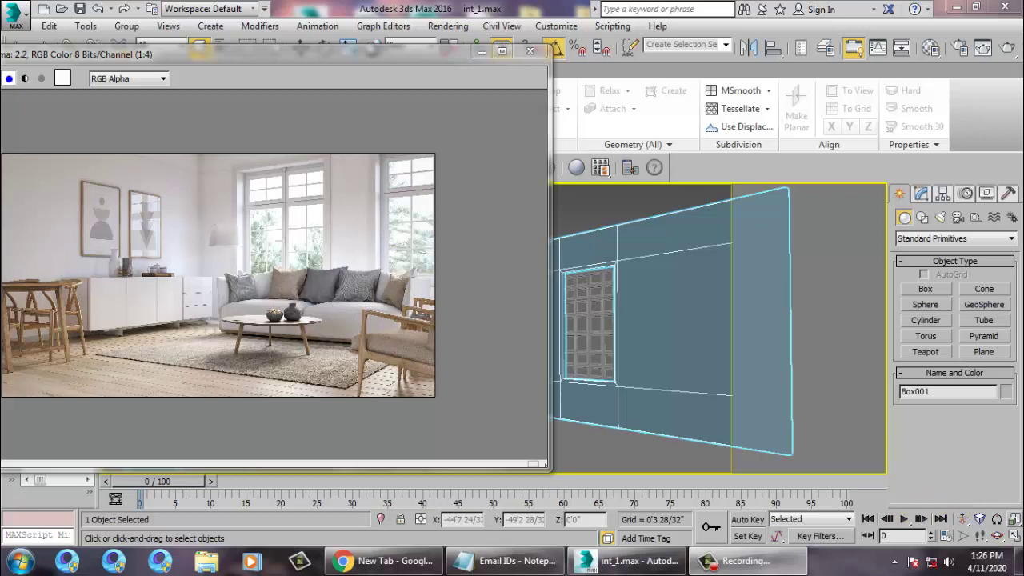
Move the reference image aside to uncover the viewport and frame the window grille in the perspective view
drag(333, 56, 205, 36)
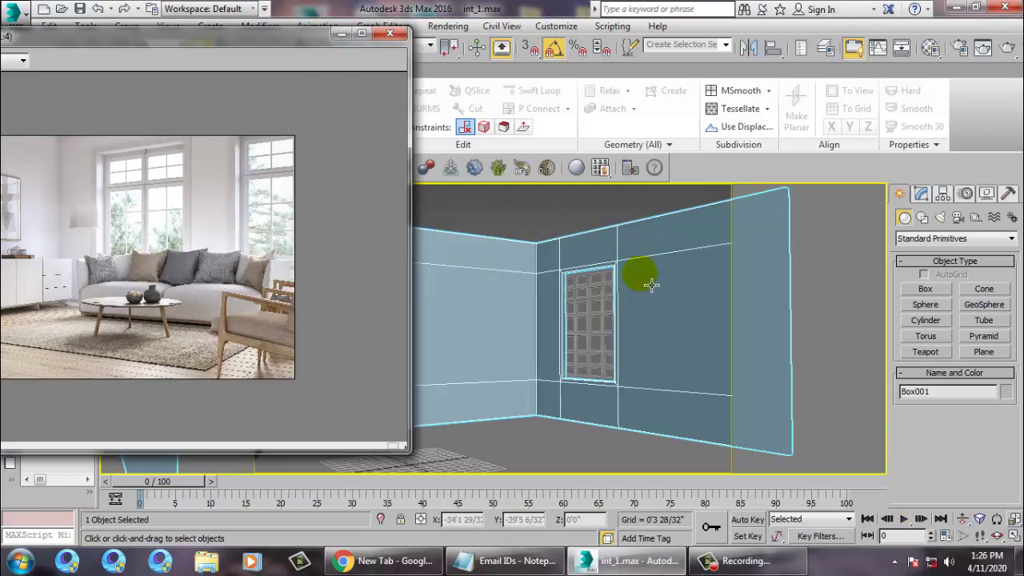
click(578, 212)
alt+middle_drag(577, 211, 550, 312)
click(628, 371)
key(z)
alt+middle_drag(620, 361, 567, 308)
scroll(624, 353, down, 4)
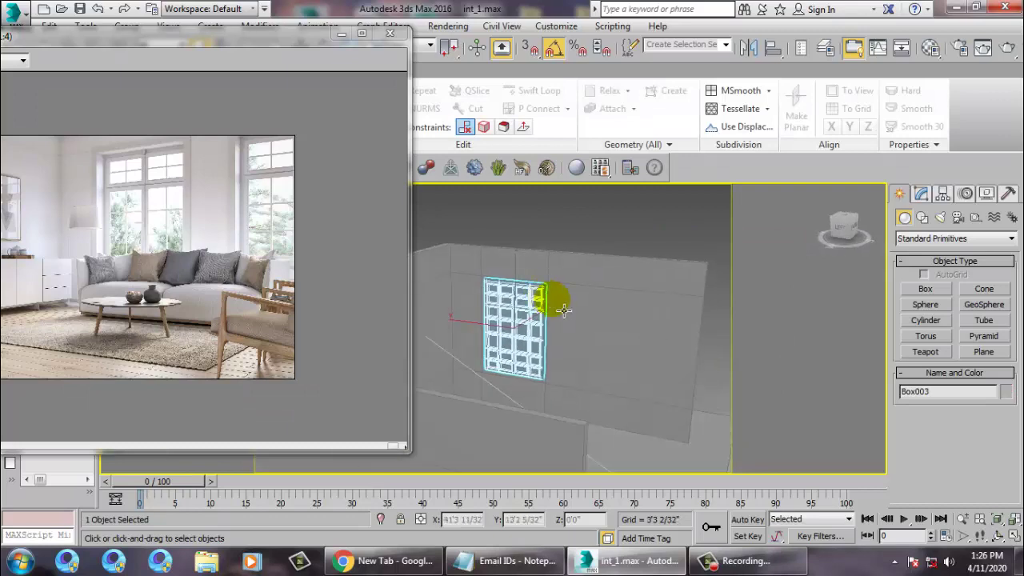
Add a vertical edge loop to the wall just beside the window using Swift Loop
click(642, 323)
alt+middle_drag(642, 322, 609, 319)
click(503, 127)
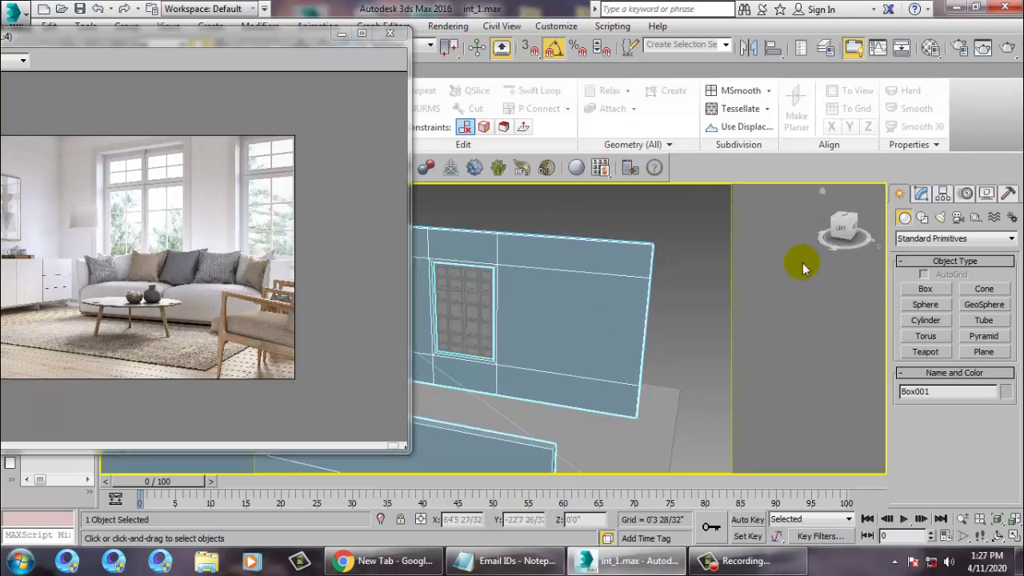
click(927, 195)
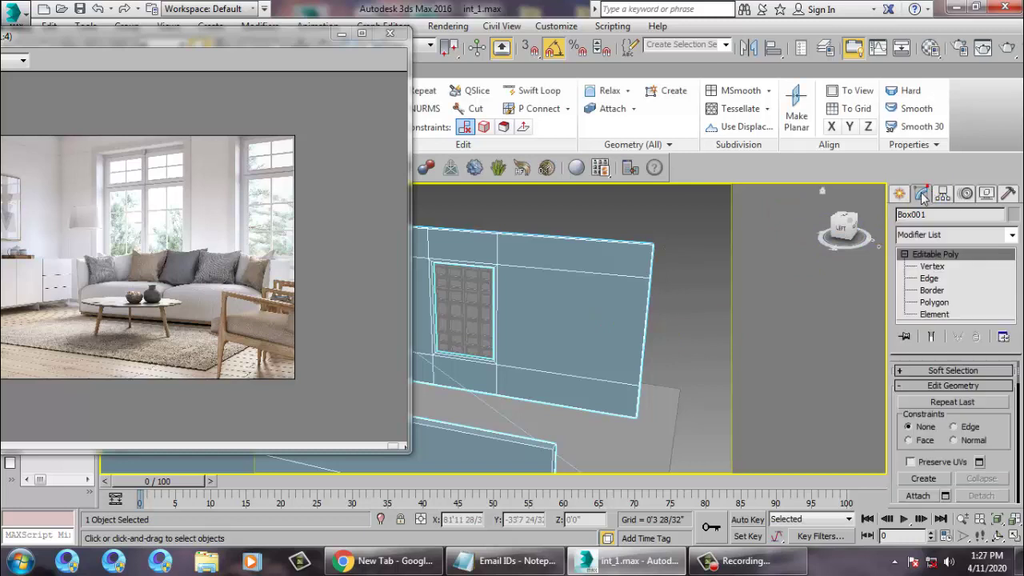
click(534, 90)
click(520, 248)
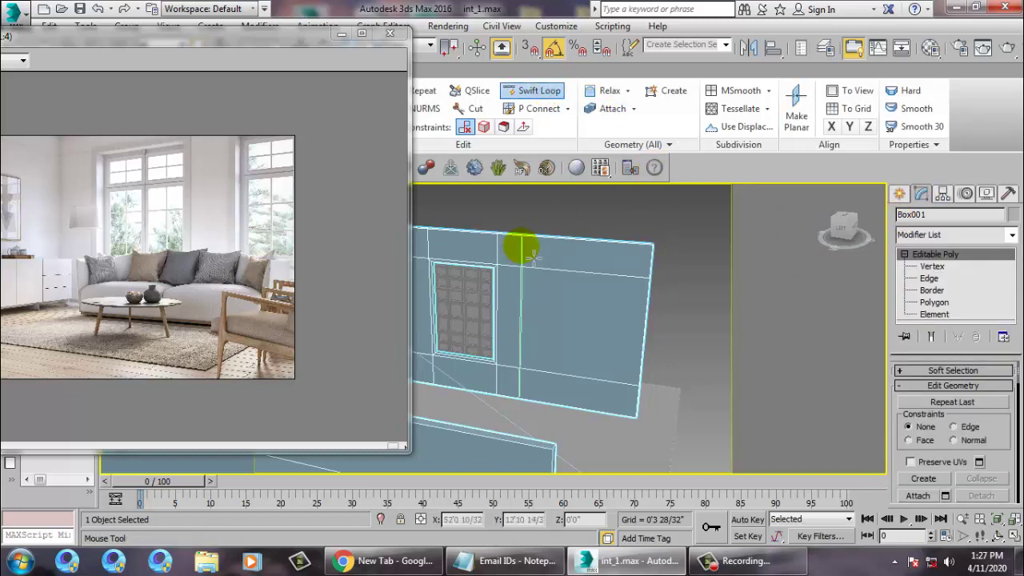
right_click(534, 254)
Display edged faces and add a second vertical edge loop near the window wall's free end with Swift Loop
alt+middle_drag(685, 303, 627, 317)
click(566, 325)
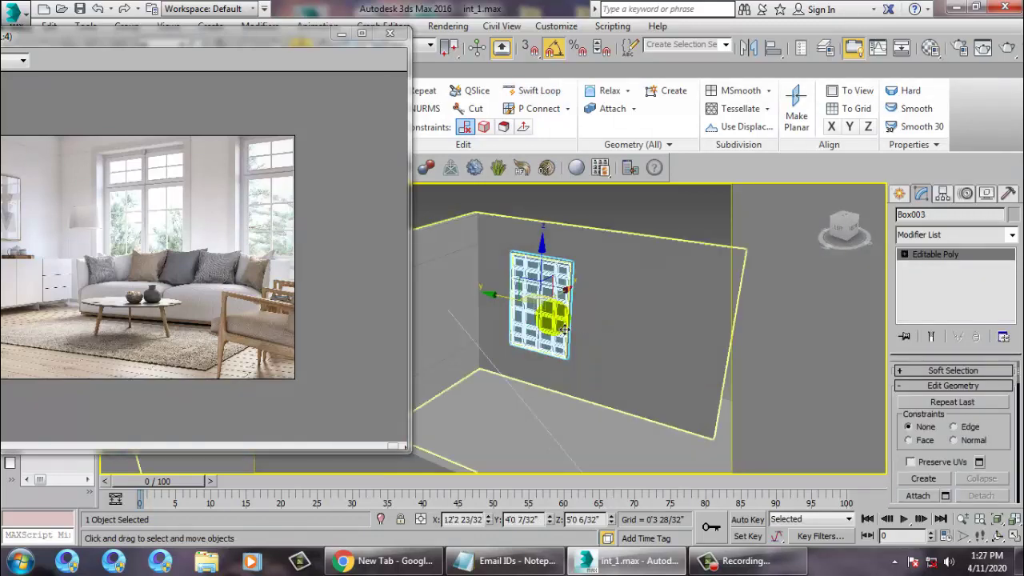
click(695, 296)
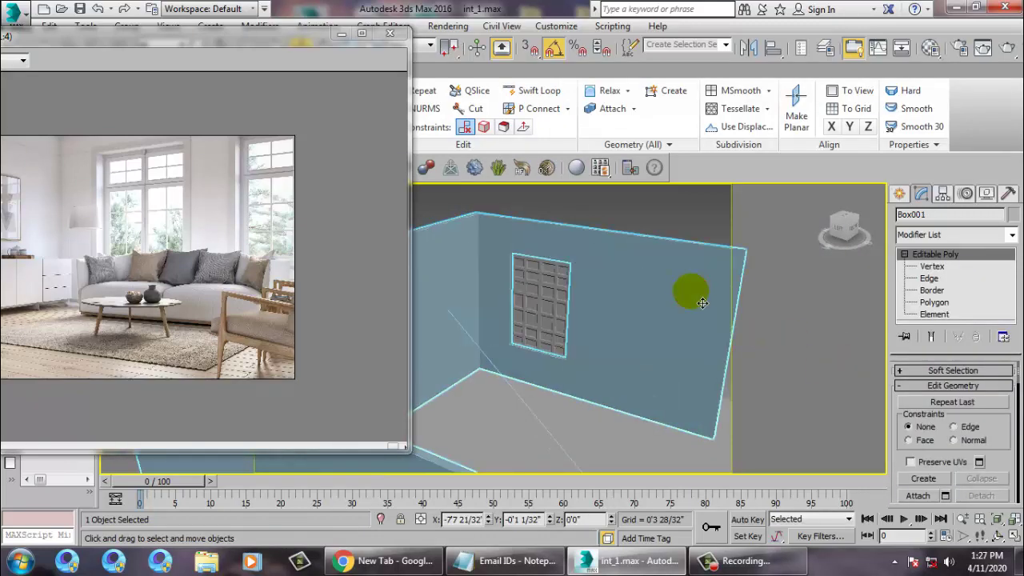
key(F4)
alt+middle_drag(710, 320, 656, 314)
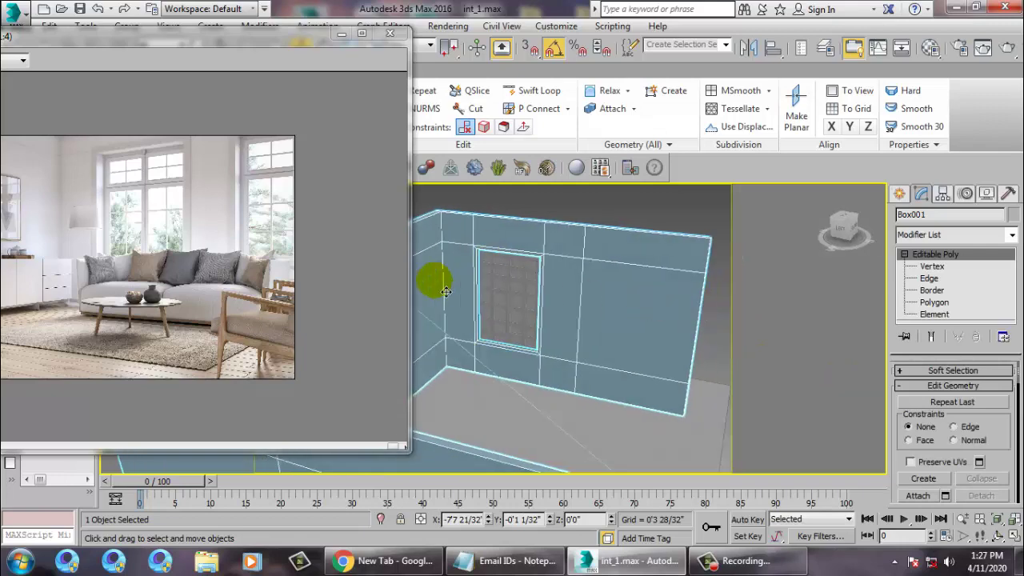
click(508, 300)
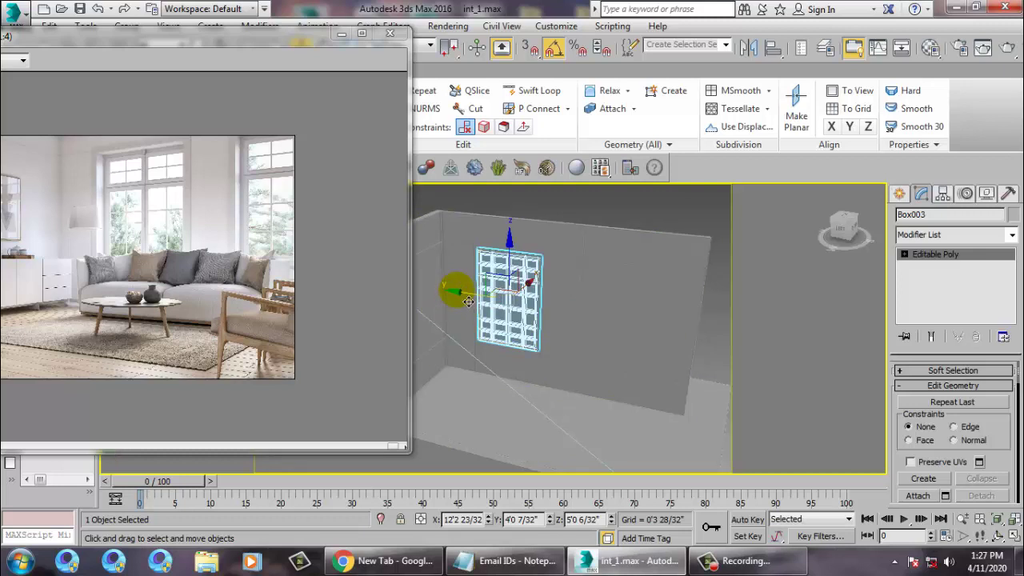
click(645, 328)
click(528, 90)
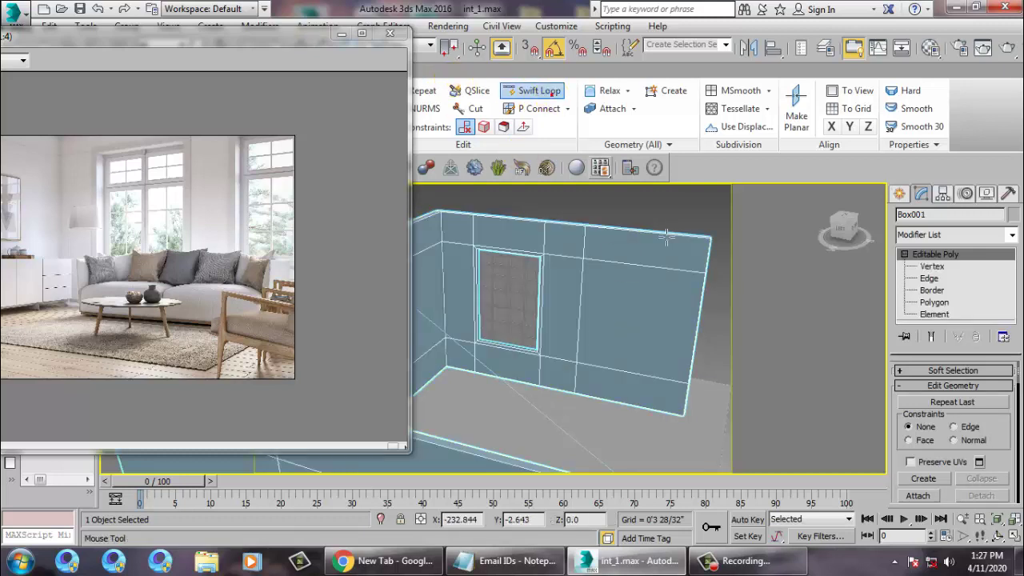
right_click(678, 269)
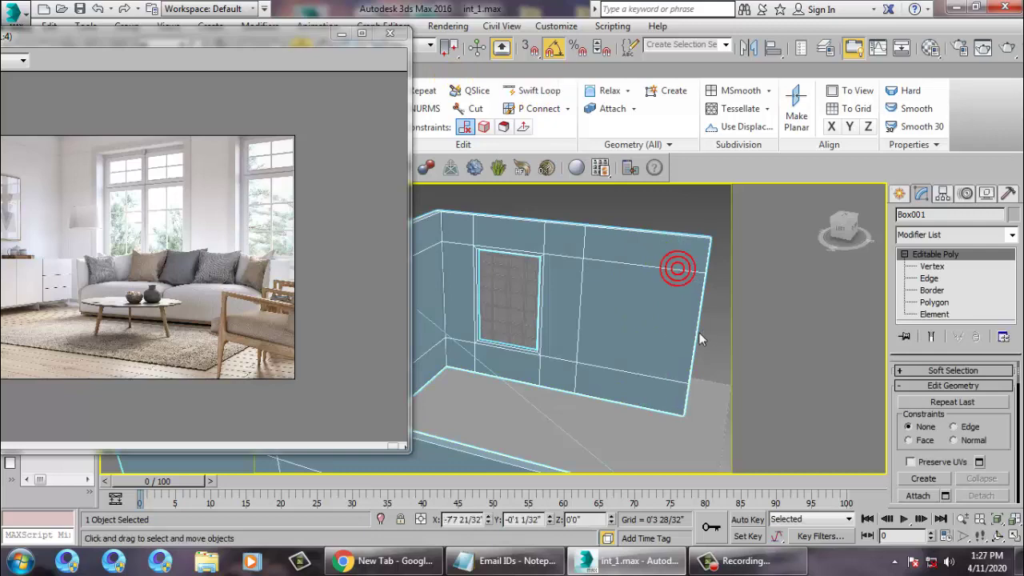
alt+middle_drag(677, 313, 681, 317)
Select the matching inner and outer wall polygons between the new loops and bridge them into a second window opening
click(933, 304)
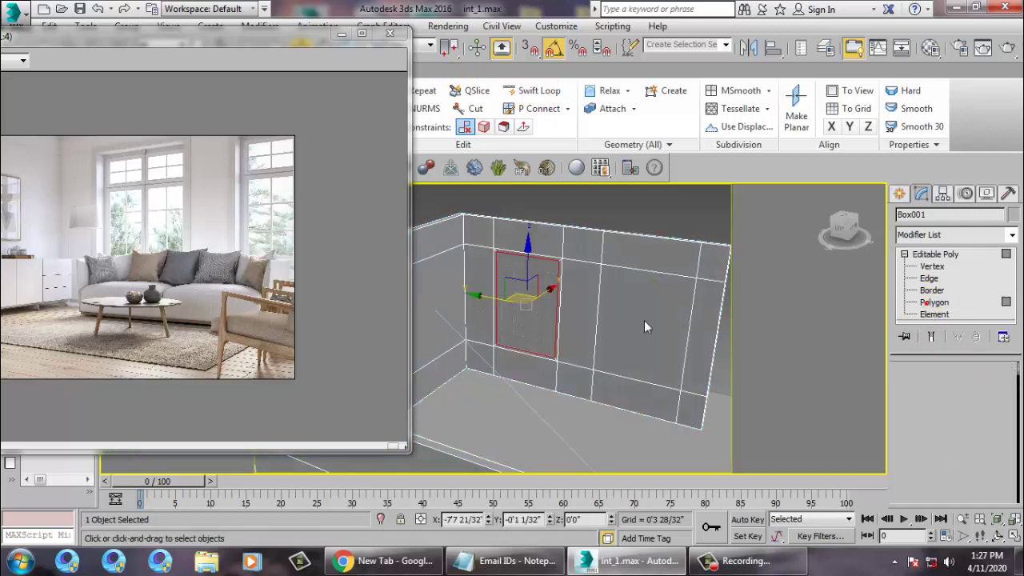
click(640, 322)
alt+middle_drag(721, 360, 519, 335)
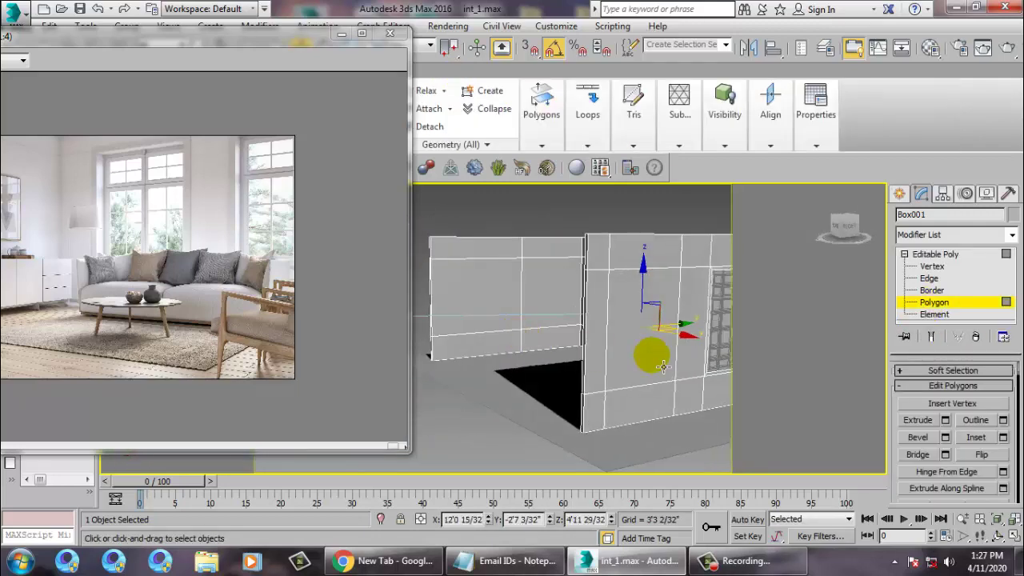
ctrl+click(653, 356)
click(1005, 438)
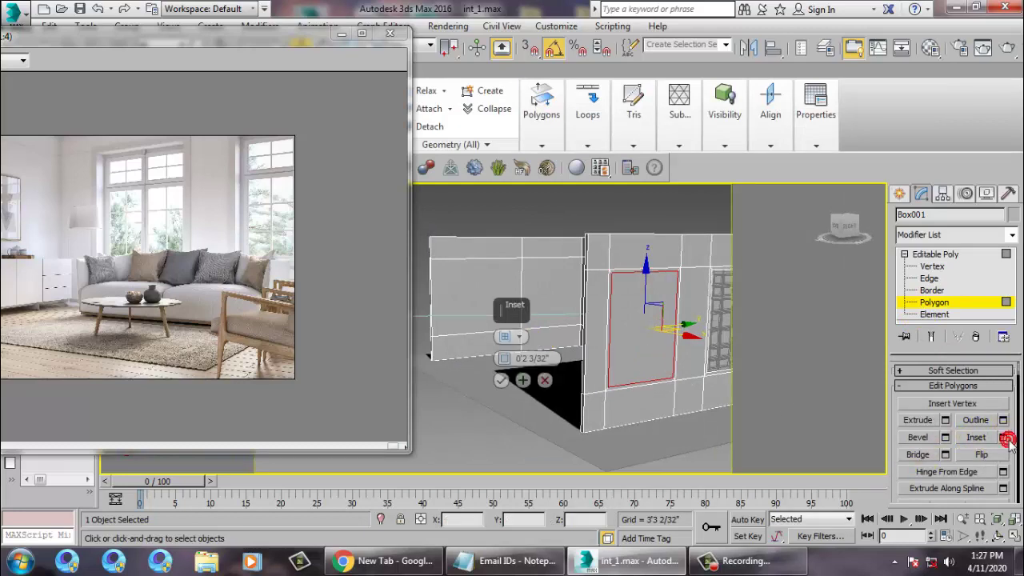
click(547, 376)
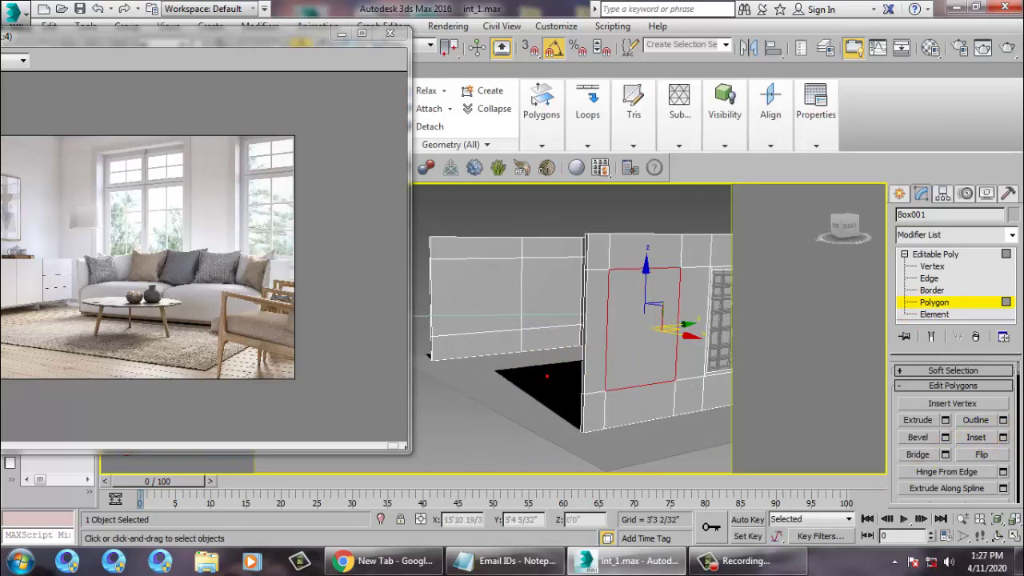
click(928, 455)
mouse_move(549, 306)
alt+middle_down()
mouse_move(578, 317)
mouse_move(636, 304)
mouse_move(664, 324)
mouse_move(651, 324)
alt+middle_up()
key(F3)
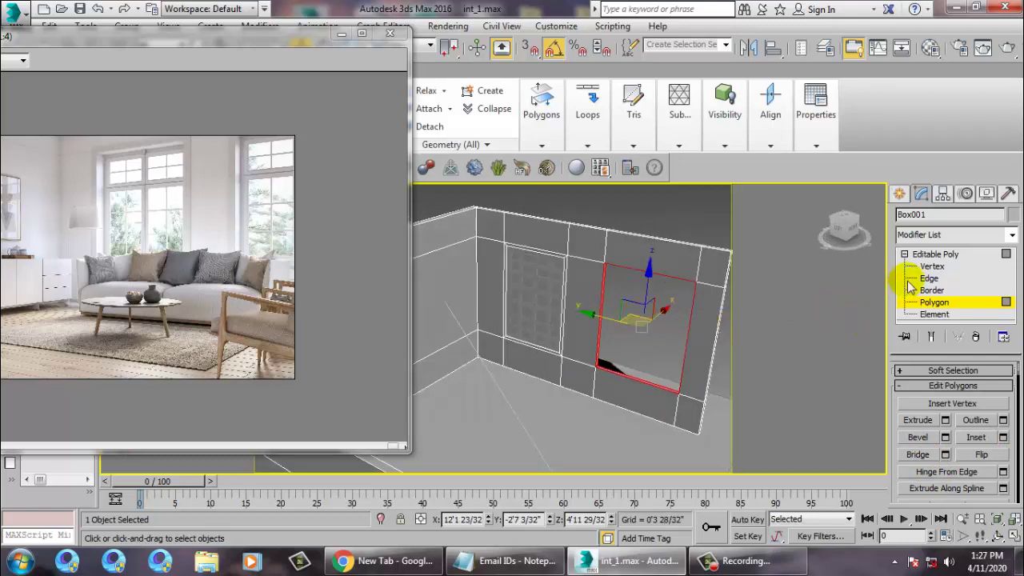
Clone the window grille into the second wall opening as one independent copy
click(936, 255)
click(530, 298)
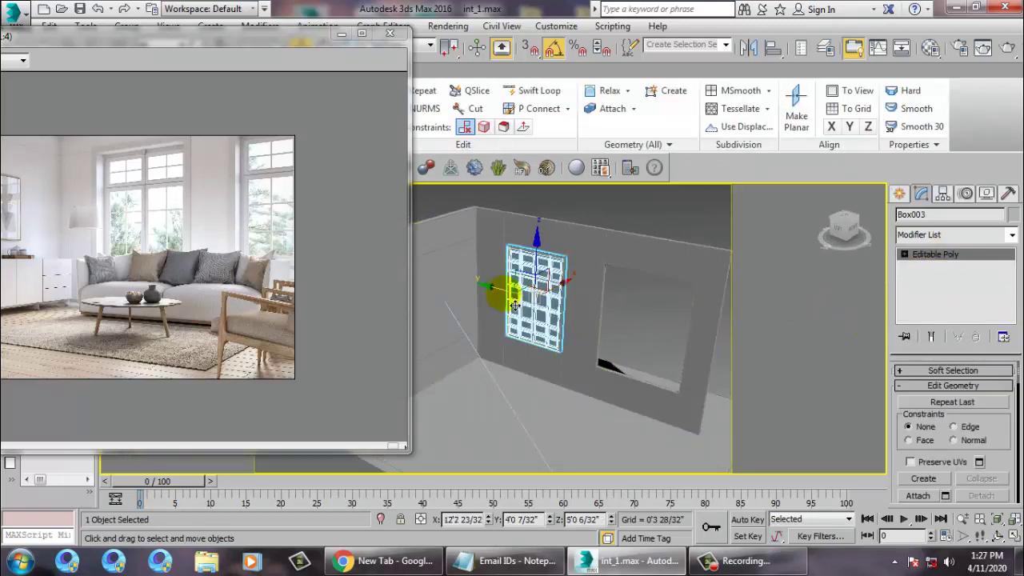
mouse_move(609, 339)
mouse_down()
mouse_move(613, 331)
mouse_move(626, 364)
mouse_up()
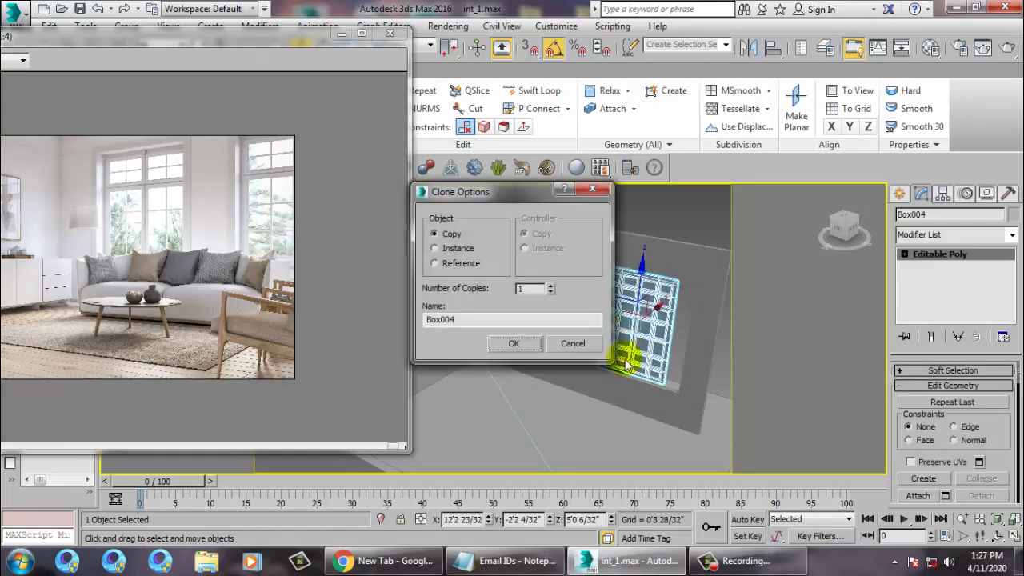
click(528, 346)
key(z)
mouse_move(629, 387)
alt+middle_down()
mouse_move(590, 373)
mouse_move(592, 347)
alt+middle_up()
scroll(593, 363, down, 4)
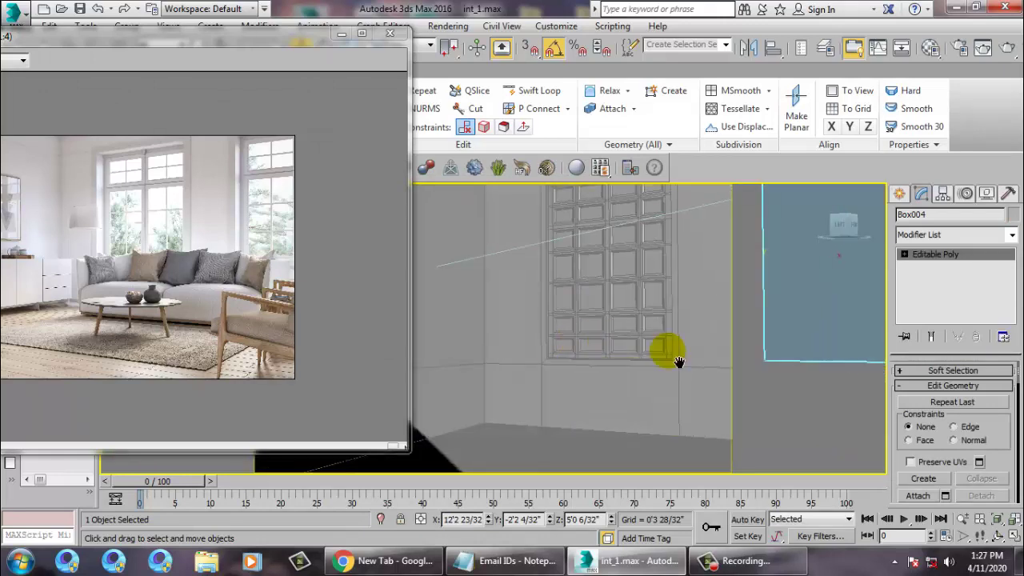
scroll(657, 371, up, 3)
alt+middle_drag(650, 375, 667, 355)
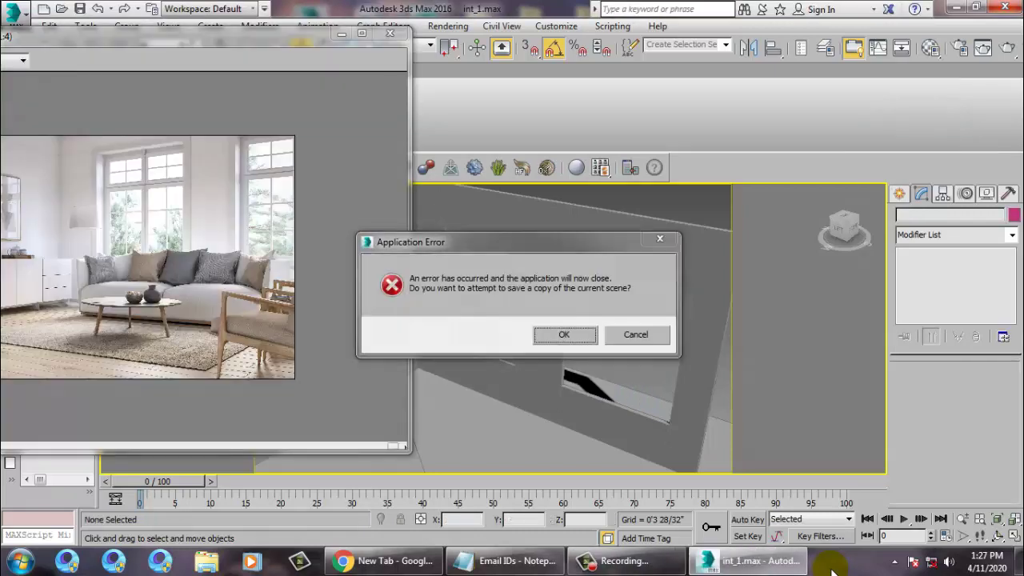
Save a recovery copy of the crashed scene, relaunch 3ds Max 2016 and close the error report
click(579, 338)
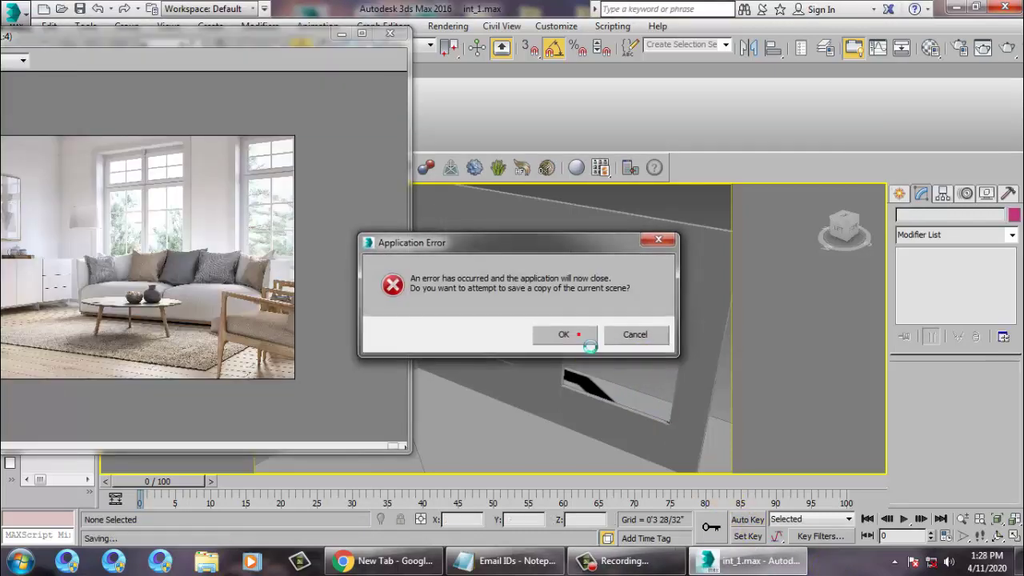
click(677, 223)
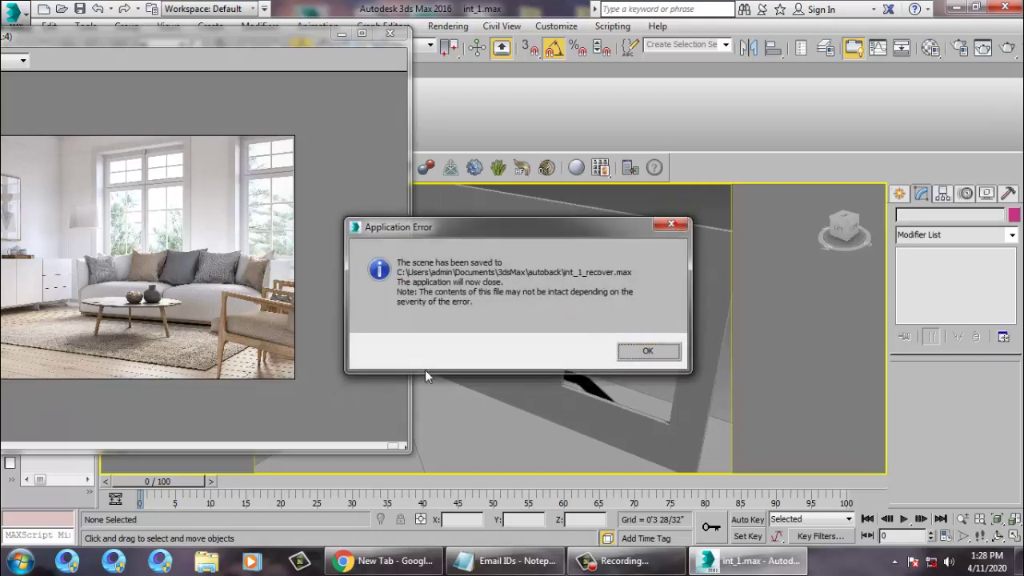
click(20, 561)
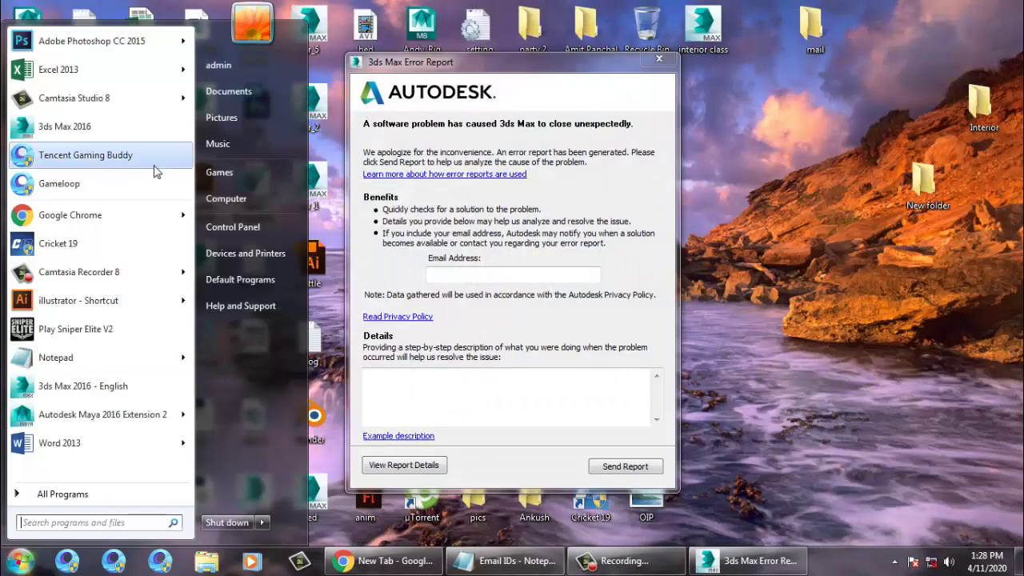
click(76, 127)
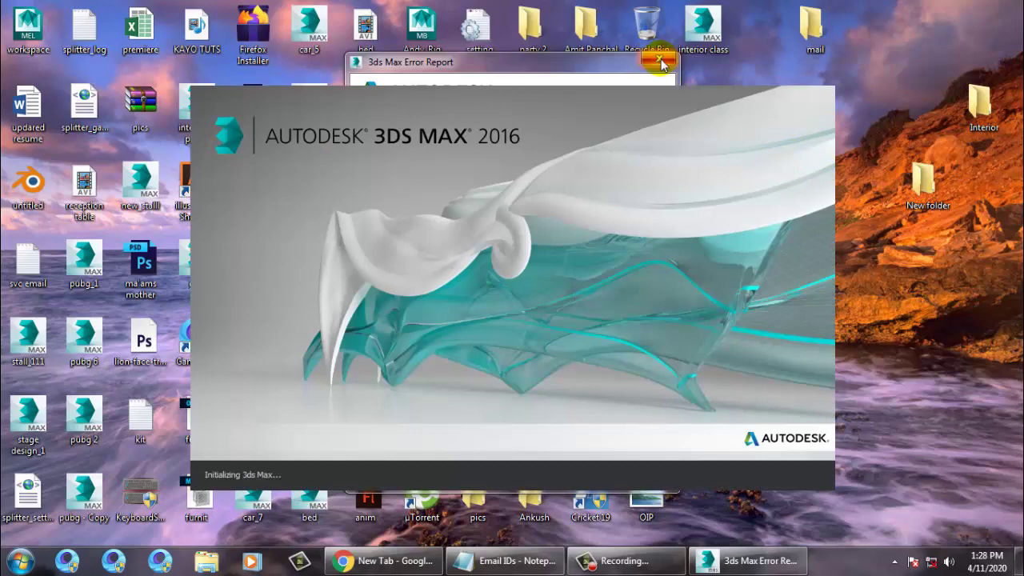
click(661, 64)
click(618, 314)
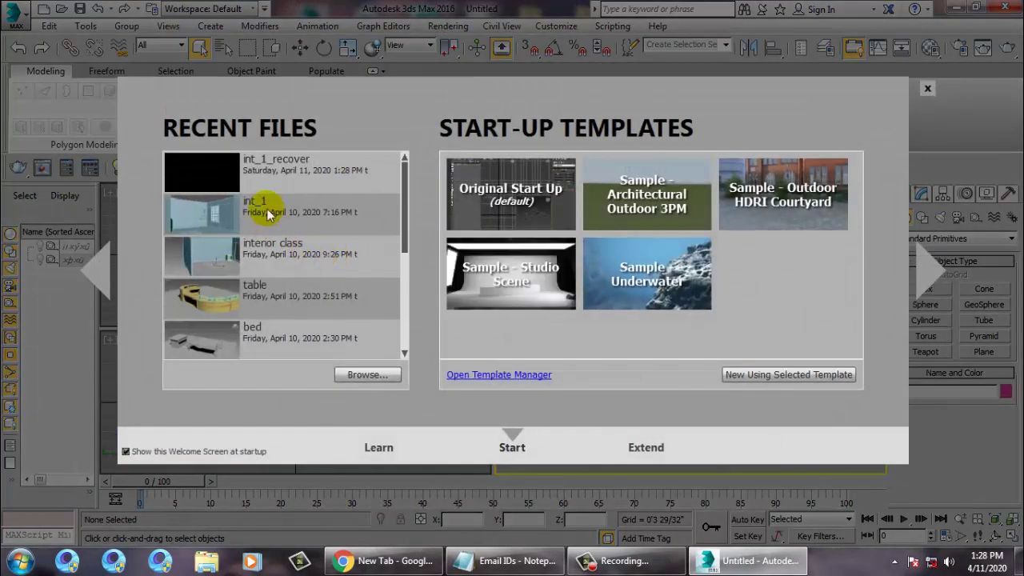
Open the recent file int_1 and show its perspective view with edged faces, facing the window wall
click(269, 214)
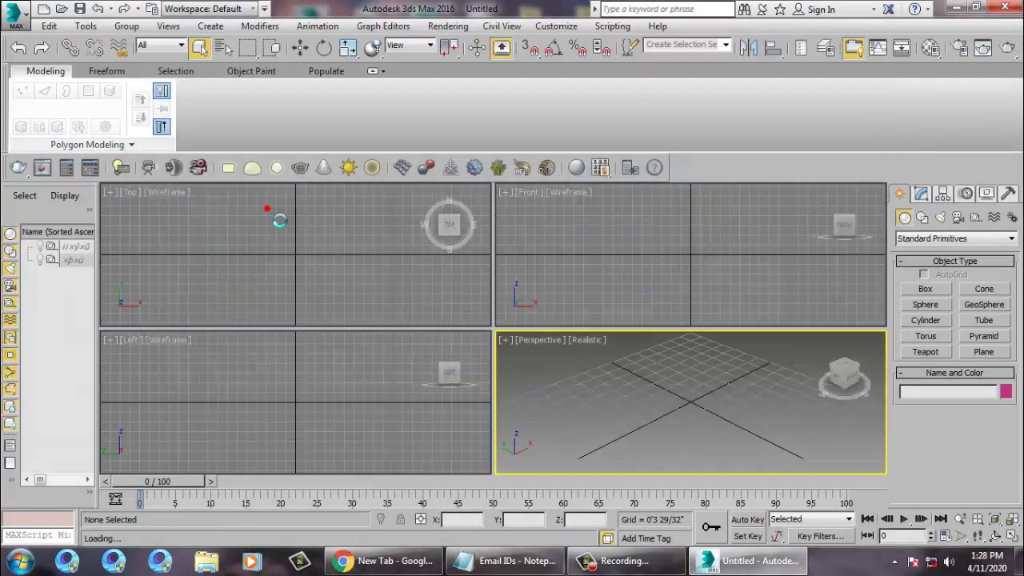
click(685, 310)
key(p)
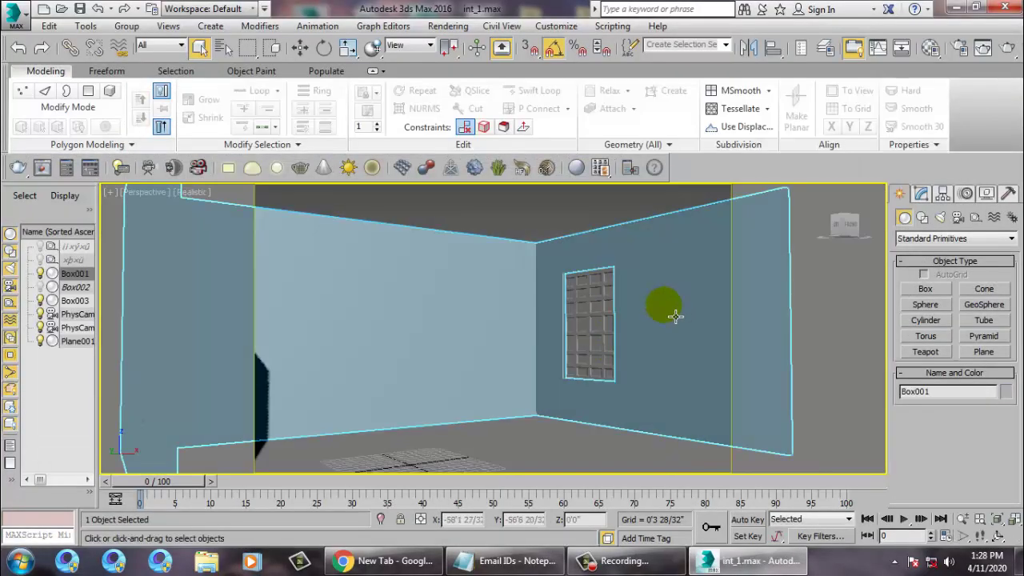
scroll(656, 306, down, 6)
alt+middle_drag(654, 307, 646, 442)
scroll(567, 356, up, 6)
key(F4)
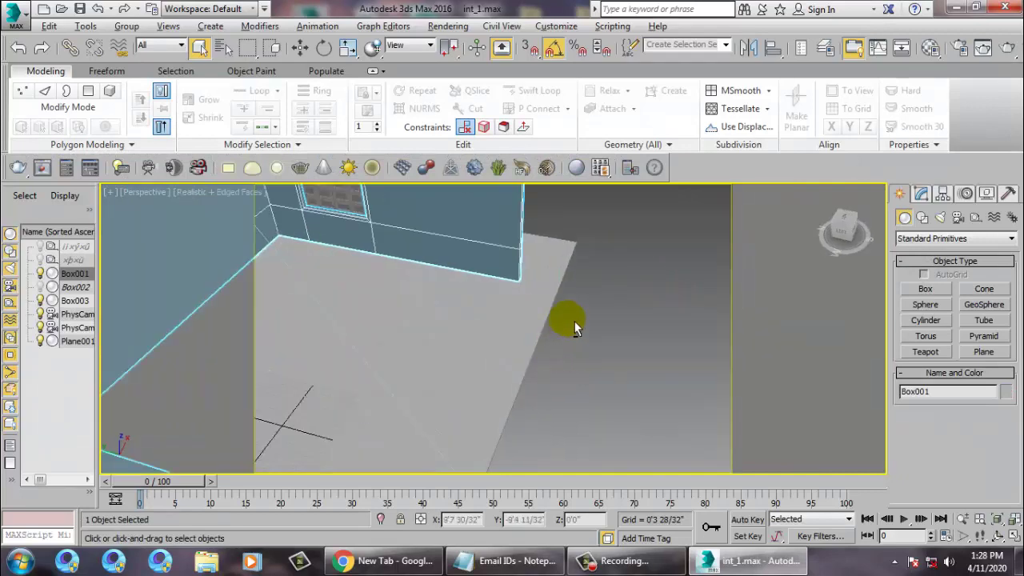
alt+middle_drag(574, 321, 558, 357)
key(w)
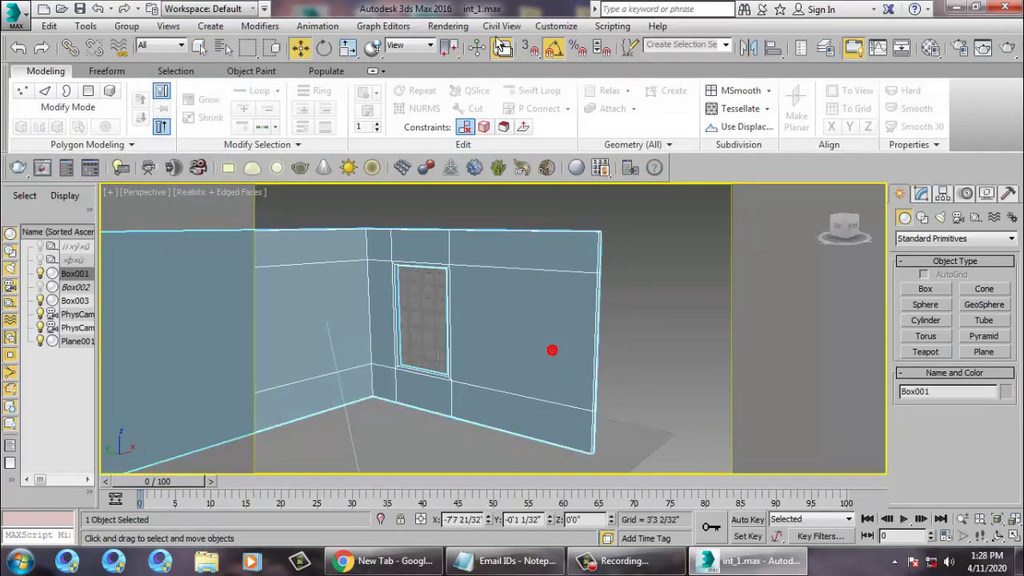
Add a vertical edge loop with Swift Loop between the window and the wall's free end, close to the window
click(921, 194)
click(530, 91)
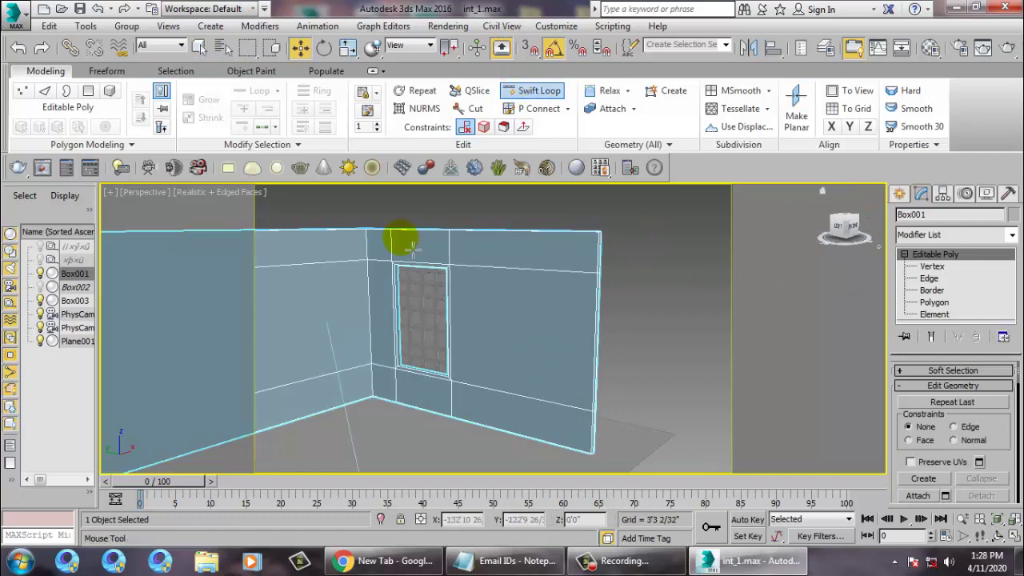
alt+middle_drag(403, 243, 451, 328)
scroll(407, 265, up, 4)
scroll(409, 267, down, 6)
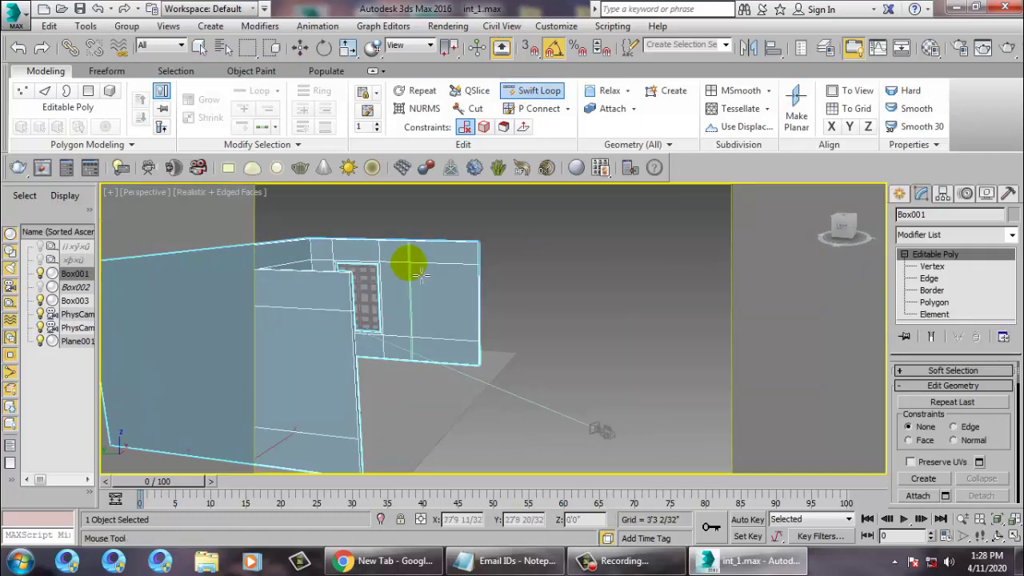
click(405, 263)
alt+middle_drag(405, 263, 407, 279)
scroll(406, 279, up, 3)
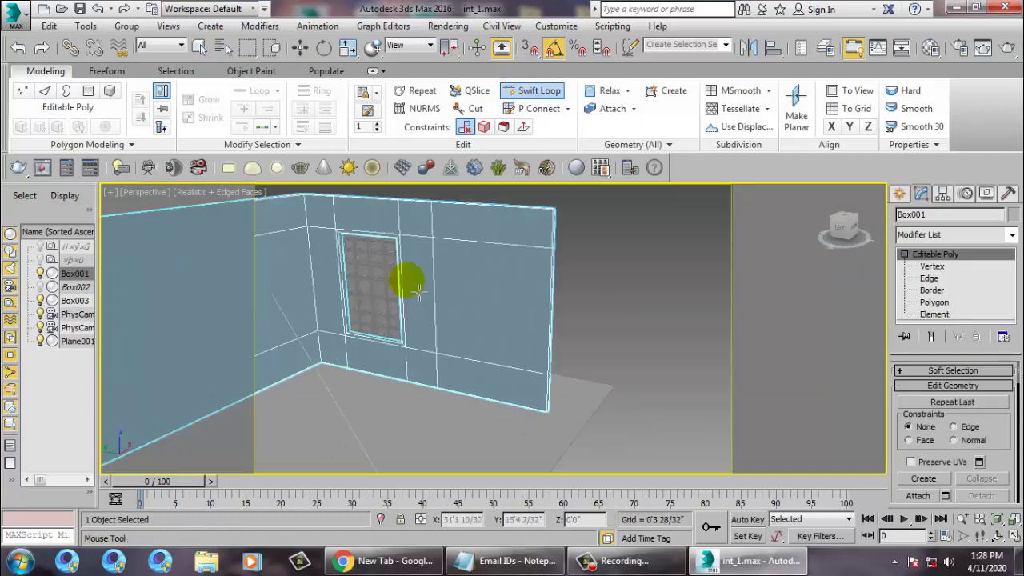
right_click(521, 260)
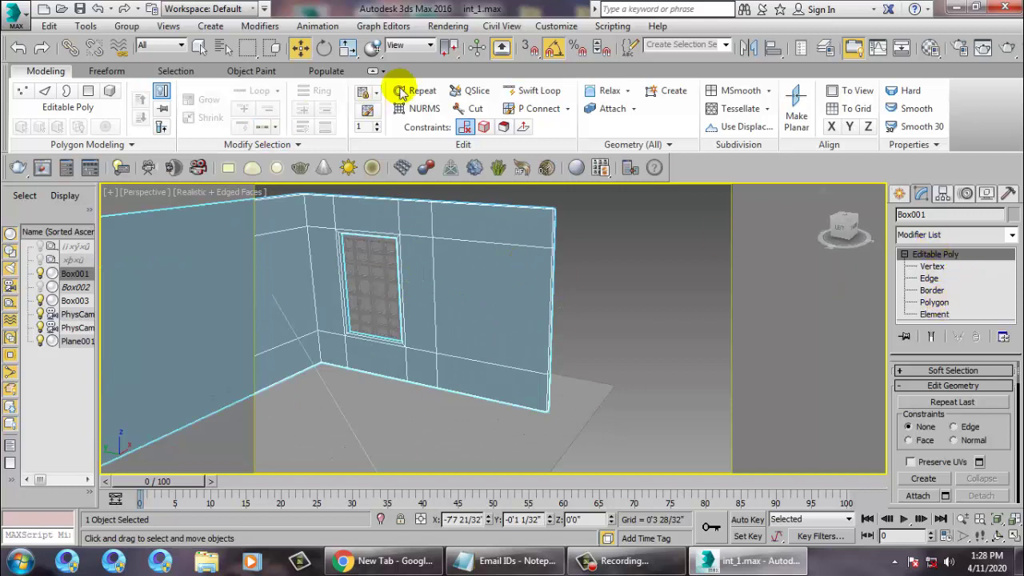
Add another vertical Swift Loop edge near the wall's free end and switch the wall to polygon editing
click(533, 91)
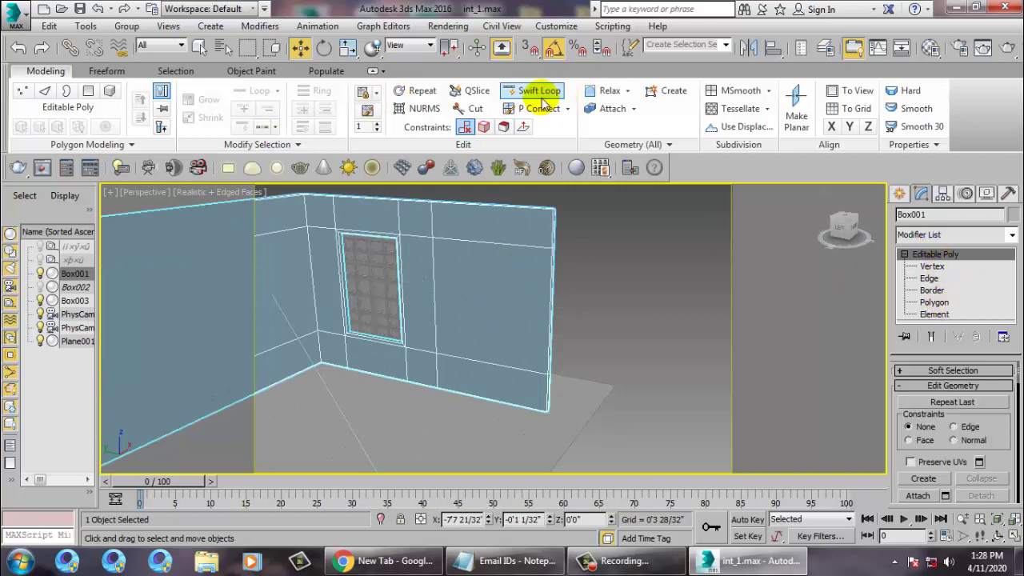
click(509, 231)
right_click(512, 234)
alt+middle_drag(547, 265, 579, 285)
key(4)
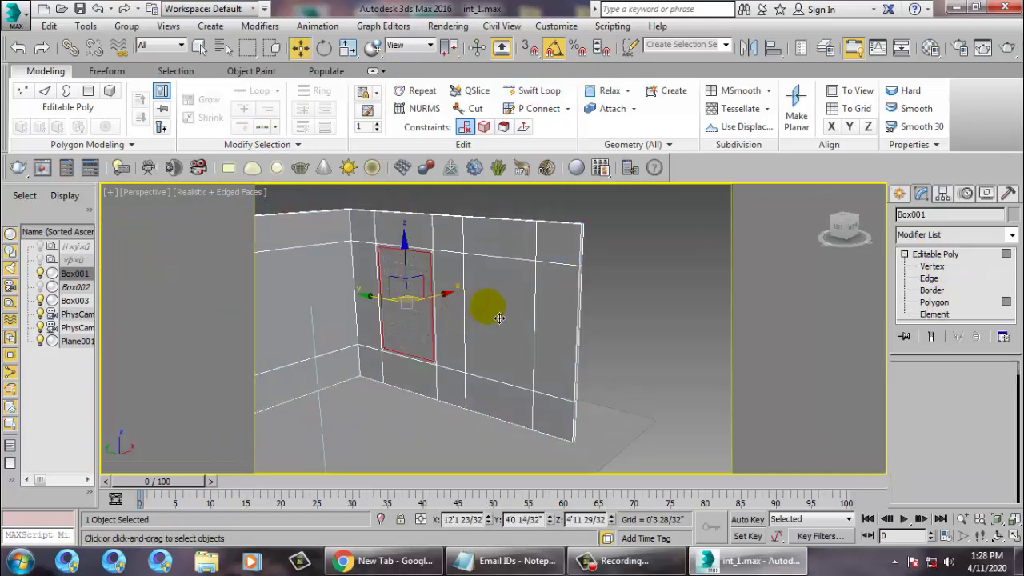
Select the wall polygons between the two new edge loops as the area of the second window
click(498, 315)
key(F3)
key(F2)
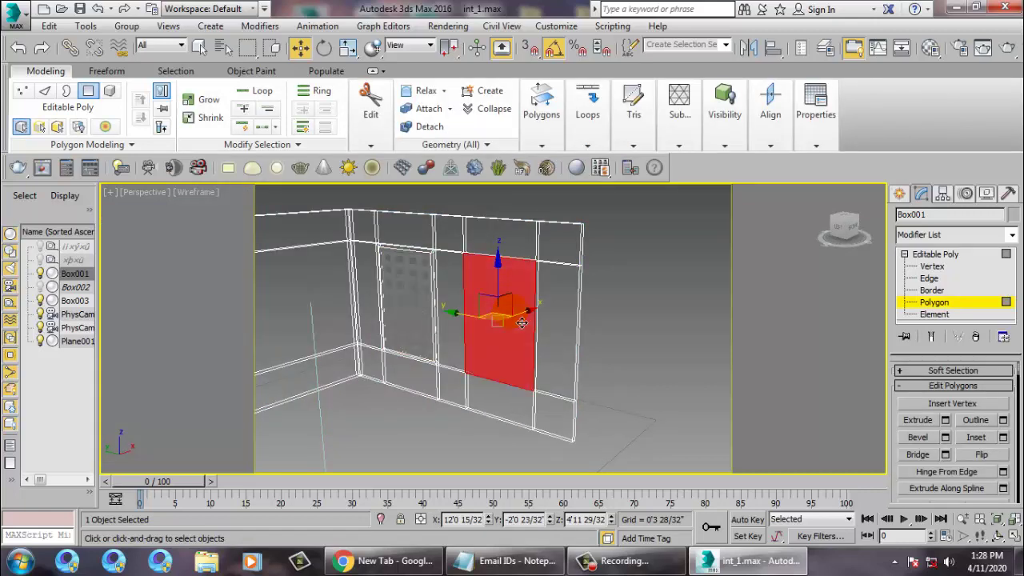
key(F3)
alt+middle_drag(521, 323, 562, 364)
click(498, 329)
mouse_move(499, 329)
alt+middle_down()
mouse_move(606, 313)
mouse_move(509, 336)
mouse_move(653, 328)
alt+middle_up()
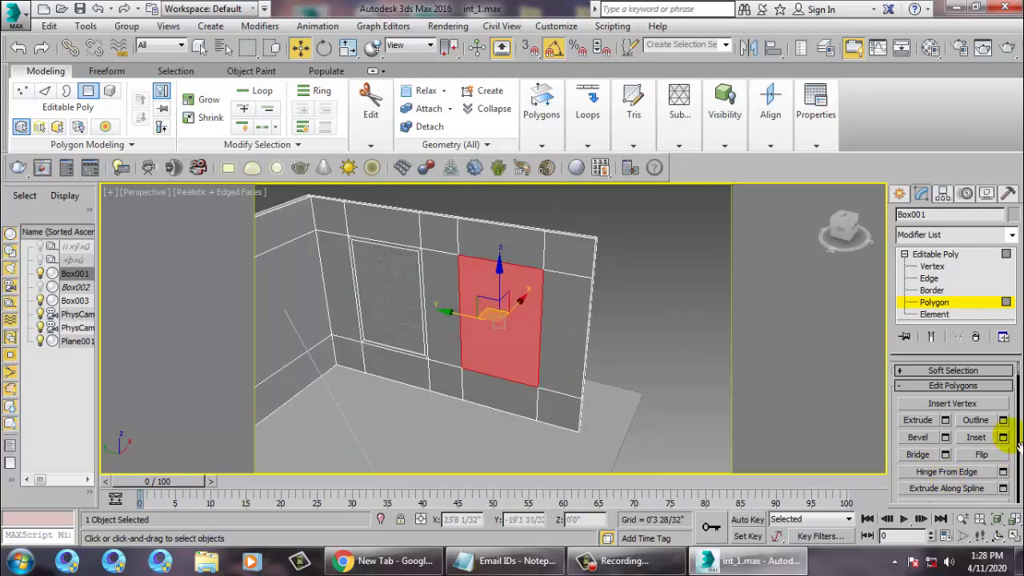
Inset the selected window polygons by 0'2 3/32", comparing the margin with the first window's frame
click(1004, 438)
alt+middle_drag(480, 328, 519, 262)
scroll(466, 333, up, 4)
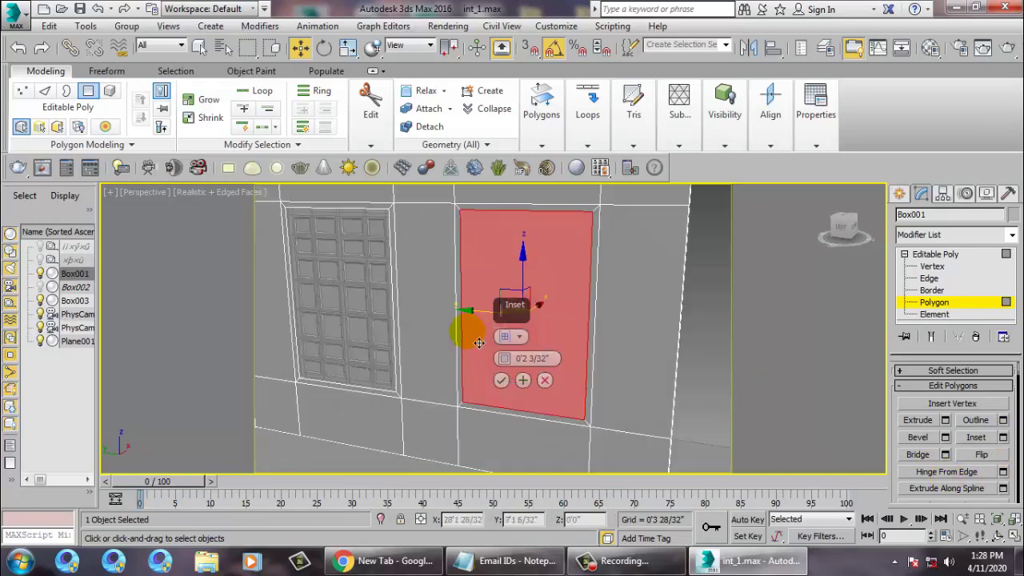
alt+middle_drag(595, 256, 550, 289)
key(alt+w)
middle_drag(398, 422, 380, 425)
key(alt+w)
key(F3)
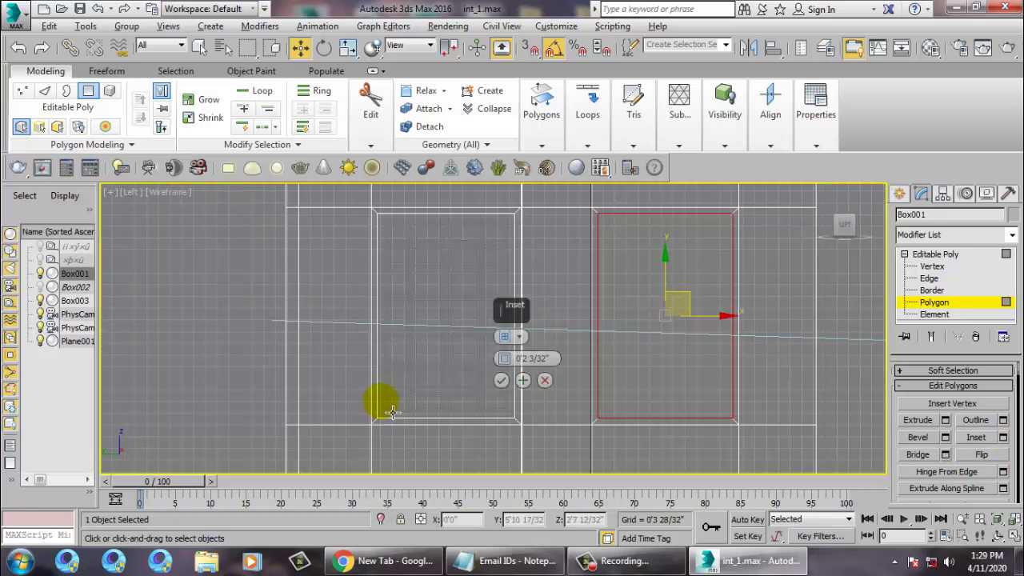
middle_drag(482, 374, 455, 369)
scroll(549, 343, up, 2)
middle_drag(555, 341, 590, 276)
click(501, 380)
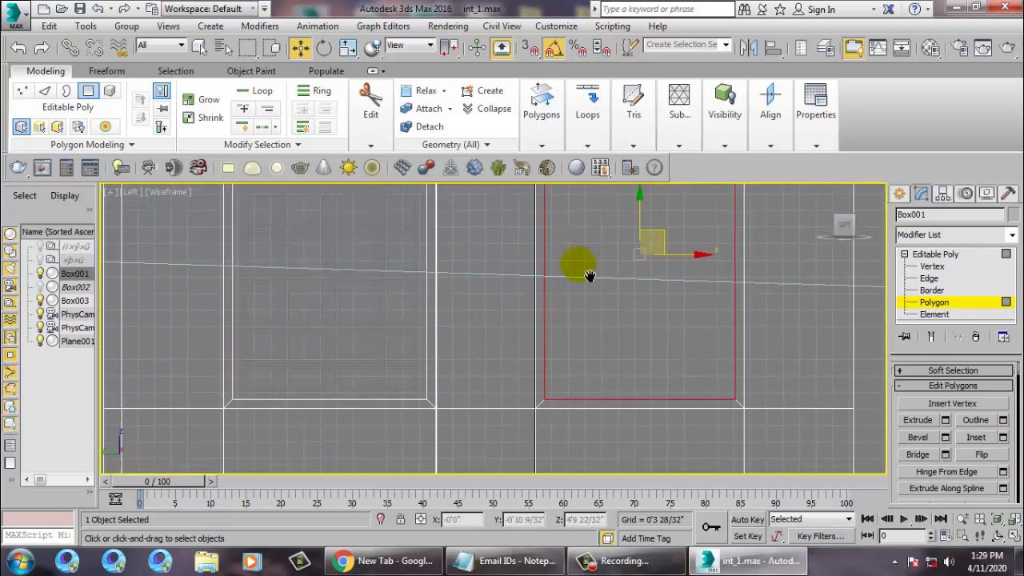
Bridge the inset polygons to cut the second window opening through the wall and leave polygon editing
key(alt+w)
right_click(647, 434)
key(alt+w)
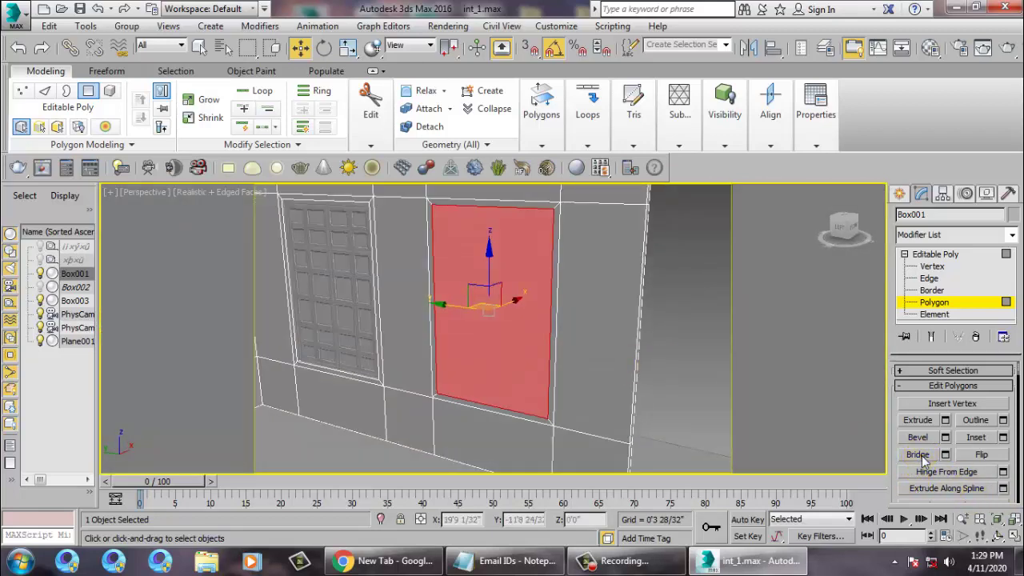
click(880, 368)
click(935, 253)
Clone the first window's grille as one independent copy placed in the second window opening
click(276, 276)
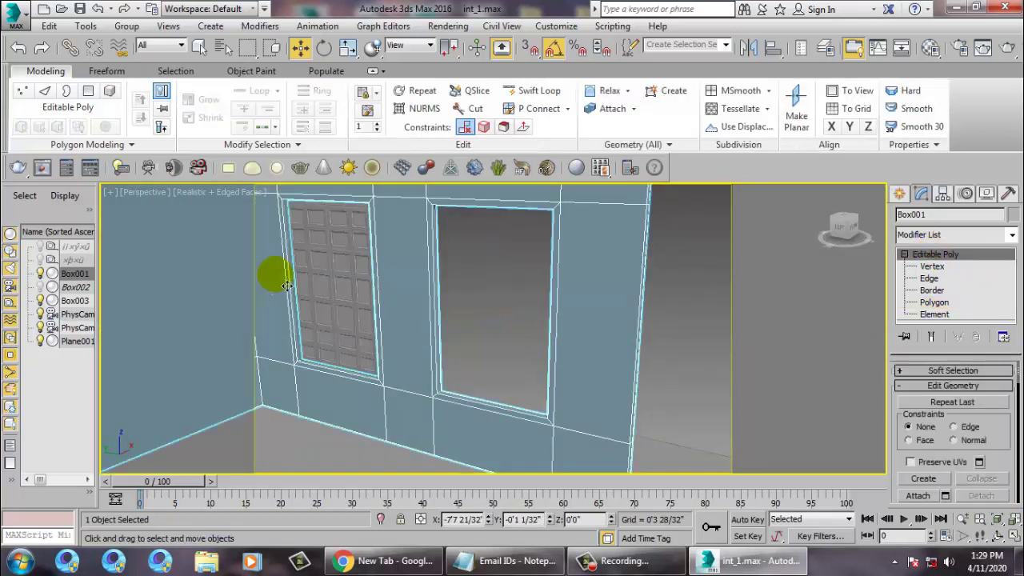
click(288, 286)
mouse_move(299, 298)
shift+mouse_down()
mouse_move(453, 348)
mouse_move(512, 352)
shift+mouse_up()
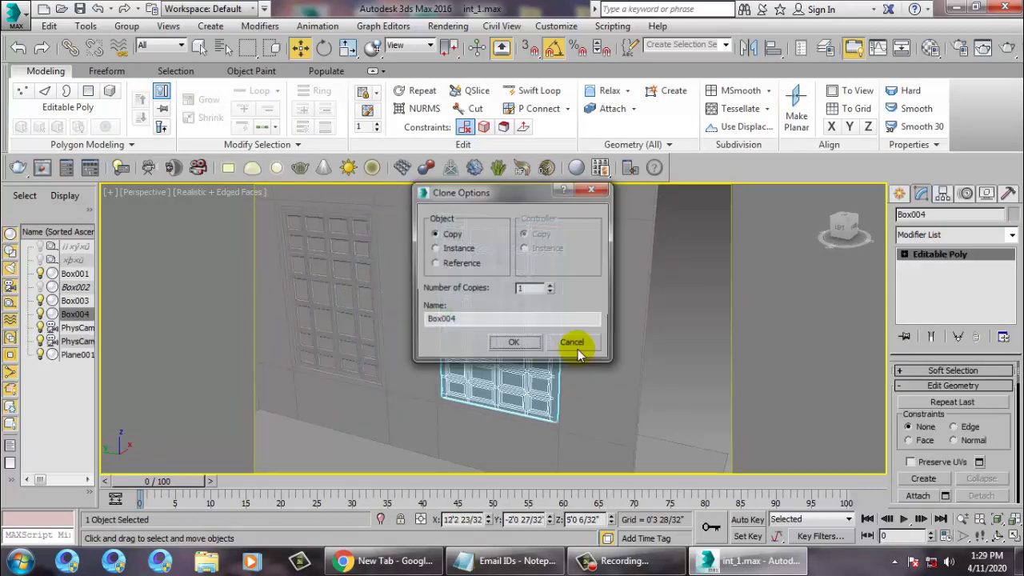
click(516, 344)
key(alt+w)
click(338, 423)
key(alt+w)
key(z)
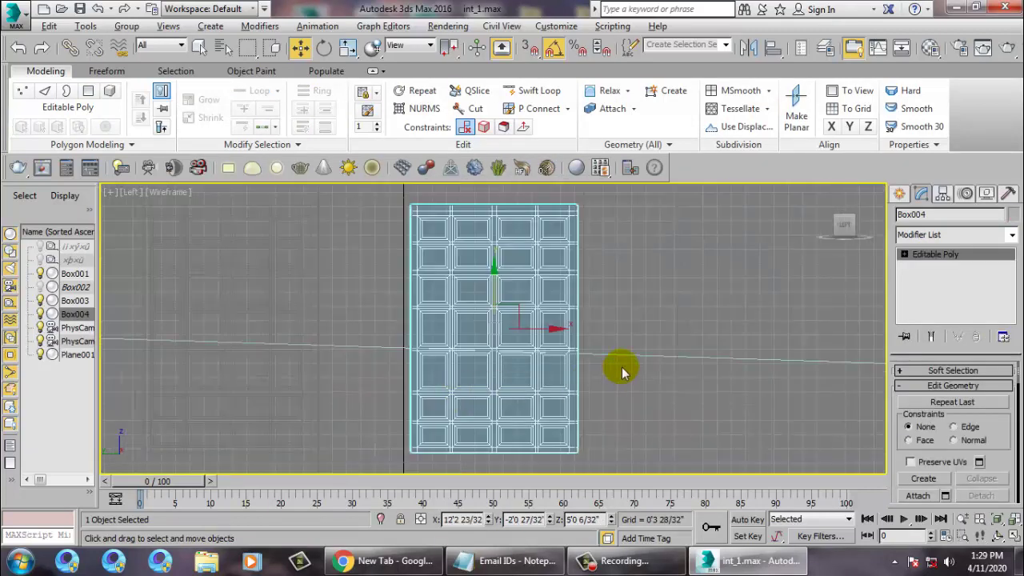
Render the perspective view with both windows visible and close the rendered frame
key(alt+w)
click(670, 424)
key(alt+w)
alt+middle_drag(670, 416, 588, 373)
middle_drag(588, 373, 601, 313)
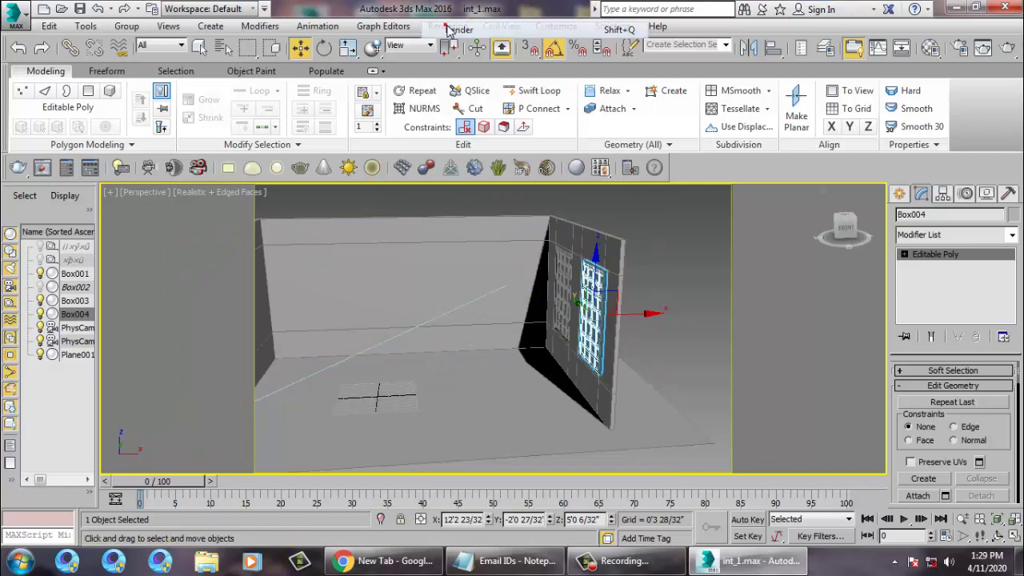
key(shift+q)
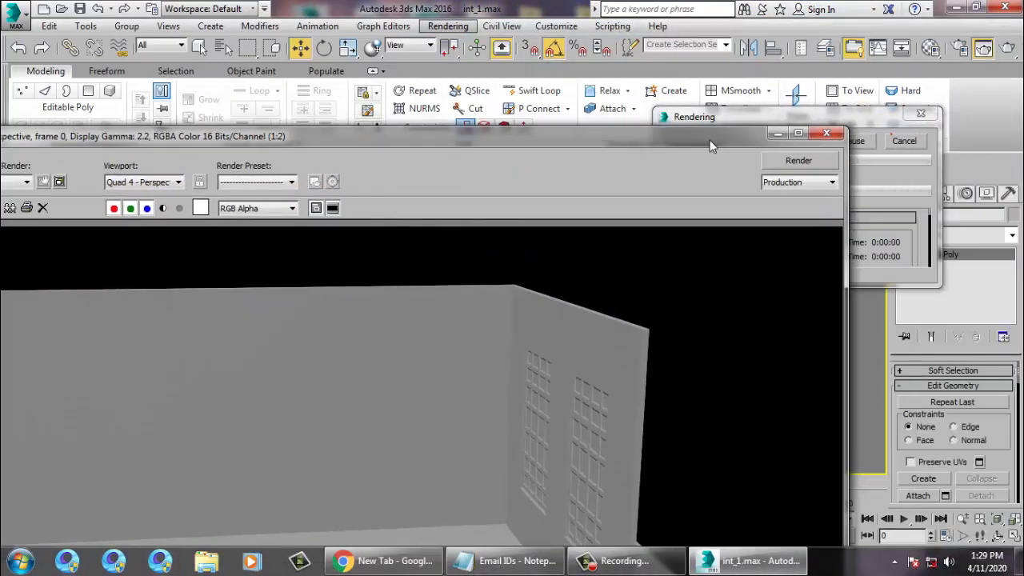
click(831, 131)
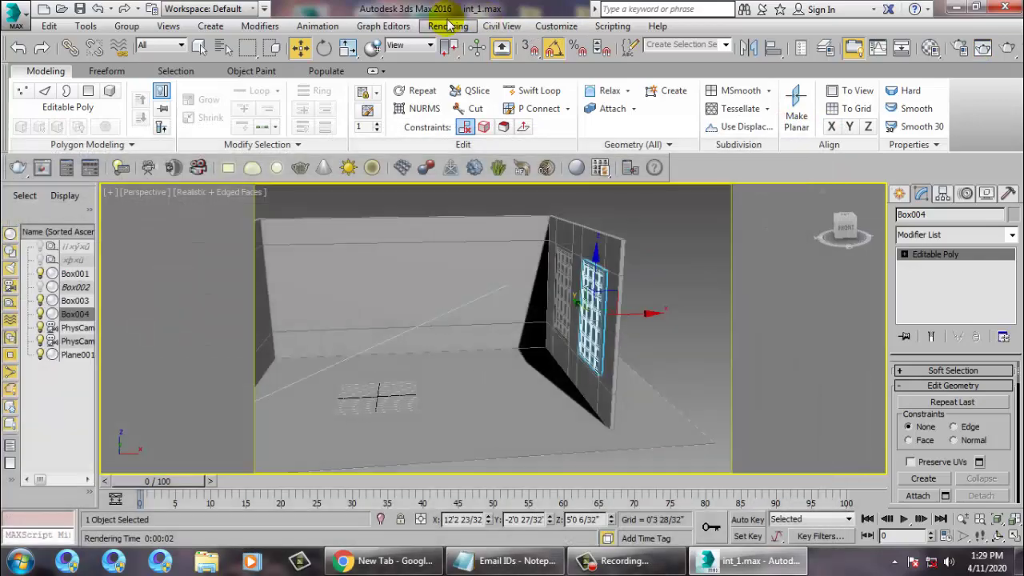
Open the reference image interior.jpg, shrink and zoom it out, and place it beside the room view for comparison
click(448, 26)
click(505, 425)
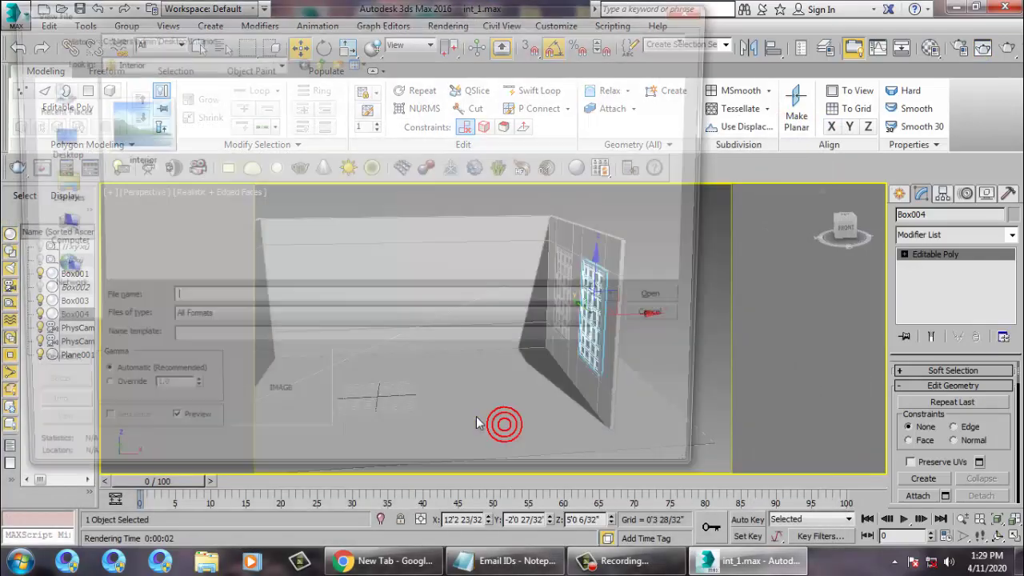
double_click(128, 125)
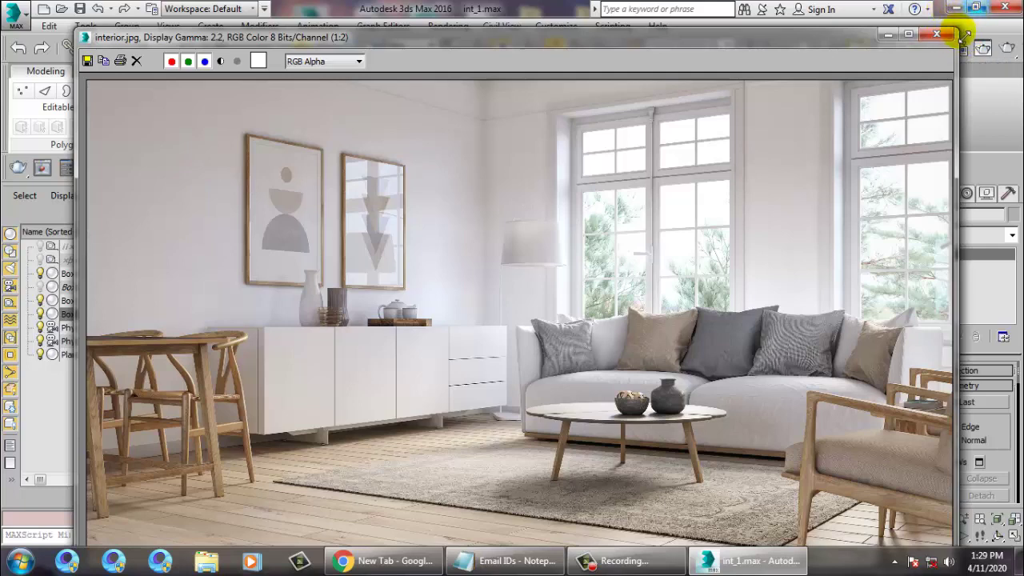
drag(958, 31, 852, 141)
drag(557, 152, 195, 45)
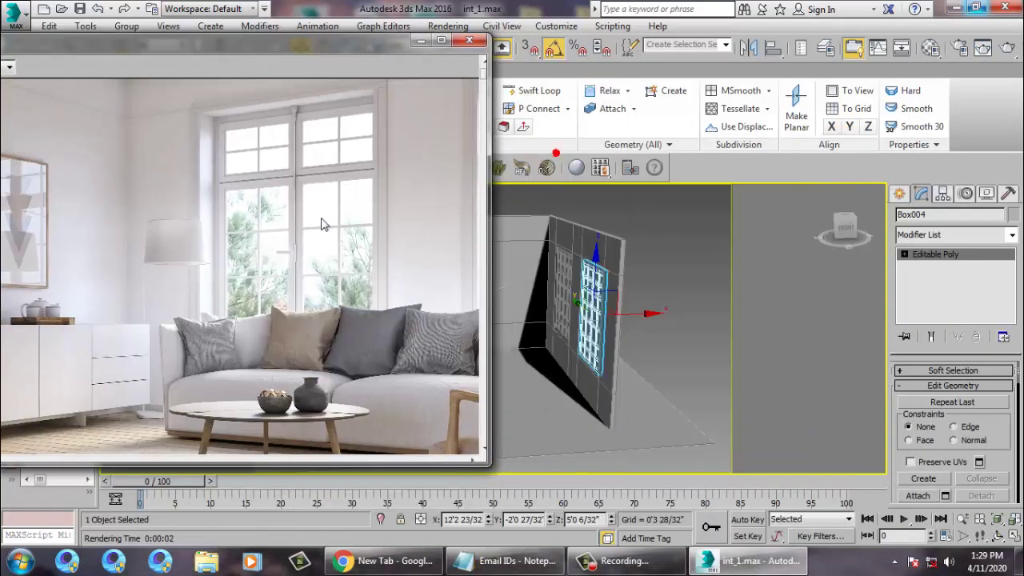
alt+middle_drag(633, 325, 224, 287)
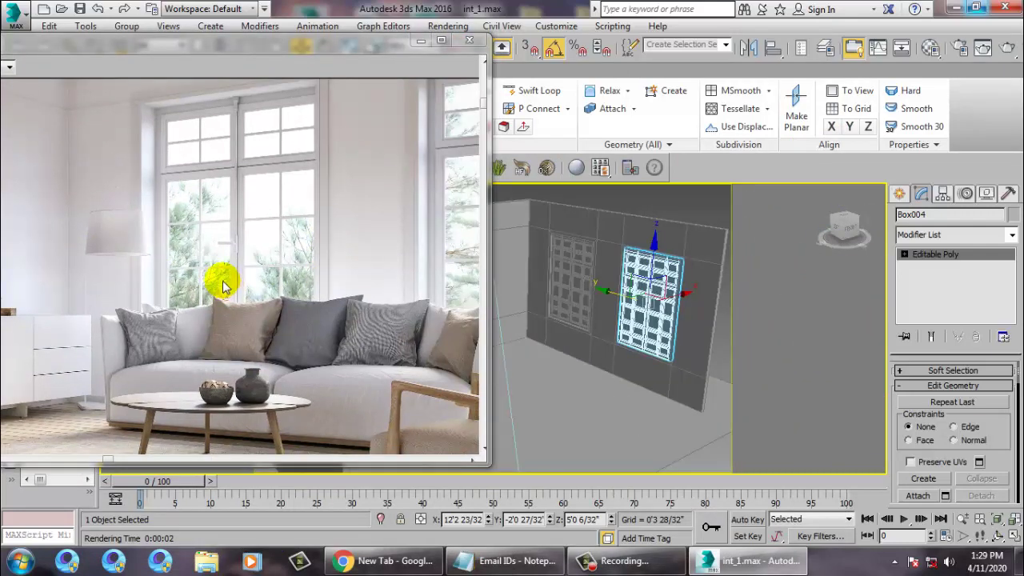
scroll(224, 285, down, 2)
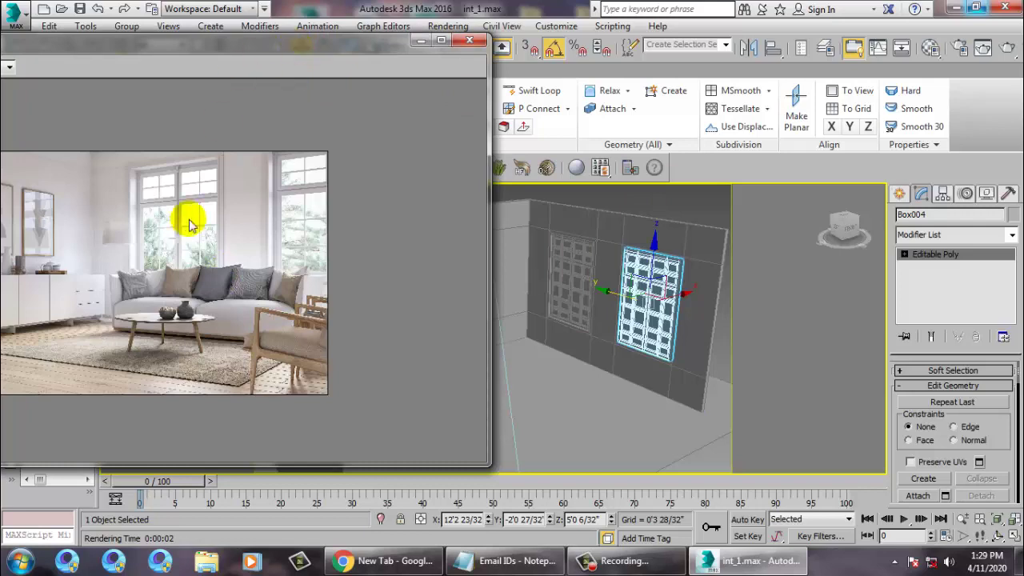
drag(133, 41, 211, 40)
alt+middle_drag(600, 296, 604, 275)
drag(422, 54, 304, 39)
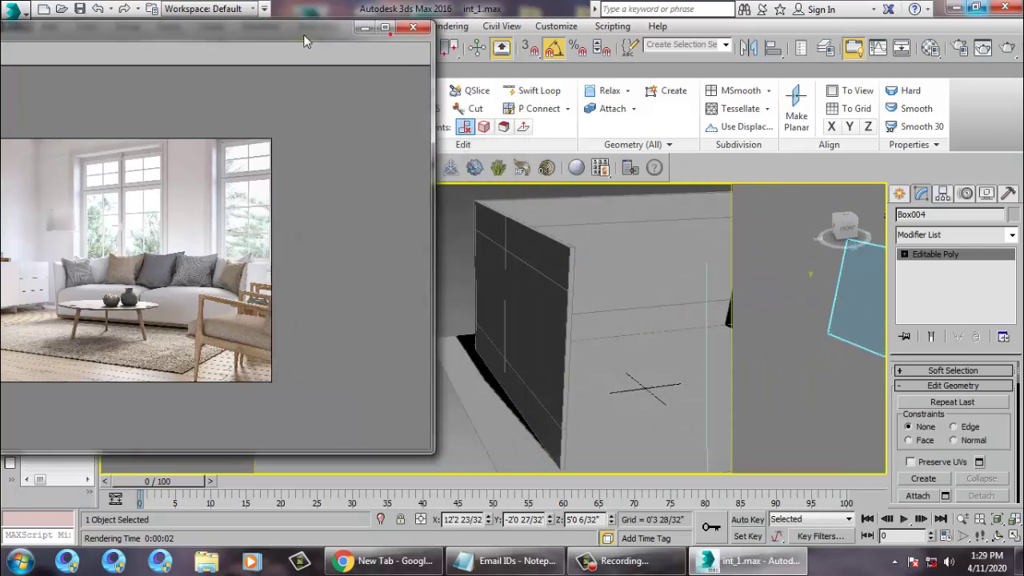
Start creating a standard primitive Box and minimize the reference image after checking it
click(898, 194)
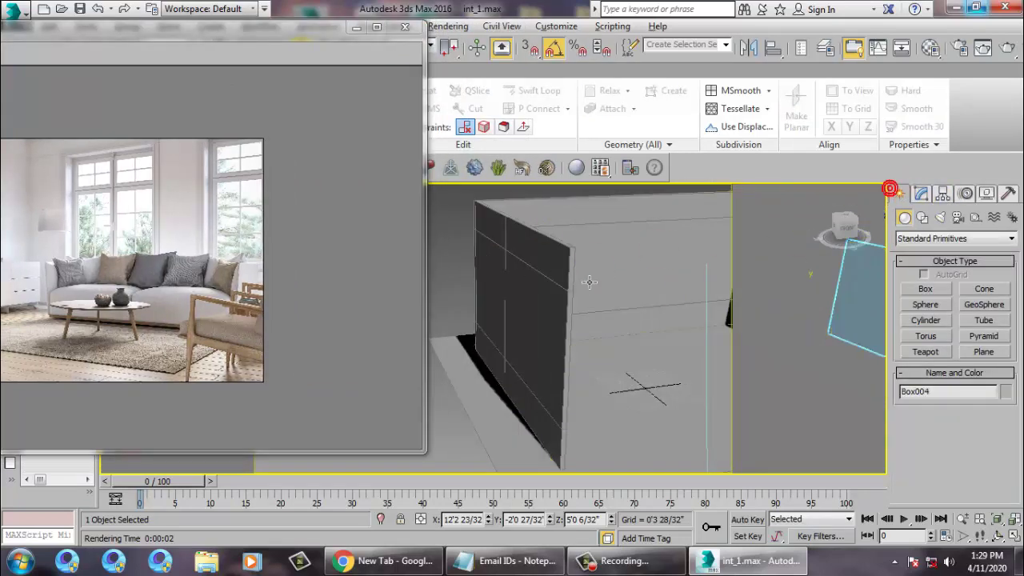
alt+middle_drag(587, 281, 632, 276)
click(936, 292)
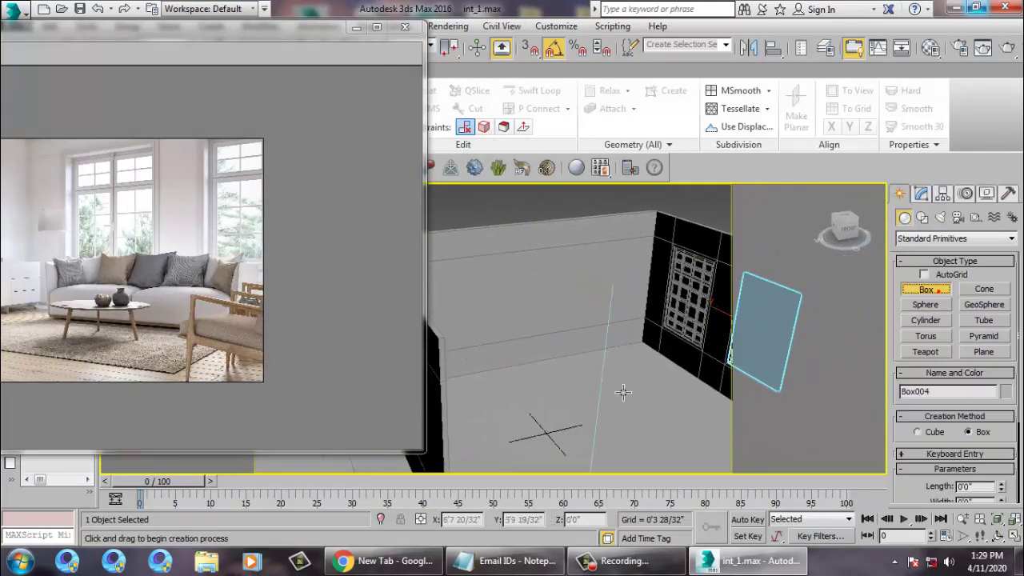
key(alt+w)
drag(237, 40, 1, 61)
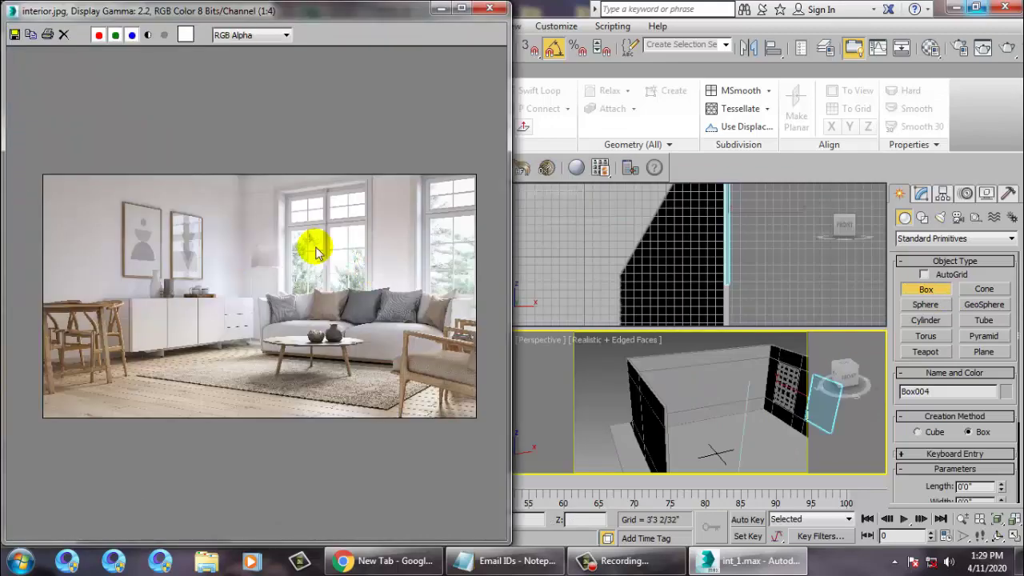
click(439, 11)
Maximize the Top view for the box, enable AutoGrid and set the view's shading to Shaded
middle_click(329, 272)
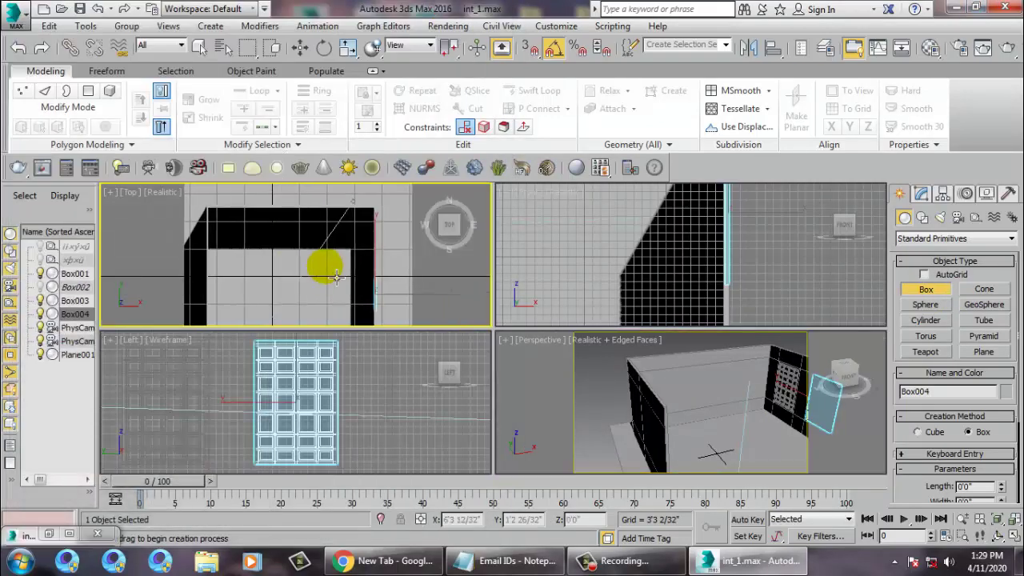
key(alt+w)
middle_drag(432, 356, 513, 457)
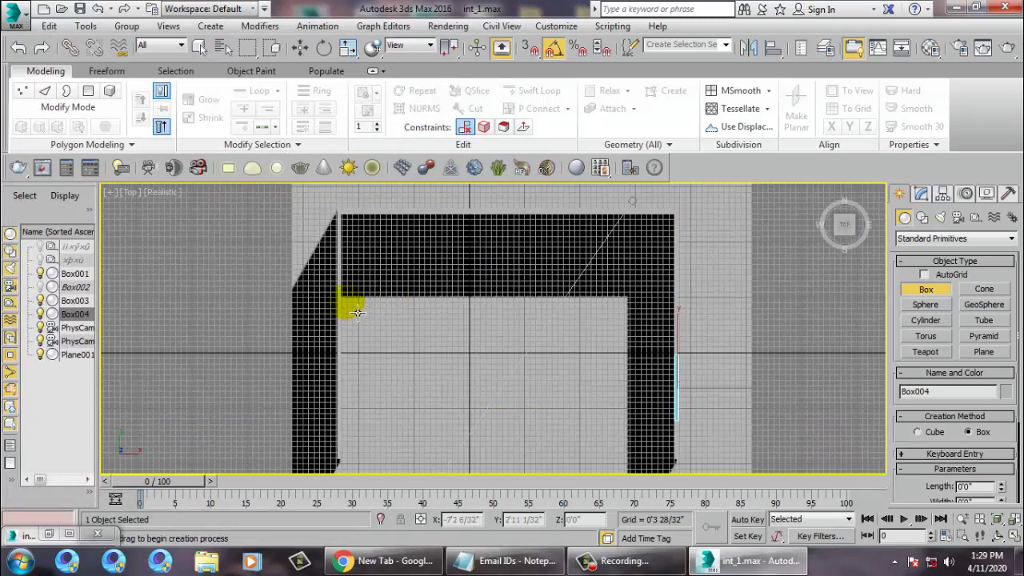
middle_drag(450, 237, 439, 331)
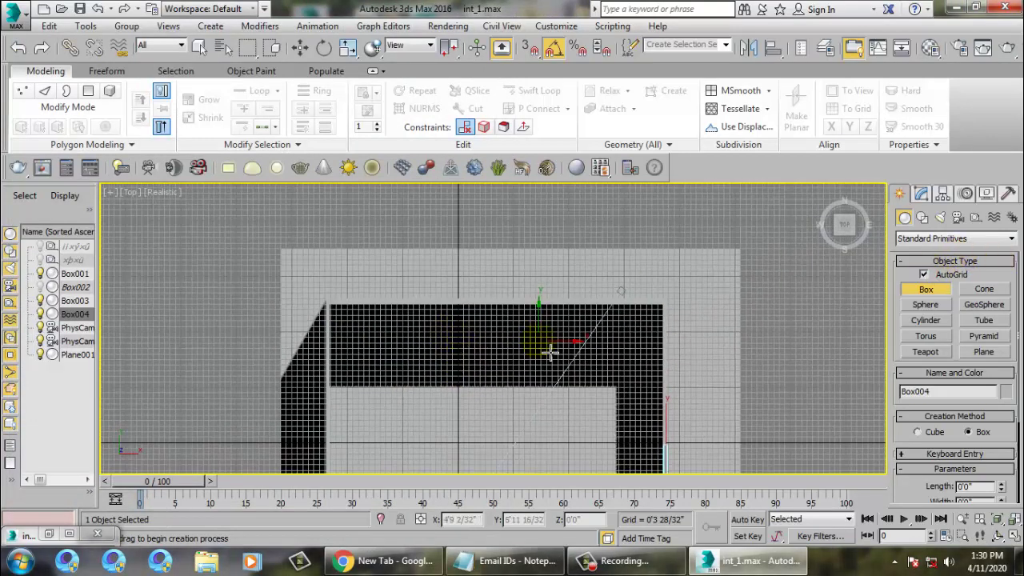
scroll(551, 352, up, 5)
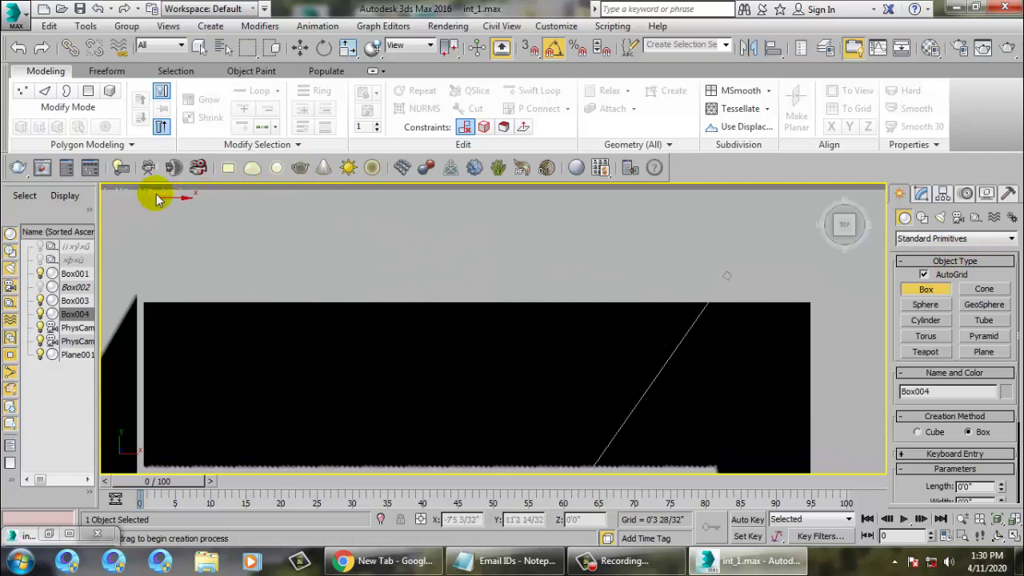
click(201, 226)
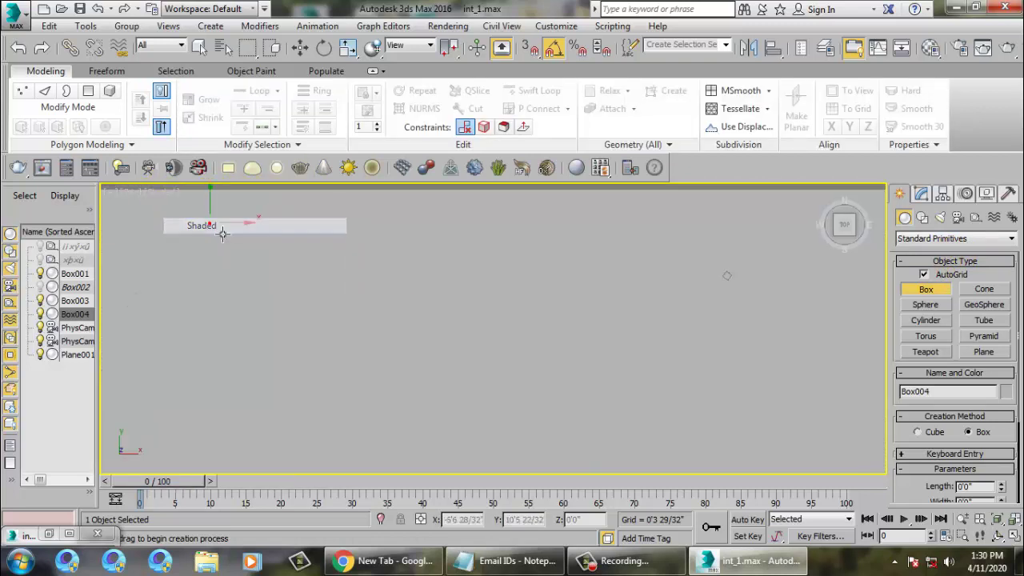
Create a box along the back wall, about 2'3" long, 11'9" wide and 0'10" high, and show its parameters
mouse_move(498, 377)
middle_down()
mouse_move(520, 364)
mouse_move(473, 336)
mouse_move(490, 354)
middle_up()
scroll(522, 365, down, 2)
drag(362, 286, 617, 328)
click(606, 317)
key(w)
key(p)
mouse_move(671, 411)
alt+middle_down()
mouse_move(624, 372)
mouse_move(664, 417)
alt+middle_up()
click(920, 195)
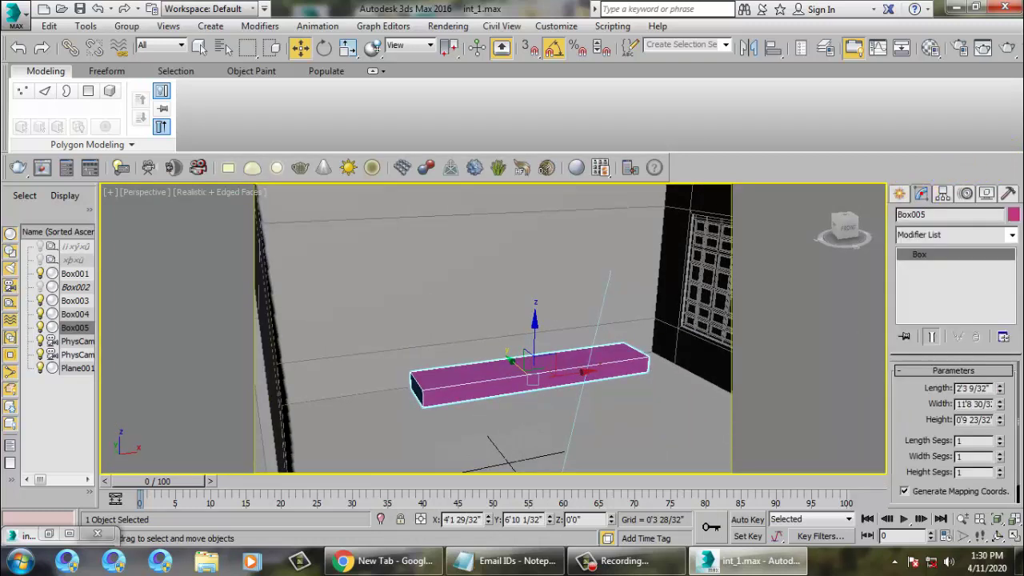
Set the height of the box along the back wall to 2 feet
double_click(991, 420)
text(2)
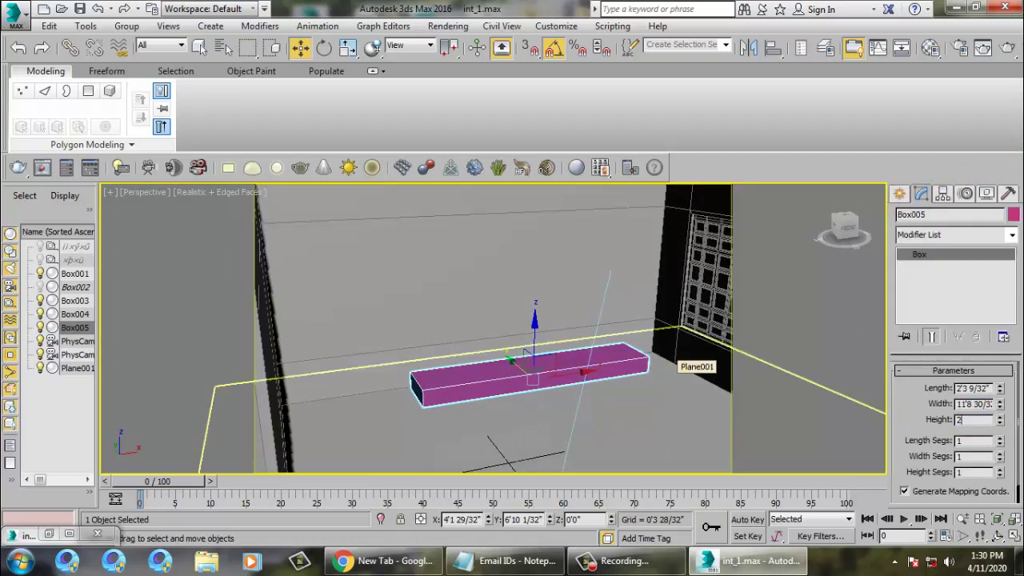
key(Return)
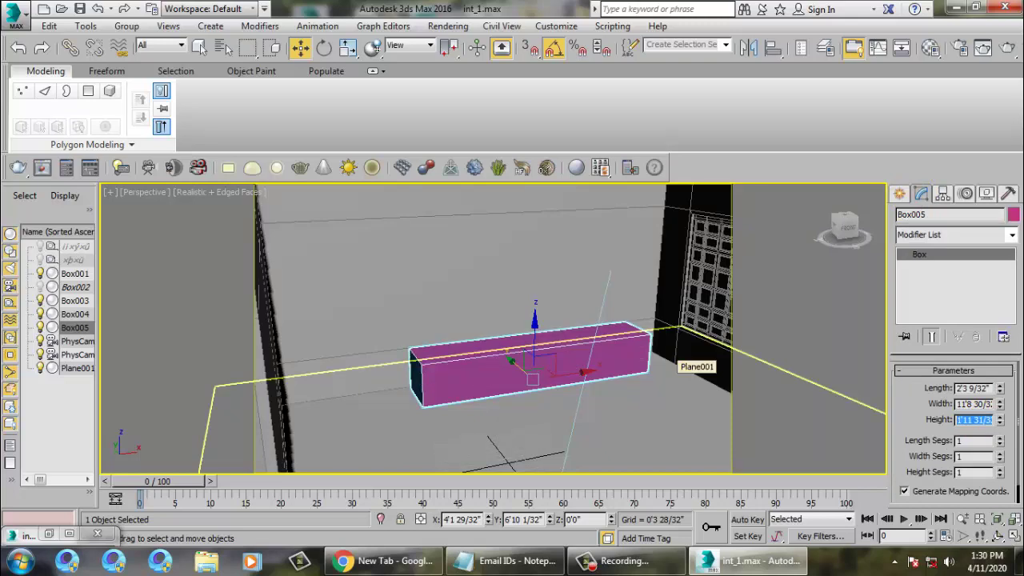
Check the cabinet in the reference image and set the box's height to 2.5 feet
alt+middle_drag(488, 406, 614, 337)
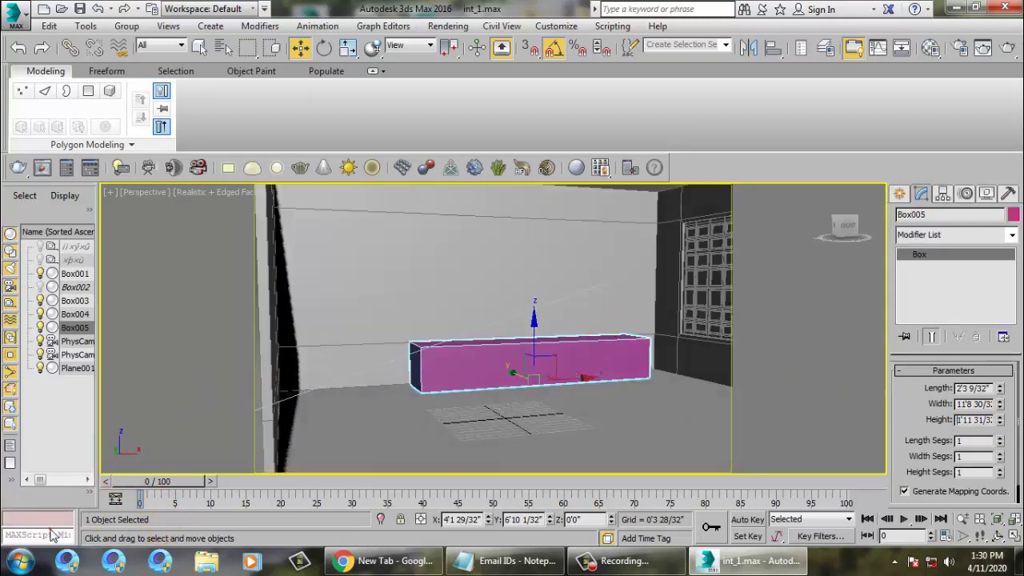
click(49, 533)
click(440, 9)
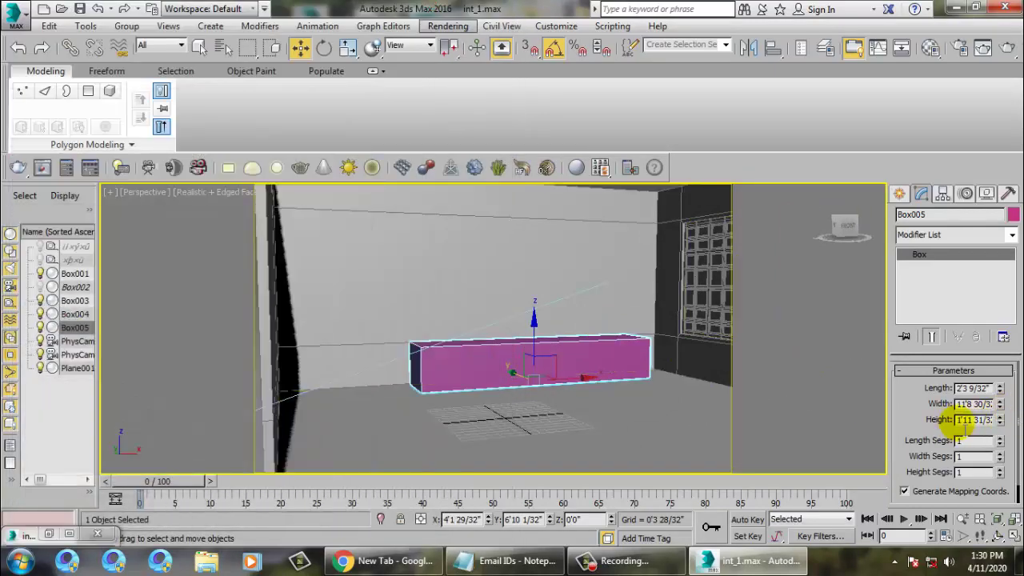
text(2.5)
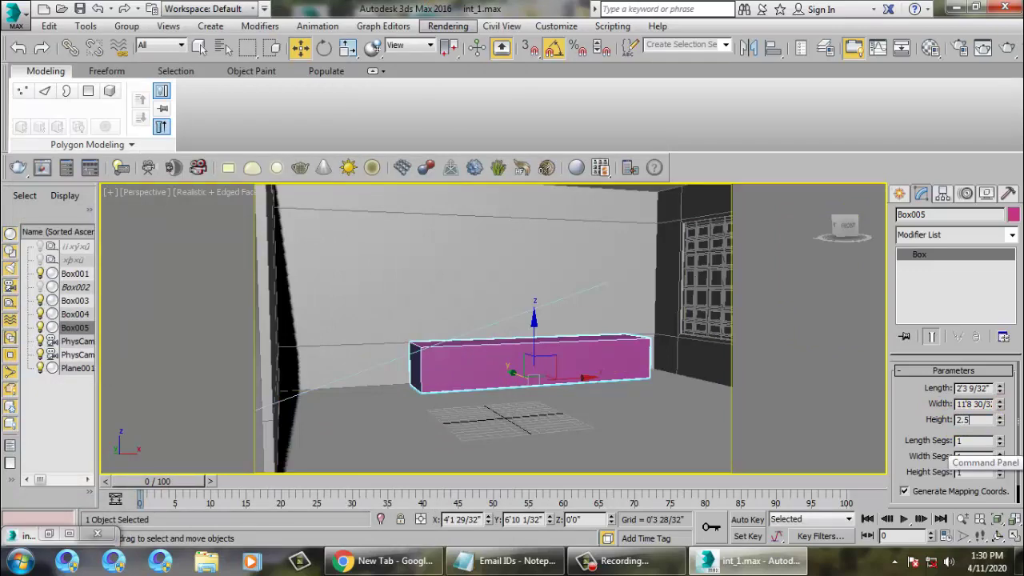
key(Return)
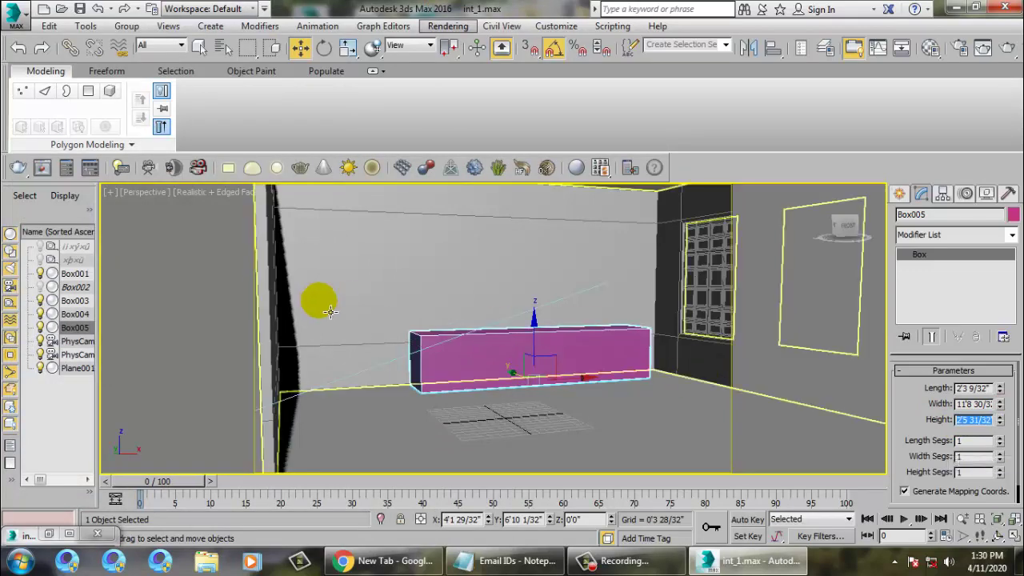
Try a different length for the cabinet box and undo the change
alt+middle_drag(522, 407, 600, 463)
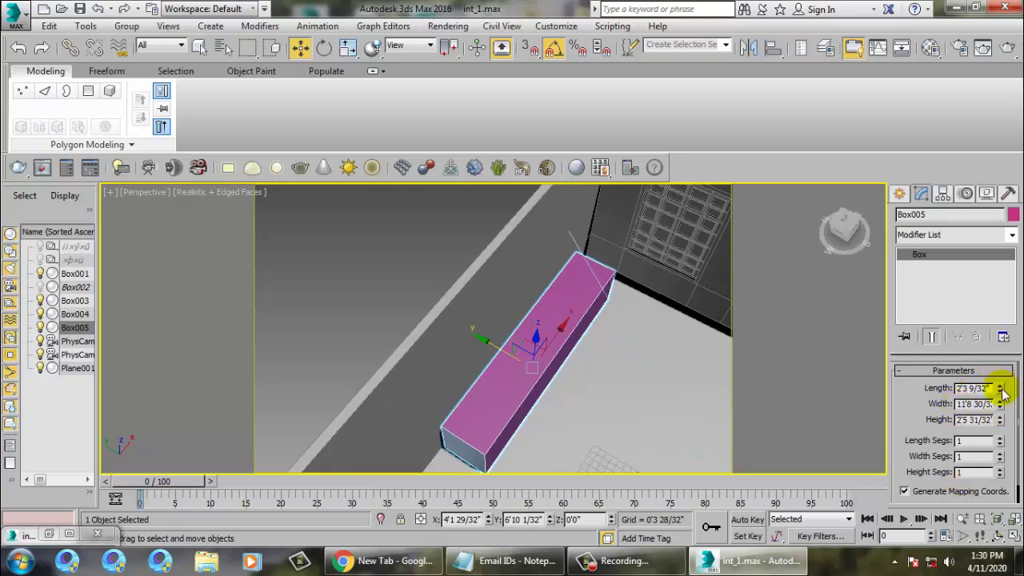
drag(1002, 390, 1013, 407)
key(ctrl+z)
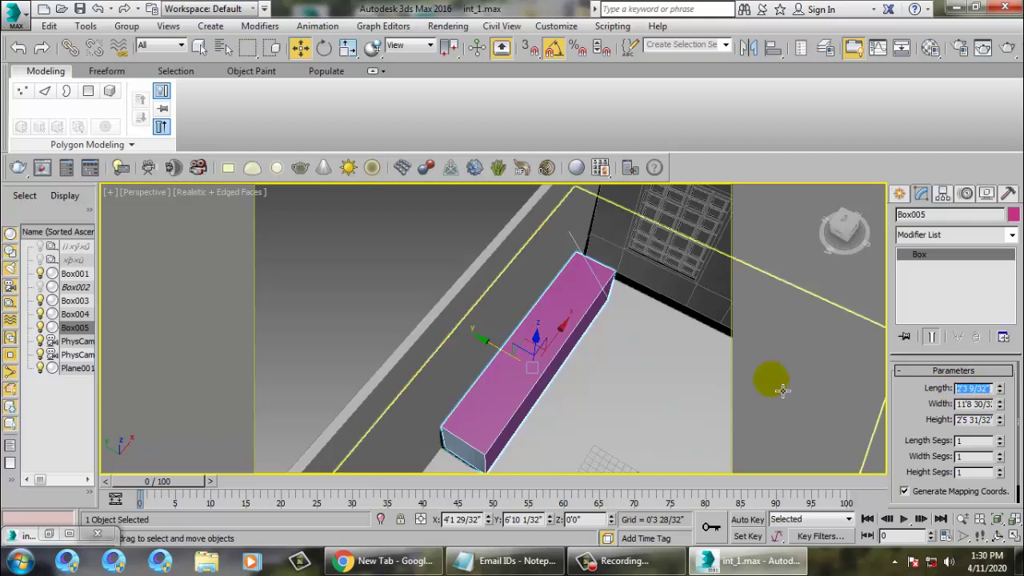
Try lengths of 2 feet and 1.5 feet for the cabinet box
key(Return)
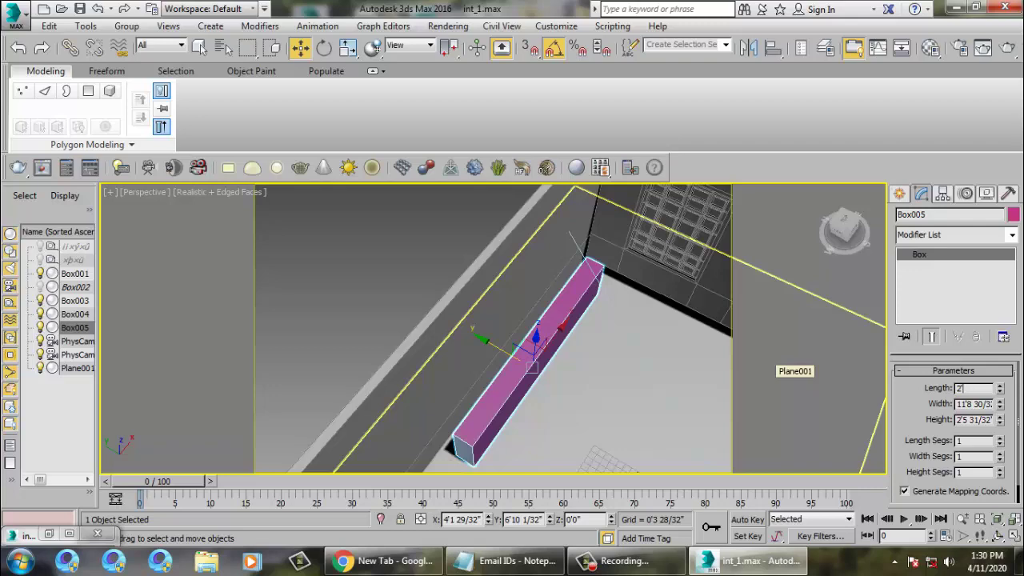
key(Return)
alt+middle_drag(608, 420, 625, 377)
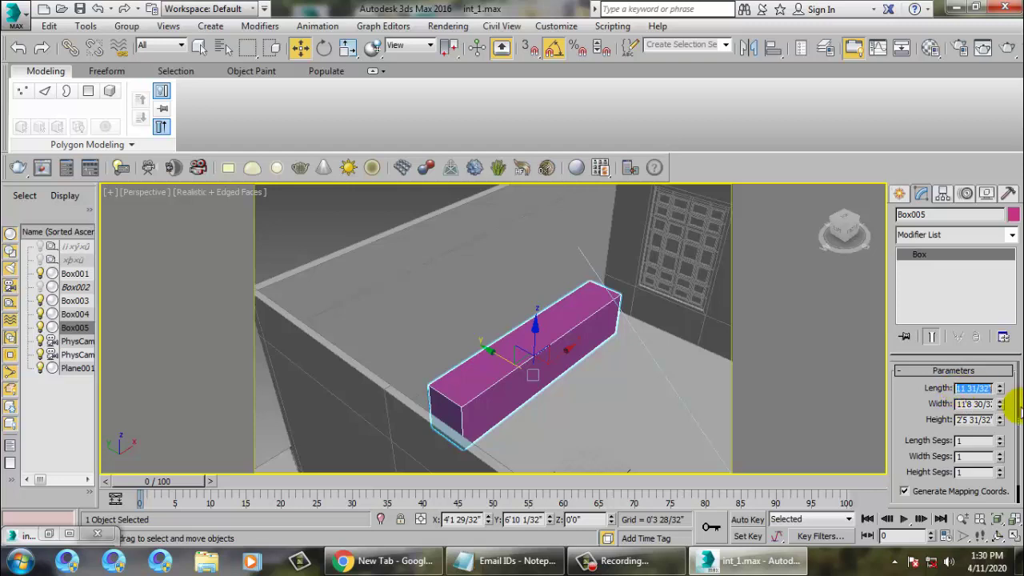
text(11.5)
key(Return)
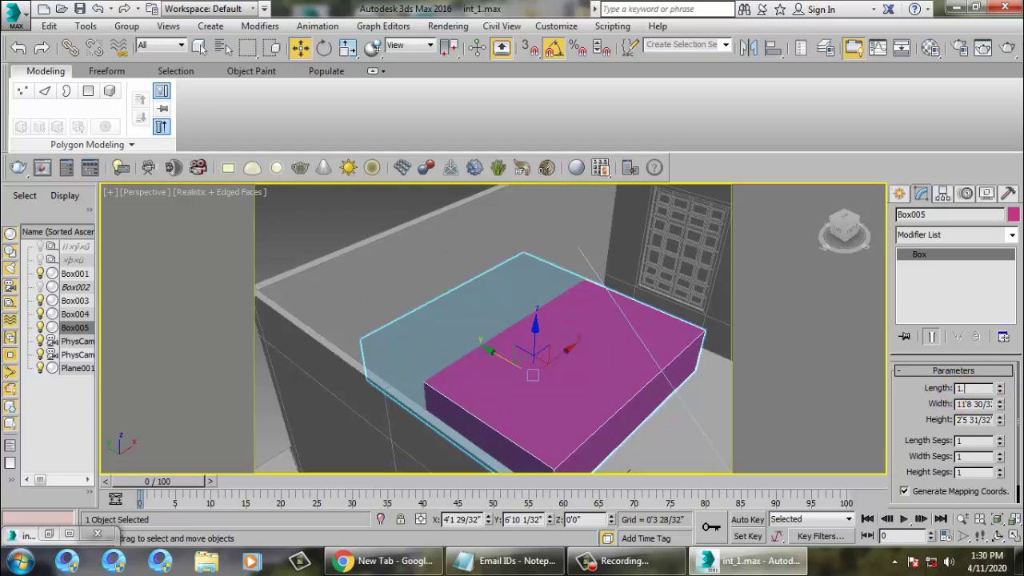
key(Return)
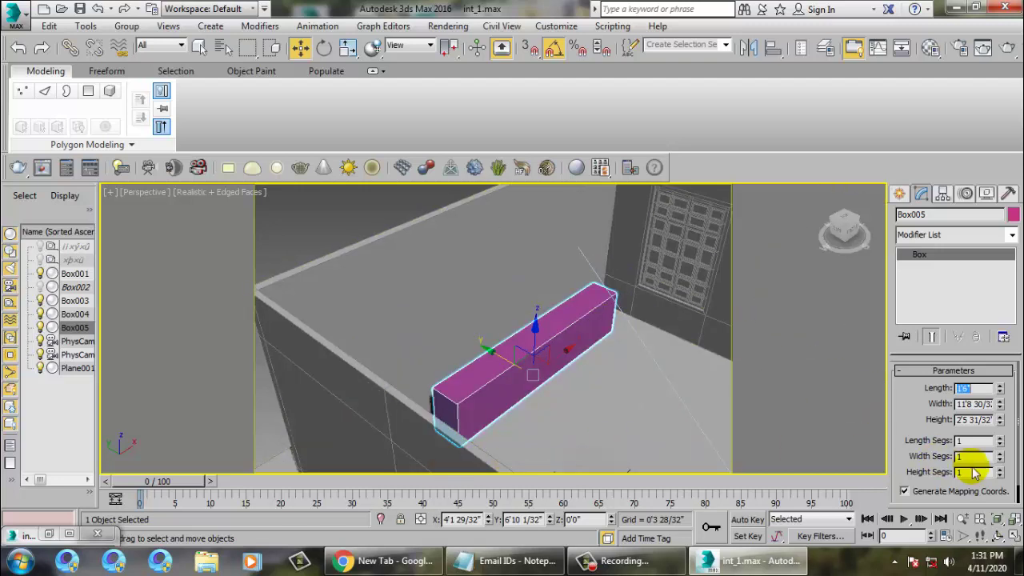
Set the cabinet box's length to 1'9 19/32" and compare it with the cabinet in the reference image
key(Return)
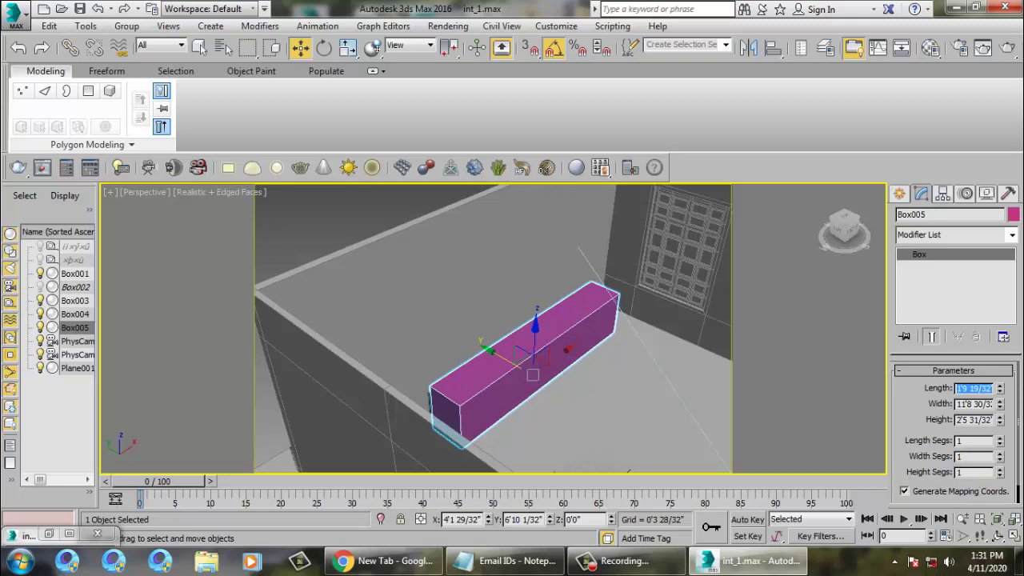
alt+middle_drag(612, 368, 591, 337)
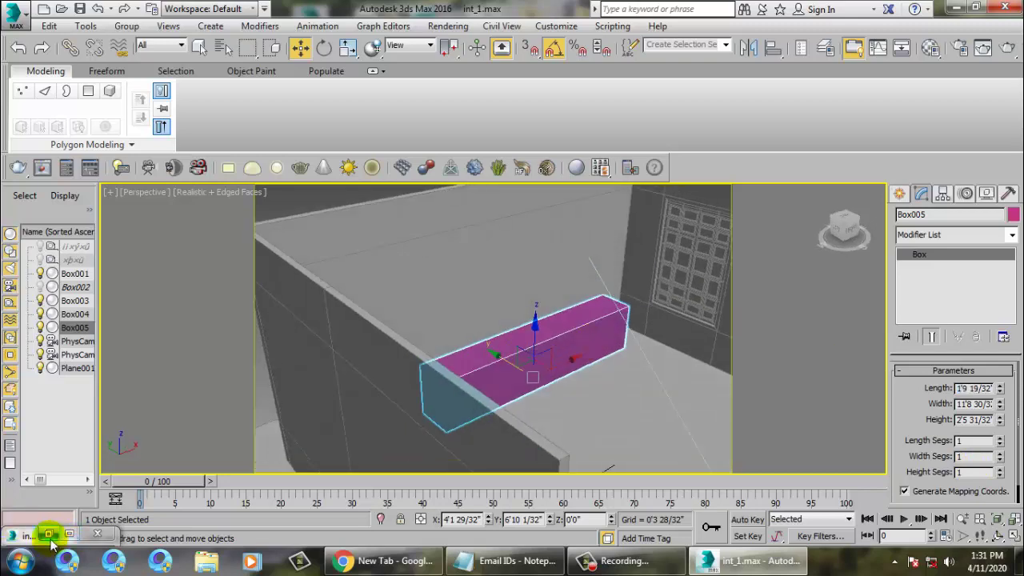
click(50, 537)
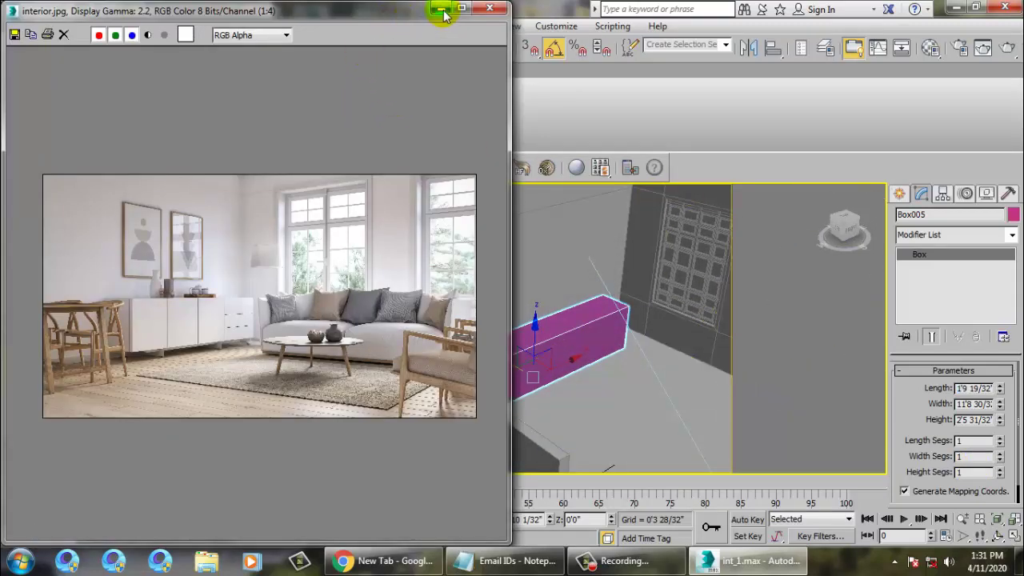
click(441, 8)
alt+middle_drag(608, 345, 552, 356)
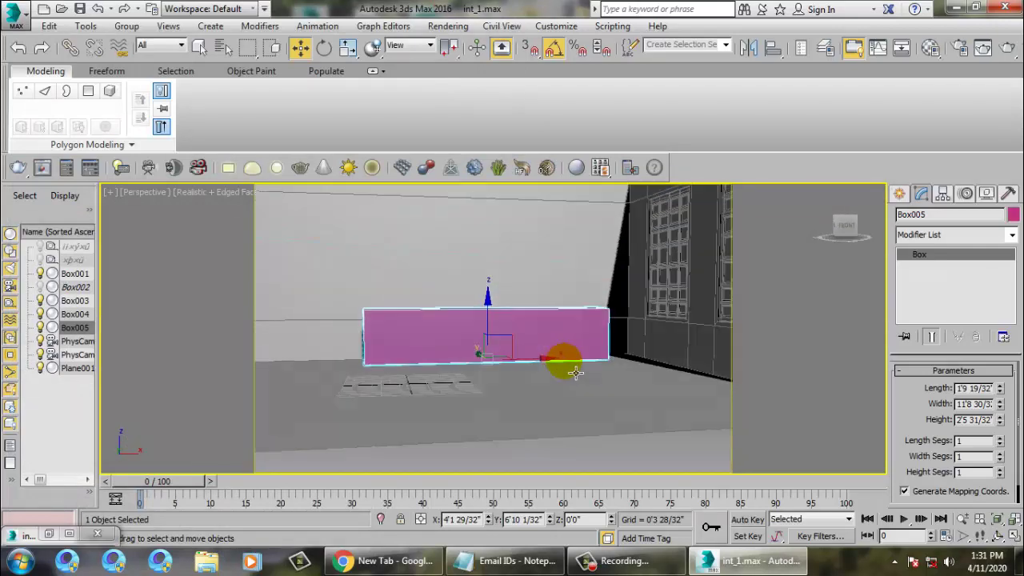
Raise the cabinet box off the floor by setting its Z position to 0'5 31/32"
double_click(580, 520)
key(Return)
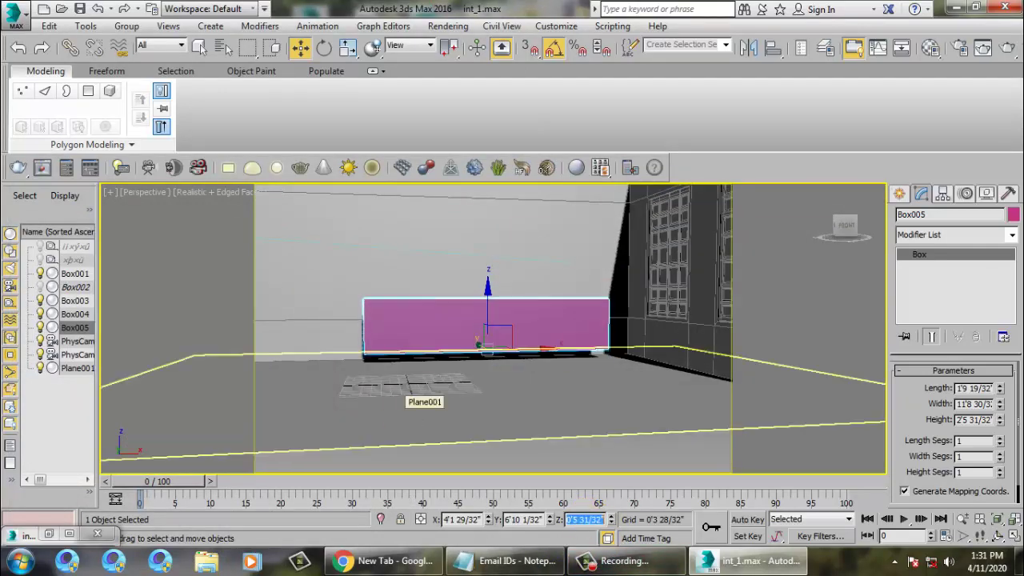
alt+middle_drag(508, 279, 549, 315)
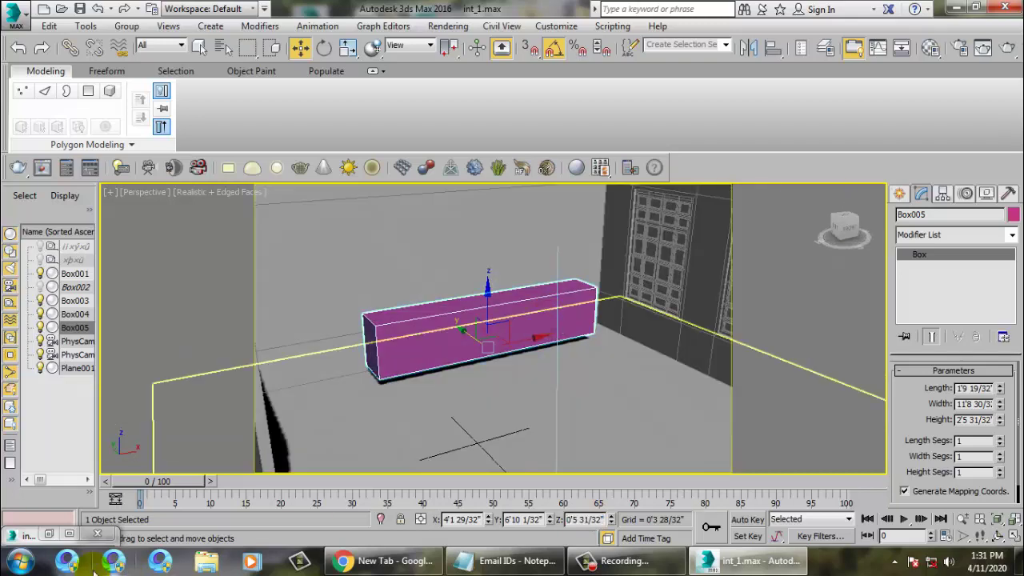
Check the cabinet in the reference image and move the box toward the back wall to a Y position of about 7'4"
click(49, 533)
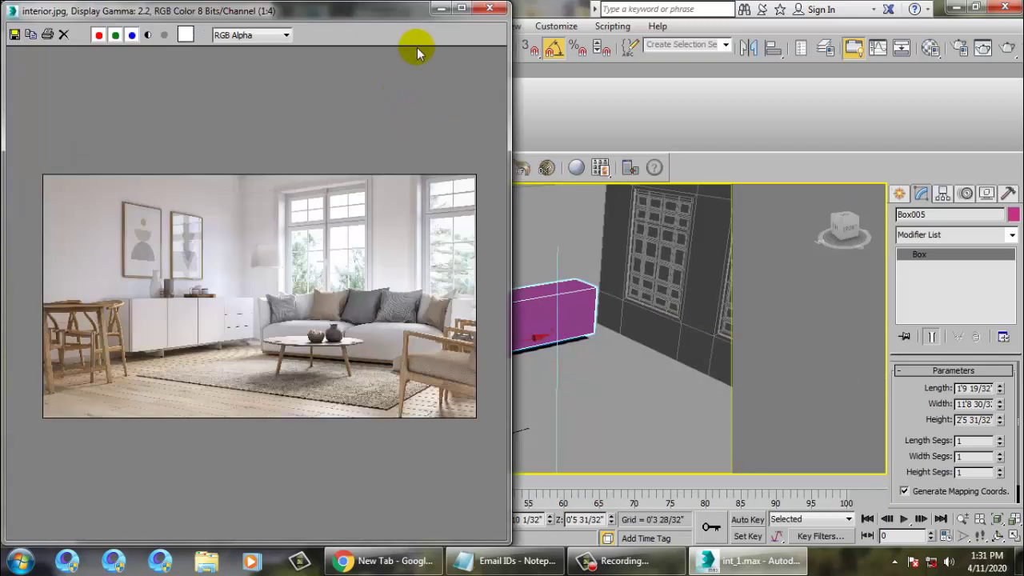
click(441, 13)
alt+middle_drag(561, 264, 354, 419)
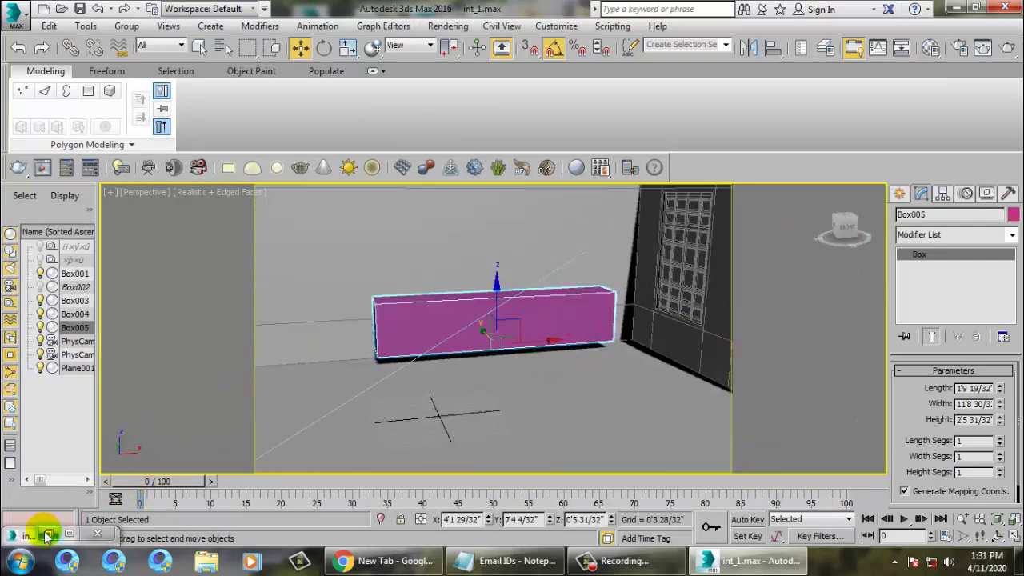
Examine the cabinet's base and its clearance above the floor in the reference image up close
key(alt+Tab)
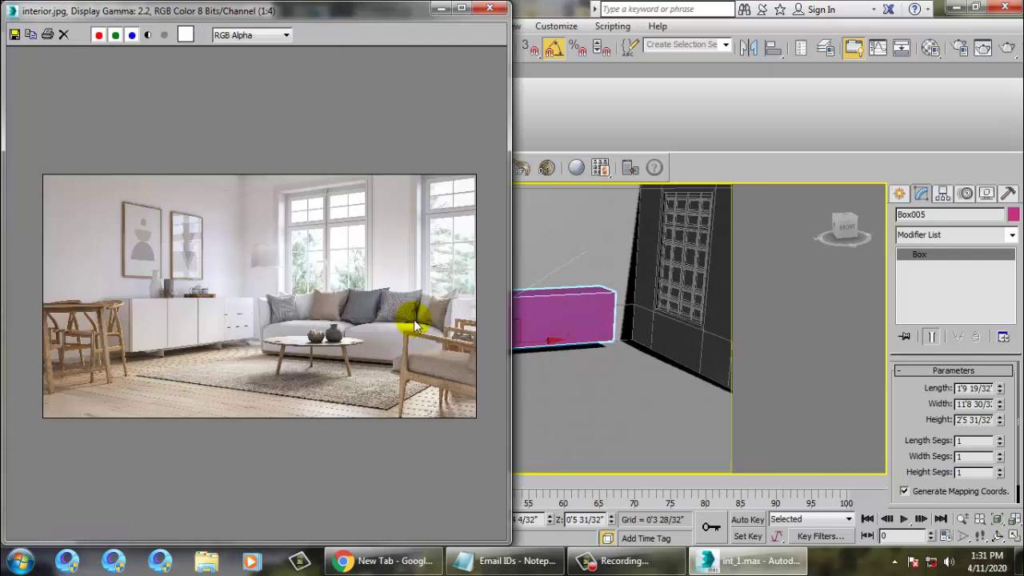
click(441, 8)
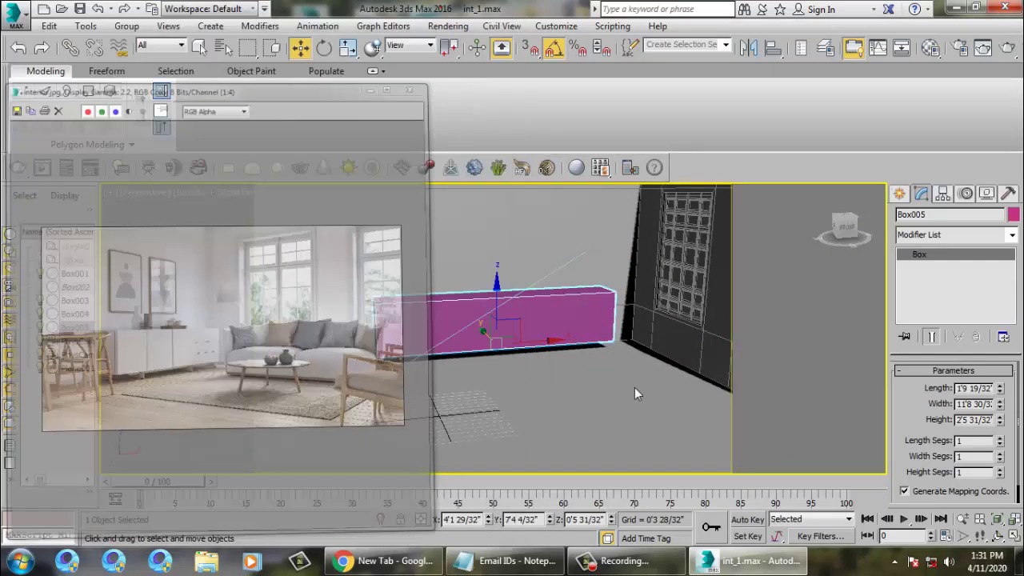
click(46, 536)
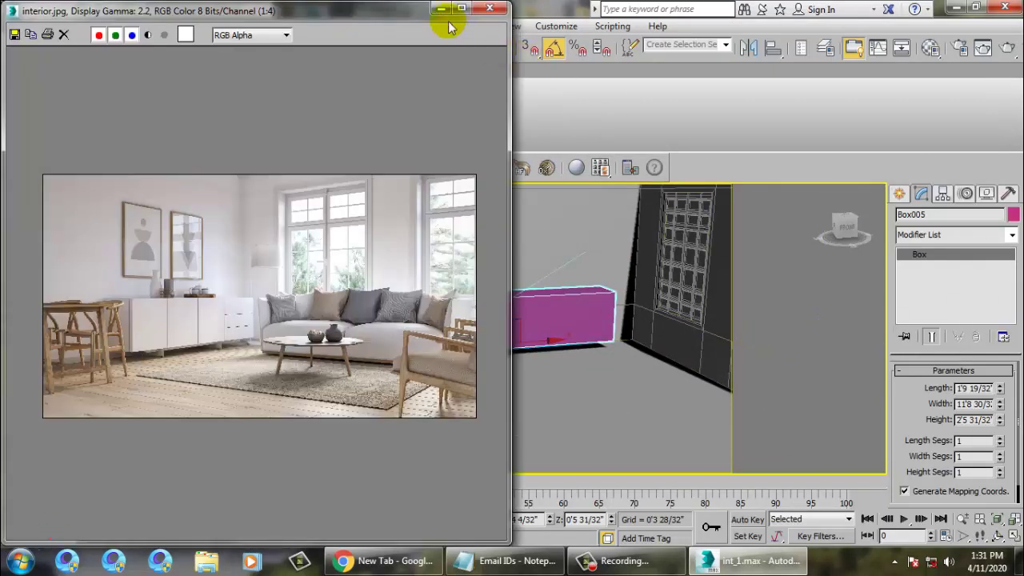
ctrl+click(281, 348)
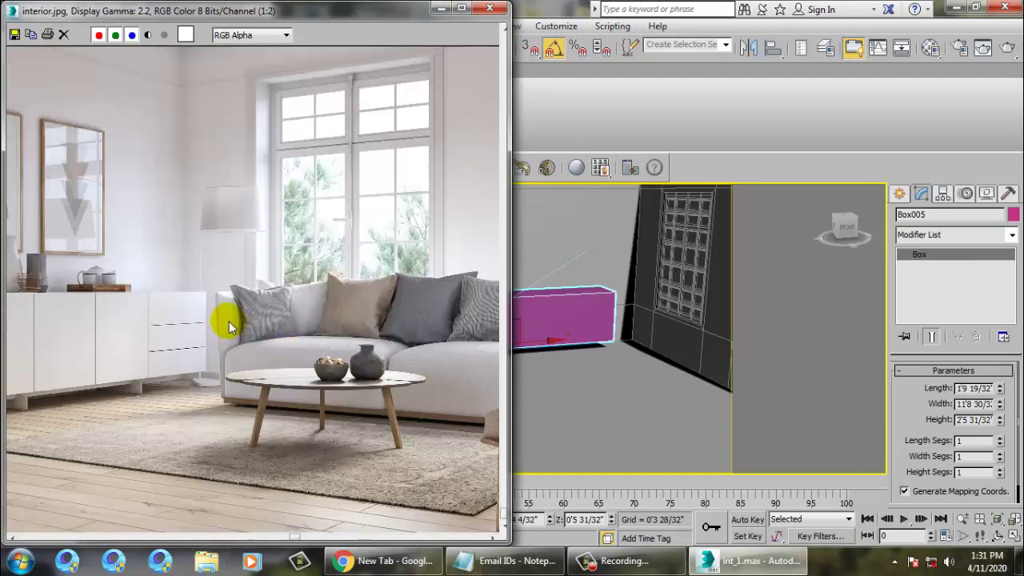
click(439, 9)
Set the cabinet box's Z position to 0.6 feet
drag(447, 513, 425, 504)
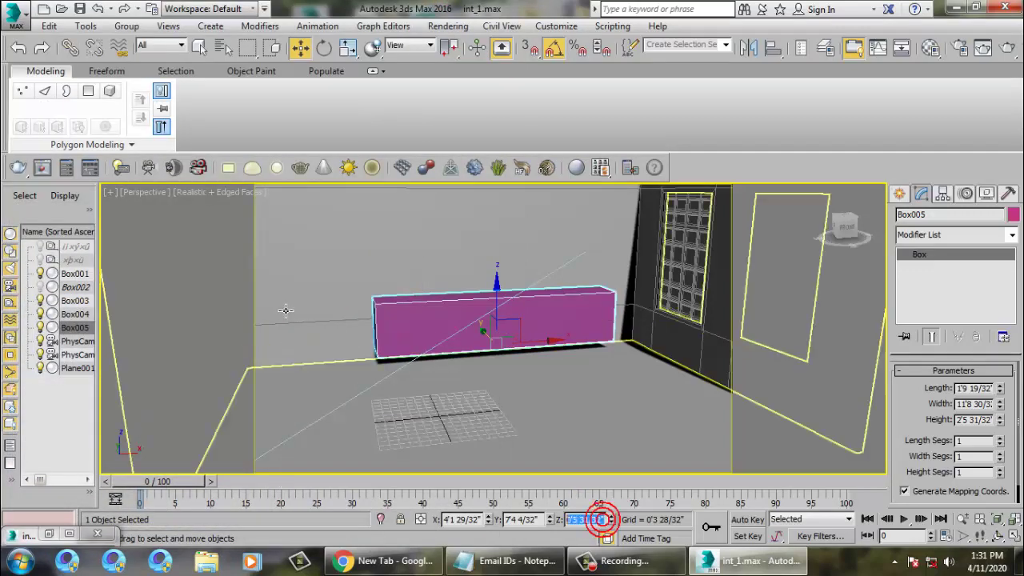
text(0.6)
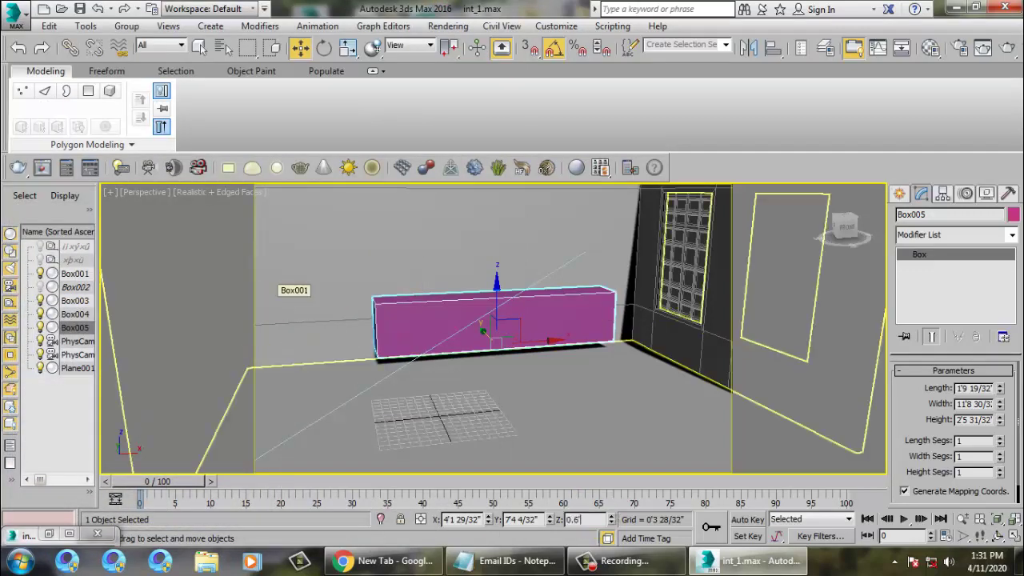
key(Return)
Try a length of 1.9 feet for the cabinet box and return it to 1.8 feet
alt+middle_drag(331, 300, 805, 347)
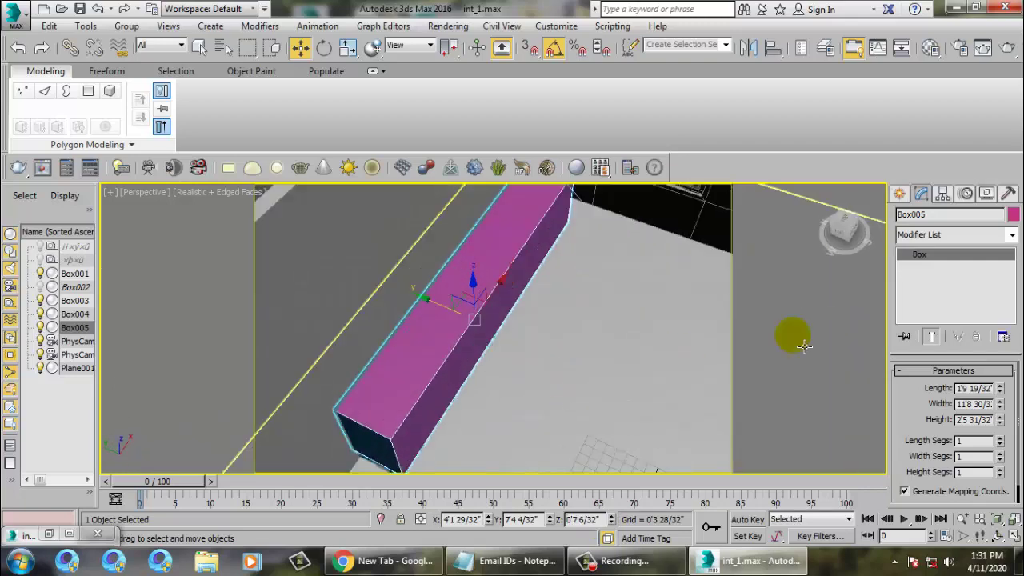
double_click(965, 389)
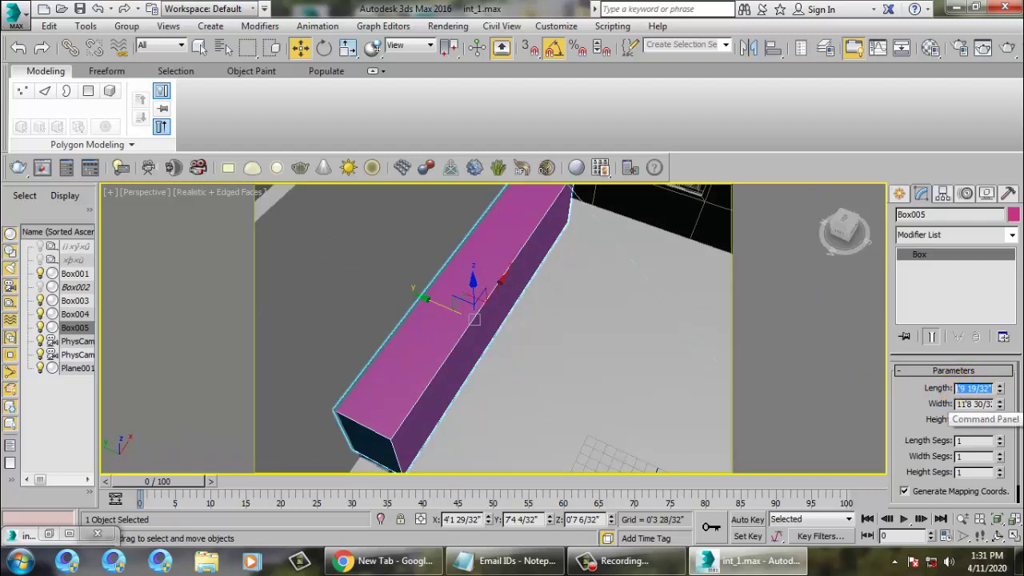
text(1.9')
key(Return)
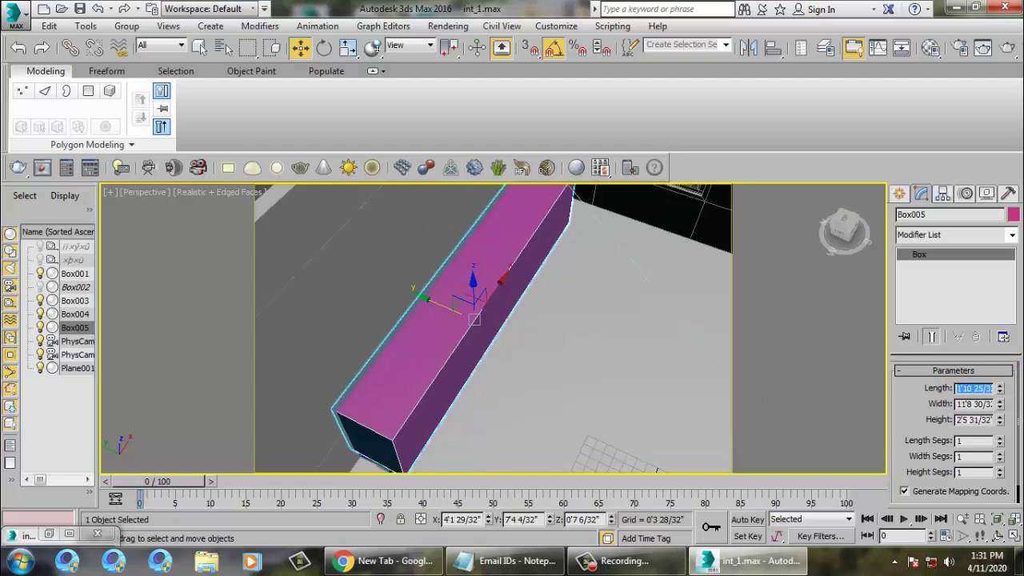
text(1.8')
key(Return)
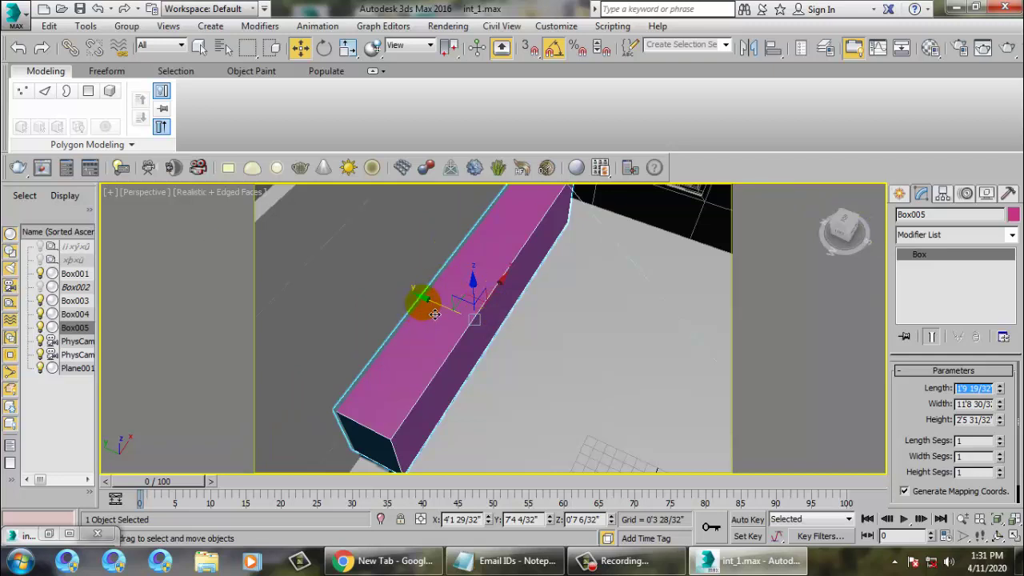
Move the cabinet box slightly along Y to about 7'3" and compare the room with the reference image
drag(434, 314, 440, 314)
scroll(509, 295, down, 4)
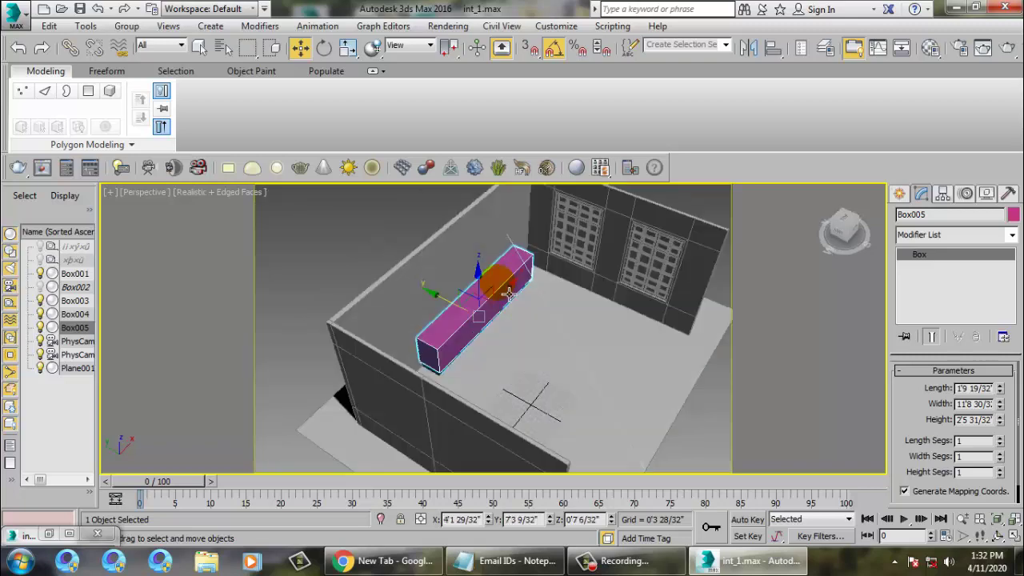
alt+middle_drag(509, 295, 506, 318)
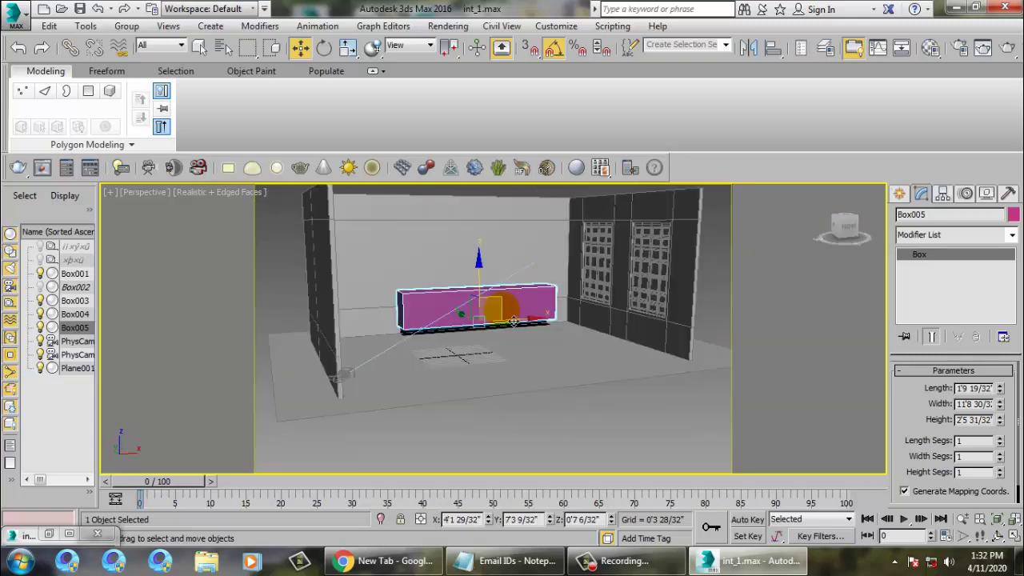
click(96, 535)
scroll(225, 277, down, 1)
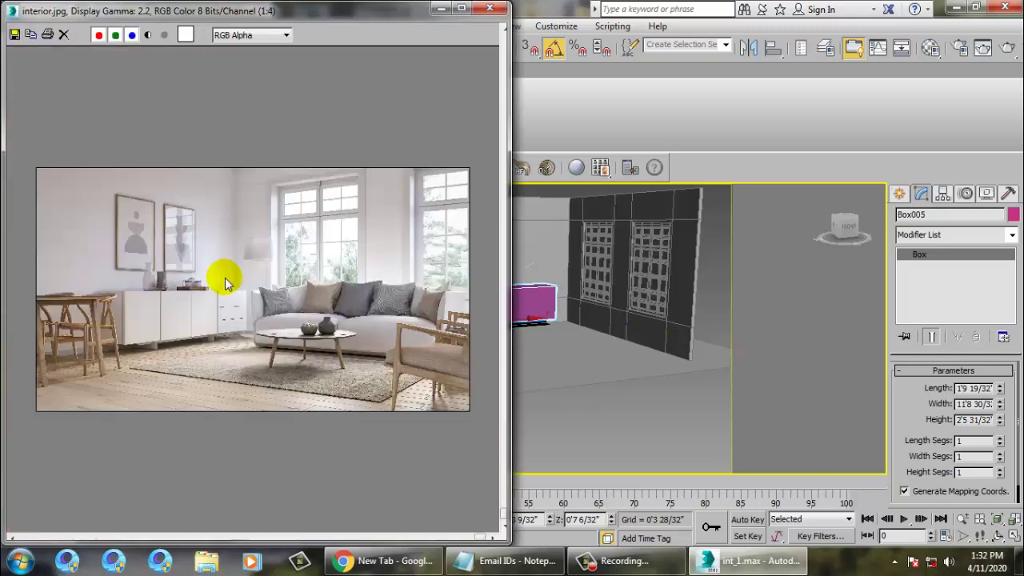
click(441, 9)
Convert the cabinet box to an Editable Poly
alt+middle_drag(582, 342, 483, 341)
scroll(494, 326, up, 4)
right_click(529, 268)
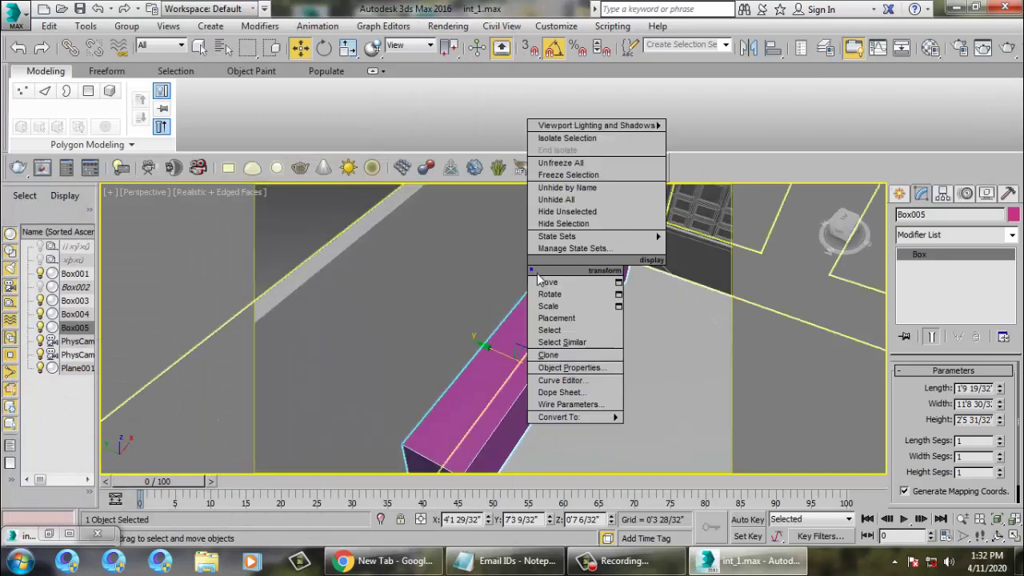
click(514, 310)
right_click(513, 311)
mouse_move(591, 459)
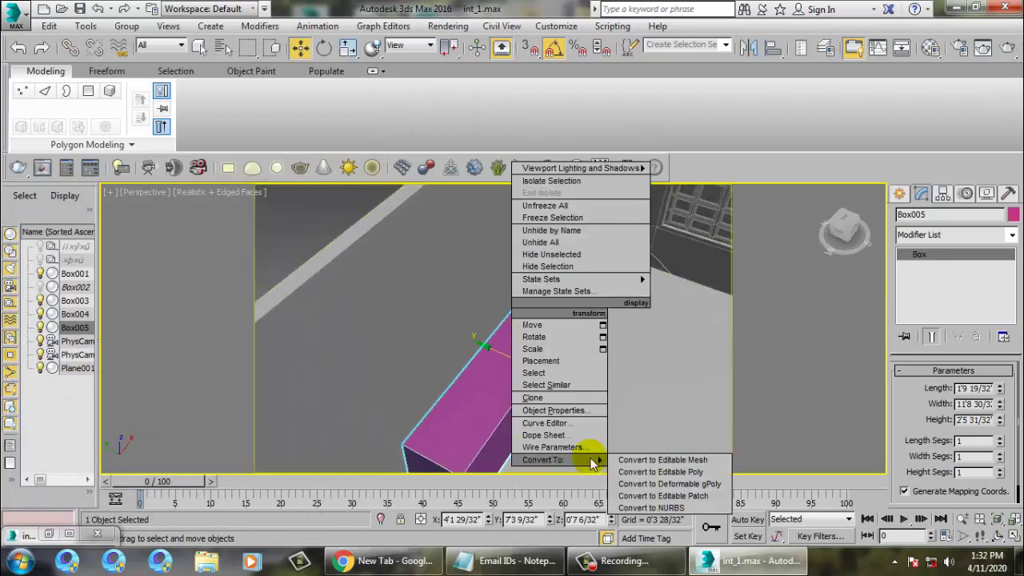
click(687, 472)
Use Swift Loop in the maximized Top view to add a lengthwise edge loop near the cabinet box's front edge
alt+middle_drag(691, 473, 521, 110)
scroll(667, 367, up, 3)
click(537, 90)
key(alt+w)
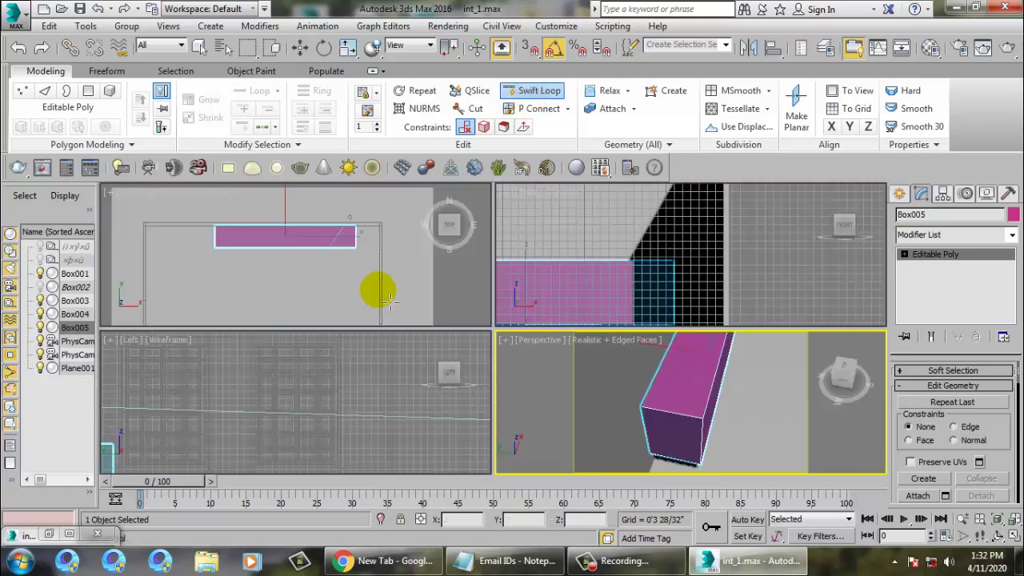
click(390, 300)
key(alt+w)
scroll(291, 288, up, 3)
scroll(240, 304, down, 1)
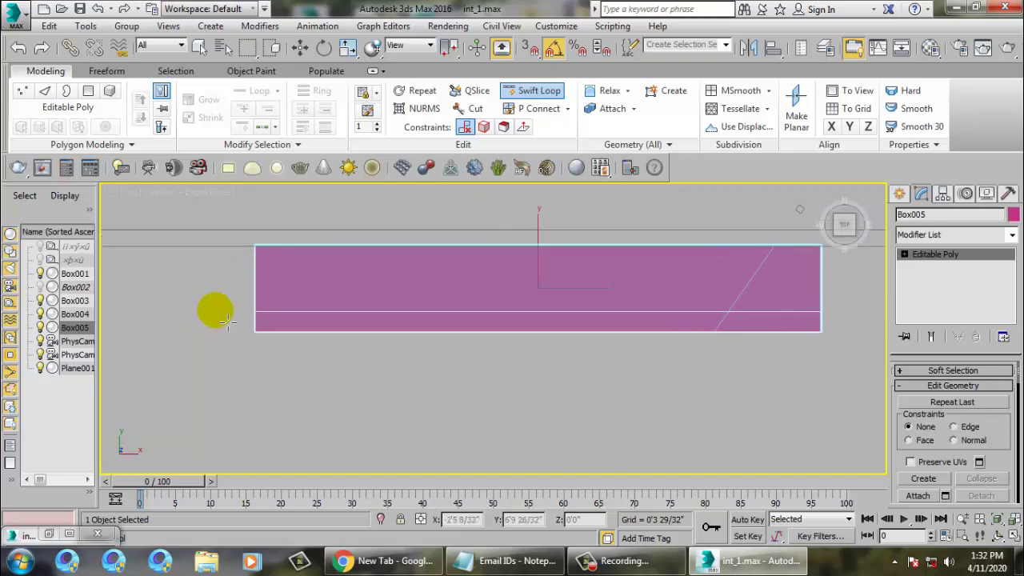
scroll(217, 309, up, 2)
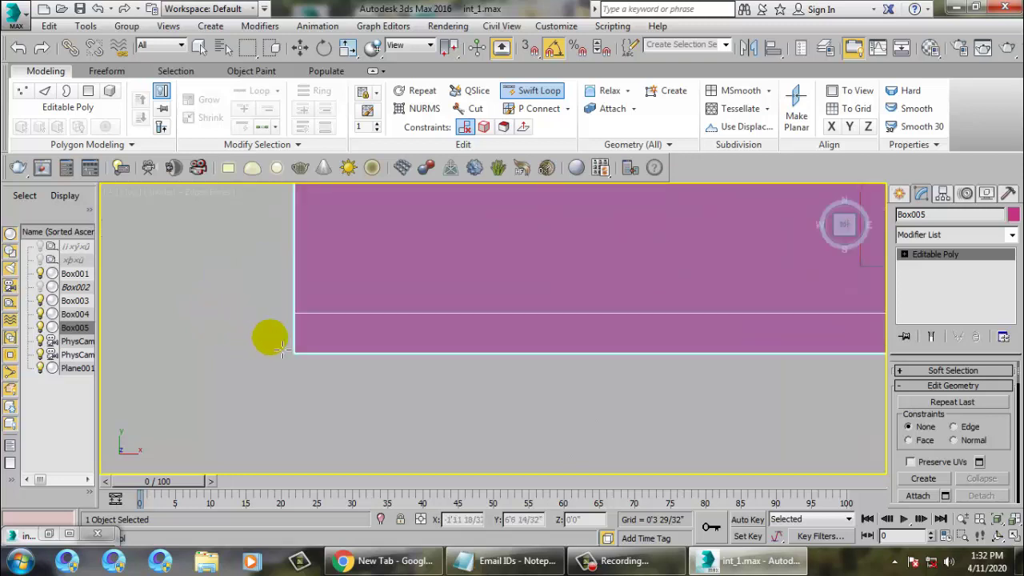
scroll(294, 311, up, 2)
click(309, 316)
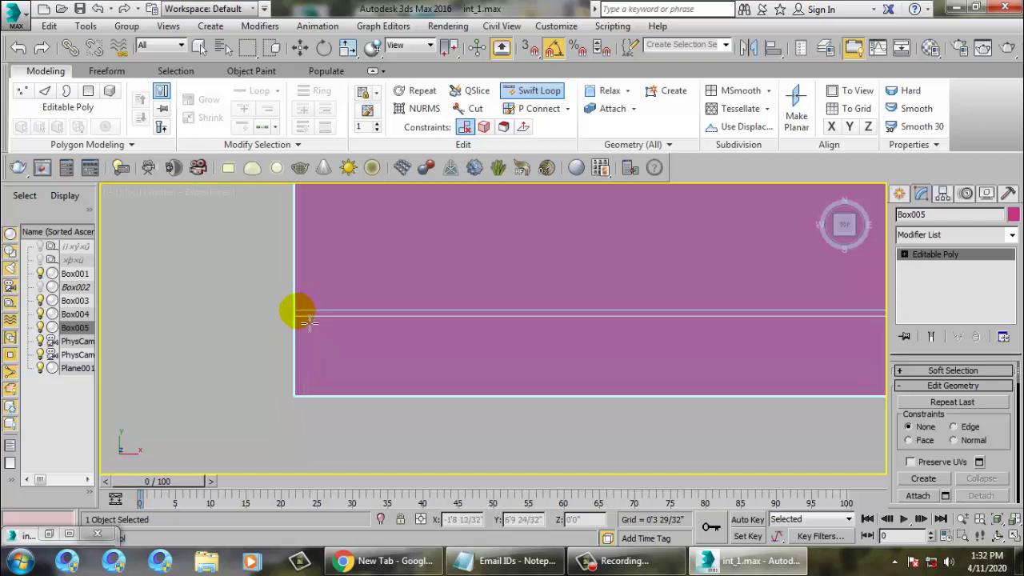
click(305, 314)
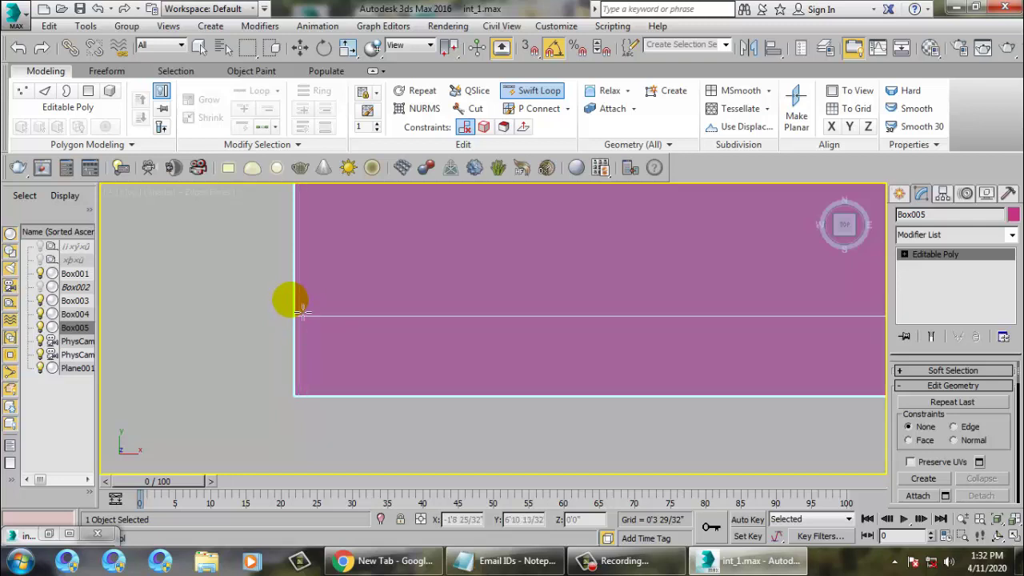
Show the Top view in wireframe and add lengthwise edge loops close to both sides of the existing loop
key(F3)
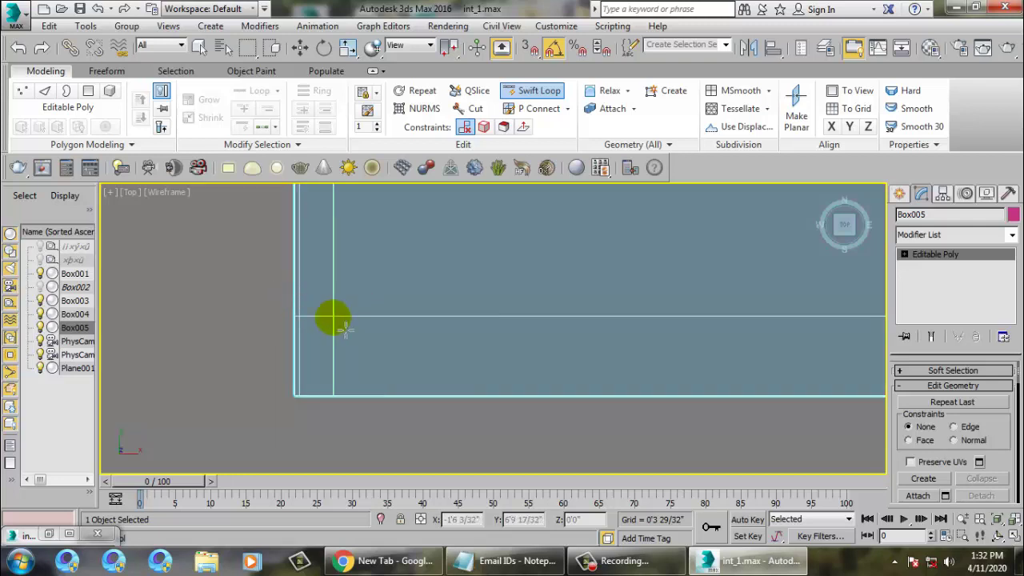
click(297, 324)
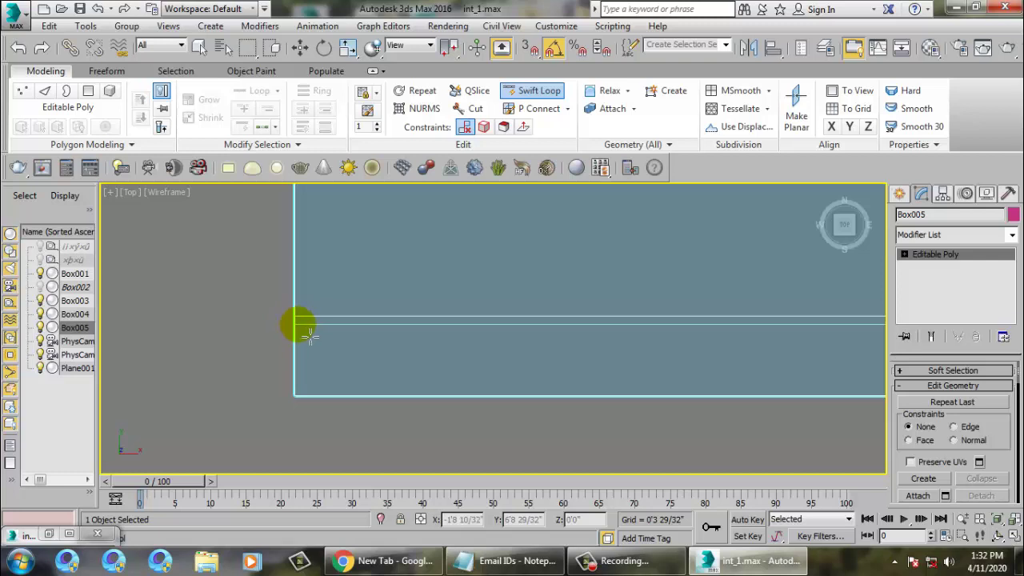
click(304, 308)
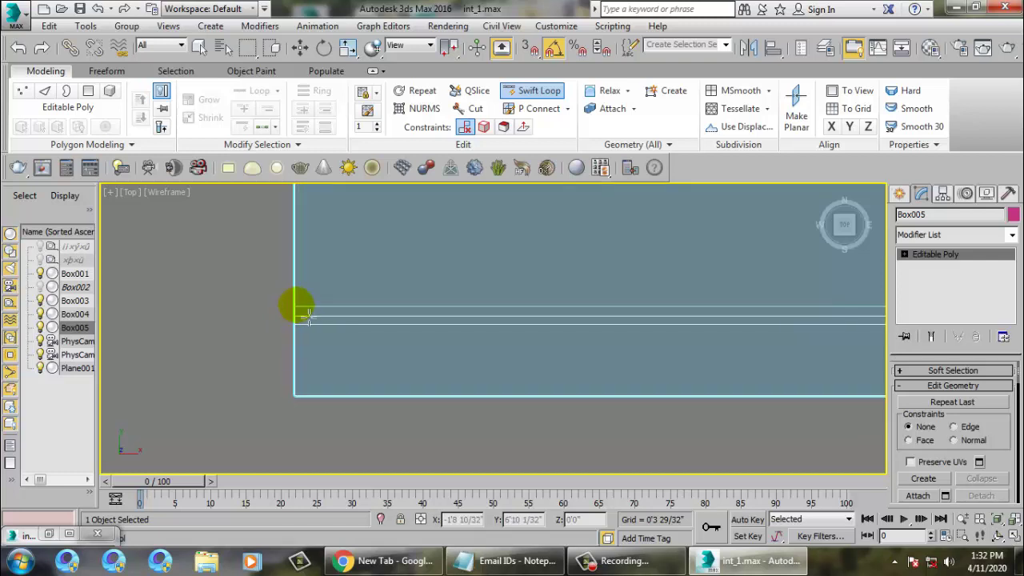
Select the middle one of the three closely spaced lengthwise edge loops on the cabinet box in the maximized Perspective view
click(296, 310)
key(w)
key(alt+w)
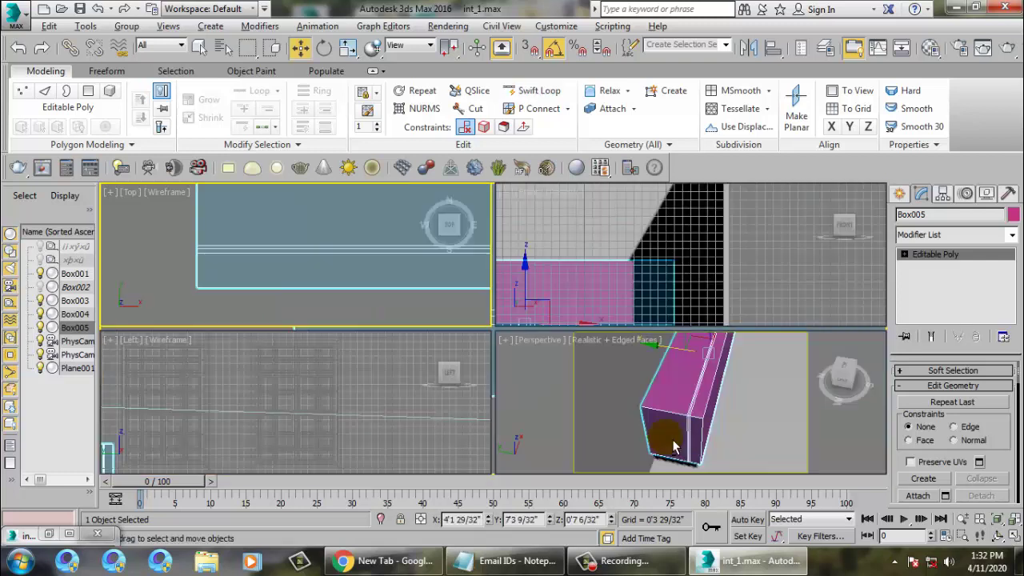
click(671, 443)
key(alt+w)
alt+middle_drag(631, 377, 610, 338)
scroll(664, 357, up, 4)
scroll(523, 284, down, 4)
middle_drag(522, 283, 538, 313)
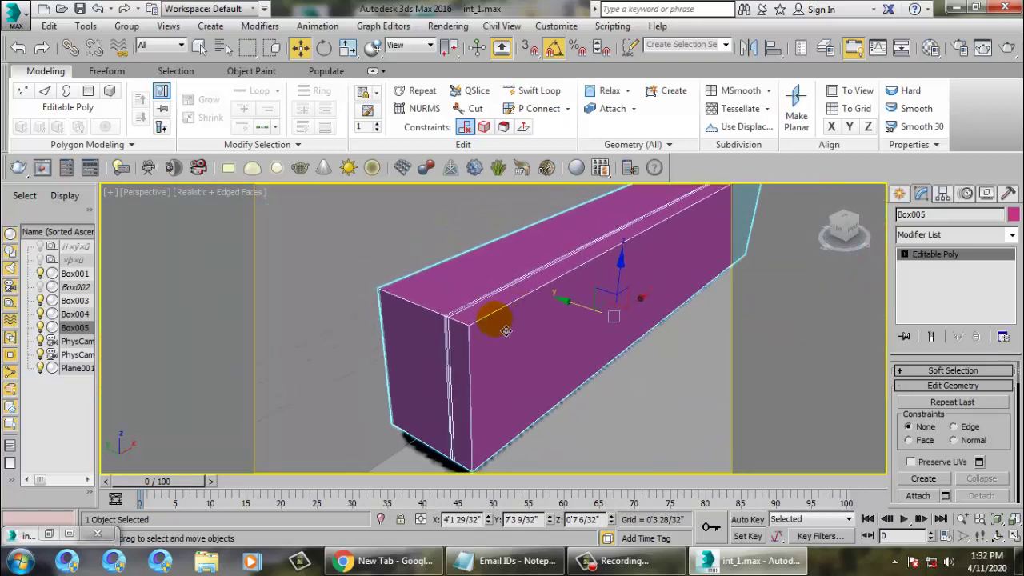
key(2)
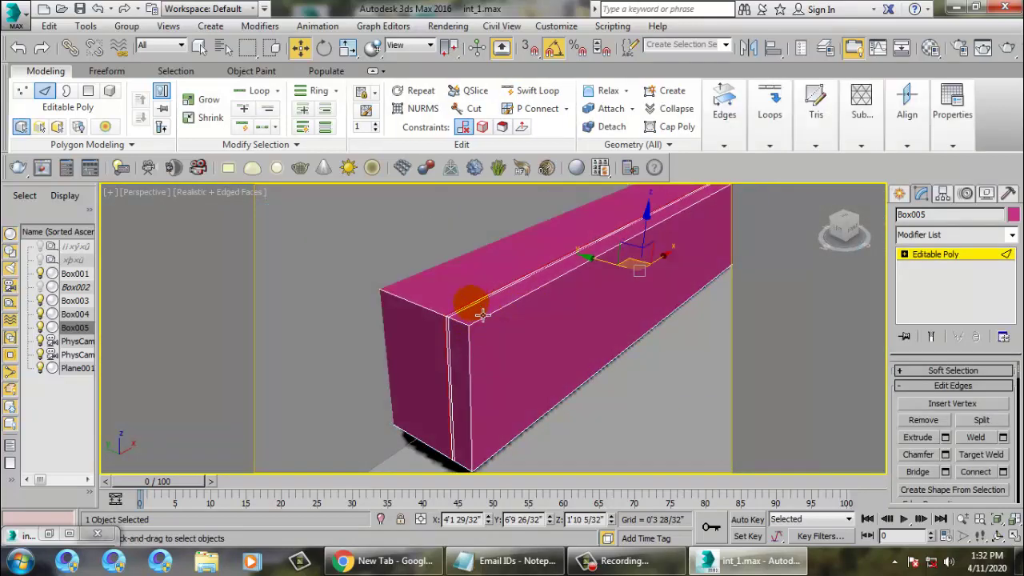
click(470, 305)
scroll(480, 319, up, 5)
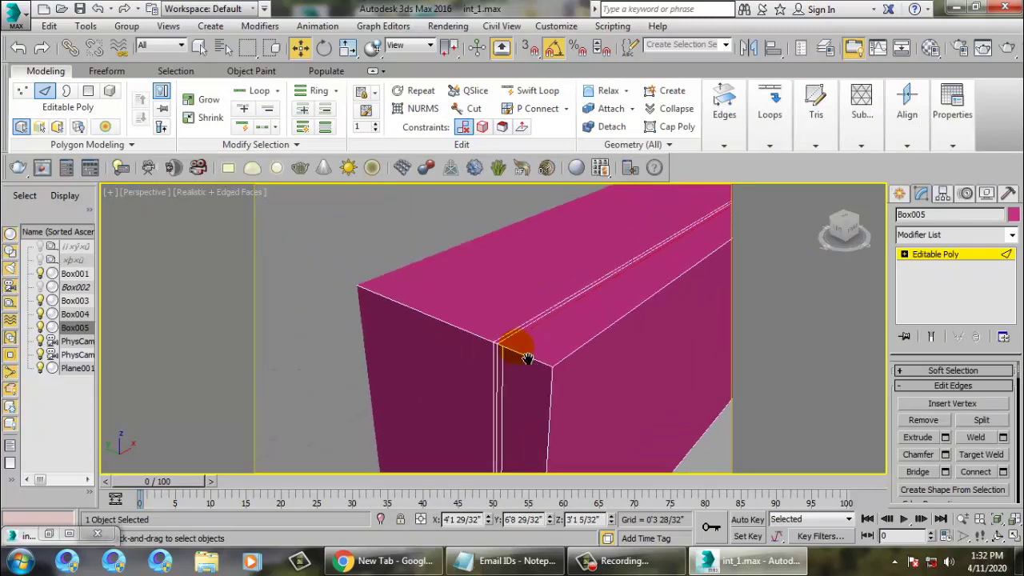
click(521, 344)
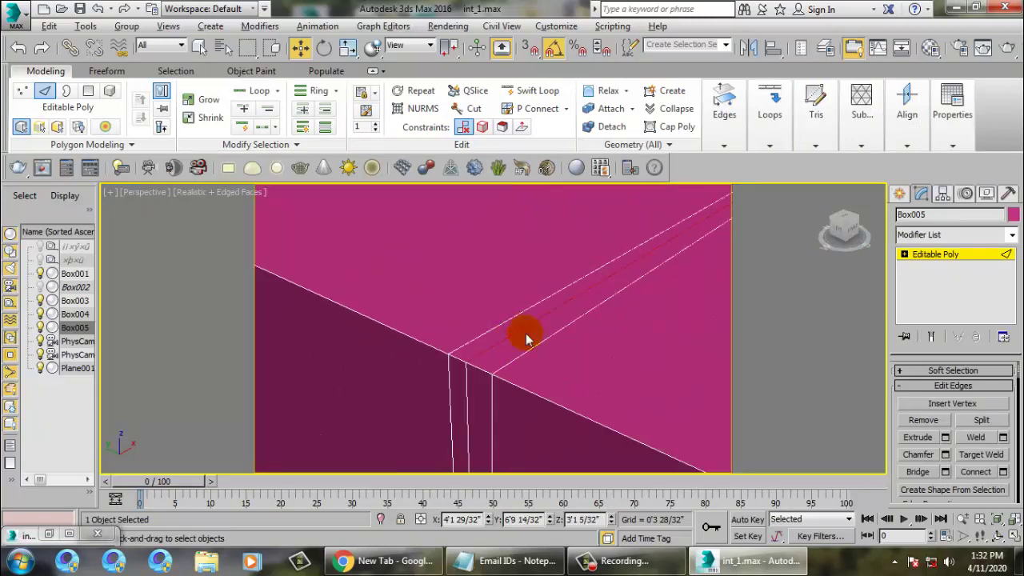
scroll(419, 318, down, 6)
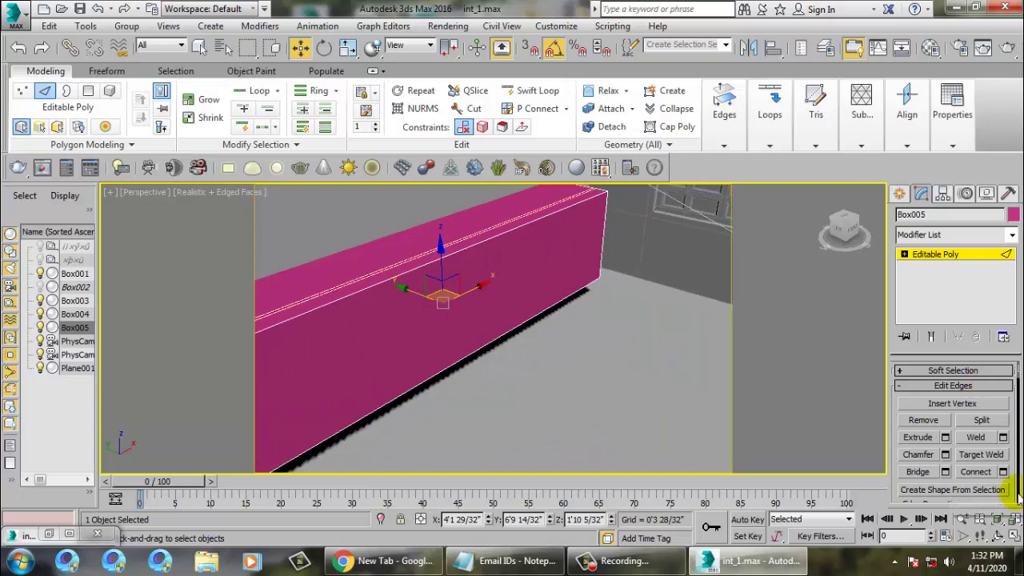
Extrude the selected loop inward as a groove with height about -0'0 9/32" and width 0'1 5/32", then leave edge editing
click(946, 438)
scroll(428, 290, up, 5)
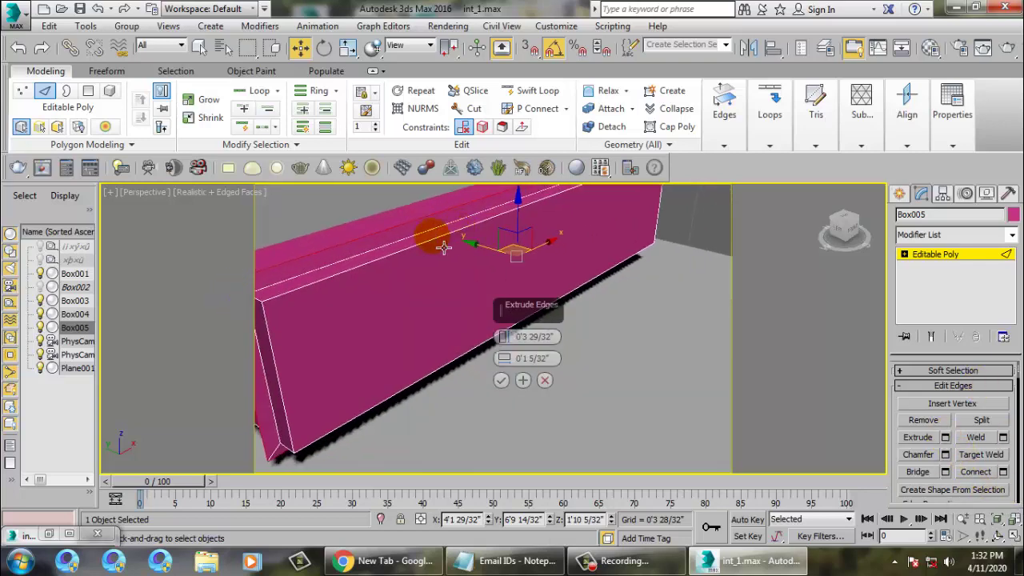
scroll(355, 270, up, 2)
scroll(467, 338, down, 6)
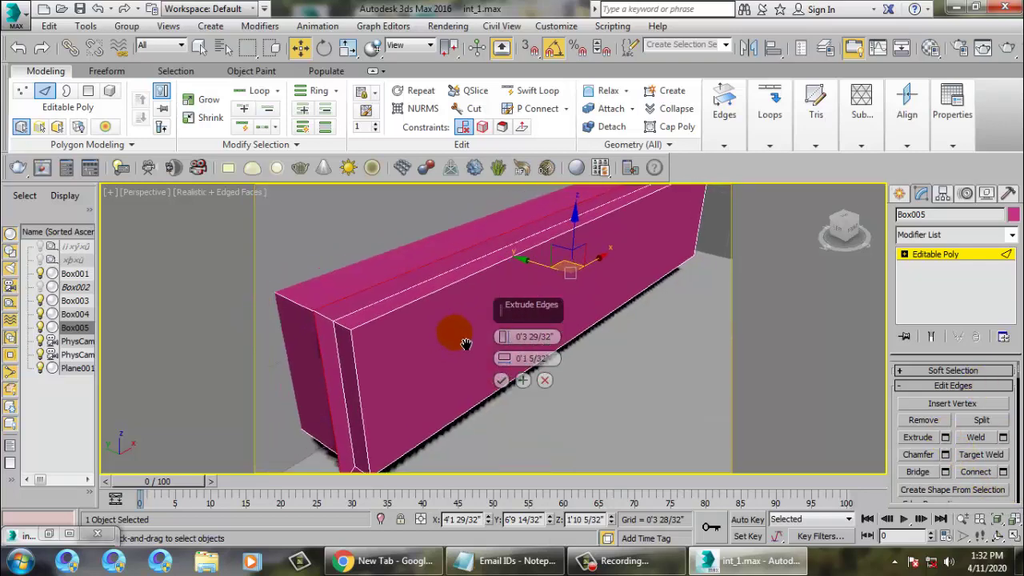
drag(504, 361, 524, 376)
scroll(350, 315, down, 3)
scroll(412, 343, up, 3)
alt+middle_drag(350, 316, 407, 294)
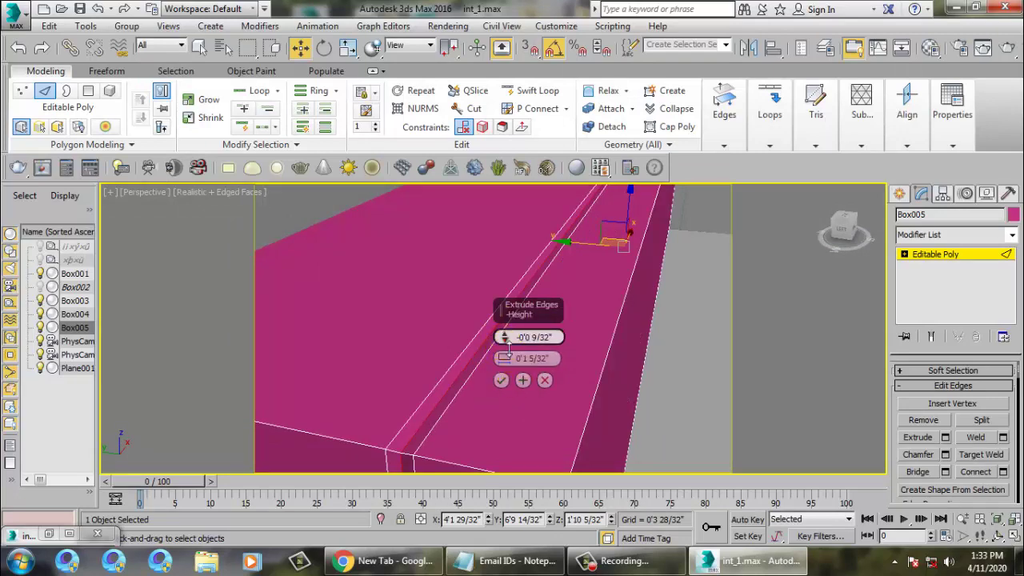
drag(503, 337, 511, 352)
click(501, 380)
scroll(523, 372, down, 5)
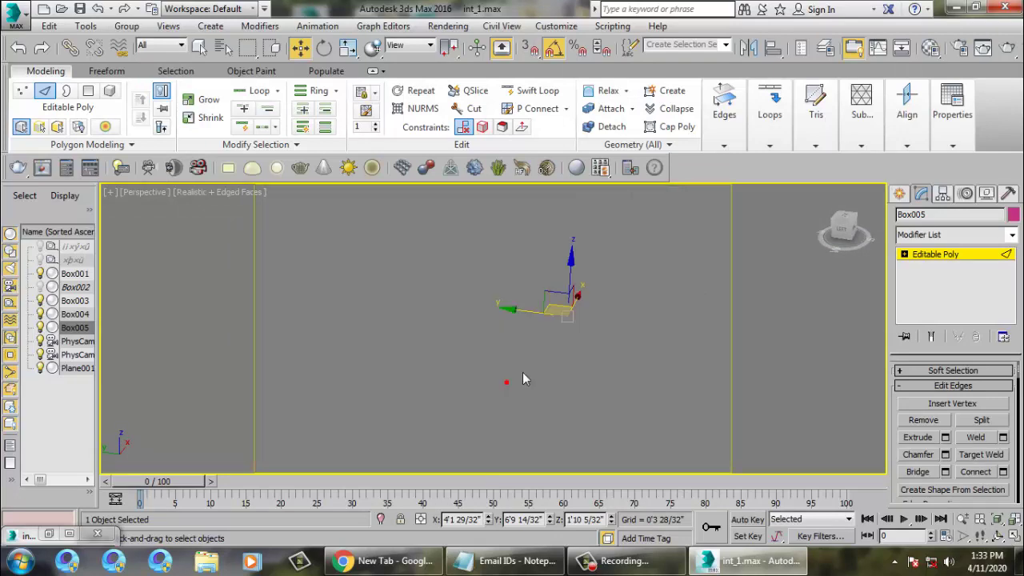
scroll(521, 366, up, 4)
click(943, 255)
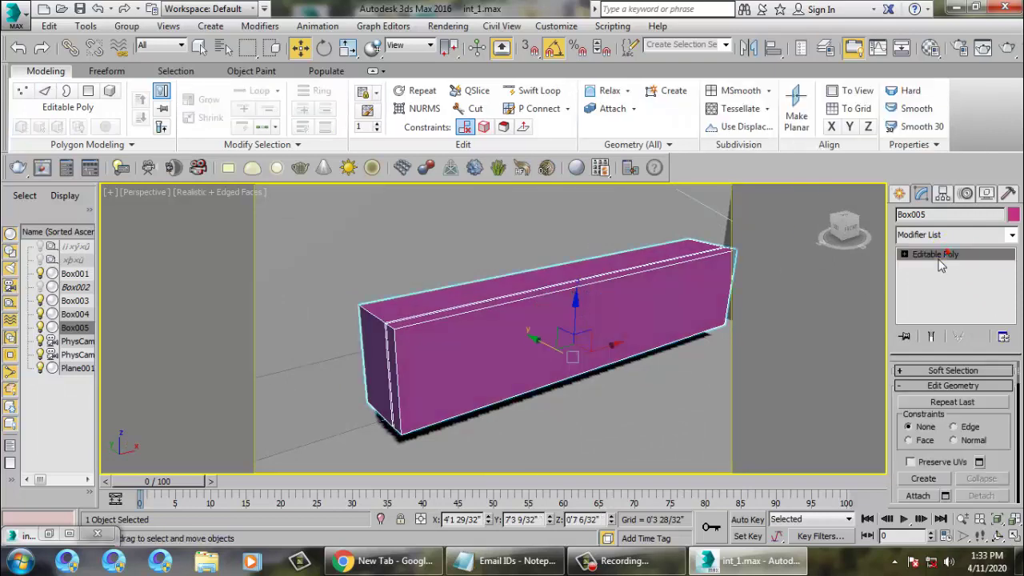
Check the reference image, select the cabinet box's lengthwise edges and change the box's object color to grey
click(49, 534)
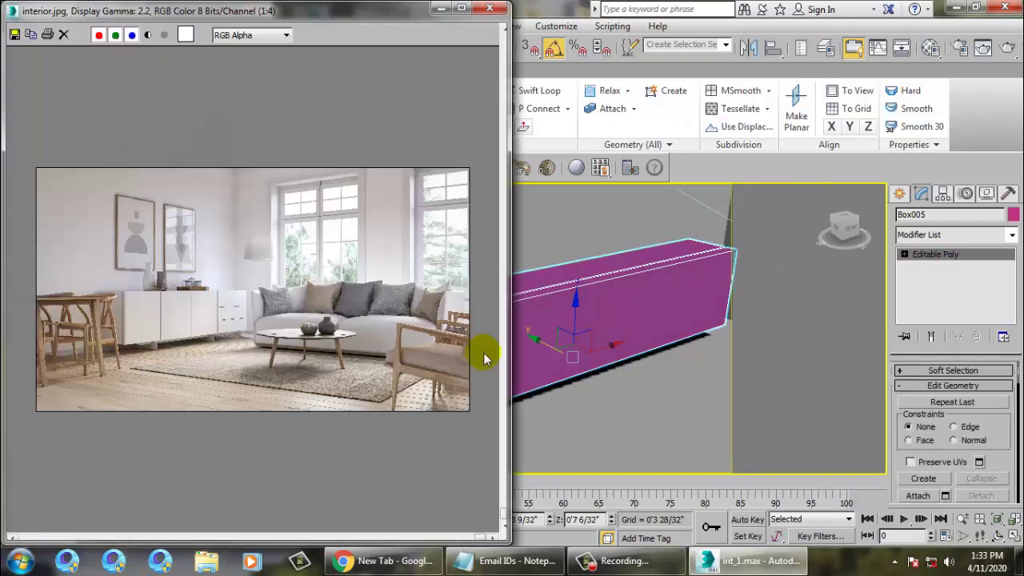
click(443, 8)
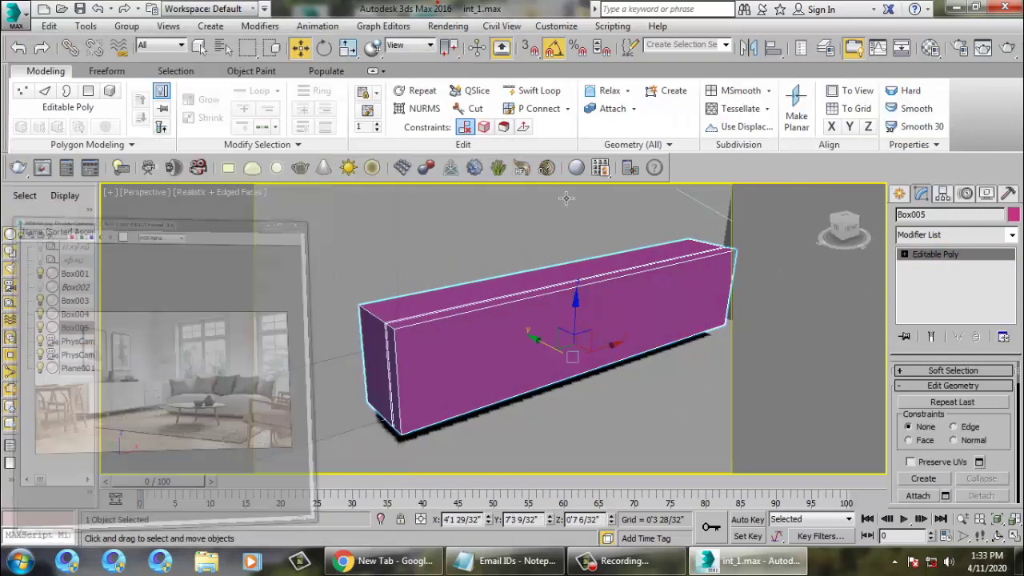
alt+middle_drag(589, 254, 664, 244)
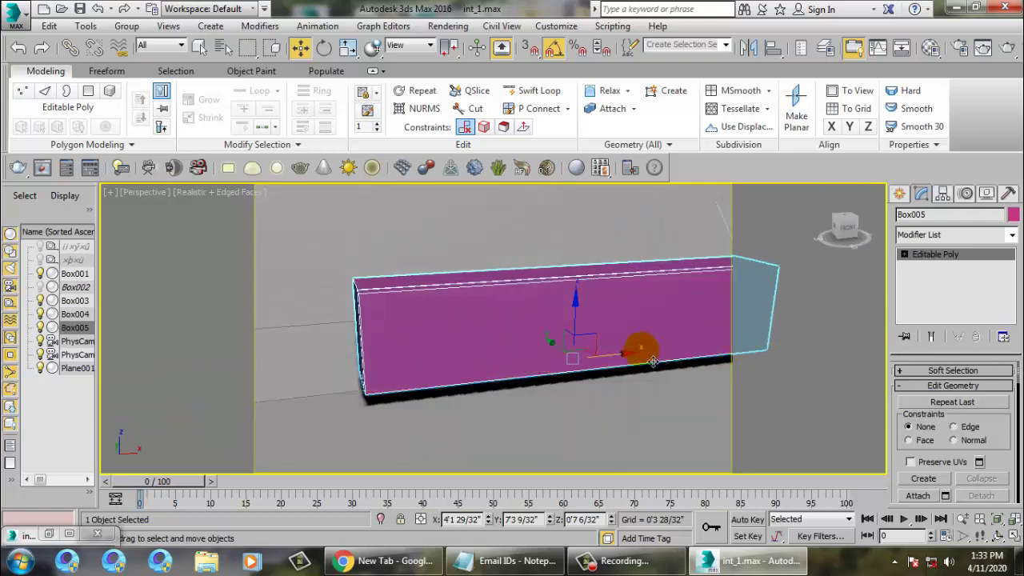
key(2)
drag(447, 236, 693, 490)
click(1014, 215)
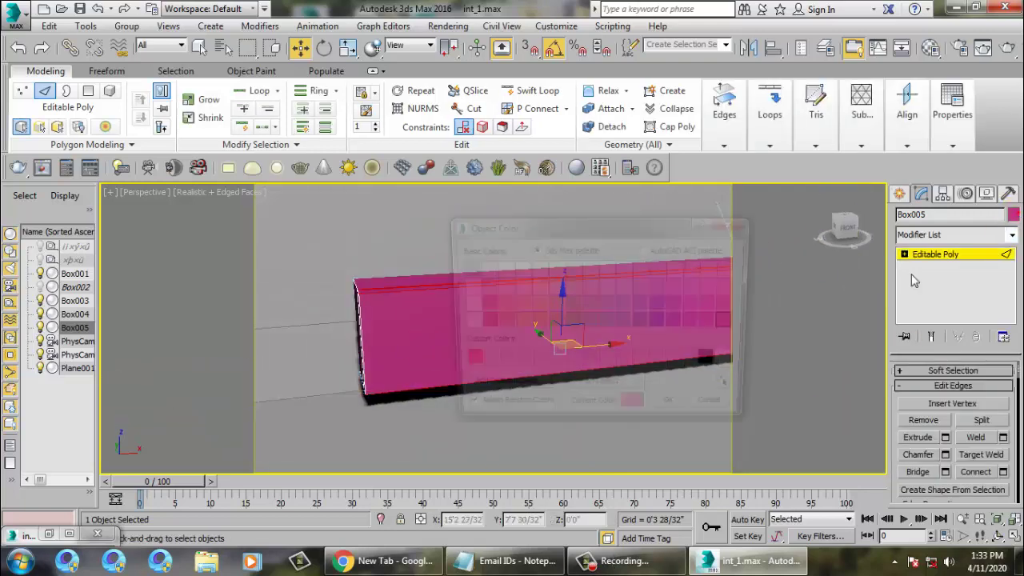
click(695, 365)
click(677, 416)
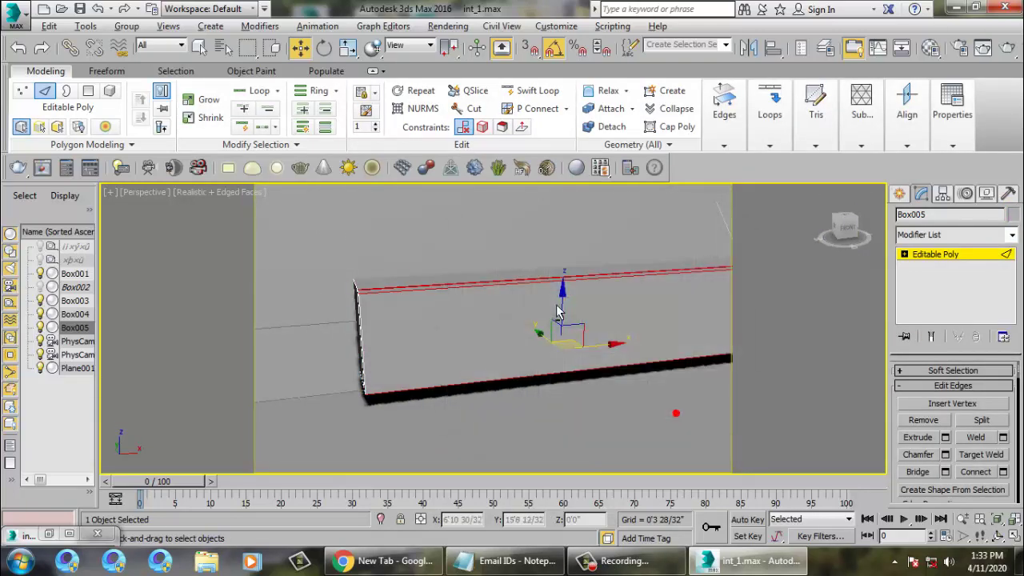
Connect the selected lengthwise edges with 3 segments to divide the cabinet front into four sections
middle_drag(560, 313, 460, 333)
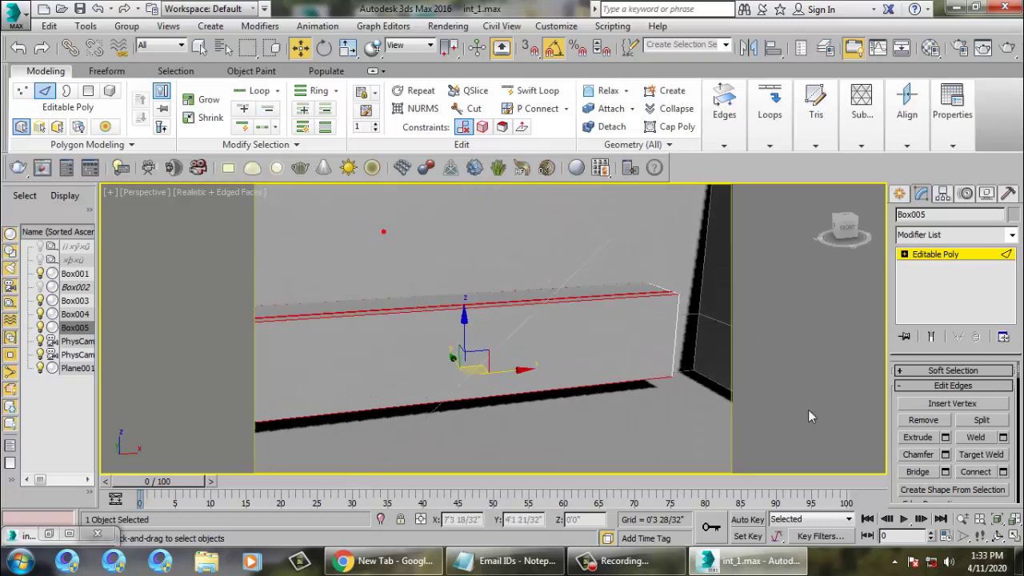
click(1004, 472)
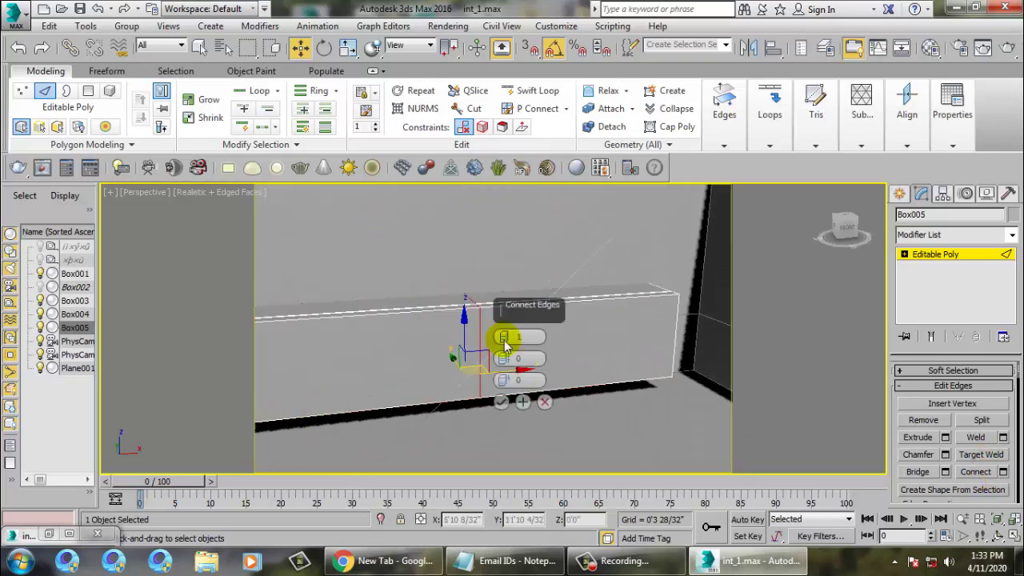
drag(508, 341, 508, 335)
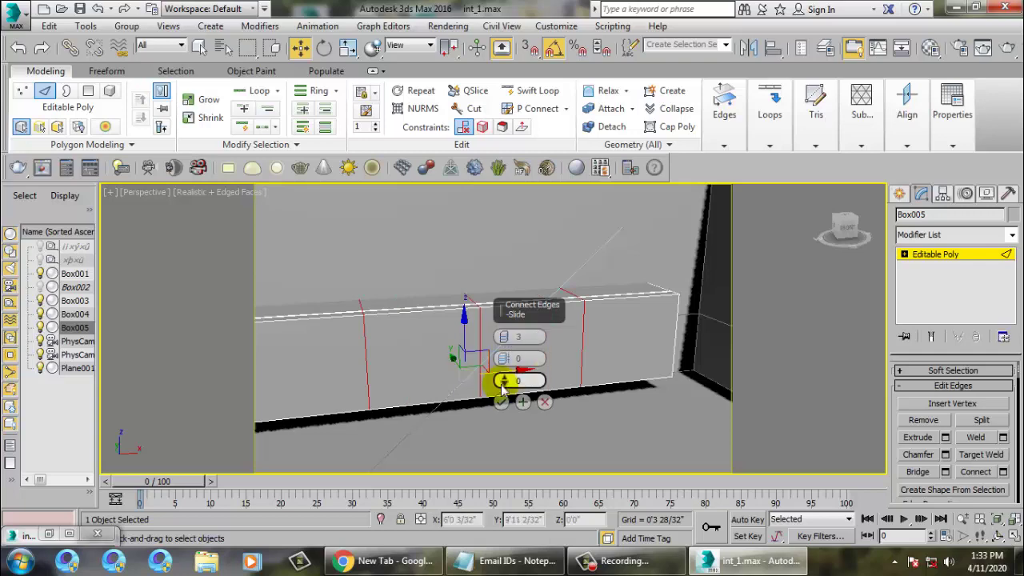
click(502, 402)
alt+middle_drag(512, 407, 504, 336)
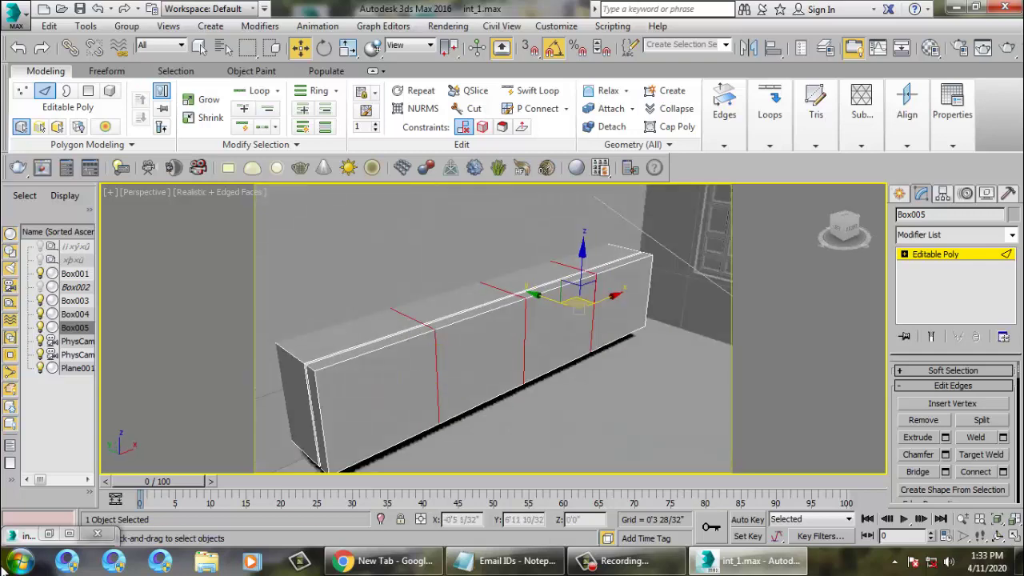
click(52, 534)
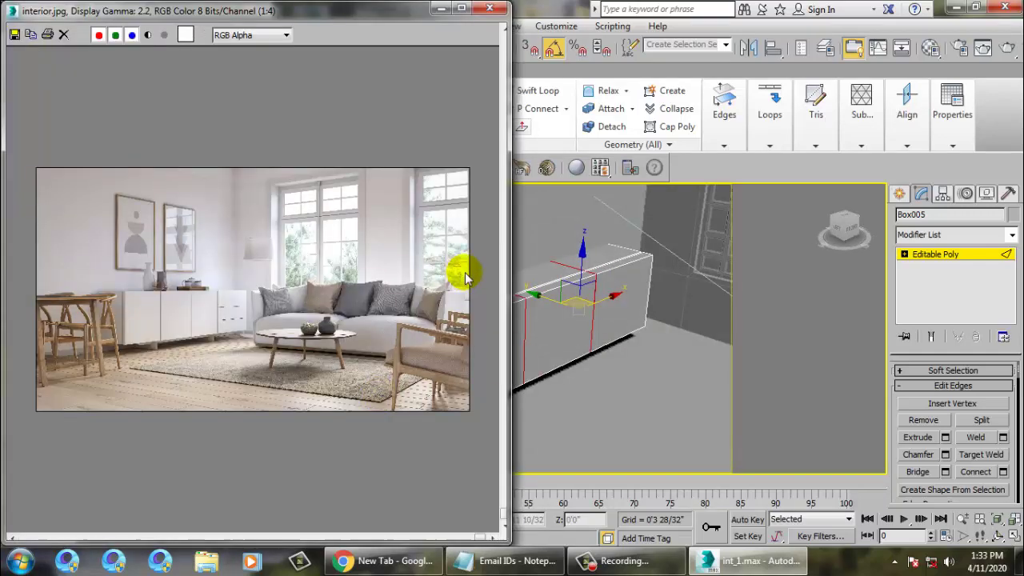
click(441, 8)
alt+middle_drag(533, 221, 504, 279)
click(601, 240)
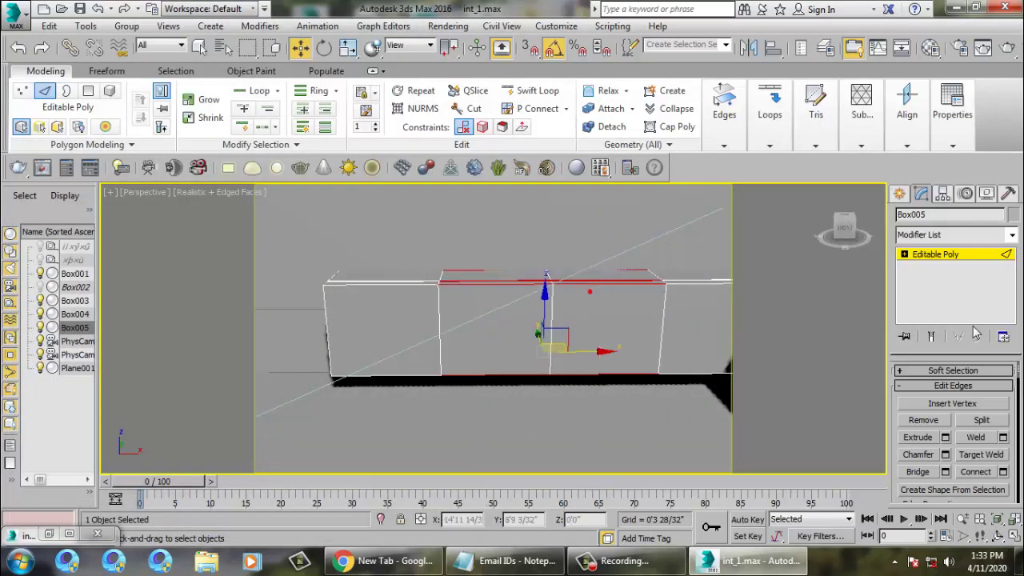
click(1003, 471)
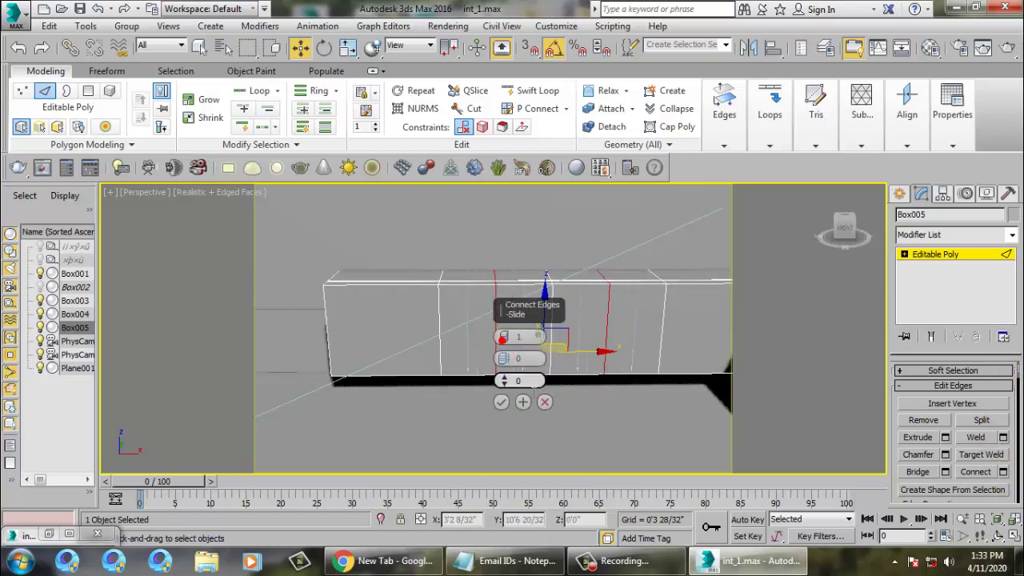
click(545, 402)
Activate Swift Loop and isolate the cabinet box in the maximized, shaded Front view
scroll(489, 307, up, 3)
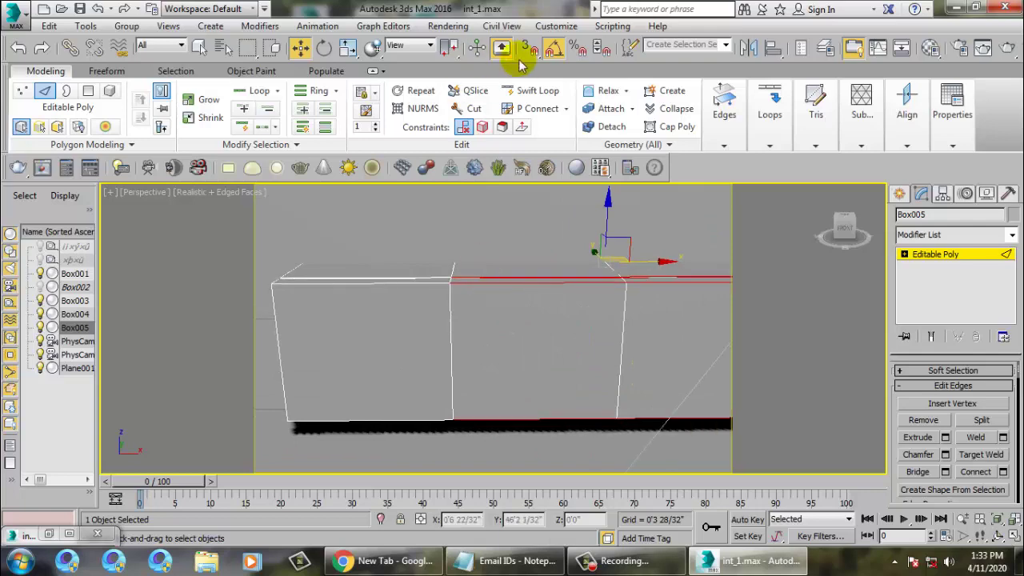
click(536, 92)
key(alt+w)
middle_click(405, 414)
key(z)
key(alt+w)
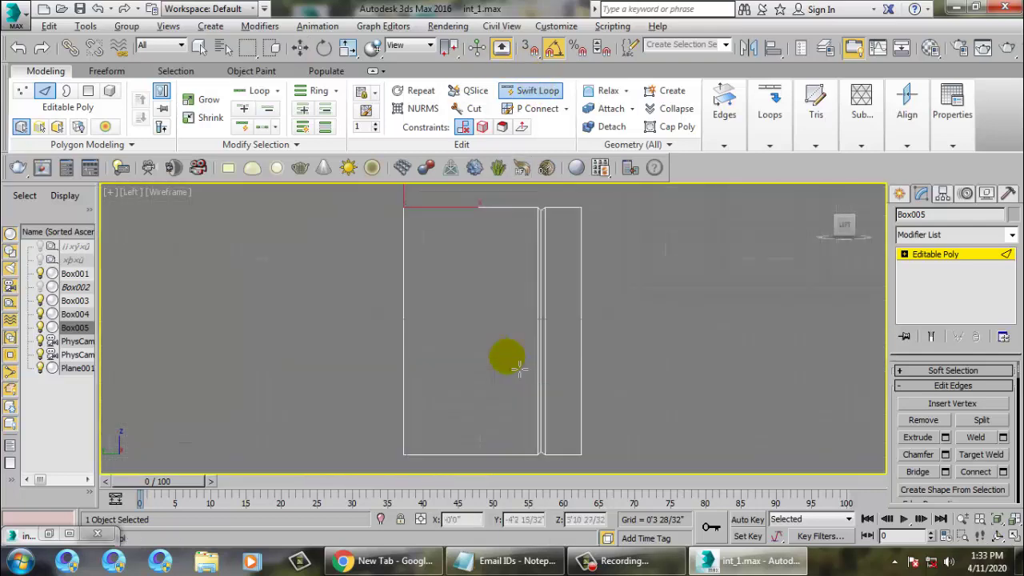
middle_drag(517, 360, 446, 369)
key(alt+w)
middle_click(614, 270)
key(z)
key(alt+w)
scroll(509, 283, down, 5)
middle_drag(510, 283, 566, 369)
middle_drag(527, 340, 528, 331)
scroll(485, 373, up, 2)
key(alt+q)
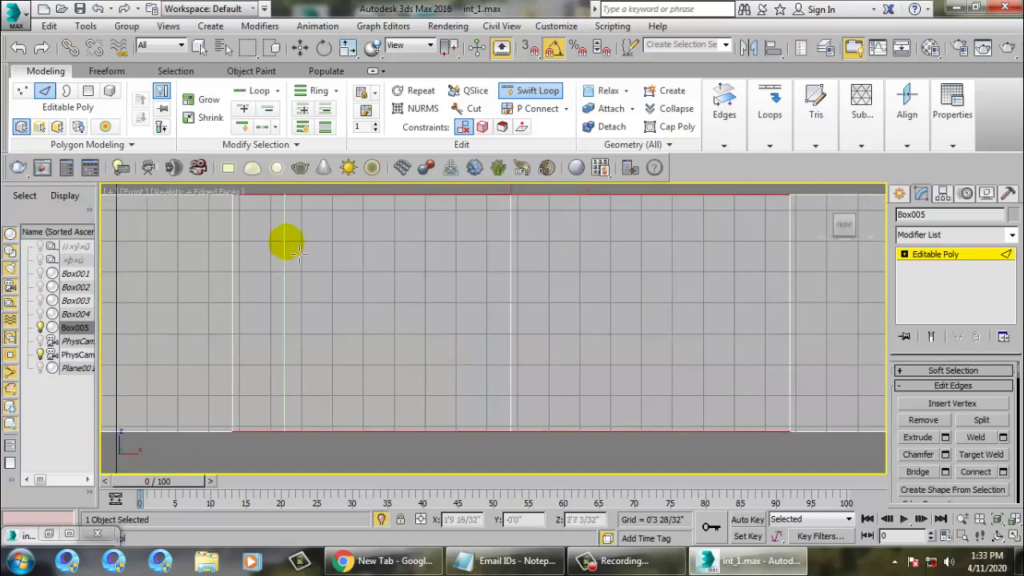
middle_drag(352, 238, 482, 295)
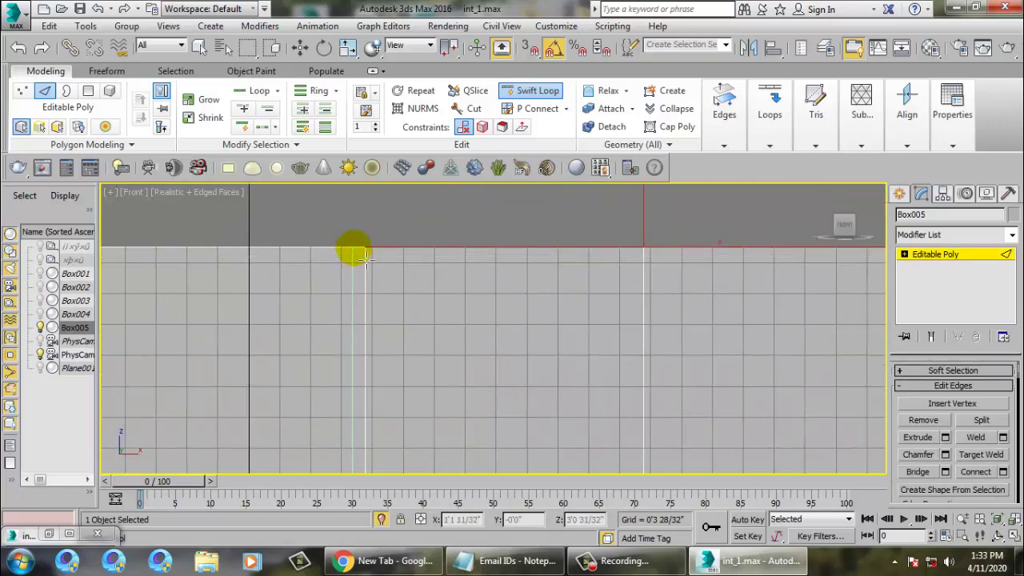
Add a vertical edge loop close beside each of the cabinet's three dividing edges and check the result in Perspective
click(369, 258)
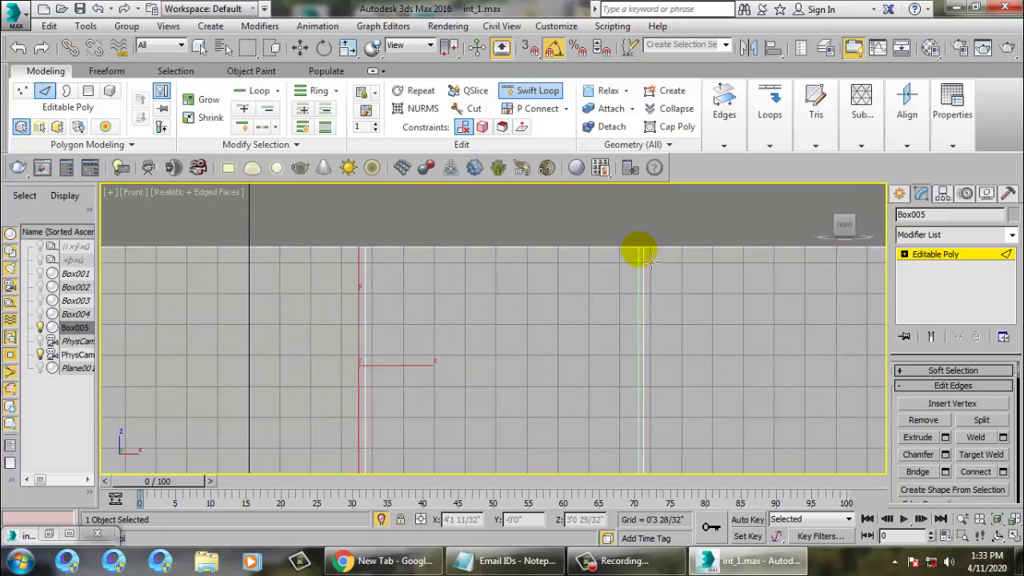
click(649, 263)
middle_drag(672, 276, 432, 296)
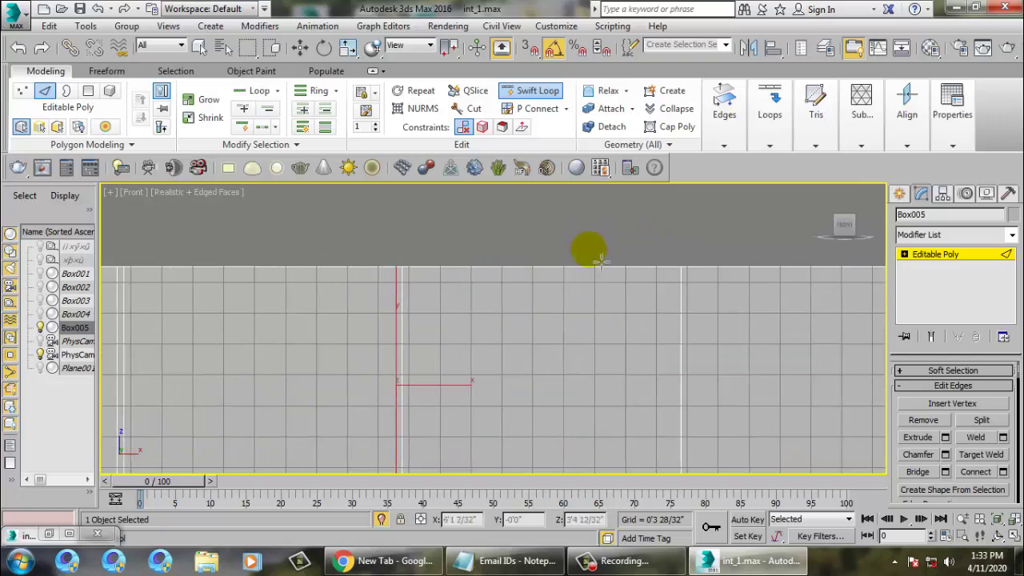
right_click(685, 282)
middle_drag(581, 290, 596, 269)
key(alt+w)
middle_drag(694, 433, 674, 419)
key(alt+w)
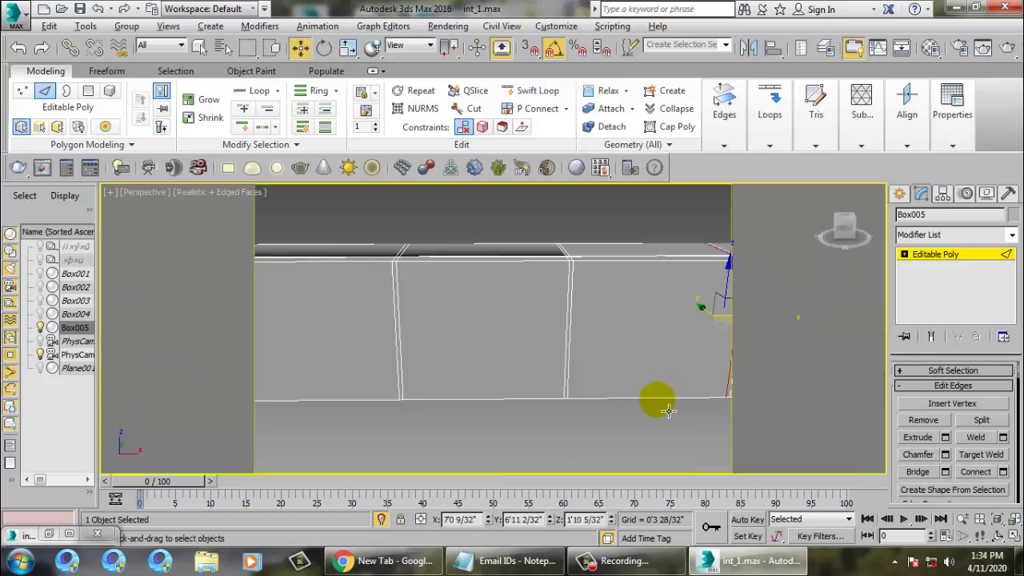
Use Swift Loop in the Front view to add a vertical edge loop midway within each of the three narrow divider strips
key(alt+w)
key(alt+w)
middle_drag(565, 288, 632, 287)
middle_drag(470, 361, 548, 345)
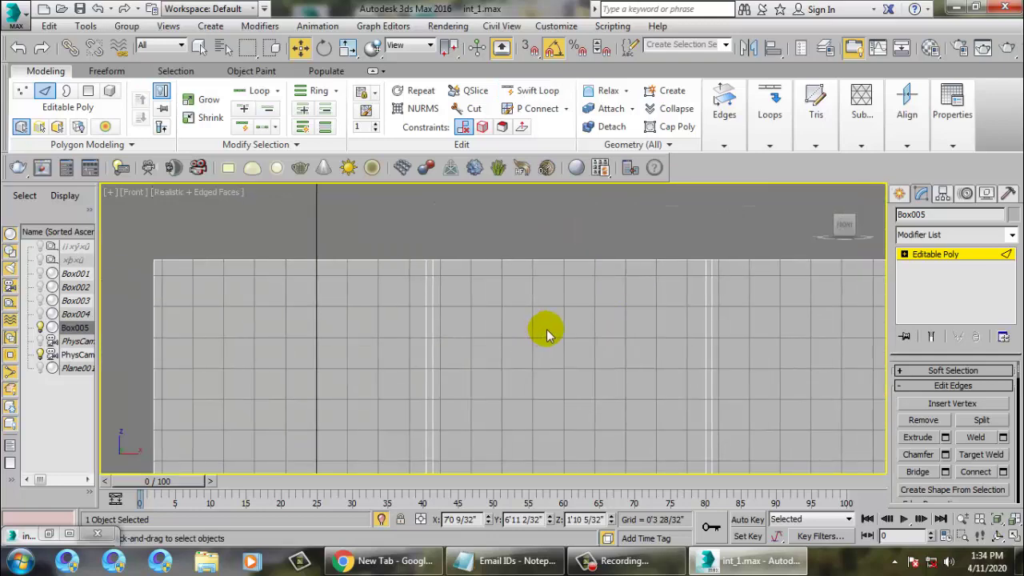
click(533, 90)
scroll(462, 276, up, 3)
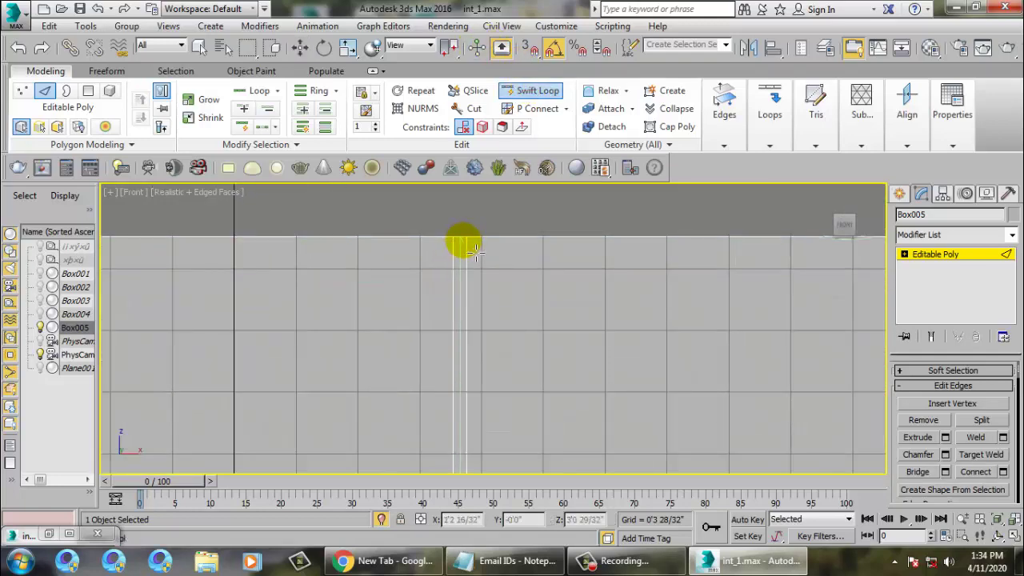
middle_drag(476, 252, 774, 298)
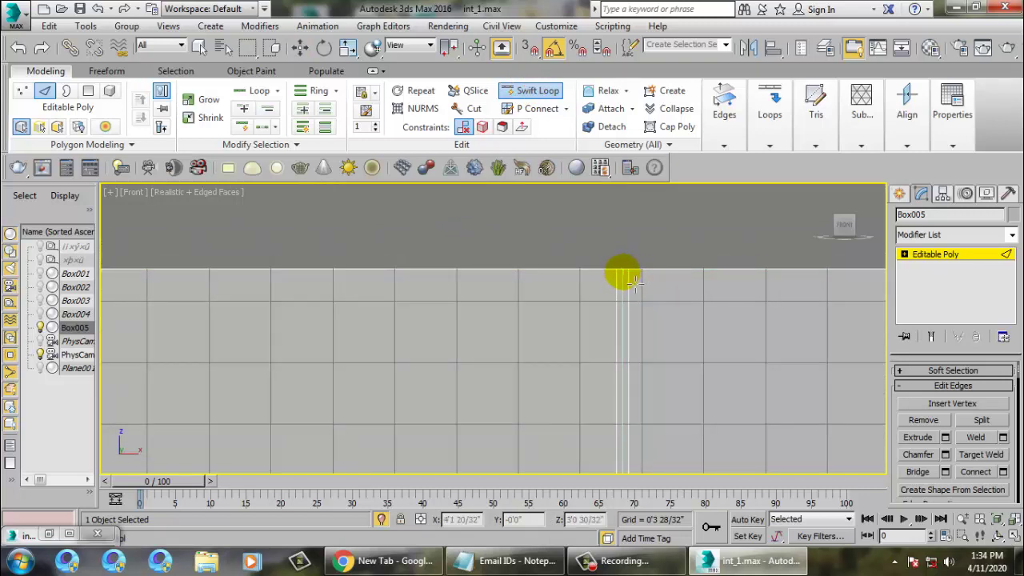
middle_drag(718, 296, 450, 284)
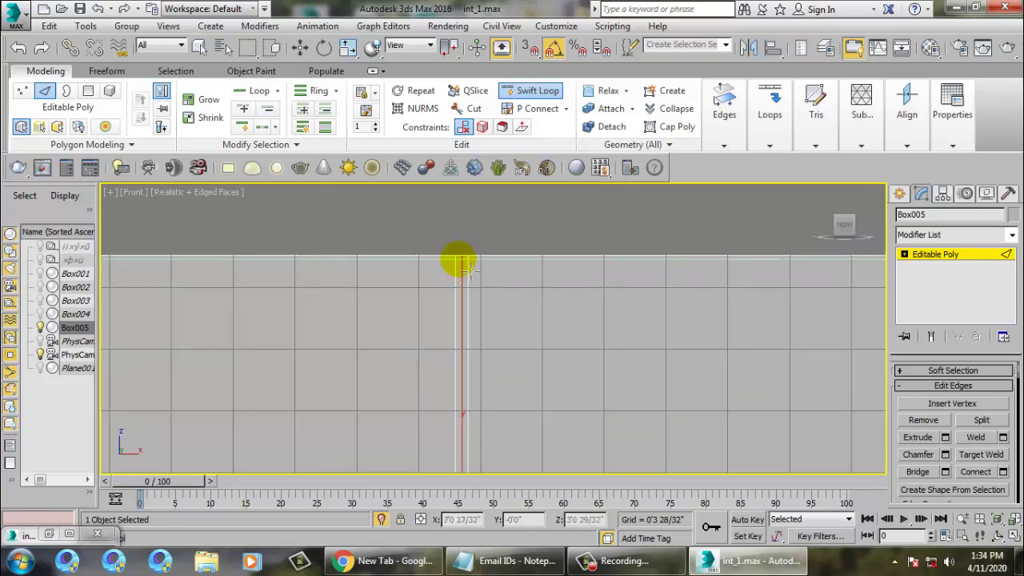
Return to the maximized Perspective view and end isolation so the rest of the room shows around the cabinet
key(w)
key(alt+w)
middle_click(708, 392)
key(alt+w)
mouse_move(649, 384)
alt+middle_down()
mouse_move(577, 342)
mouse_move(565, 318)
mouse_move(613, 348)
mouse_move(632, 381)
mouse_move(654, 347)
mouse_move(592, 376)
mouse_move(601, 359)
mouse_move(544, 354)
mouse_move(571, 400)
mouse_move(569, 379)
mouse_move(664, 306)
mouse_move(585, 326)
mouse_move(608, 348)
mouse_move(537, 359)
mouse_move(605, 389)
mouse_move(509, 338)
alt+middle_up()
key(F3)
key(F3)
scroll(593, 369, down, 5)
scroll(592, 378, up, 4)
right_click(504, 282)
click(544, 163)
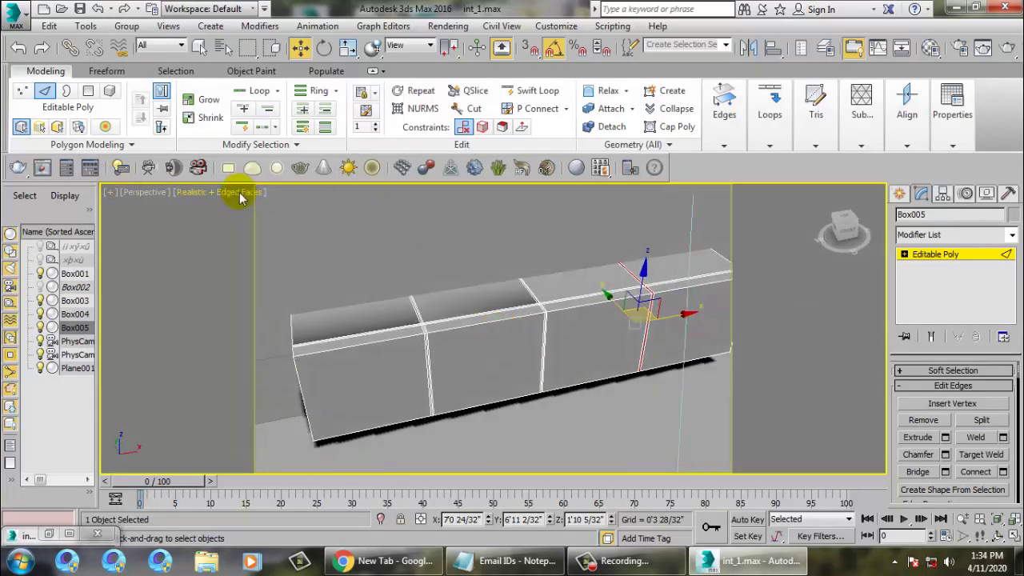
Set the Perspective view to Shaded with edged faces and show the cabinet's top surface up close
click(240, 192)
click(263, 224)
click(571, 263)
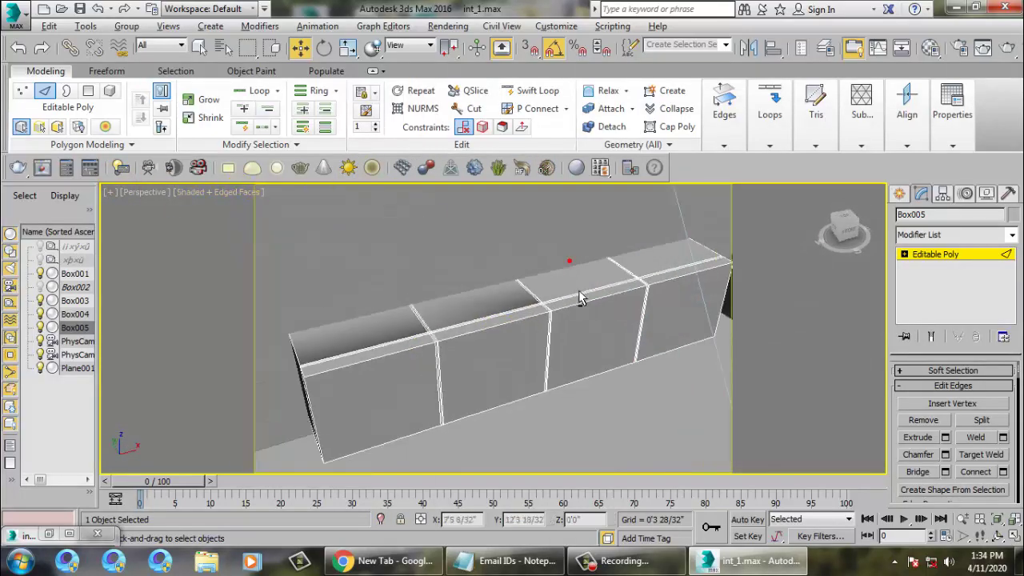
scroll(580, 290, up, 4)
mouse_move(645, 286)
alt+middle_down()
mouse_move(559, 334)
mouse_move(564, 314)
alt+middle_up()
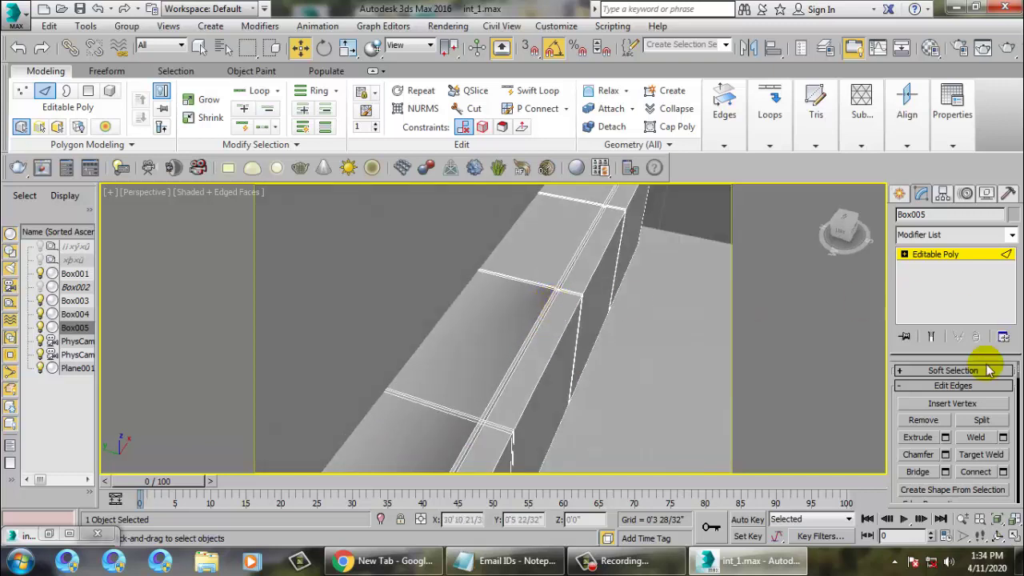
Try raising the top faces of the cabinet's second and first sections in Polygon mode, undoing each move
key(4)
click(480, 359)
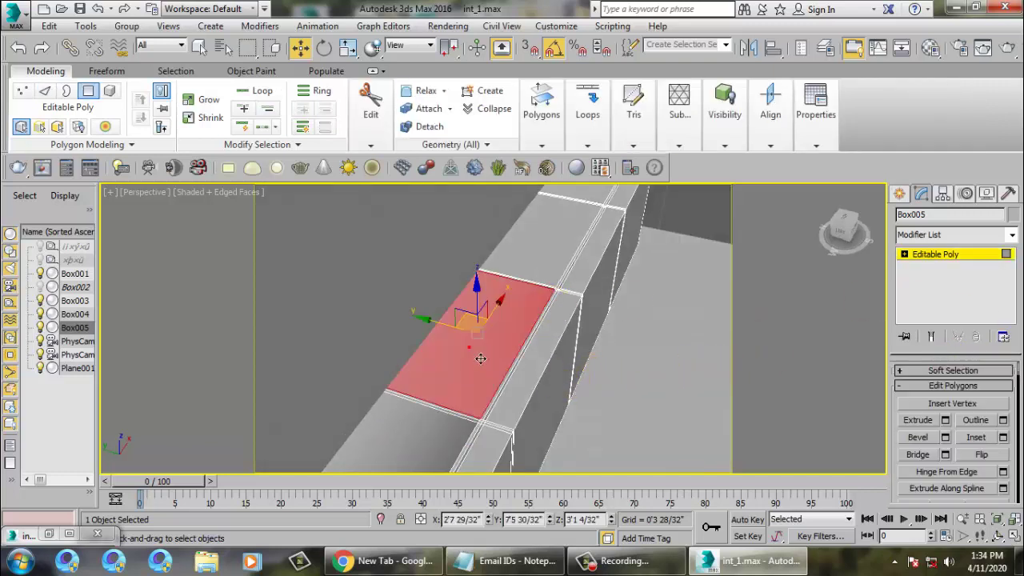
drag(490, 302, 473, 206)
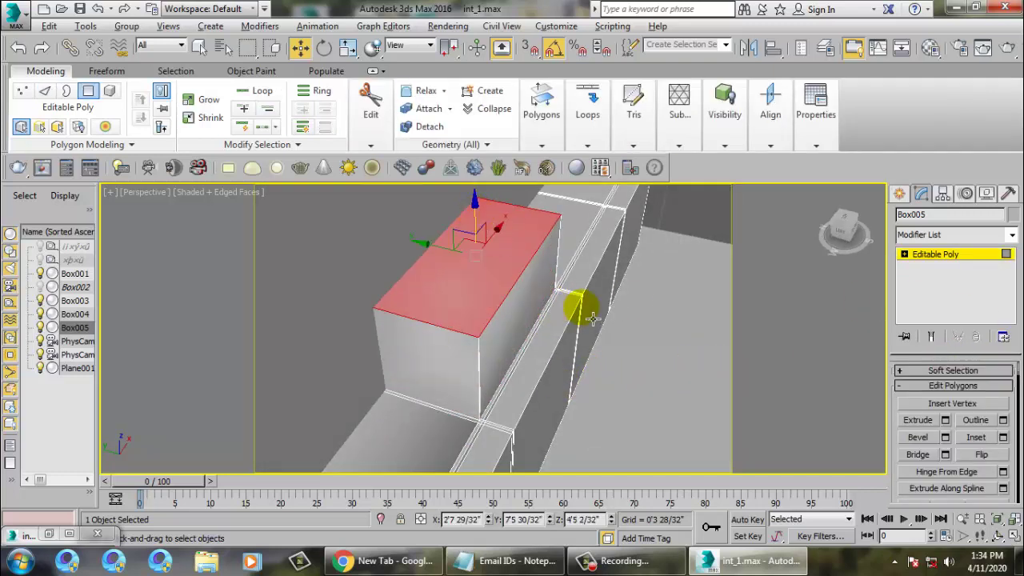
alt+middle_drag(581, 304, 571, 327)
key(ctrl+z)
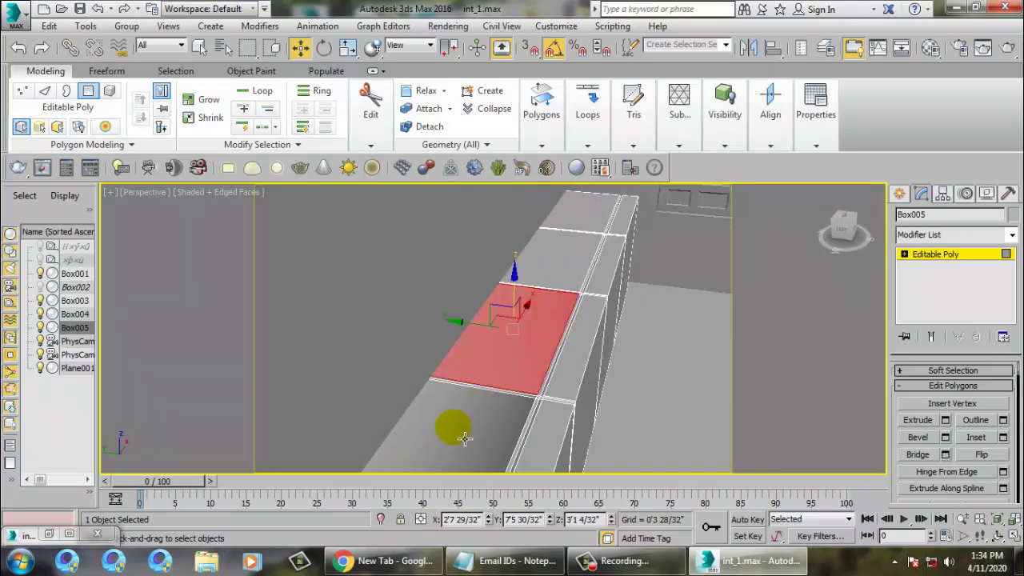
click(464, 436)
drag(439, 438, 433, 252)
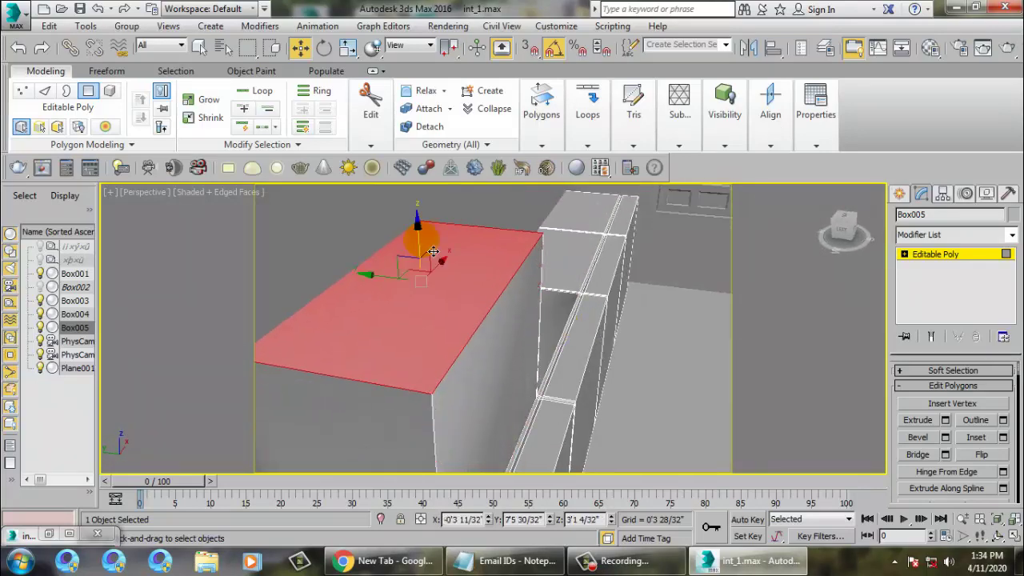
alt+middle_drag(640, 373, 536, 360)
scroll(576, 380, down, 4)
key(ctrl+z)
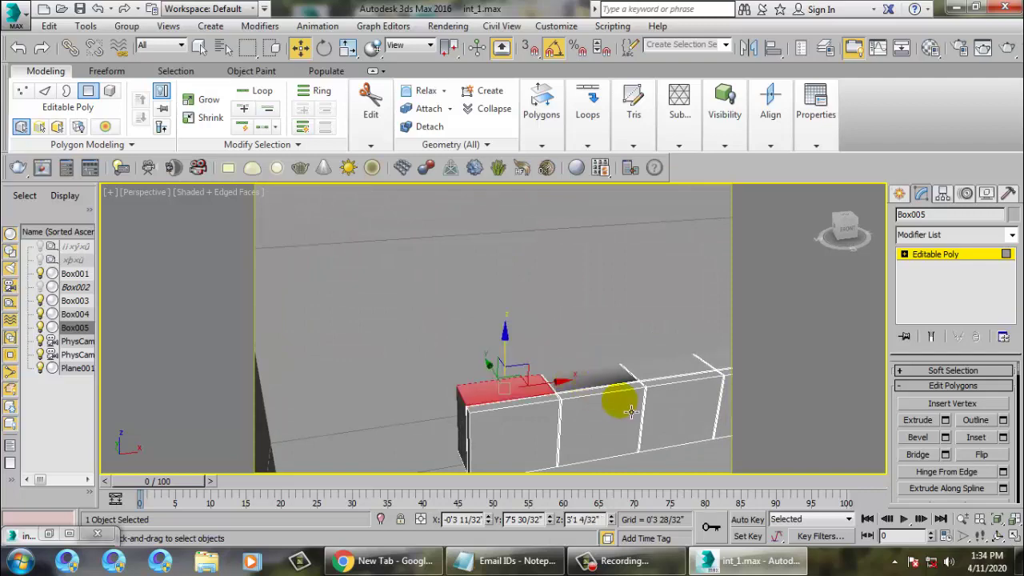
Try raising the third and second sections' top faces while inspecting the cabinet from several angles, and undo the moves
click(685, 368)
drag(676, 331, 672, 261)
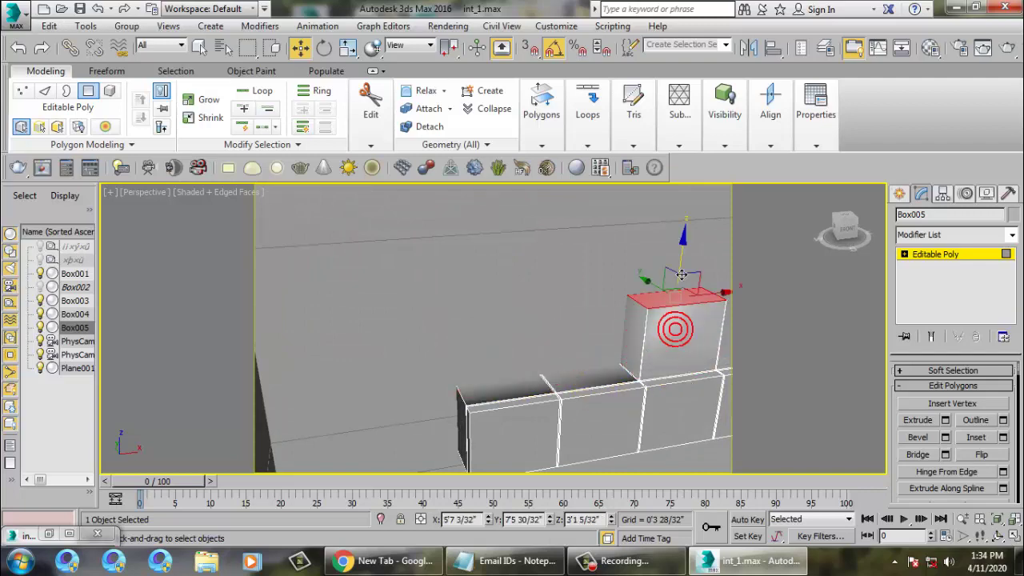
key(ctrl+z)
alt+middle_drag(657, 340, 568, 372)
alt+middle_drag(626, 330, 571, 342)
drag(520, 343, 621, 388)
key(ctrl+z)
alt+middle_drag(622, 387, 621, 332)
scroll(529, 345, up, 3)
alt+middle_drag(394, 284, 580, 330)
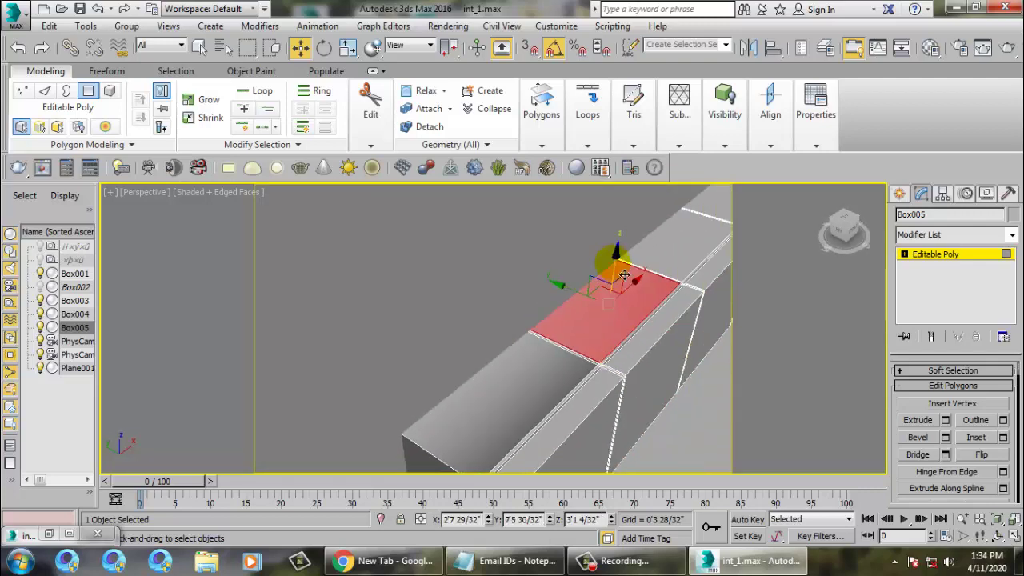
drag(619, 262, 623, 251)
alt+middle_drag(623, 252, 592, 274)
scroll(594, 279, up, 3)
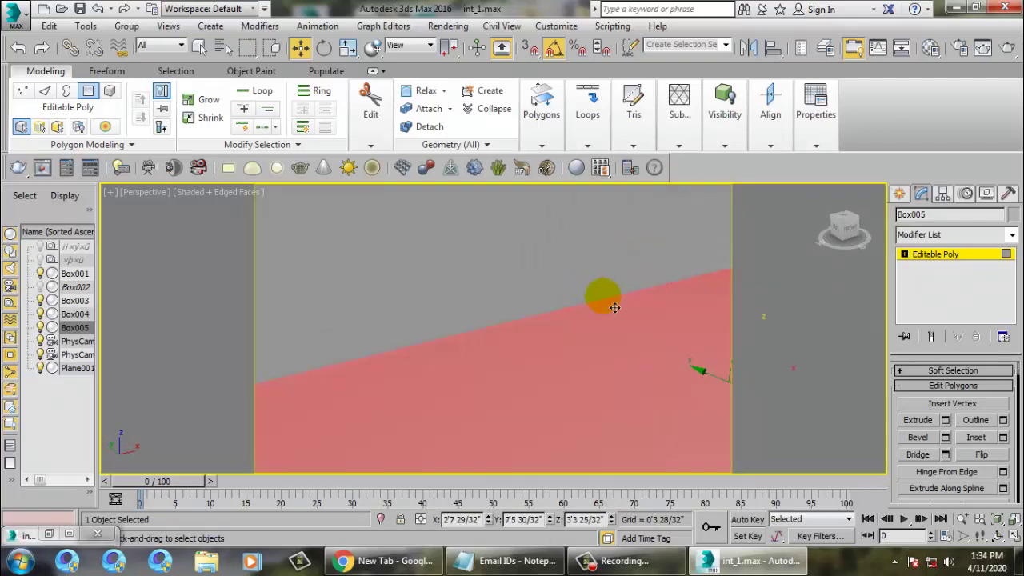
scroll(605, 321, down, 8)
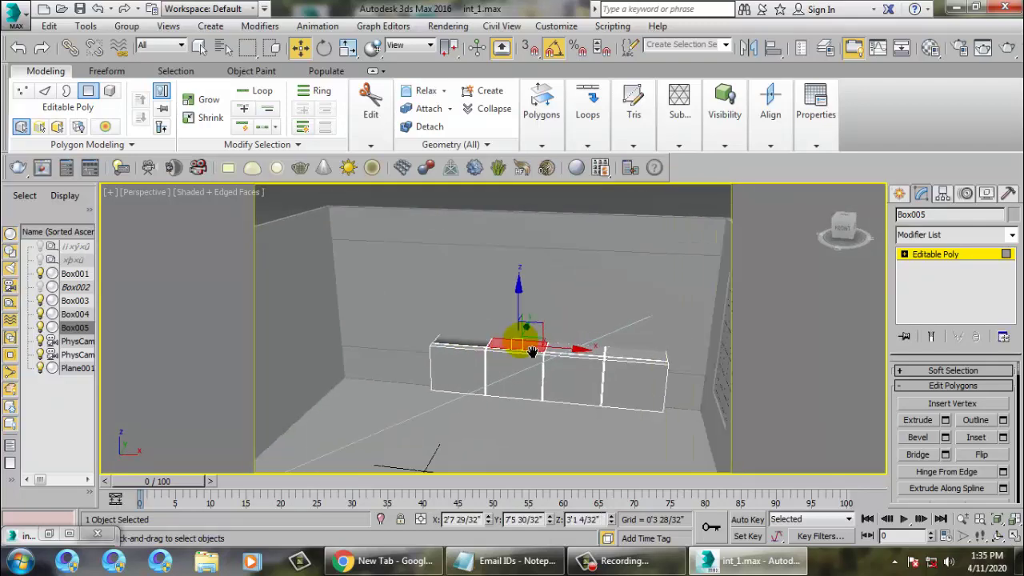
Check the cabinet in the interior.jpg reference image and show the whole cabinet in the maximized Top view
double_click(50, 534)
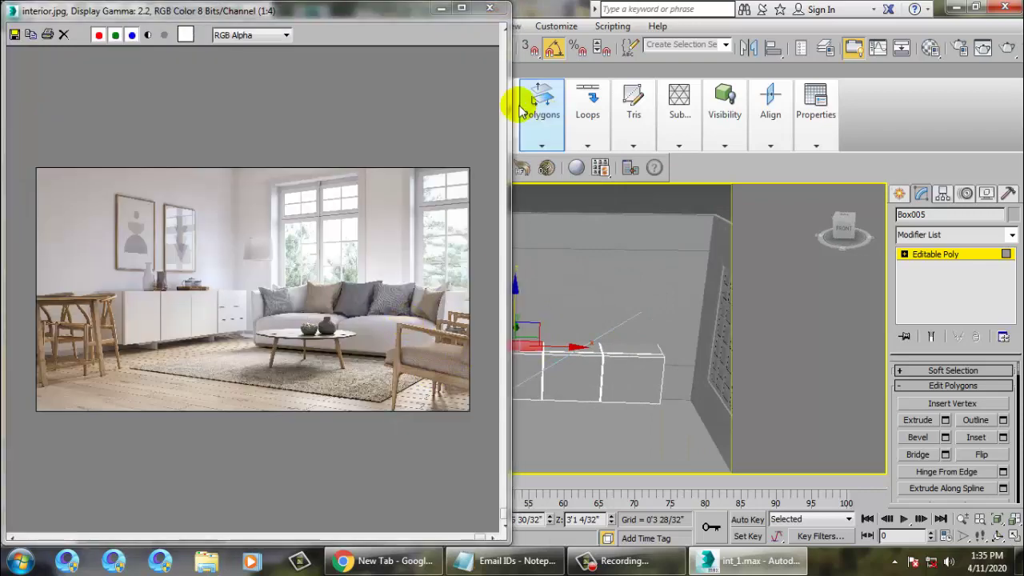
click(439, 8)
key(alt+w)
middle_drag(344, 252, 324, 247)
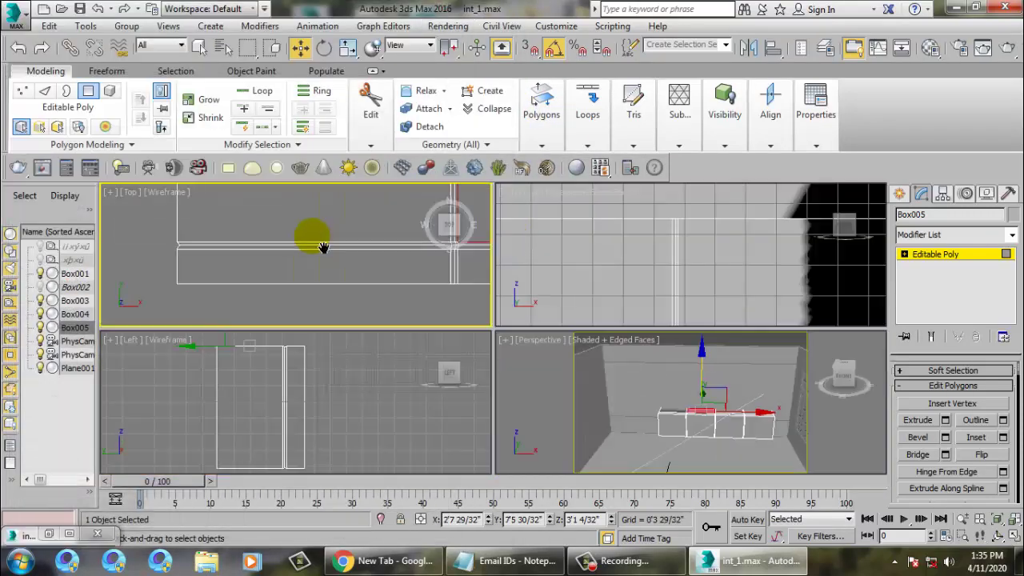
key(alt+w)
scroll(324, 244, down, 5)
scroll(466, 234, down, 5)
middle_drag(546, 237, 388, 309)
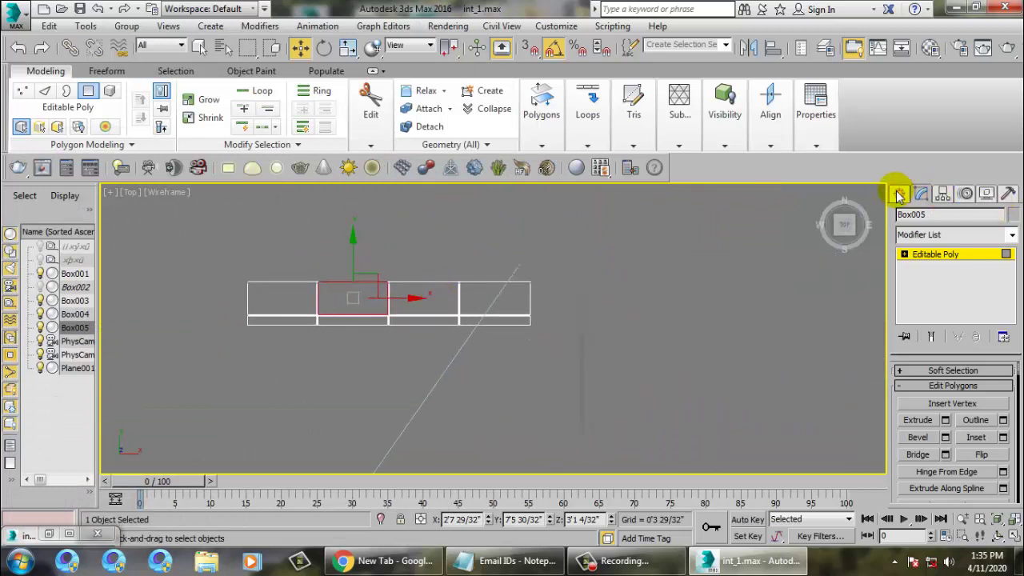
With AutoGrid off, create a thin box over the cabinet's middle in the Top view, about 5'7" wide, 1'10" deep and 3/4" high
click(898, 195)
click(926, 289)
scroll(336, 336, up, 3)
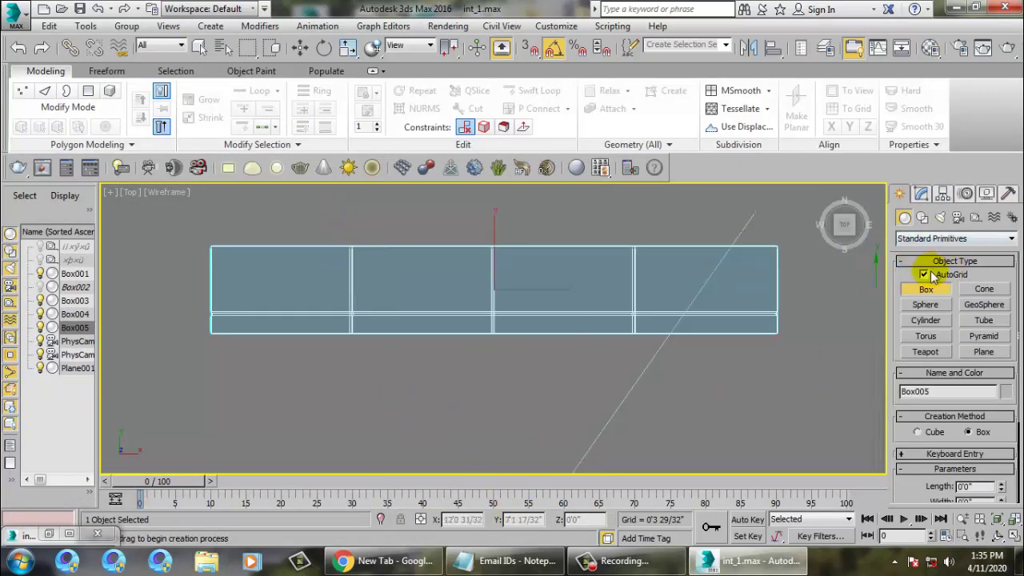
scroll(376, 285, up, 3)
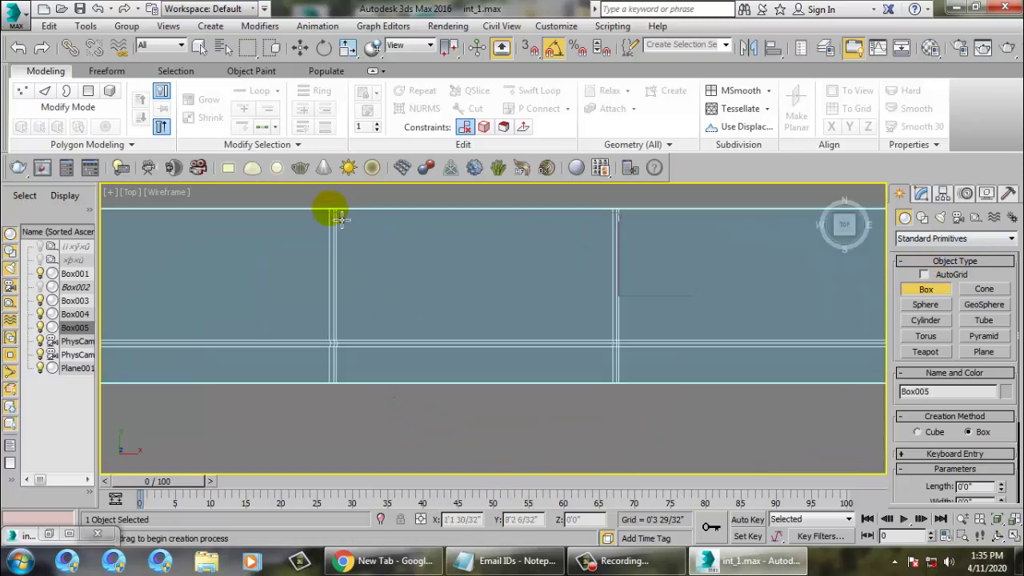
drag(340, 217, 875, 392)
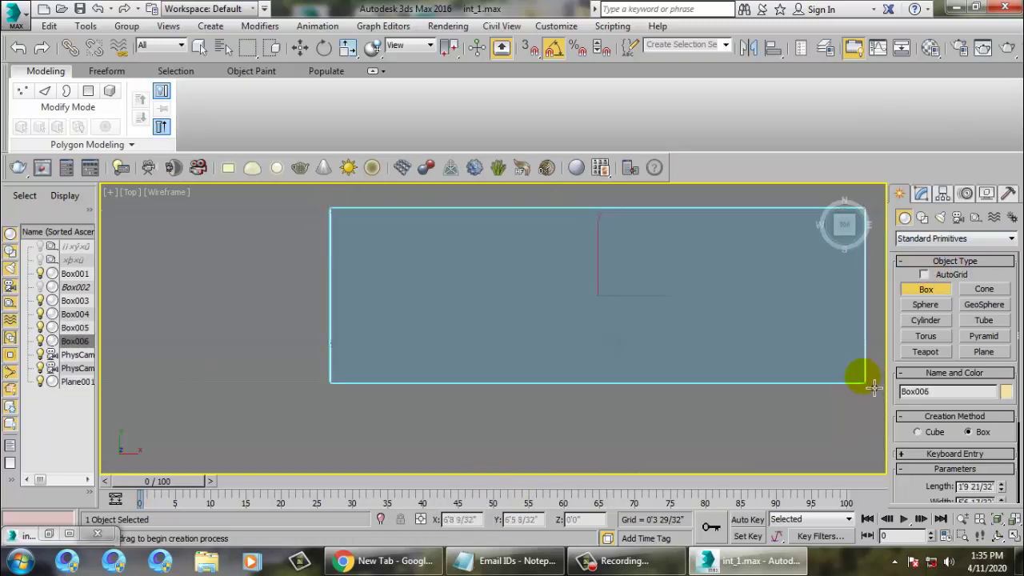
right_click(873, 389)
middle_drag(751, 380, 654, 380)
scroll(620, 385, down, 2)
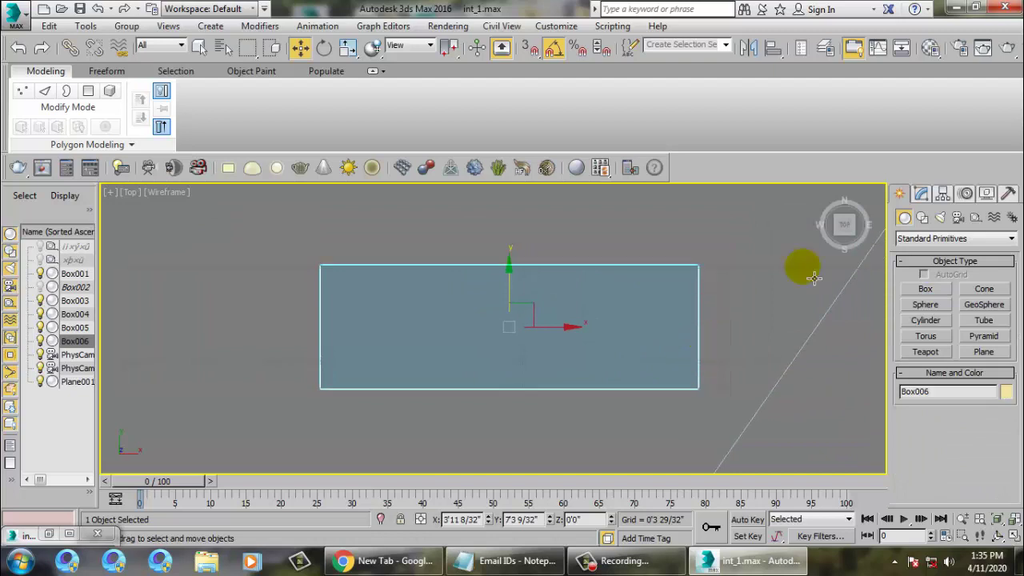
Convert the new thin box to Editable Poly
click(921, 193)
right_click(704, 329)
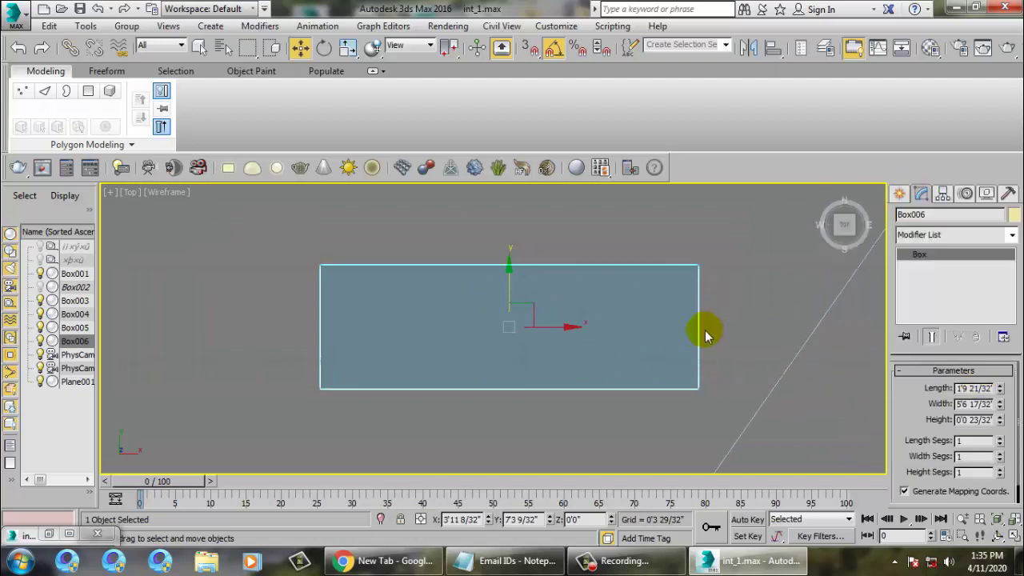
right_click(637, 323)
right_click(636, 353)
mouse_move(711, 503)
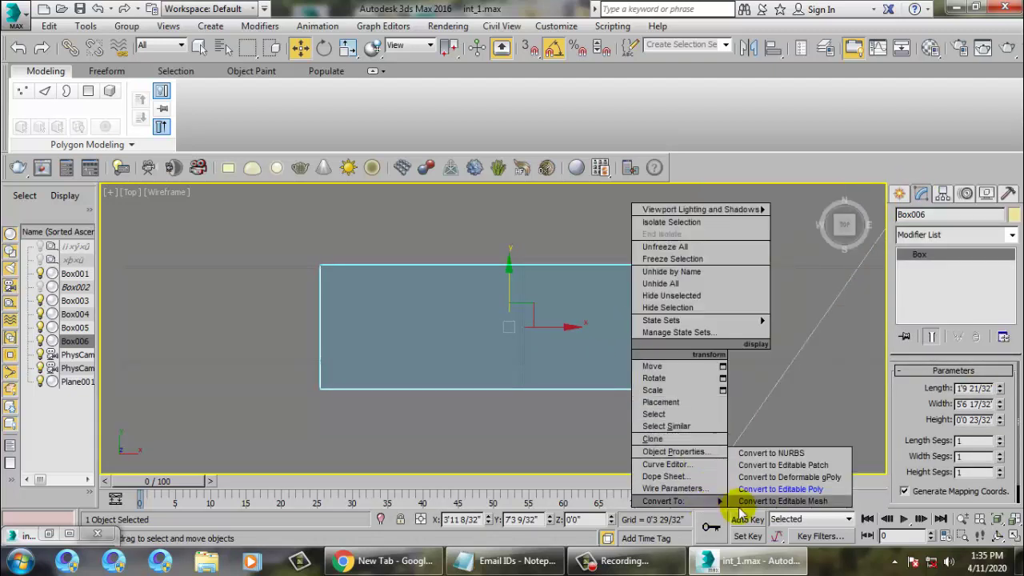
click(783, 490)
Lengthen the thin box by moving its right-end vertices outward about 4" along X
key(1)
drag(618, 230, 756, 432)
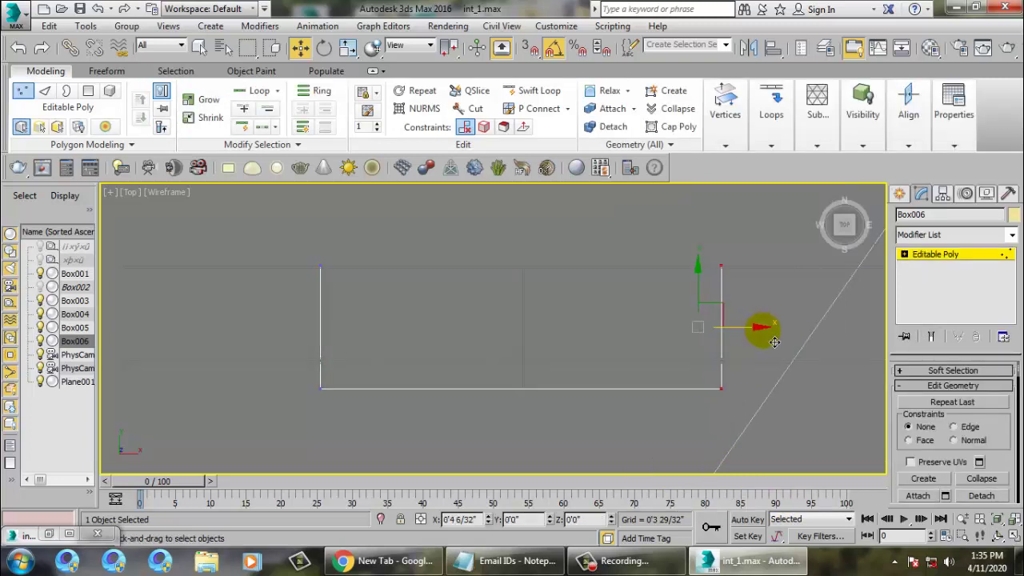
drag(775, 343, 775, 343)
Check the thin box's position beneath the cabinet in the Perspective view and leave sub-object mode
click(906, 255)
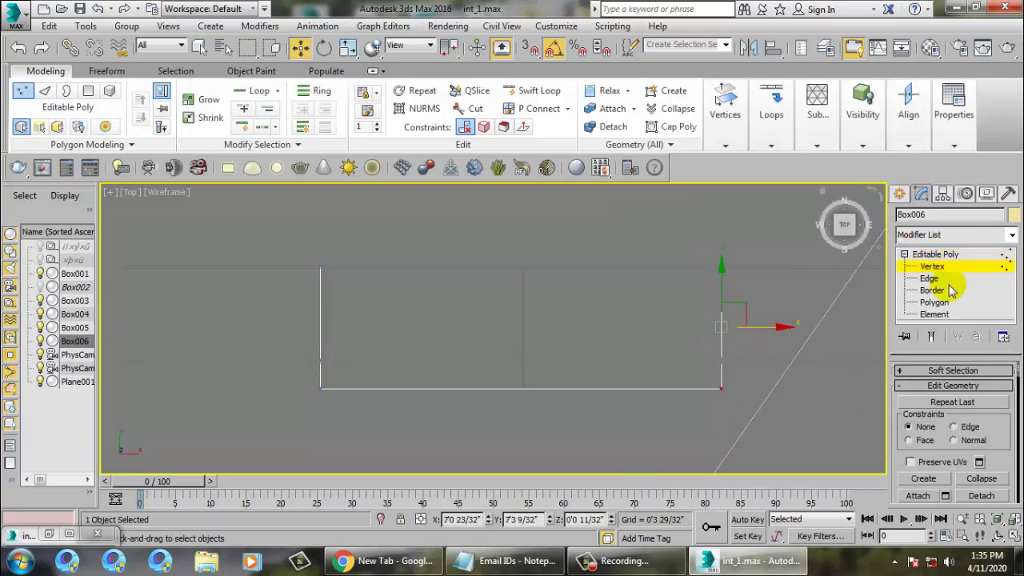
click(930, 278)
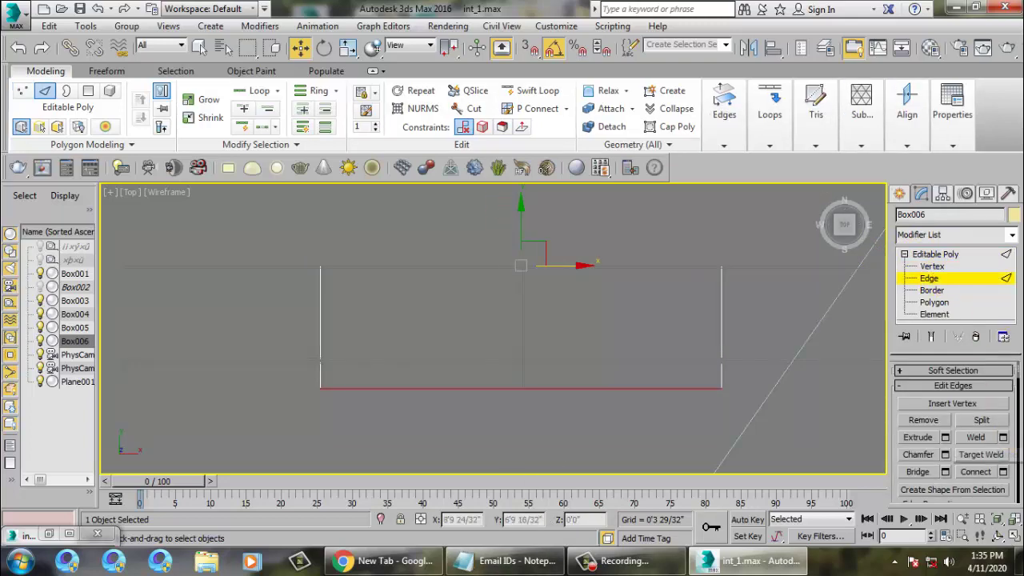
key(alt+w)
right_click(693, 429)
key(alt+w)
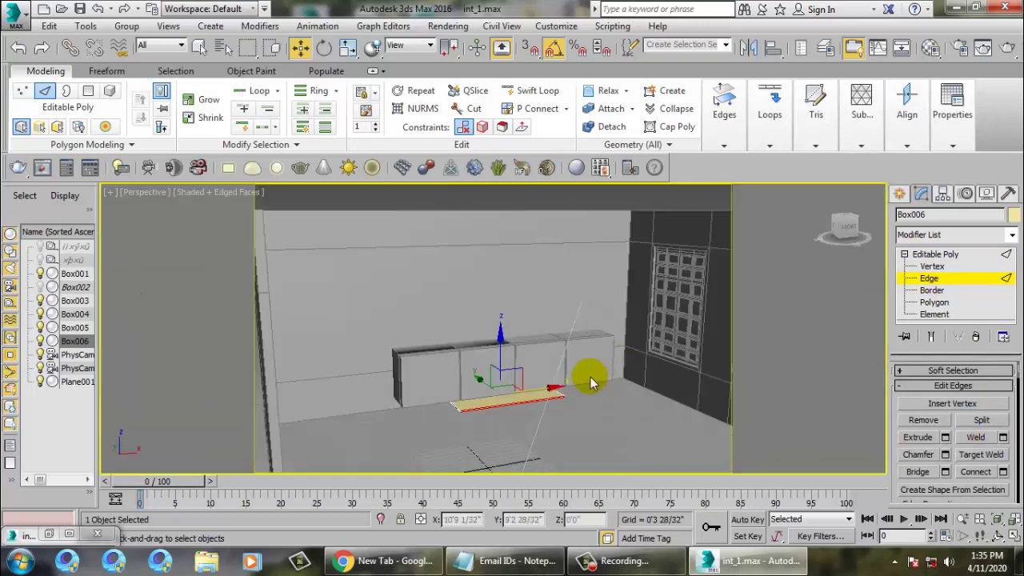
scroll(591, 377, up, 5)
alt+middle_drag(591, 377, 704, 308)
click(957, 255)
In the Front view, raise the thin box's top vertices to thicken it and move the whole box up to the cabinet's underside
key(alt+w)
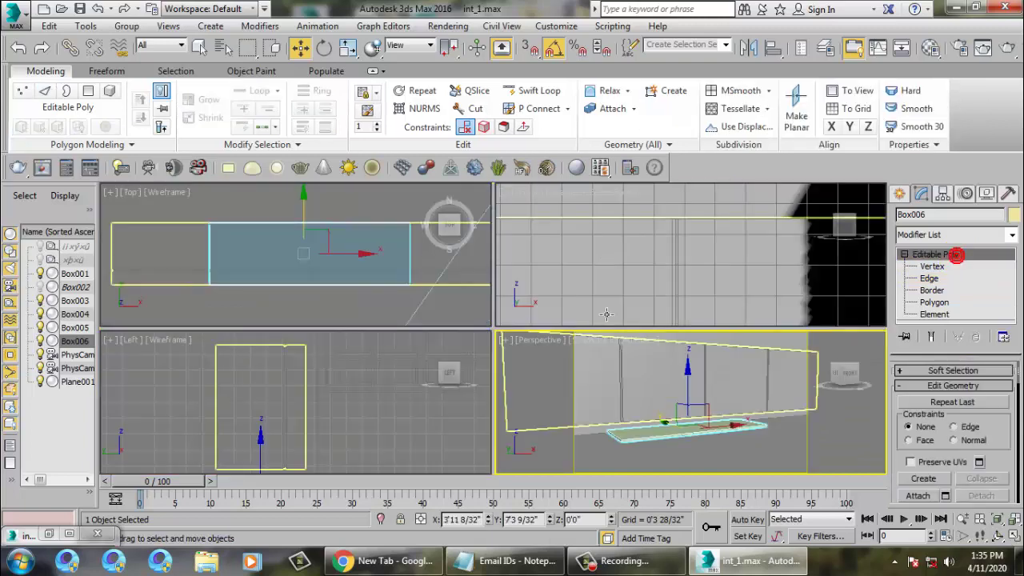
right_click(612, 265)
key(z)
key(alt+w)
key(1)
key(1)
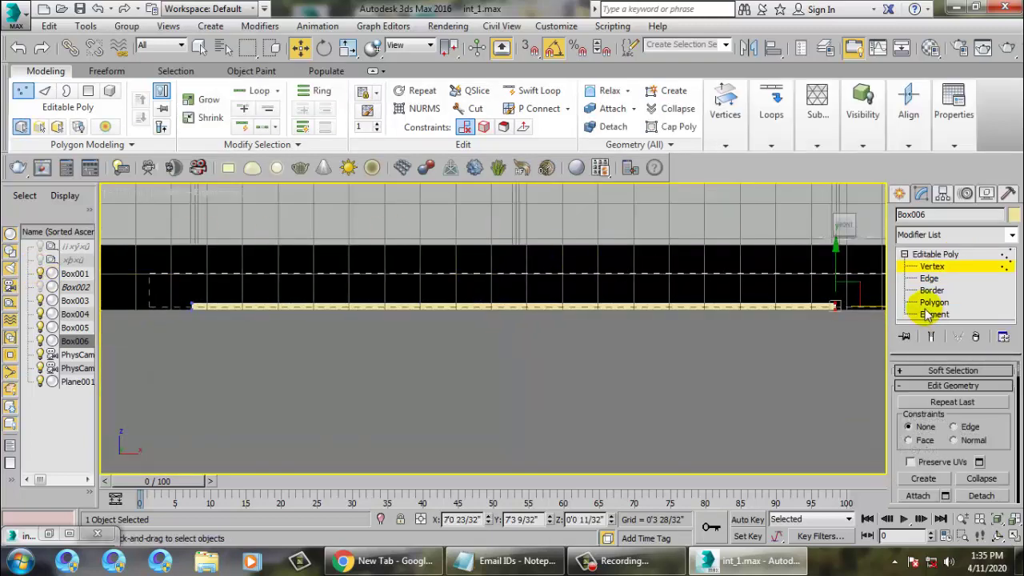
drag(925, 309, 925, 307)
drag(524, 277, 519, 222)
click(934, 255)
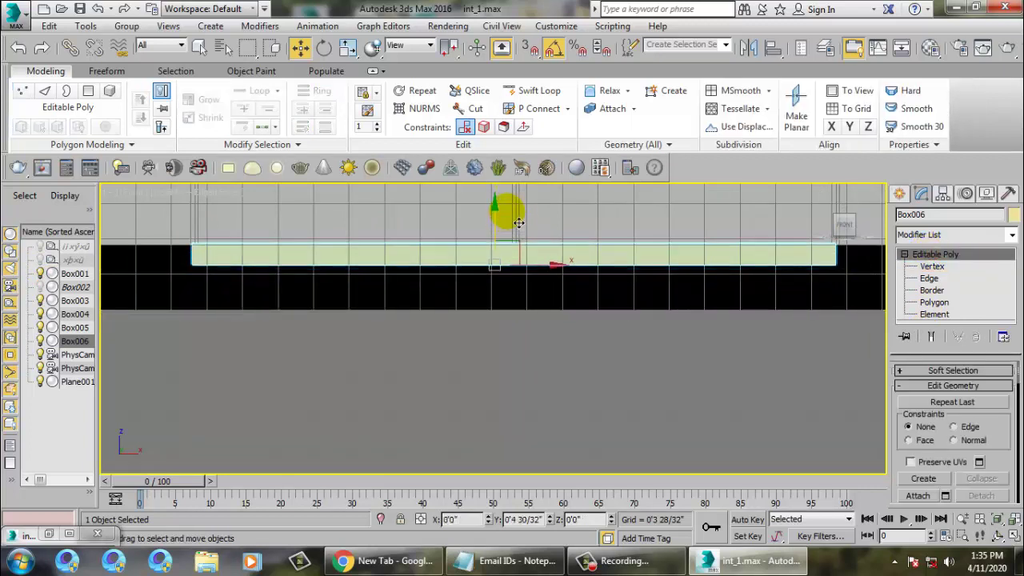
In the maximized Top view, connect the base box's long edges with 4 segments
key(alt+w)
middle_drag(379, 434, 342, 404)
middle_drag(371, 267, 338, 262)
key(alt+w)
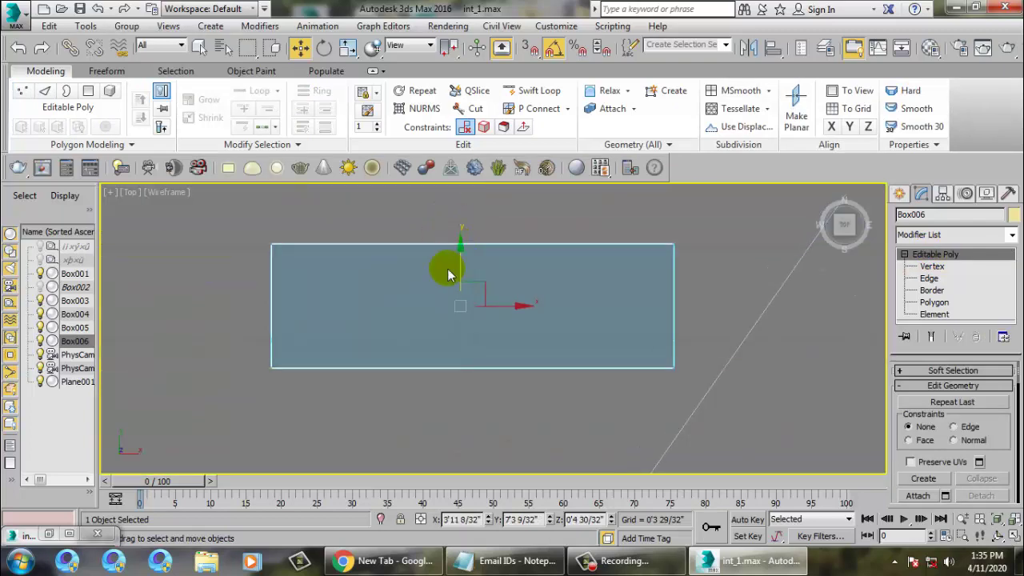
key(2)
drag(394, 214, 430, 362)
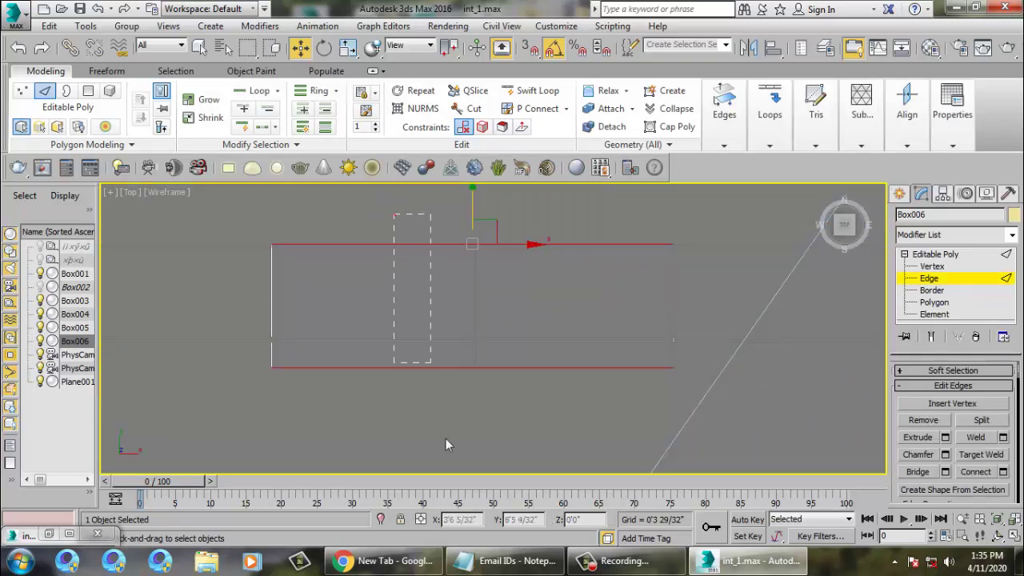
click(1003, 472)
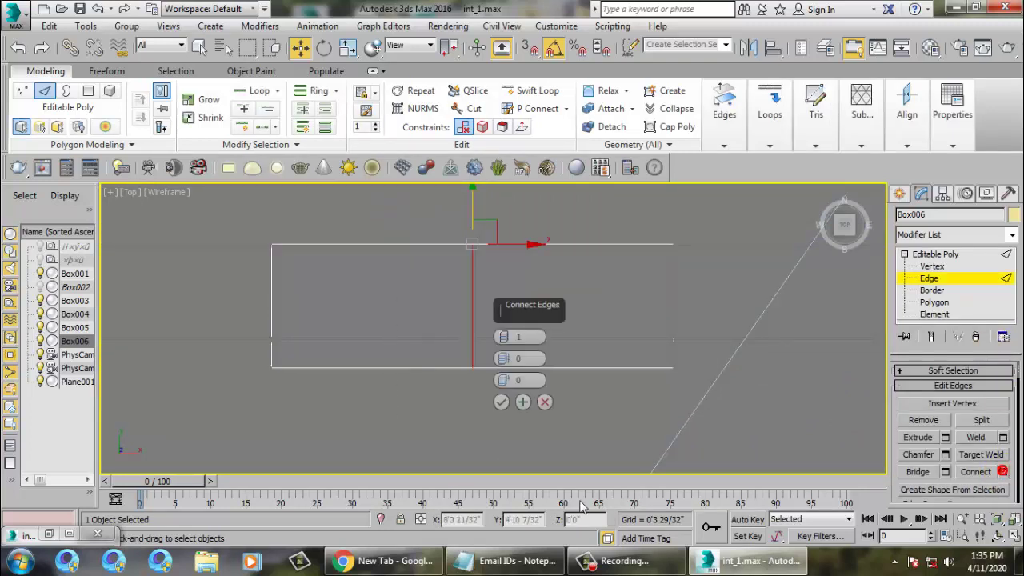
click(505, 338)
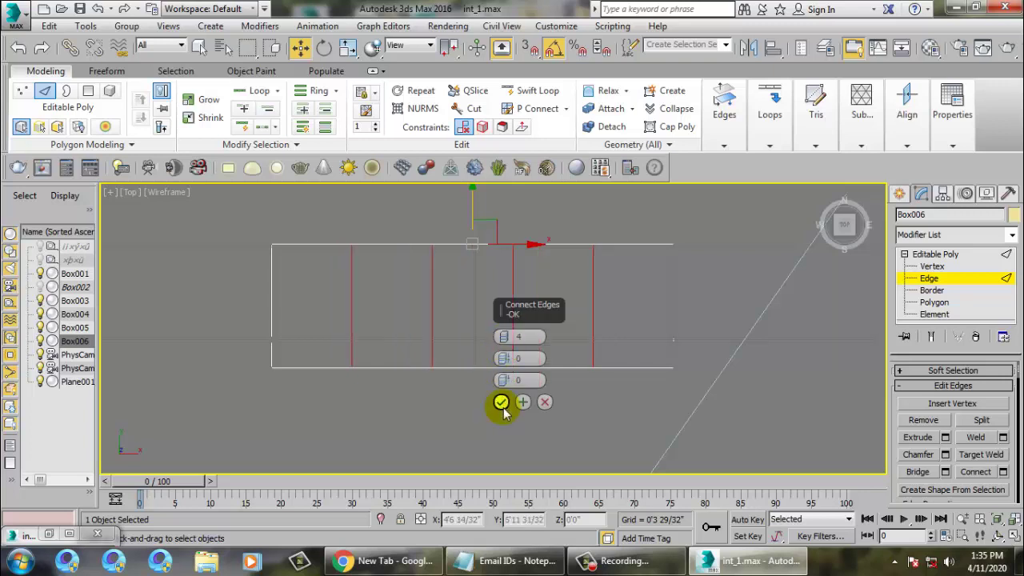
click(502, 403)
Scale the vertices of the base box's two left cross loops together along X into a narrow strip
key(1)
drag(433, 449, 434, 439)
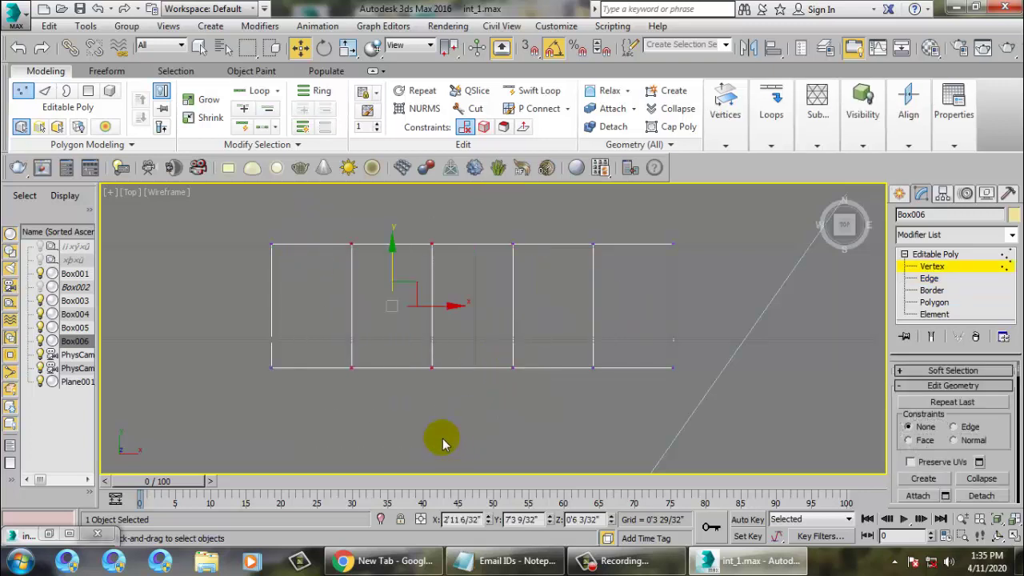
key(r)
drag(471, 299, 447, 320)
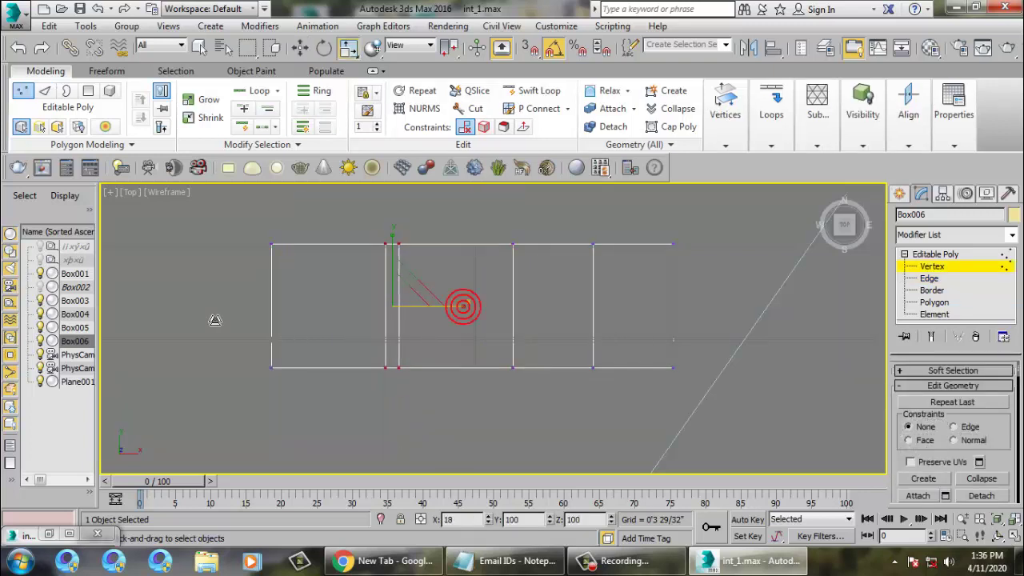
drag(196, 303, 130, 303)
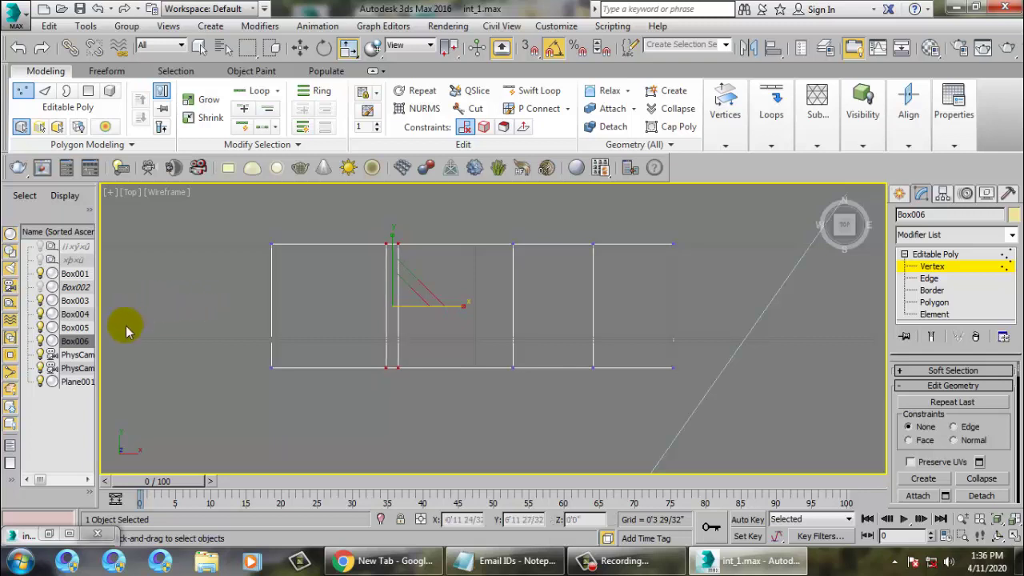
Scale the vertices of the base box's two right cross loops together along X to about 15% into a narrow strip
key(w)
drag(464, 202, 528, 274)
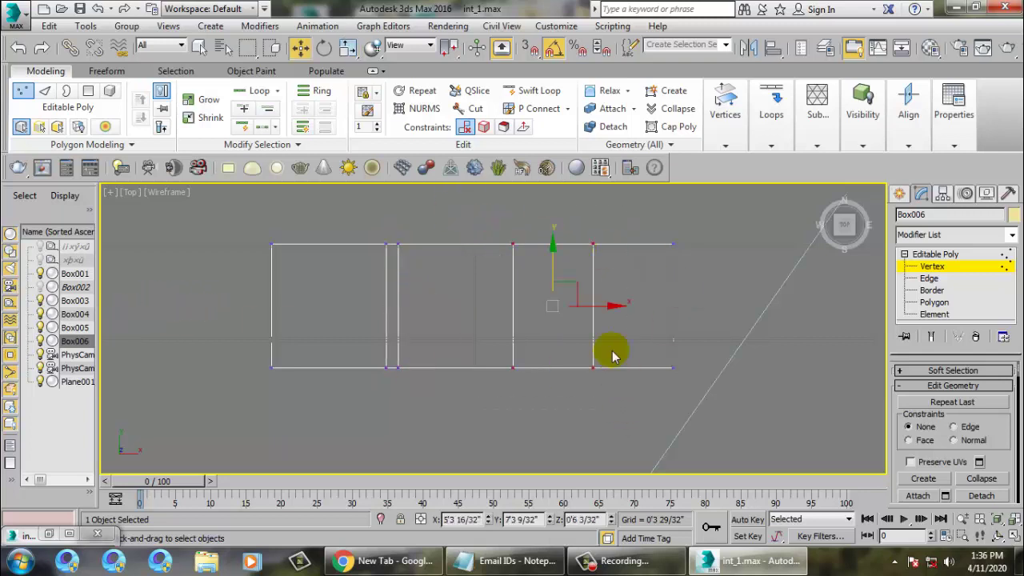
key(r)
drag(637, 322, 331, 317)
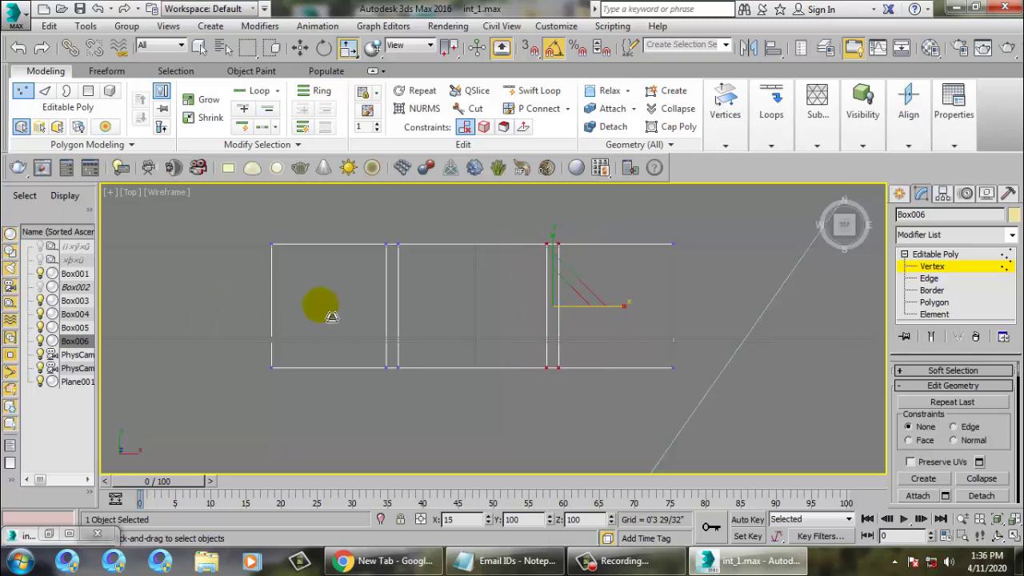
key(w)
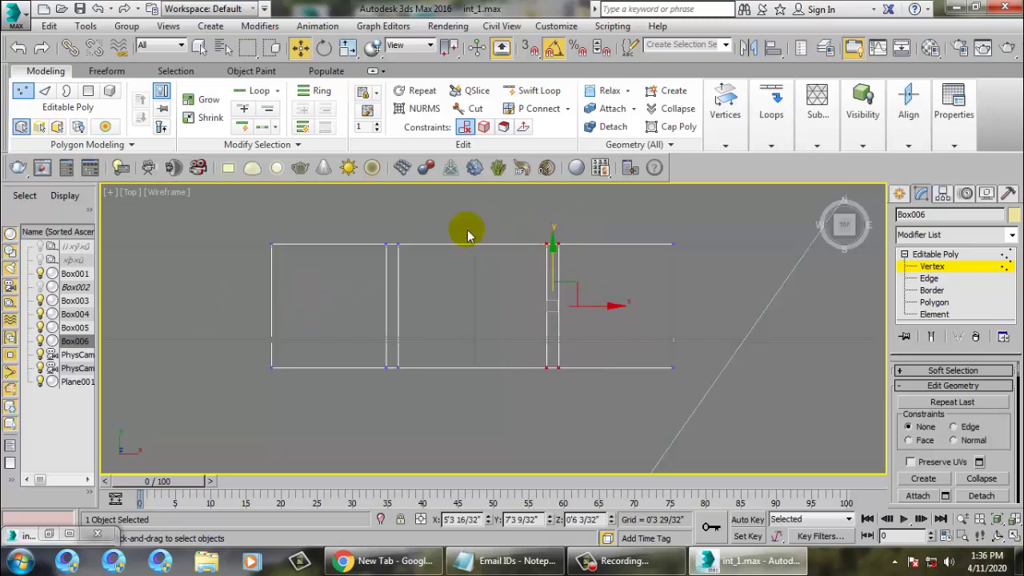
Return to the Perspective view and isolate the base box in Polygon mode
key(alt+w)
key(alt+w)
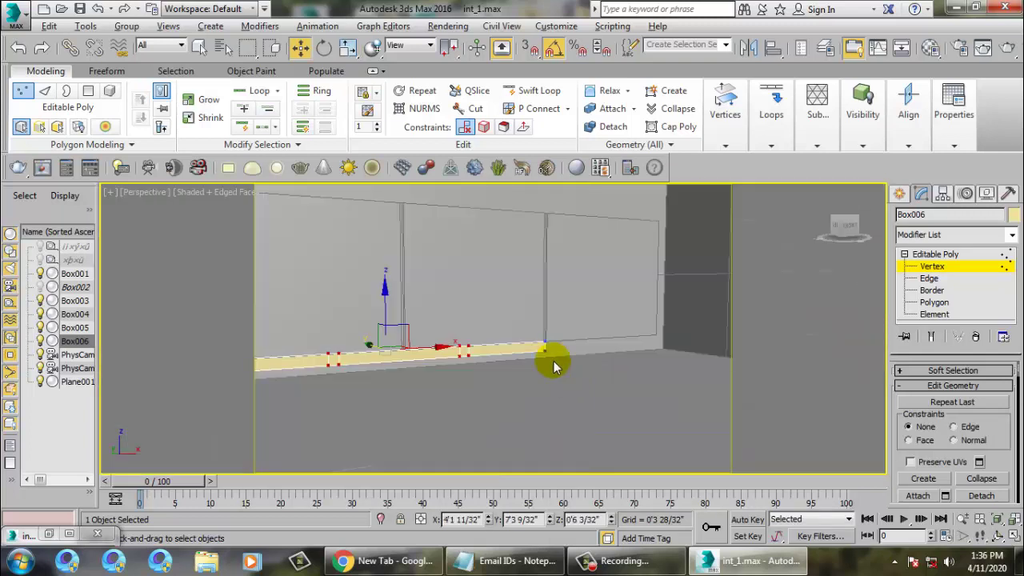
scroll(439, 315, up, 3)
mouse_move(437, 316)
alt+middle_down()
mouse_move(451, 289)
mouse_move(447, 300)
alt+middle_up()
key(4)
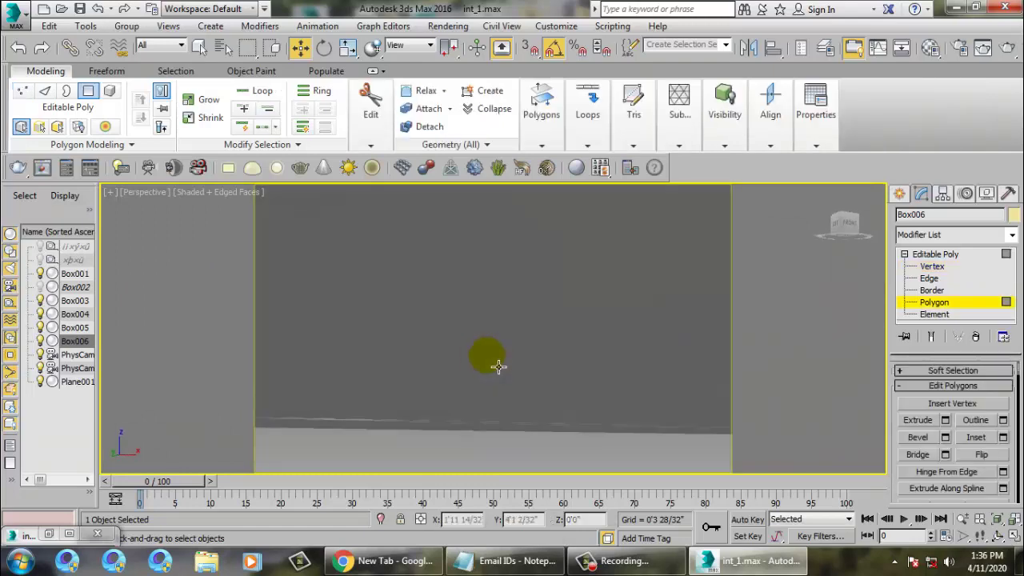
key(alt+q)
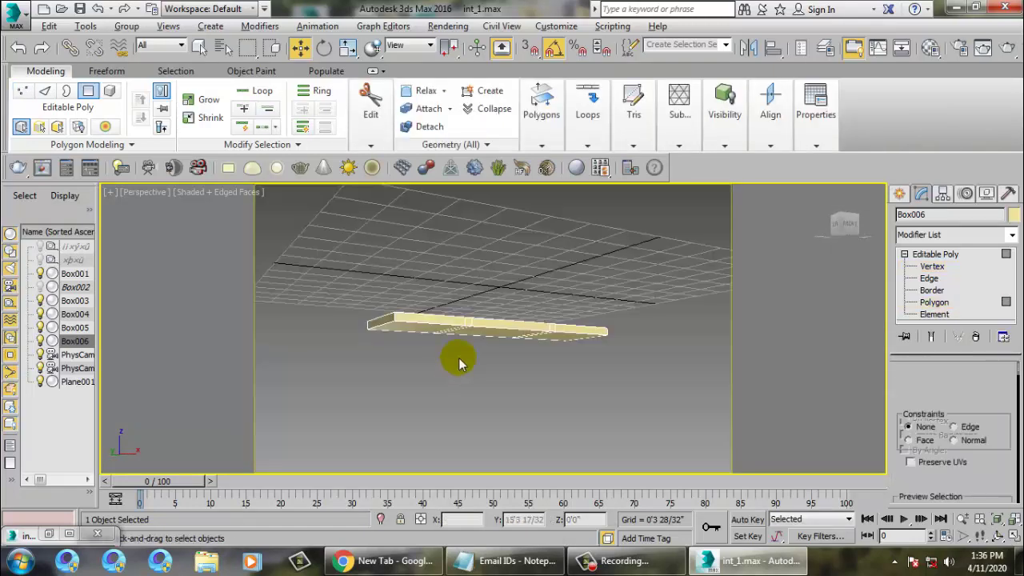
Extrude the two narrow strips on the base box's underside by 0'3 29/32" as legs and end the isolation
alt+middle_drag(457, 360, 480, 316)
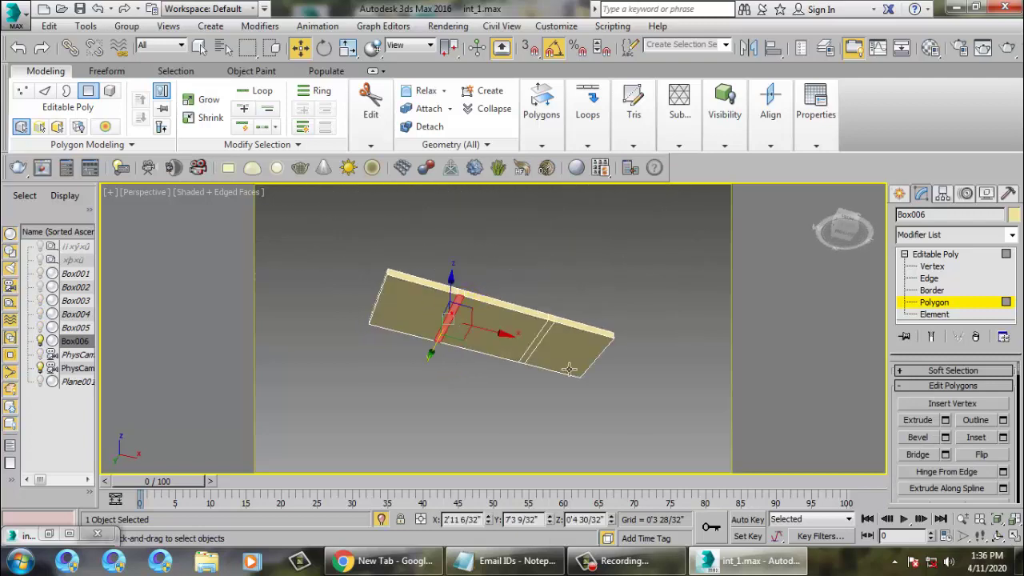
ctrl+click(550, 347)
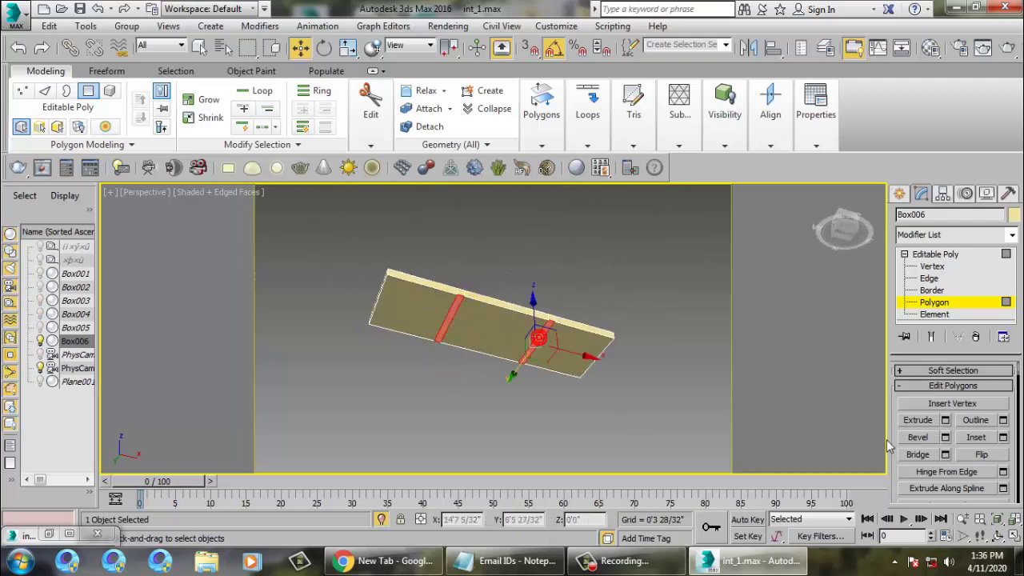
click(946, 420)
alt+middle_drag(525, 318, 516, 360)
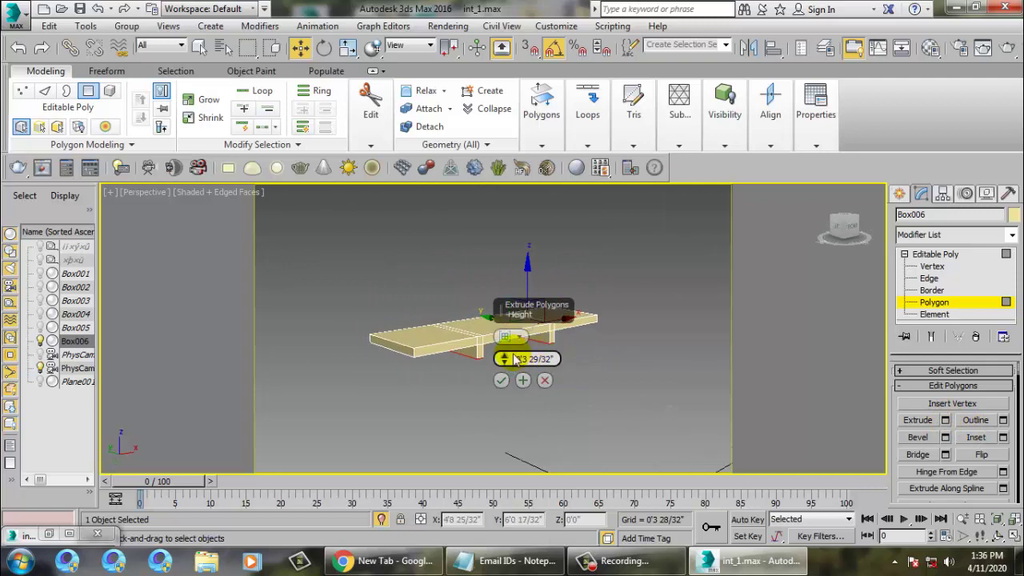
click(501, 380)
right_click(637, 325)
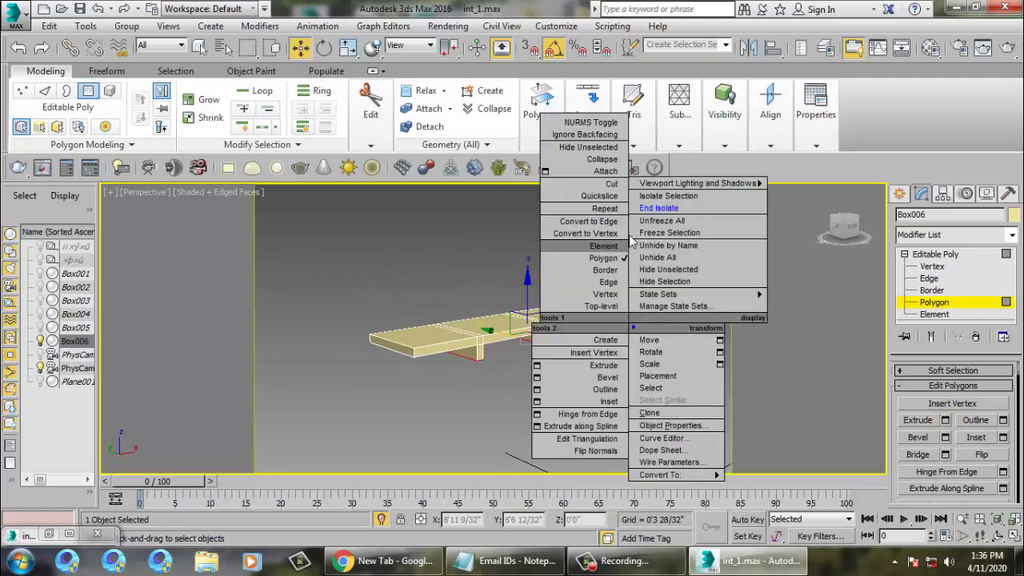
click(658, 208)
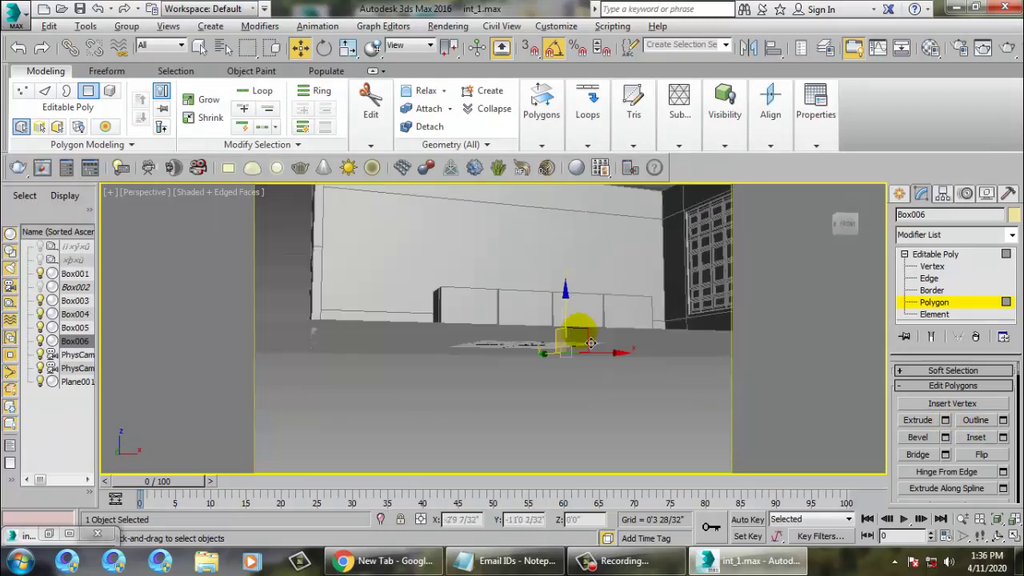
Compare the base and legs beneath the cabinet with the cabinet in the interior.jpg reference image
alt+middle_drag(600, 366, 577, 361)
scroll(576, 361, up, 6)
scroll(494, 341, down, 8)
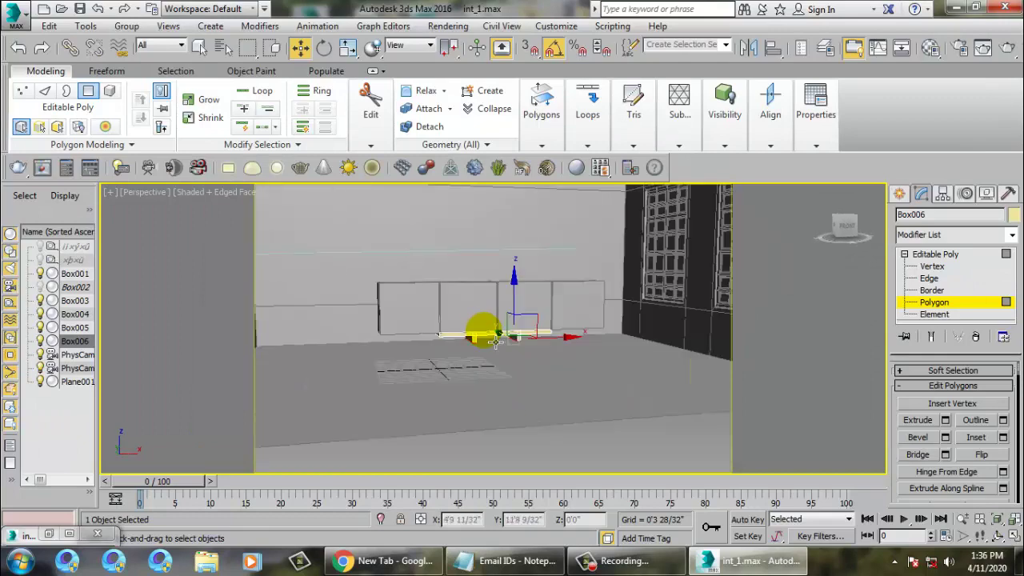
scroll(528, 341, up, 4)
click(49, 534)
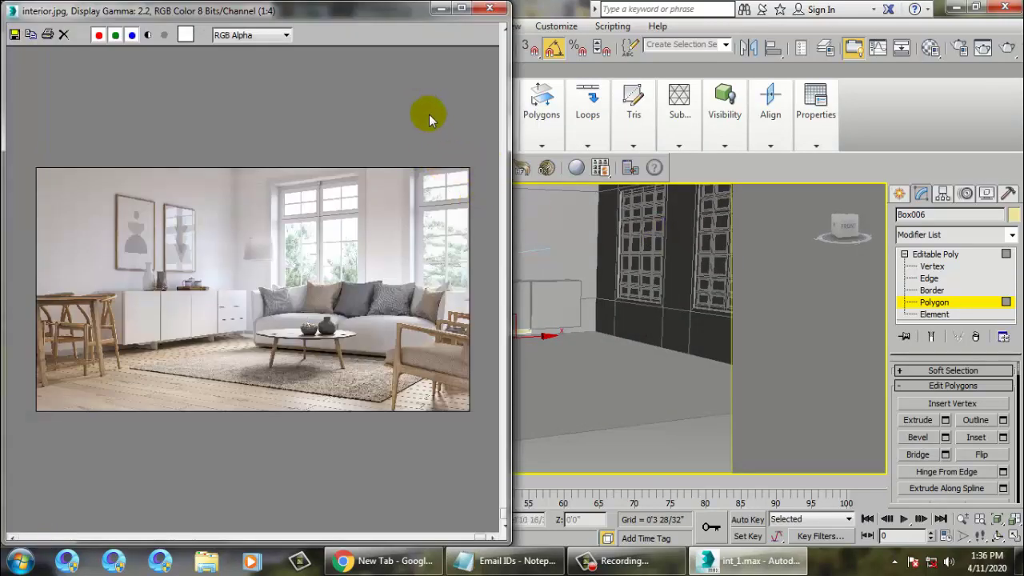
click(445, 9)
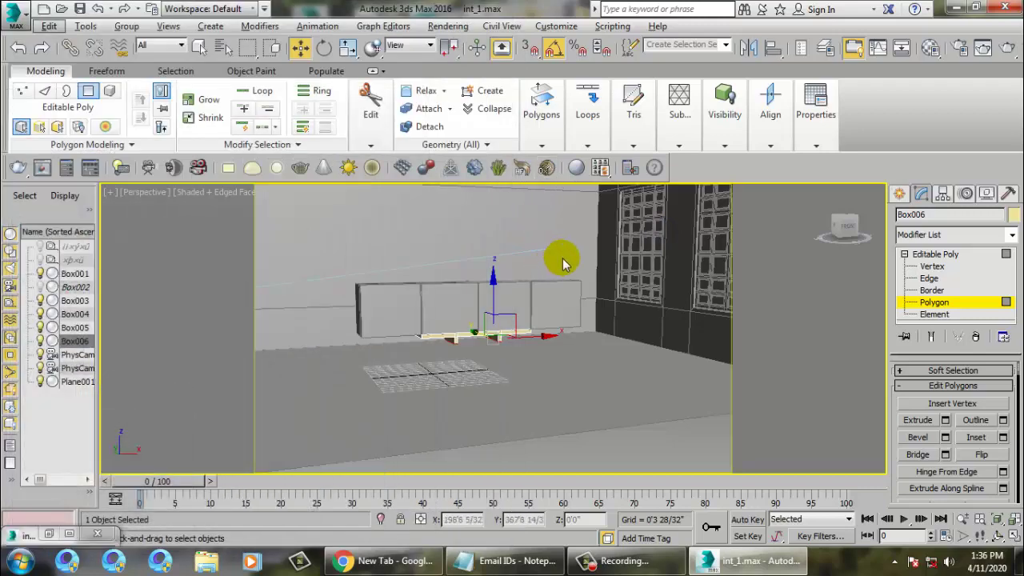
In the Front view, lower the cabinet slightly toward the floor and move the base down to the cabinet's underside
key(alt+w)
middle_click(600, 274)
key(alt+w)
middle_drag(626, 282, 637, 318)
scroll(637, 318, down, 5)
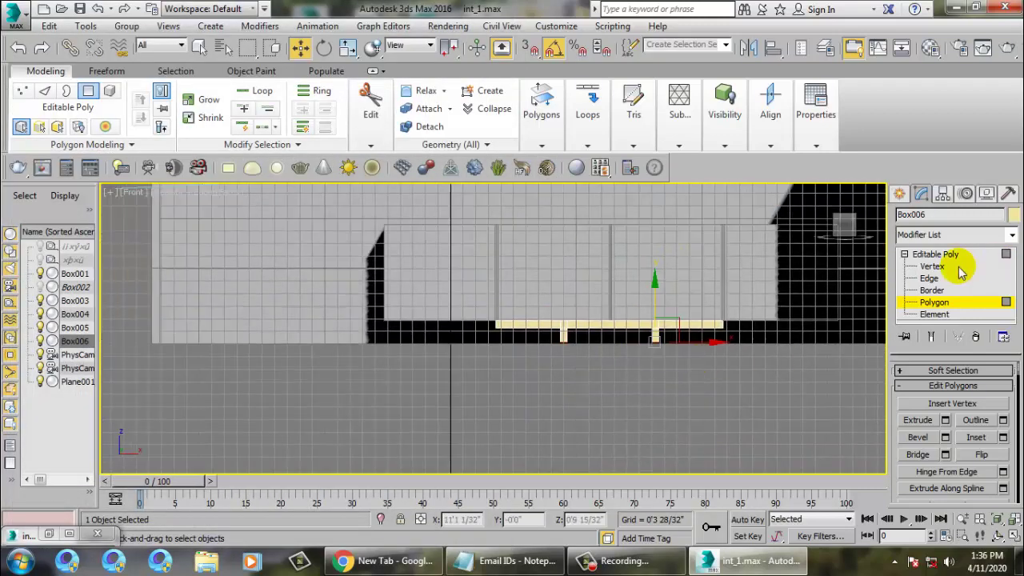
click(960, 254)
click(666, 245)
scroll(567, 291, up, 3)
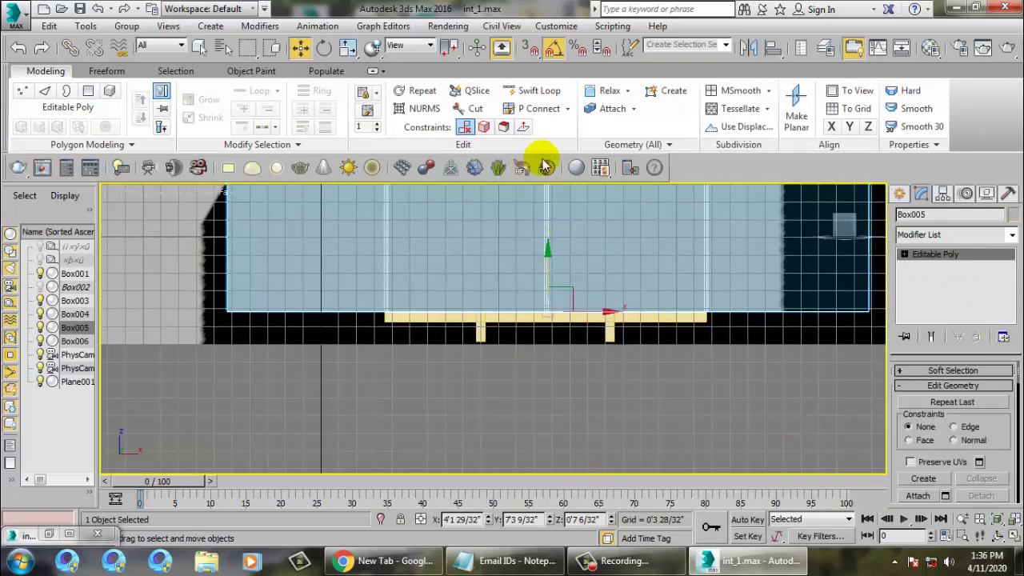
drag(564, 272, 562, 278)
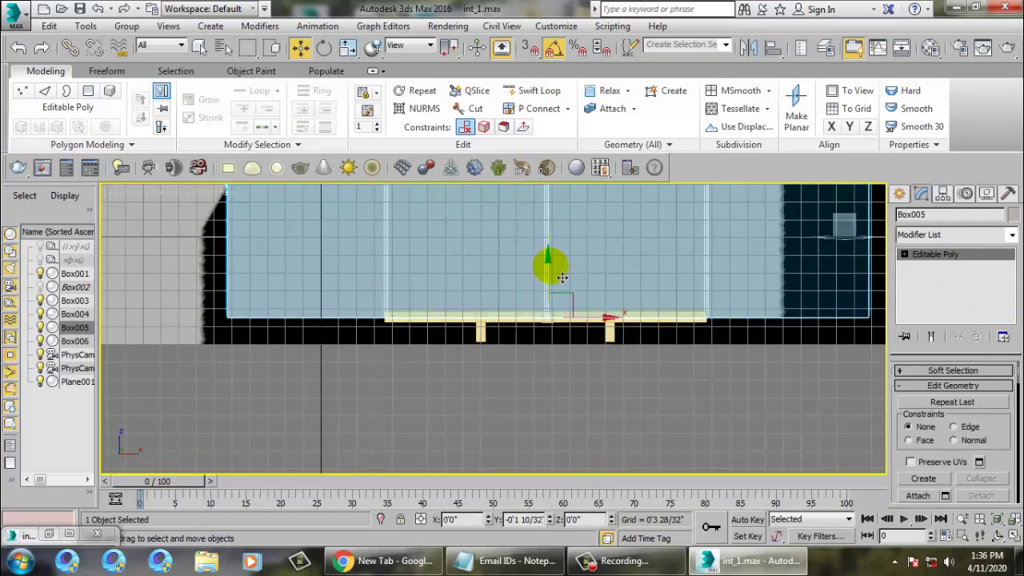
click(481, 333)
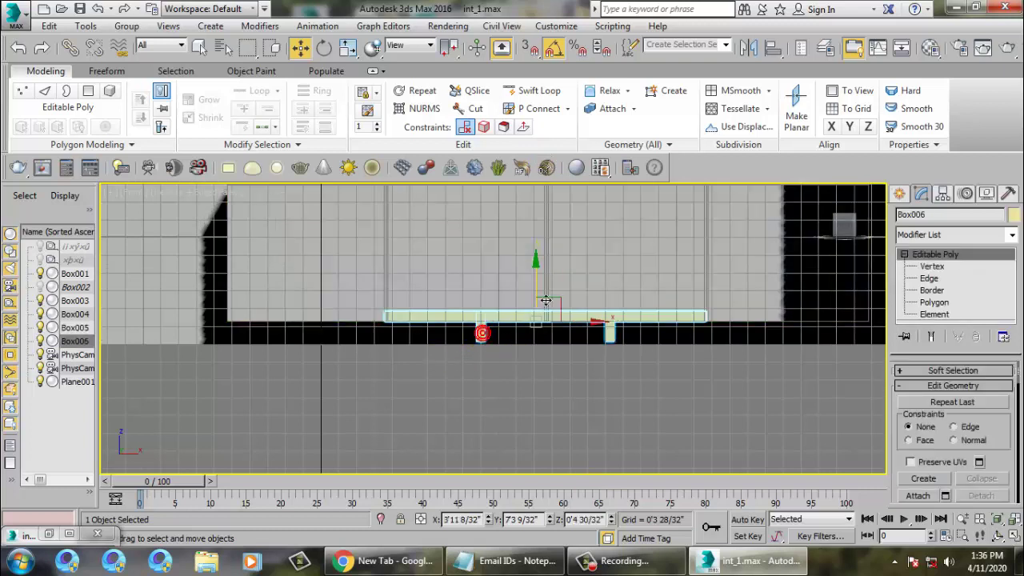
drag(546, 300, 550, 308)
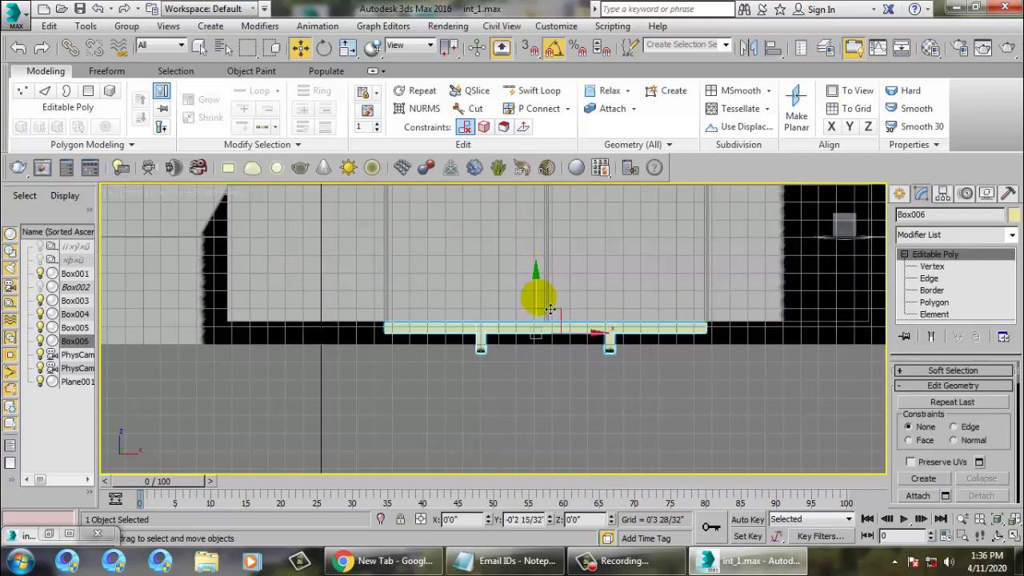
Move the base's left and right end vertices outward to lengthen it, and shift the whole base slightly left to centre it
key(1)
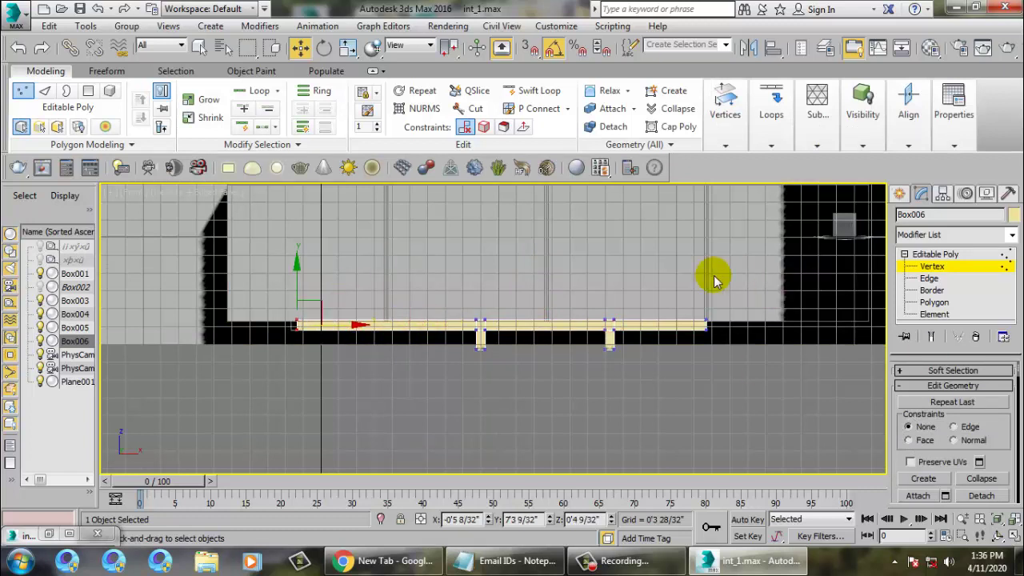
drag(759, 382, 759, 383)
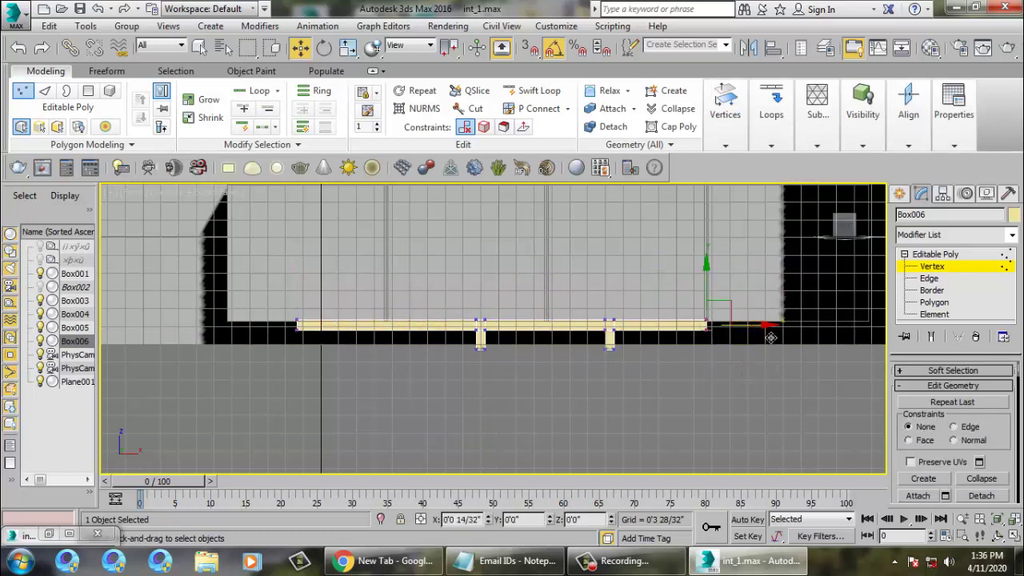
click(937, 254)
drag(582, 338, 569, 342)
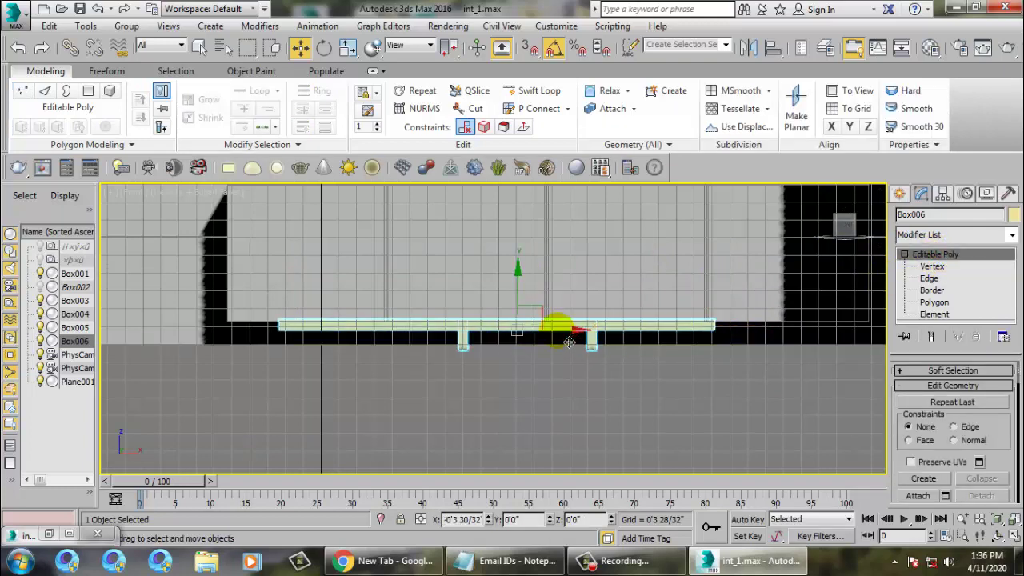
In the Perspective view, select all objects, give them the grey object colour, and clear the selection
key(alt+w)
right_click(672, 398)
key(alt+w)
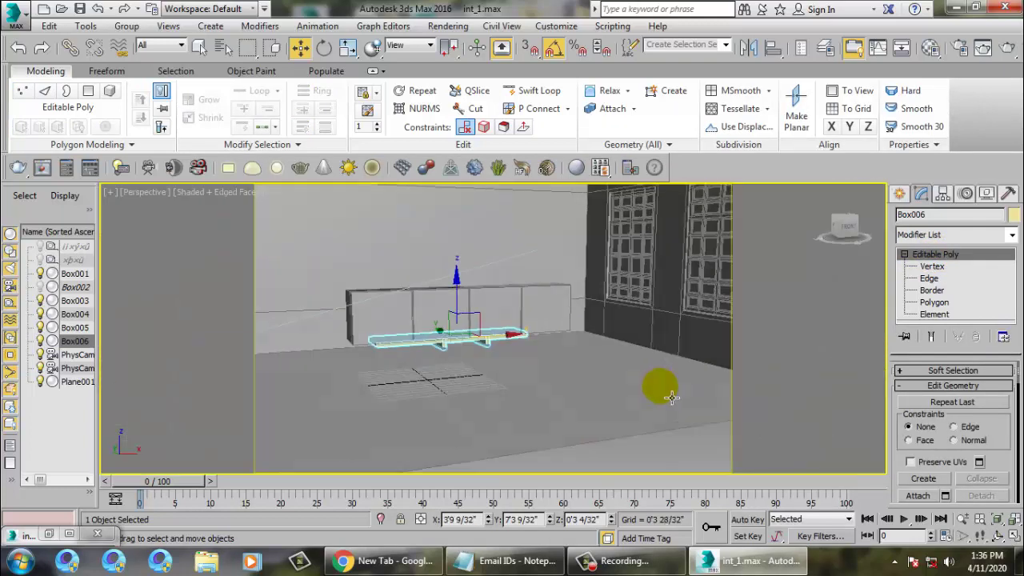
alt+middle_drag(672, 398, 544, 356)
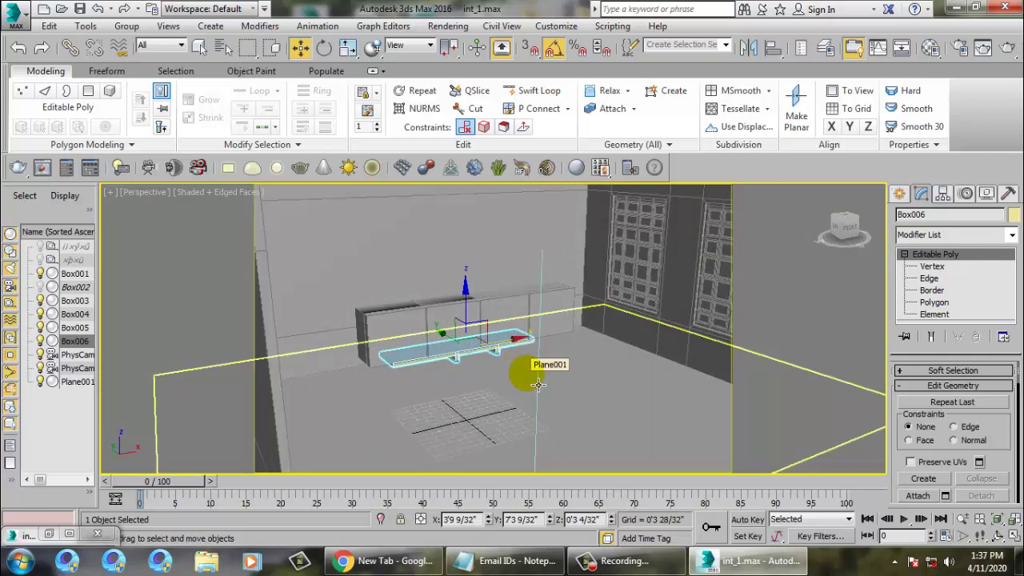
key(ctrl+a)
click(1011, 214)
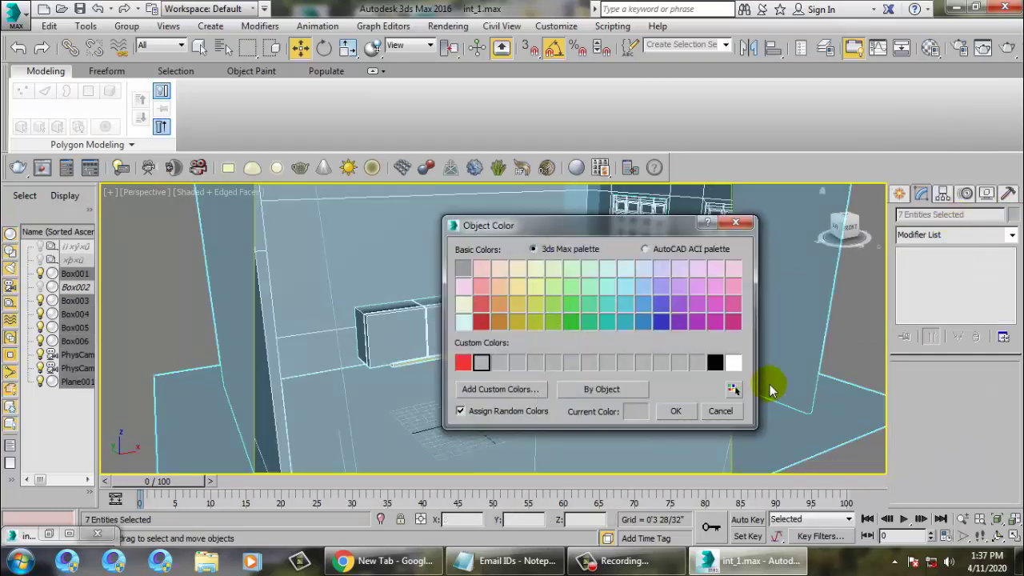
click(677, 409)
alt+middle_drag(727, 229, 448, 366)
scroll(448, 365, down, 5)
click(593, 255)
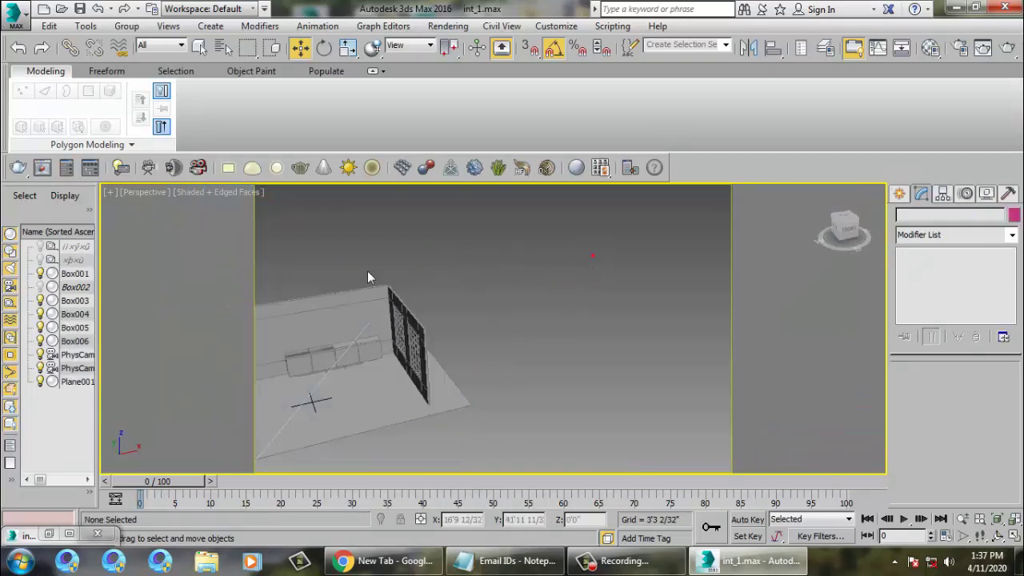
Select the cabinet and isolate it in the shaded Perspective view
middle_drag(356, 276, 509, 277)
scroll(494, 314, up, 8)
alt+middle_drag(497, 322, 525, 332)
mouse_move(524, 332)
middle_down()
mouse_move(503, 350)
mouse_move(542, 339)
mouse_move(496, 297)
mouse_move(589, 336)
mouse_move(453, 318)
mouse_move(559, 300)
mouse_move(529, 315)
mouse_move(556, 326)
mouse_move(537, 320)
mouse_move(549, 316)
mouse_move(526, 342)
mouse_move(577, 355)
mouse_move(638, 343)
mouse_move(517, 342)
mouse_move(528, 353)
mouse_move(606, 313)
mouse_move(677, 295)
mouse_move(635, 343)
mouse_move(635, 434)
mouse_move(578, 506)
mouse_move(471, 327)
mouse_move(544, 348)
mouse_move(500, 318)
mouse_move(554, 374)
mouse_move(583, 355)
mouse_move(423, 365)
mouse_move(526, 327)
mouse_move(596, 361)
middle_up()
key(F3)
click(529, 348)
key(F3)
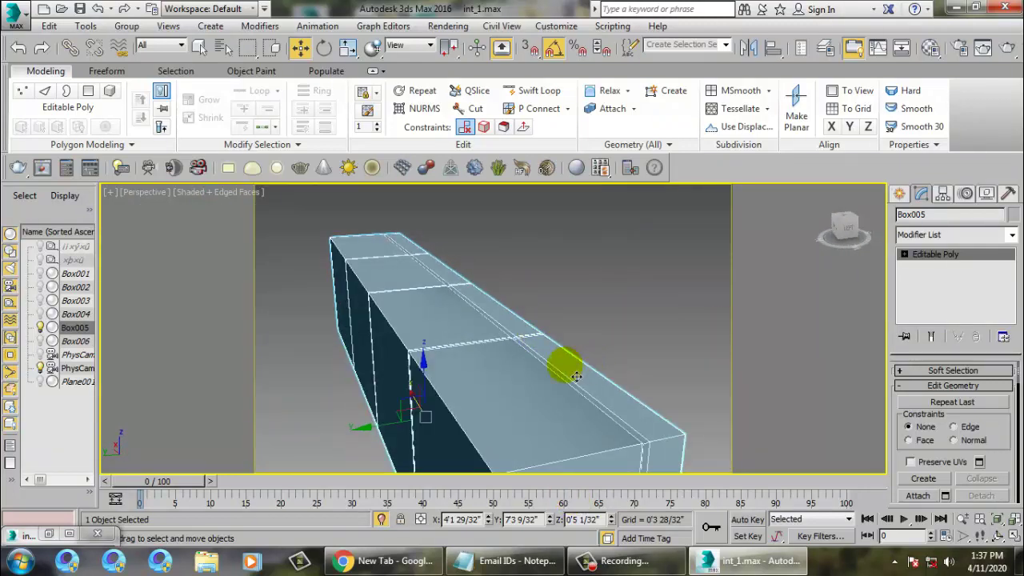
Try deleting the large polygons on the cabinet's top face, and undo the deletions
key(4)
click(567, 379)
key(Delete)
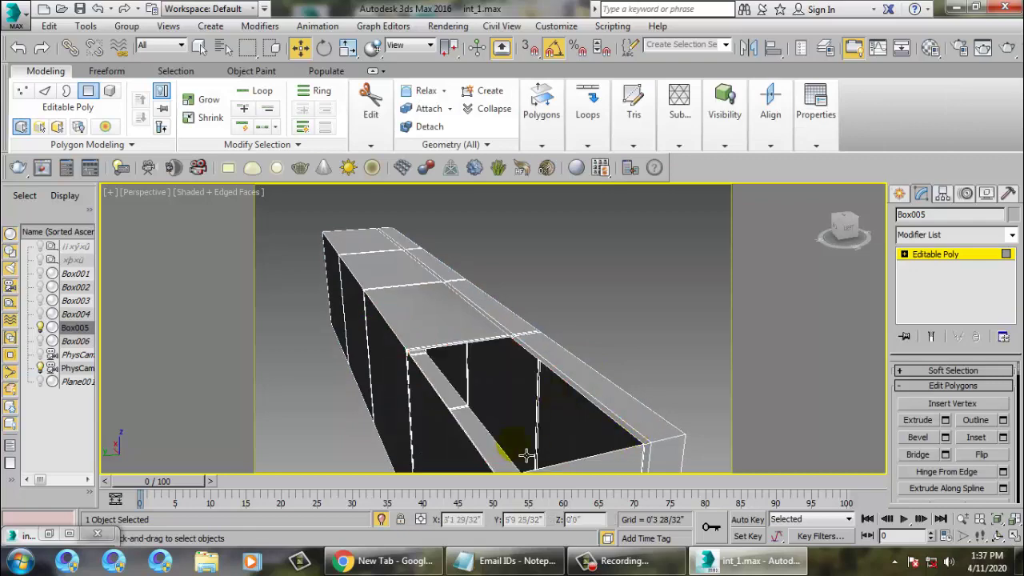
alt+middle_drag(502, 405, 446, 365)
click(414, 376)
key(Delete)
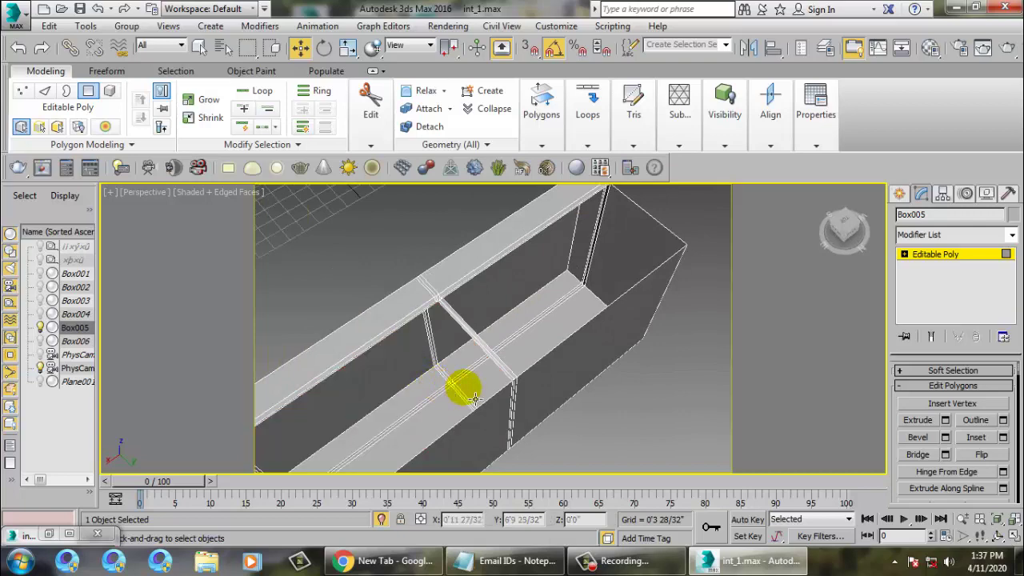
key(ctrl+z)
key(ctrl+z)
key(ctrl+z)
Try raising and deleting one large polygon on the cabinet's top face, and undo both changes
click(471, 354)
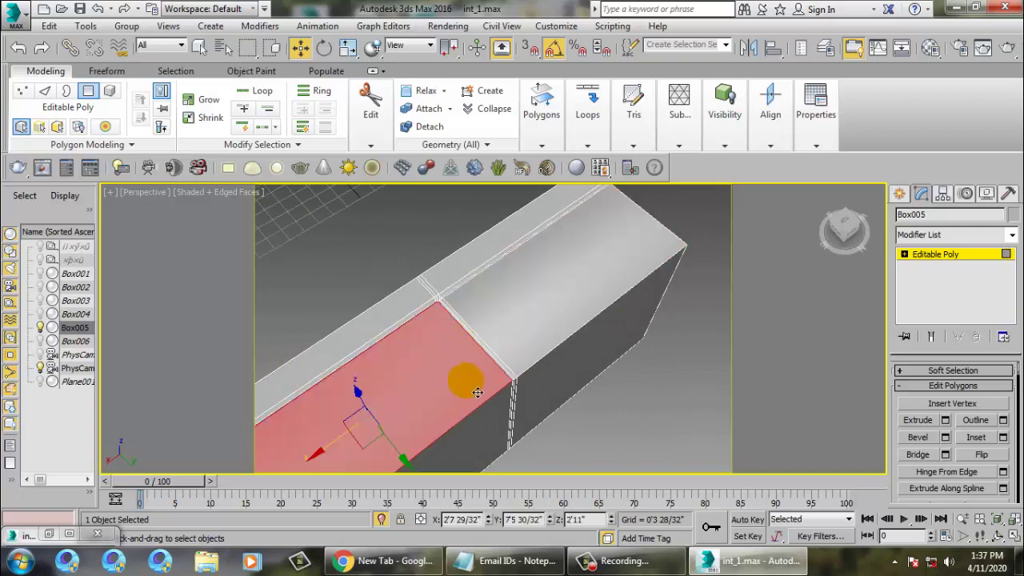
alt+middle_drag(478, 392, 381, 393)
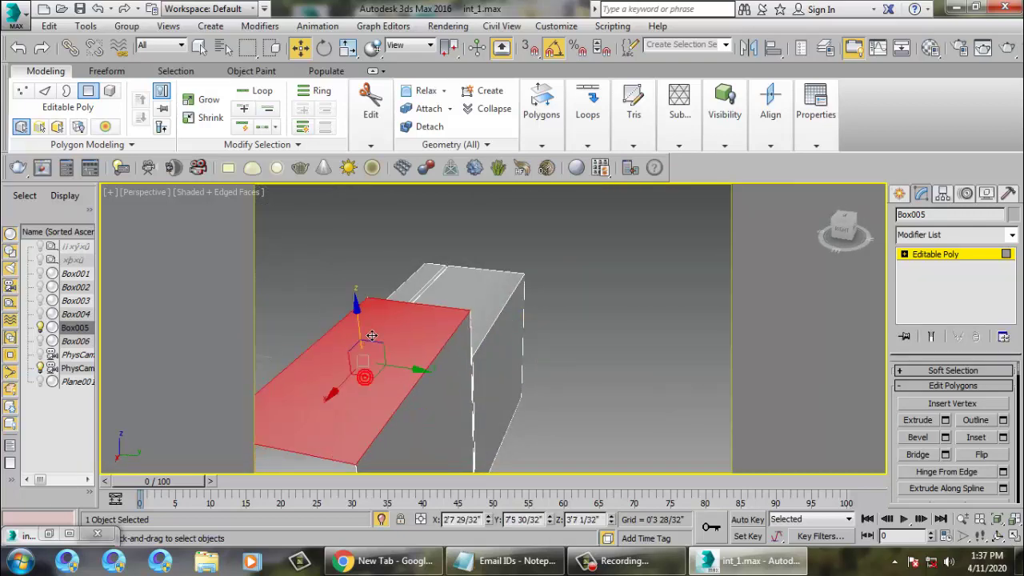
key(Delete)
alt+middle_drag(565, 393, 555, 377)
key(ctrl+z)
key(ctrl+z)
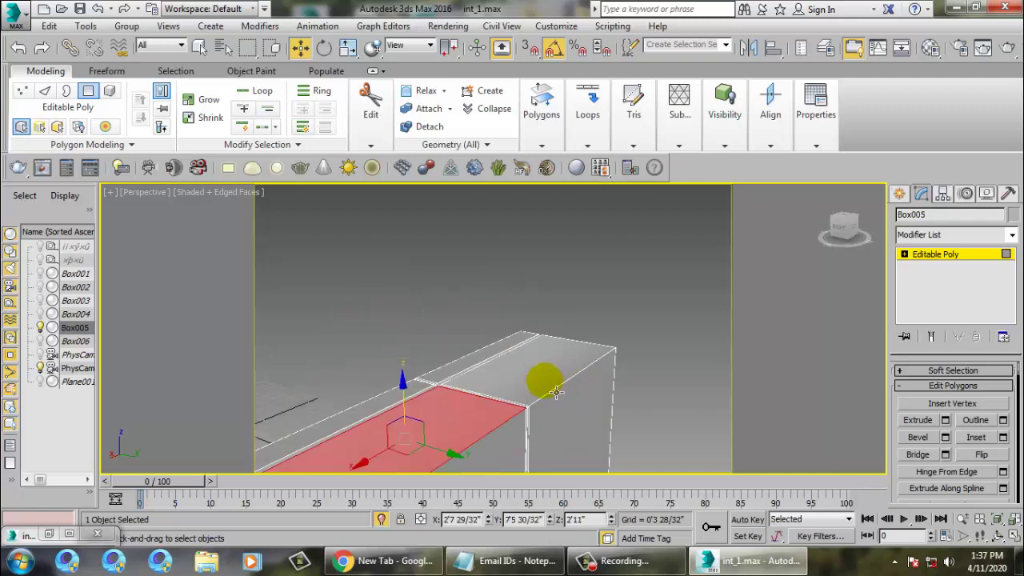
End the cabinet's isolation to bring back the room, and open the interior.jpg reference image for comparison
alt+middle_drag(561, 413, 533, 268)
scroll(462, 334, down, 2)
mouse_move(462, 333)
middle_down()
mouse_move(459, 365)
mouse_move(439, 356)
mouse_move(480, 334)
middle_up()
scroll(441, 356, down, 5)
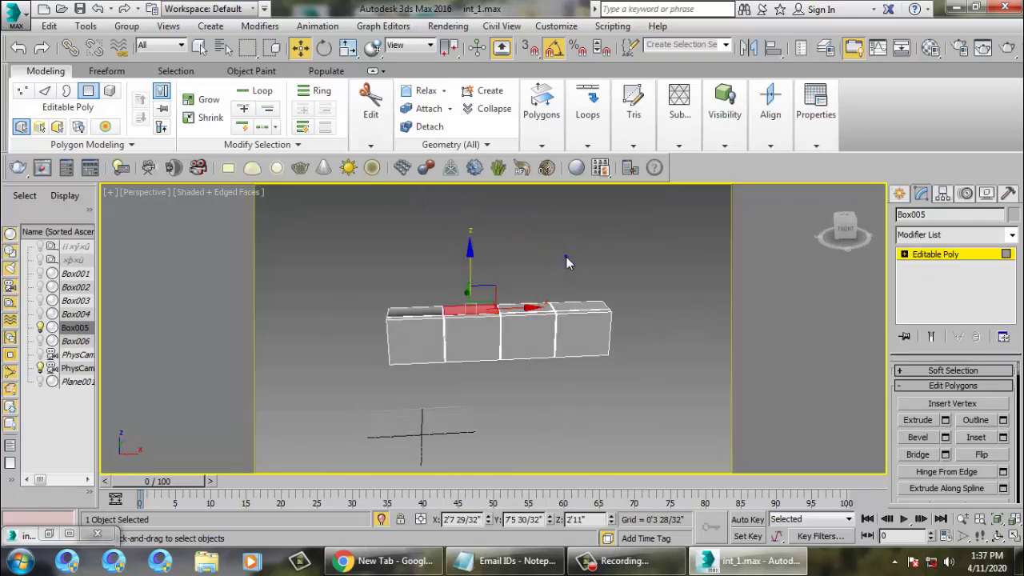
right_click(563, 253)
click(612, 140)
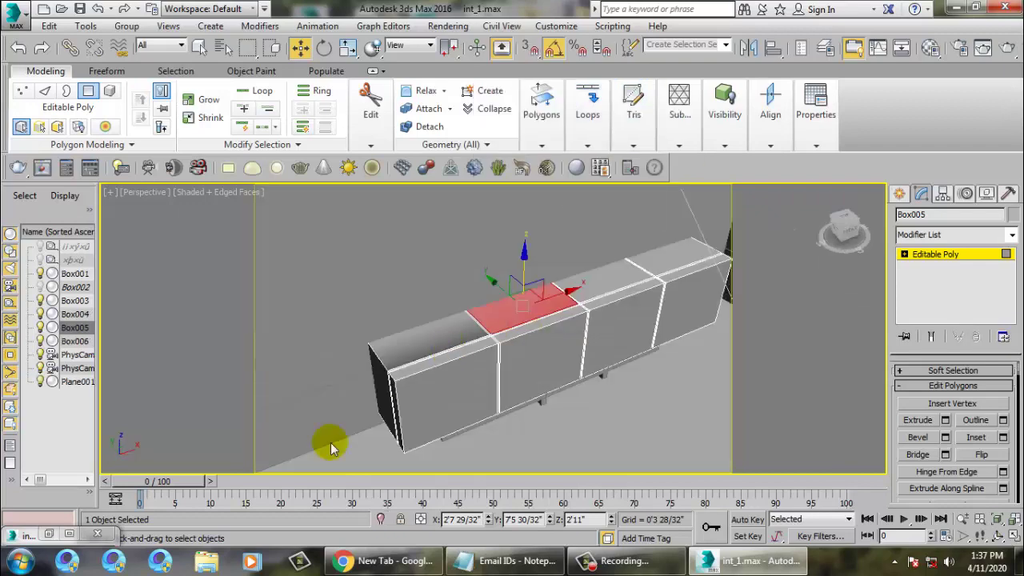
double_click(48, 535)
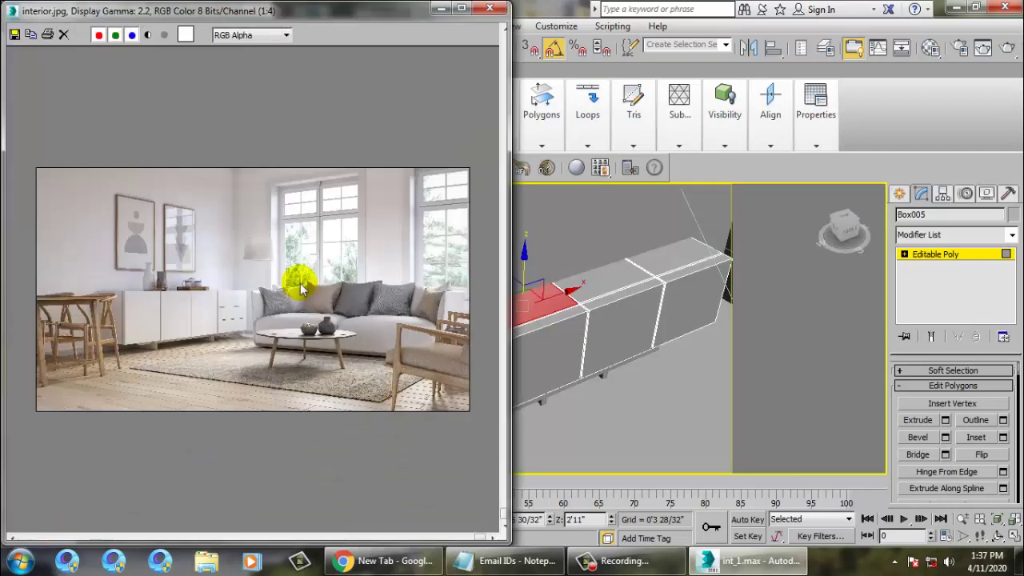
Examine the cabinet and picture frames in interior.jpg, and reposition the image beside the view of the back wall
scroll(218, 281, up, 1)
scroll(113, 273, up, 1)
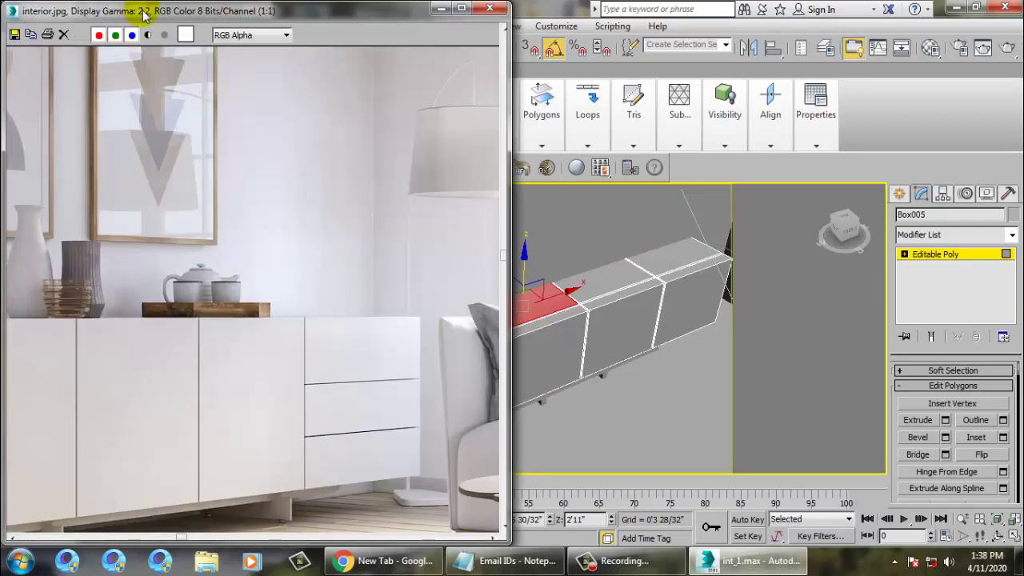
scroll(258, 206, down, 2)
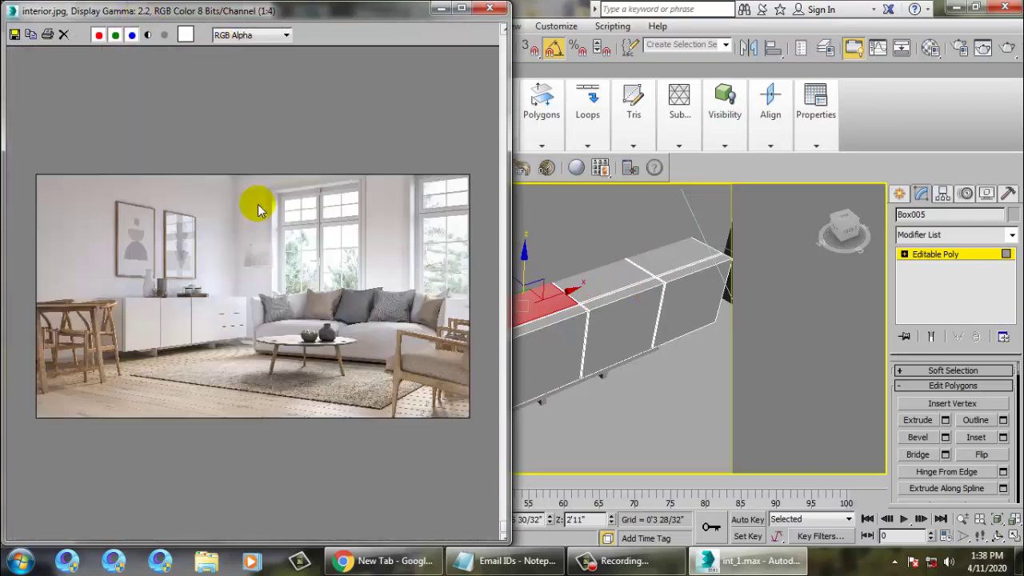
middle_drag(638, 263, 596, 320)
scroll(647, 295, down, 3)
click(316, 97)
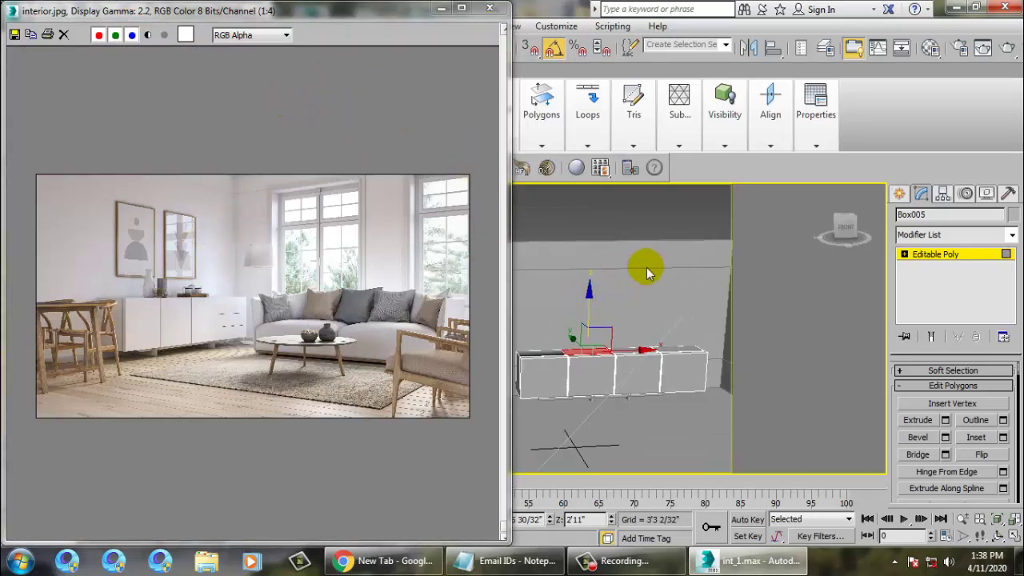
drag(356, 24, 270, 25)
alt+middle_drag(584, 280, 881, 189)
Draw an AutoGrid box about 3'8" high and 2'6" wide on the back wall above the cabinet in the Front view
click(907, 195)
click(921, 195)
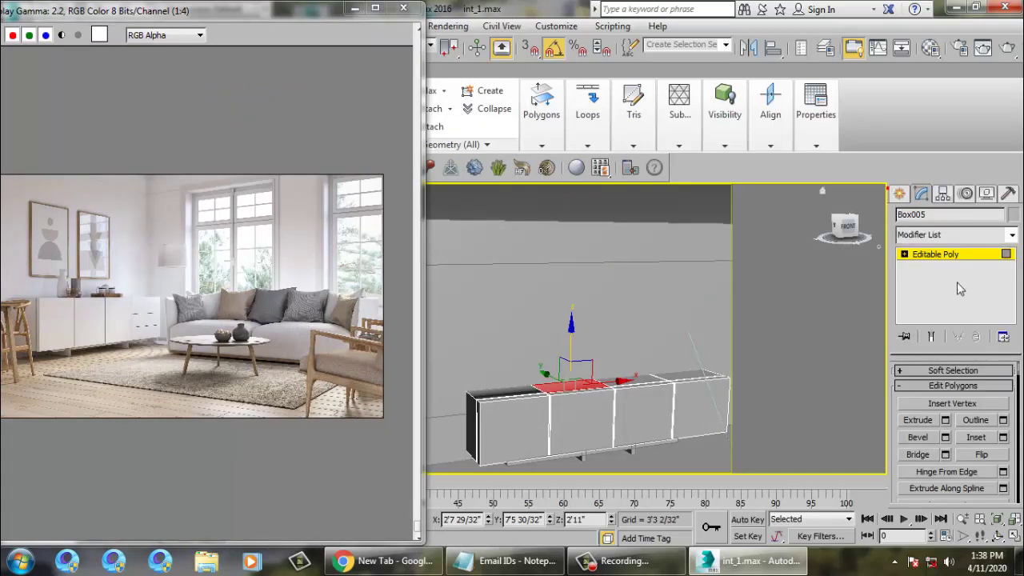
click(901, 195)
click(928, 289)
key(alt+w)
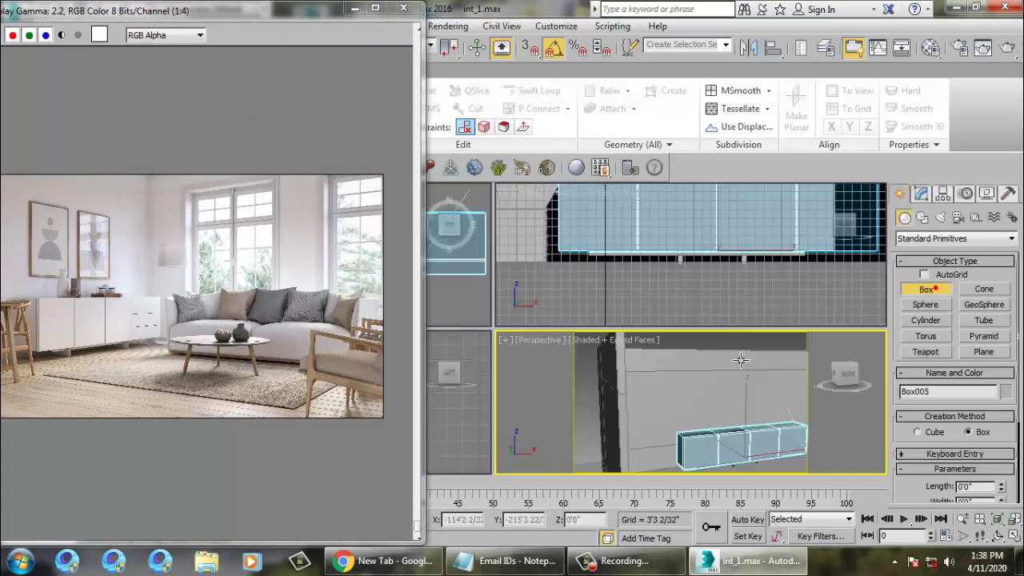
middle_click(689, 276)
key(alt+w)
middle_drag(719, 297, 750, 400)
scroll(648, 276, down, 5)
middle_drag(648, 276, 672, 337)
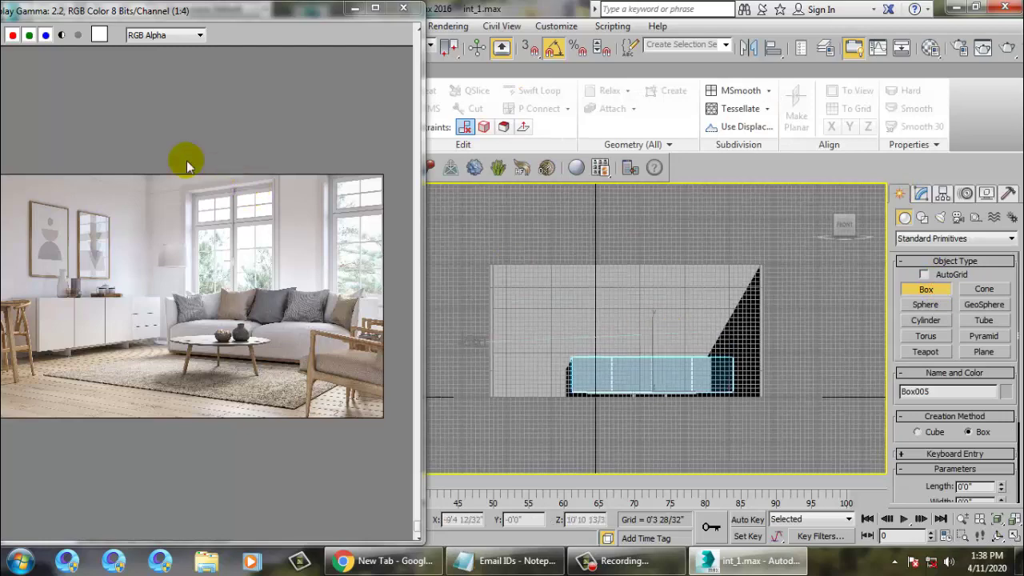
scroll(617, 264, up, 4)
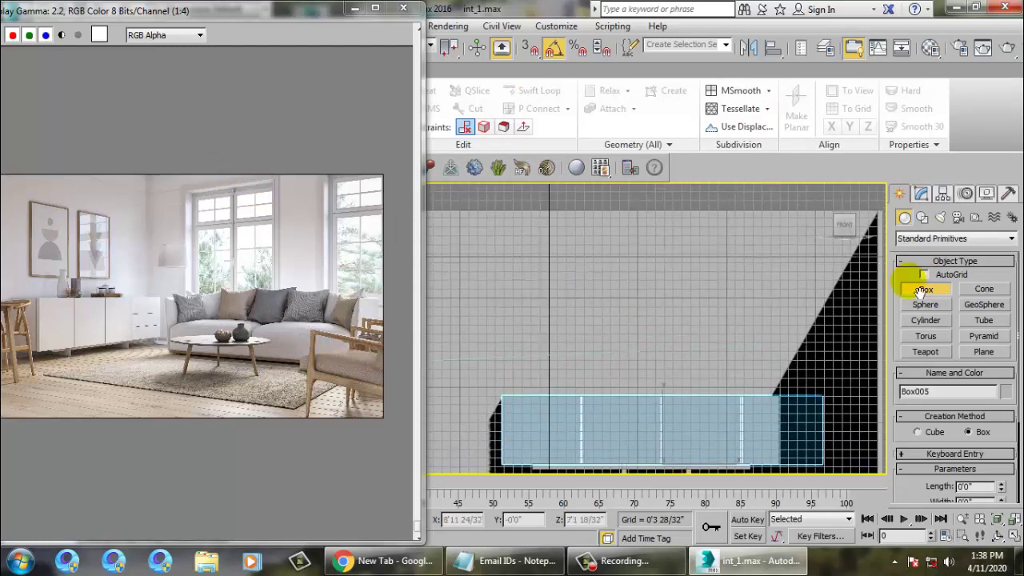
middle_drag(758, 311, 743, 314)
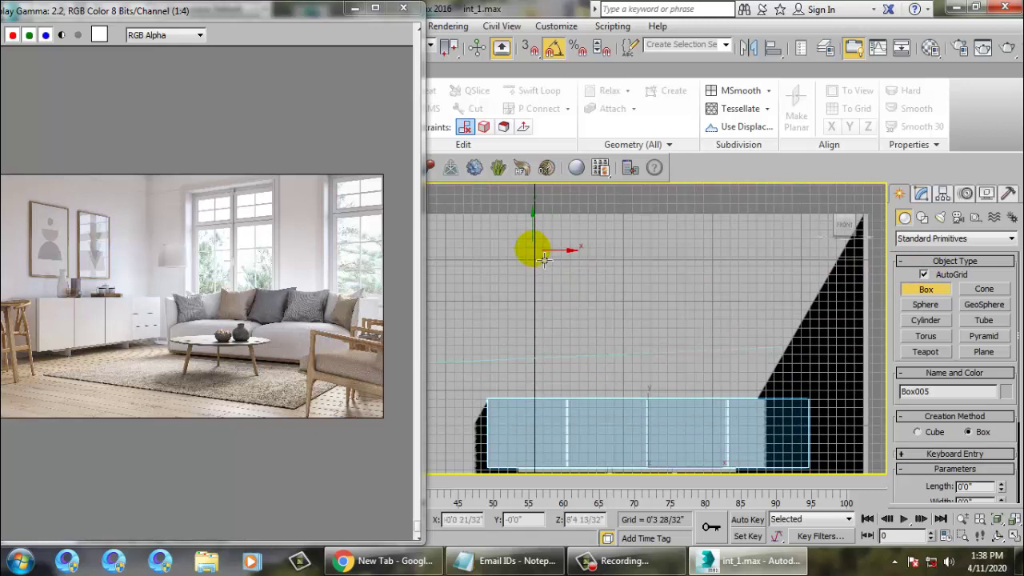
drag(549, 254, 619, 356)
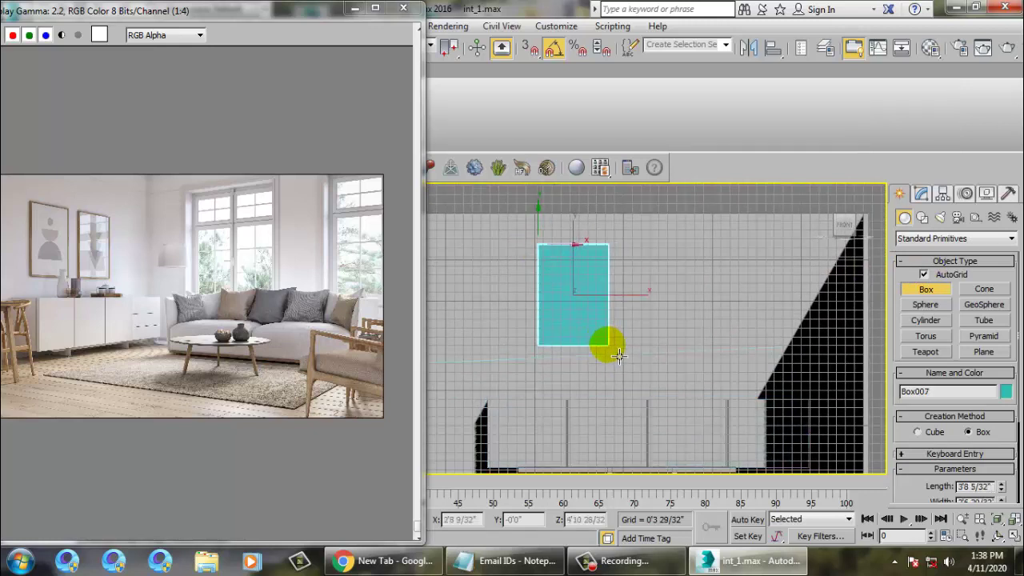
click(620, 350)
Shift the new box slightly toward the back wall and scale its thickness to about 71% in Perspective
key(w)
key(alt+w)
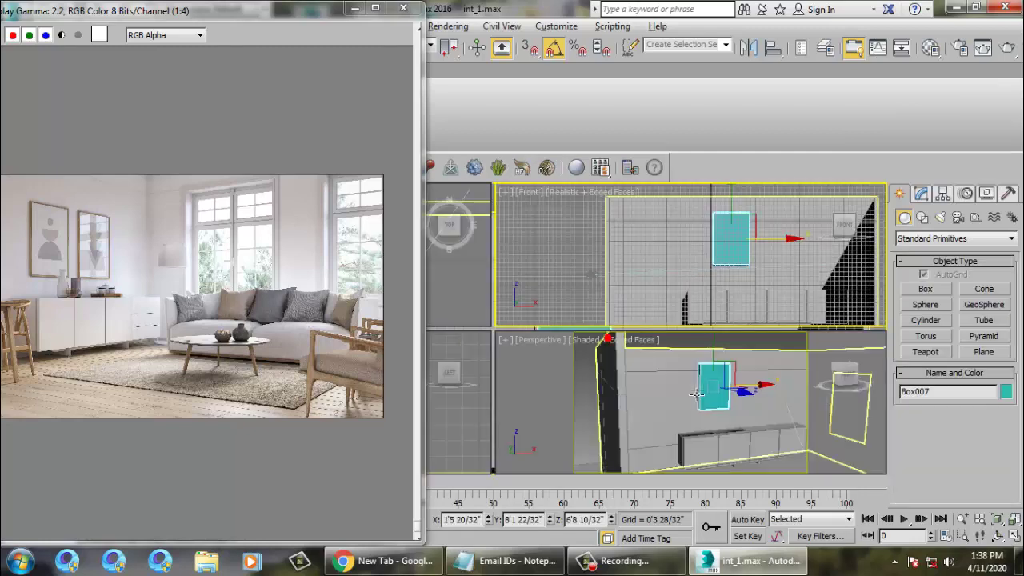
middle_click(689, 361)
key(z)
key(alt+w)
alt+middle_drag(689, 361, 631, 373)
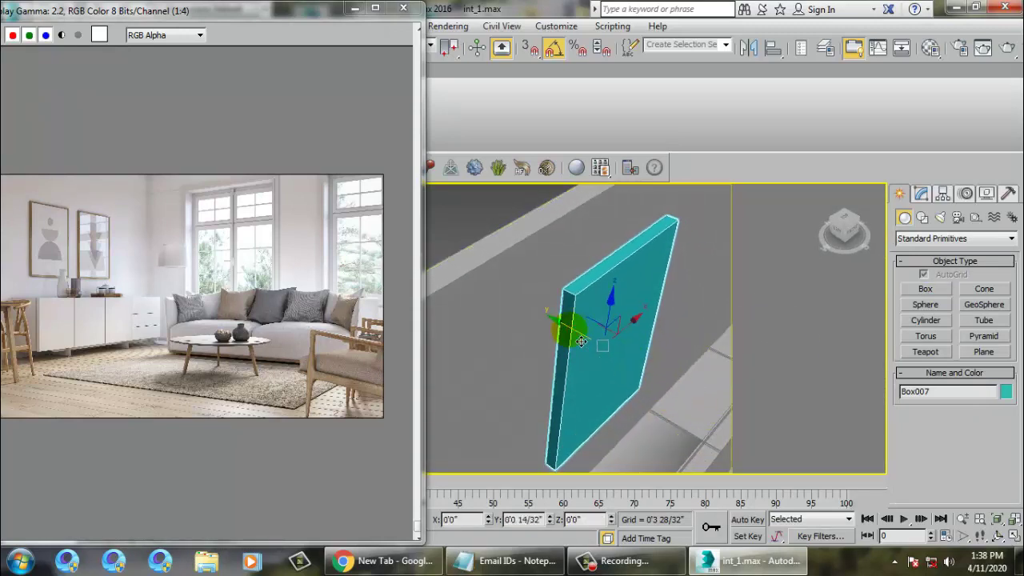
key(r)
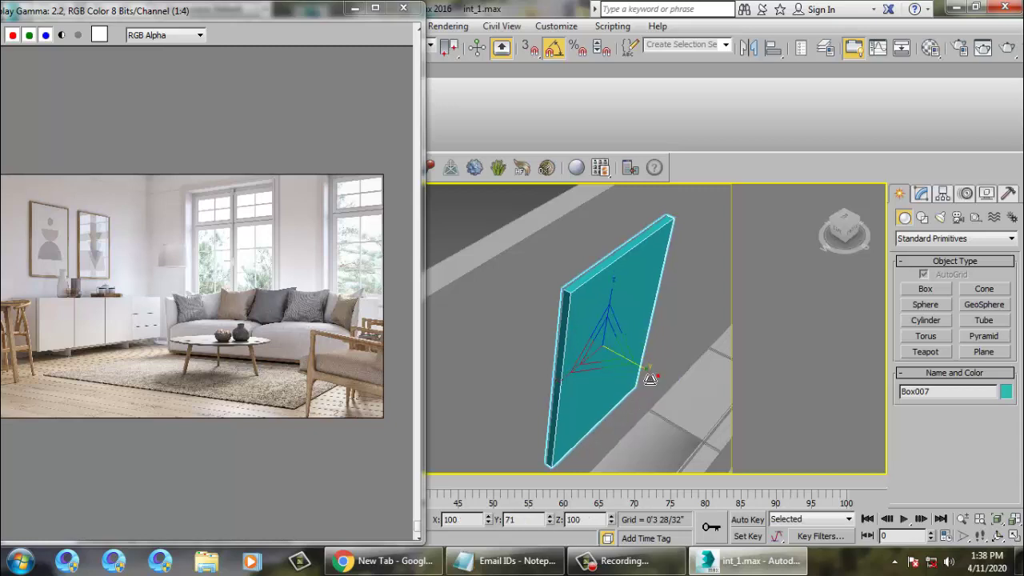
key(w)
Convert the thin wall box to an Editable Poly
alt+middle_drag(633, 347, 576, 309)
right_click(568, 279)
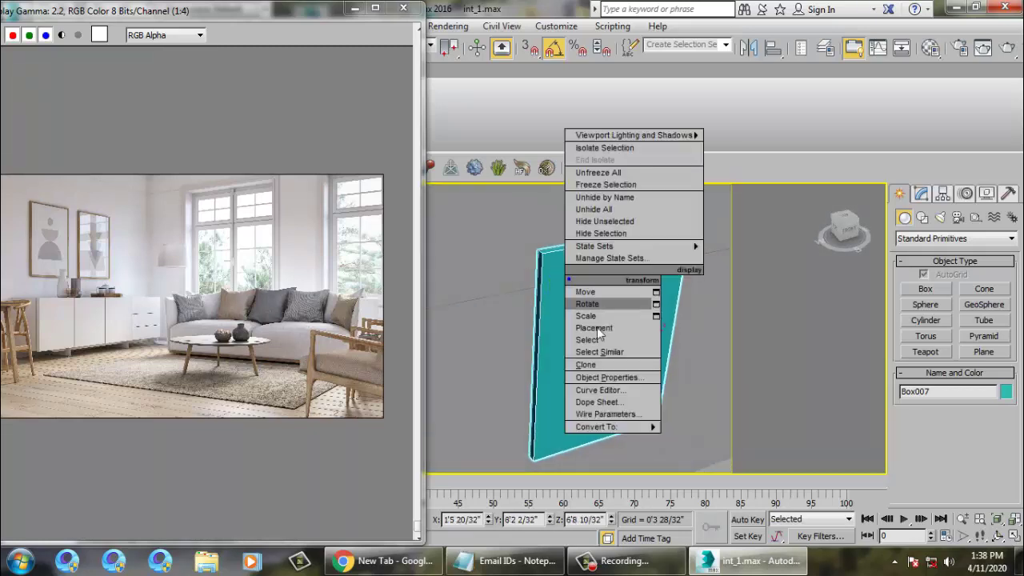
mouse_move(632, 427)
click(688, 438)
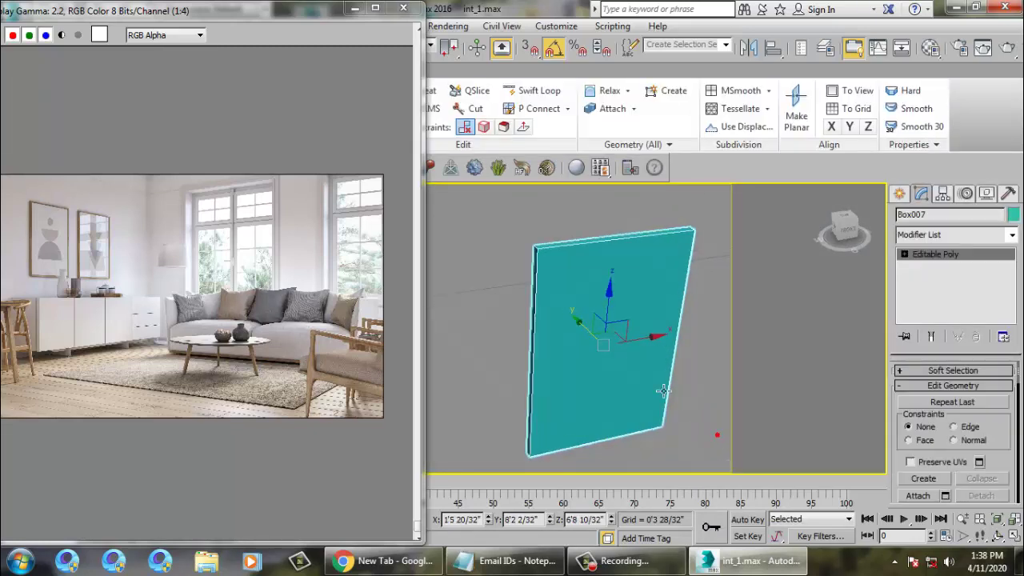
Select the wall box's front polygon and inset it by 0'1 12/32"
key(4)
click(642, 302)
alt+middle_drag(642, 301, 642, 320)
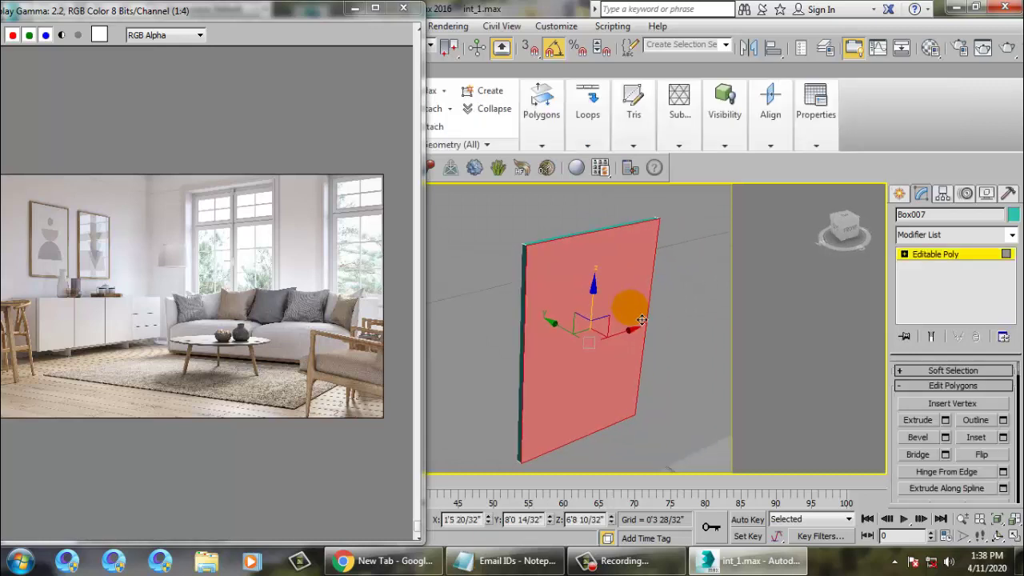
click(1004, 438)
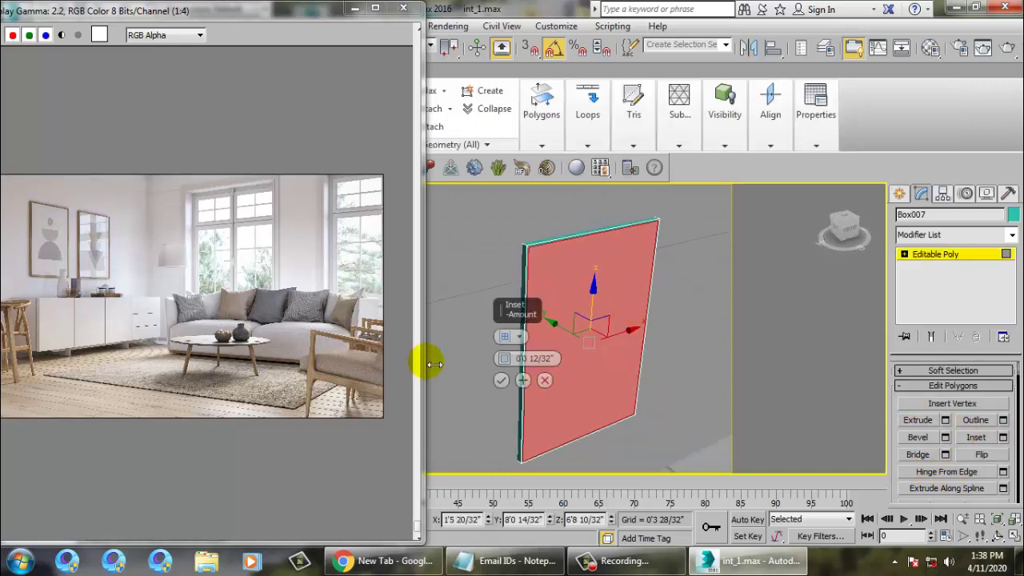
drag(506, 360, 505, 349)
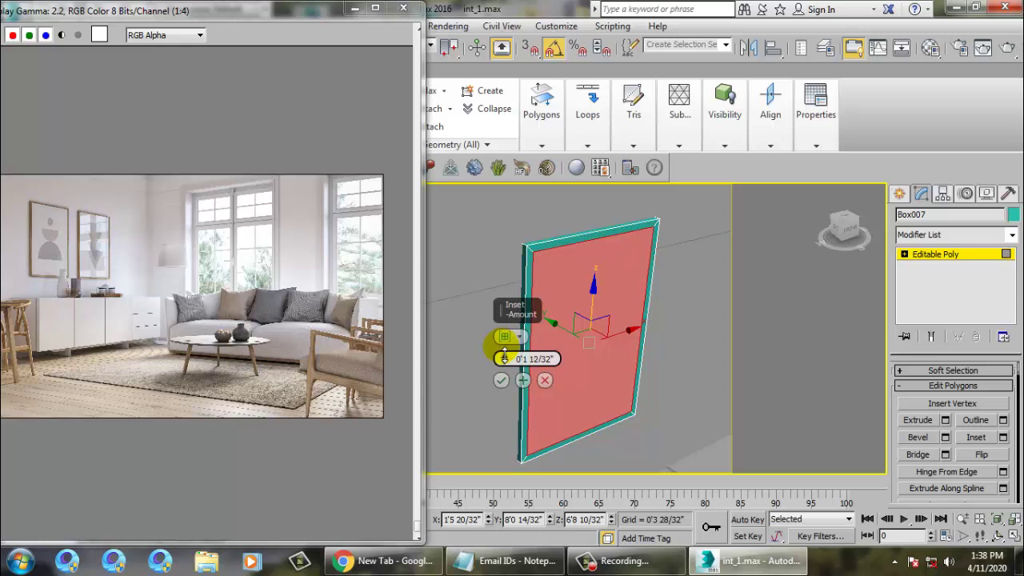
click(501, 380)
Bevel the inset polygon with a height of -0'1" and an outline of -0'0 25/32", and leave polygon editing
scroll(602, 342, up, 3)
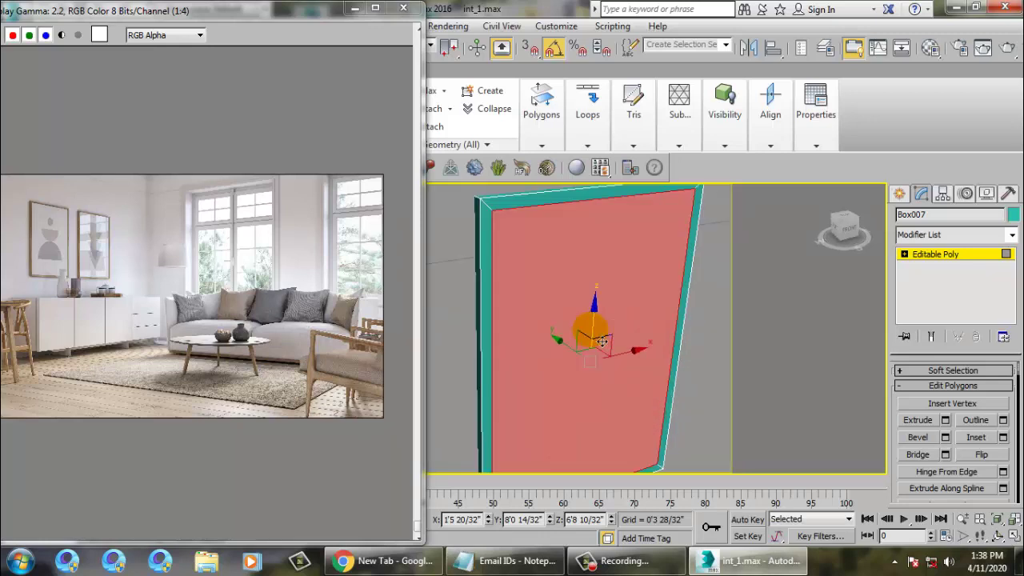
scroll(602, 342, up, 1)
scroll(602, 343, down, 3)
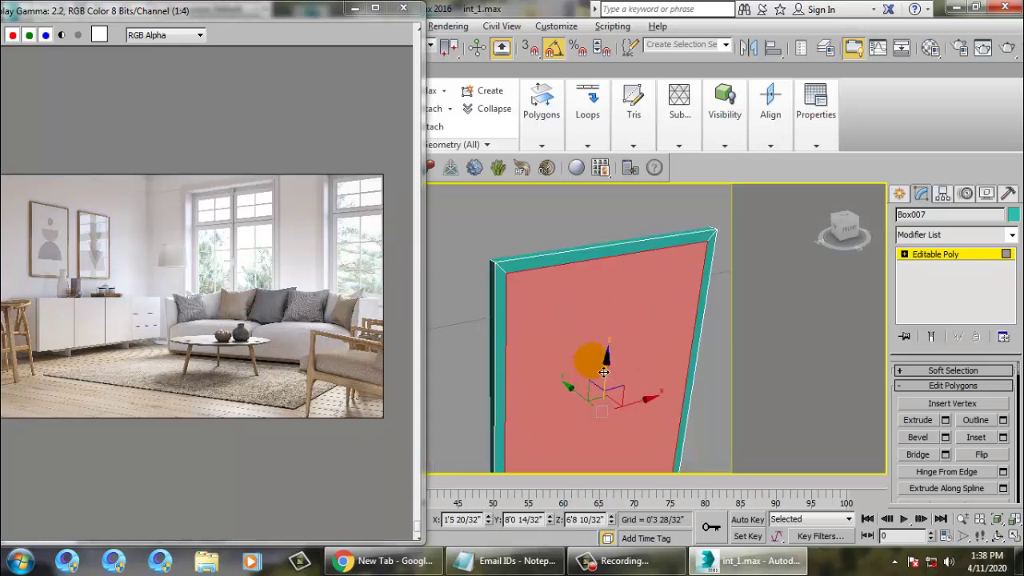
click(946, 438)
drag(509, 380, 520, 404)
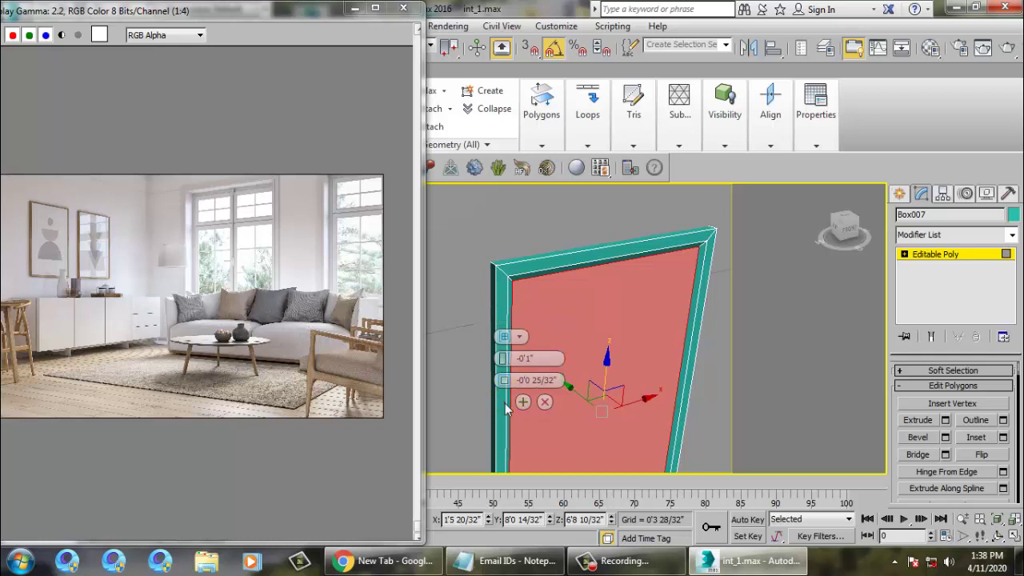
click(504, 402)
click(931, 254)
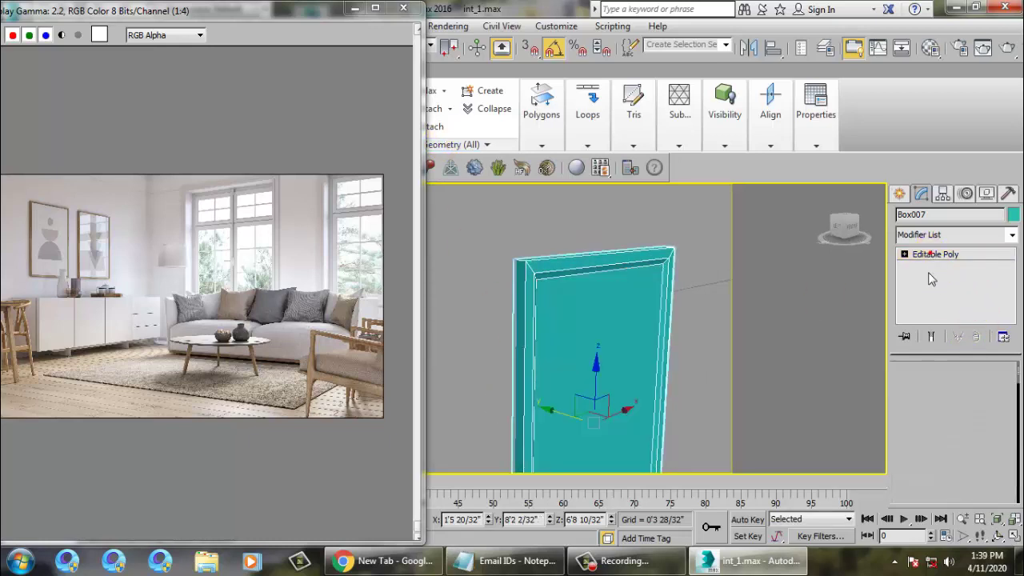
Add edge loops around the front border of the picture frame with Swift Loop
click(525, 91)
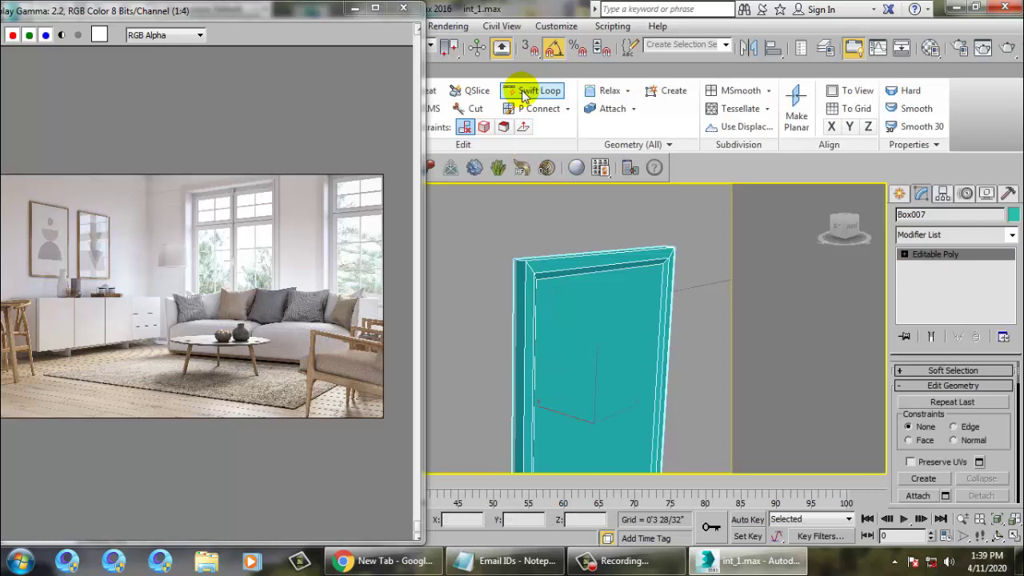
click(522, 92)
middle_drag(622, 285, 634, 311)
scroll(616, 300, up, 5)
middle_drag(514, 304, 793, 147)
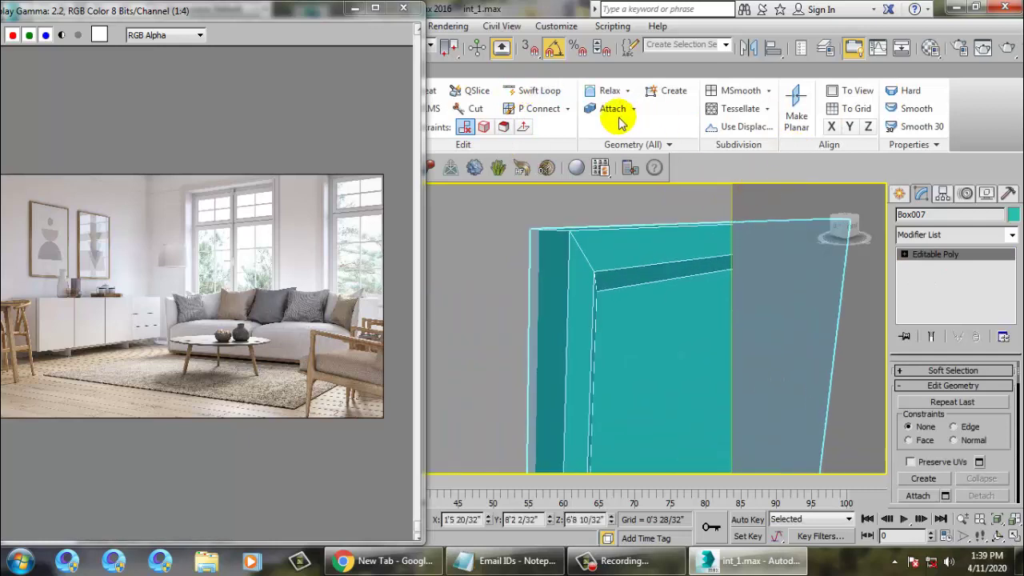
click(535, 91)
click(588, 262)
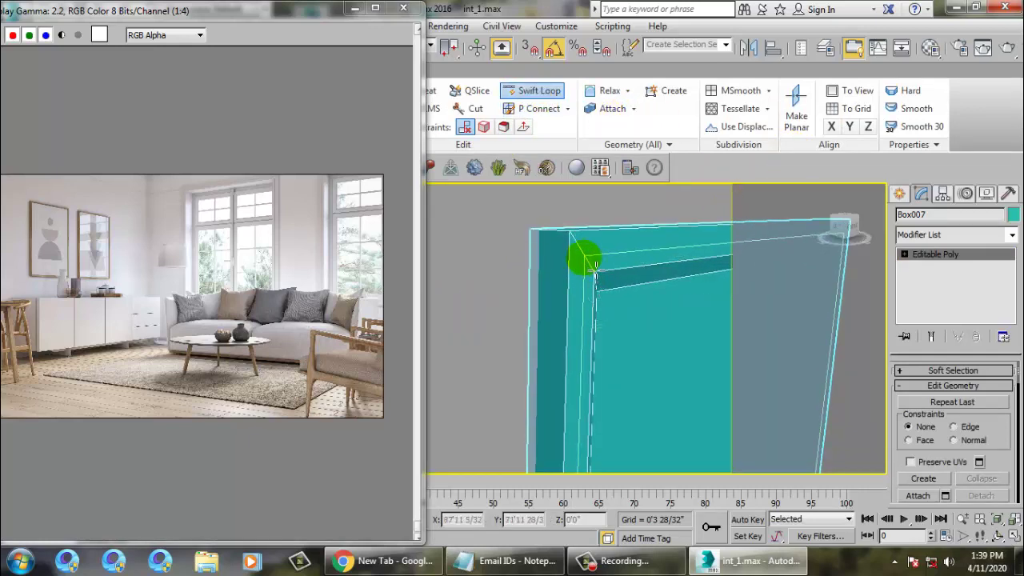
click(596, 267)
alt+middle_drag(599, 268, 681, 307)
scroll(664, 312, up, 4)
right_click(643, 308)
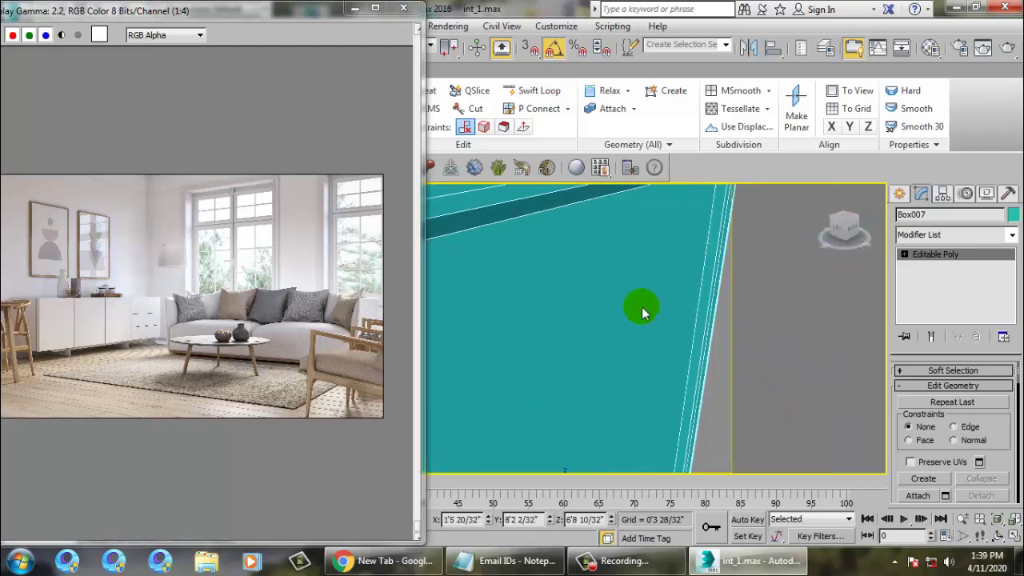
Pull the new edge loop on the frame's front border about 13/32" out from the wall
key(2)
middle_drag(585, 306, 704, 333)
middle_drag(553, 318, 456, 269)
scroll(592, 356, down, 6)
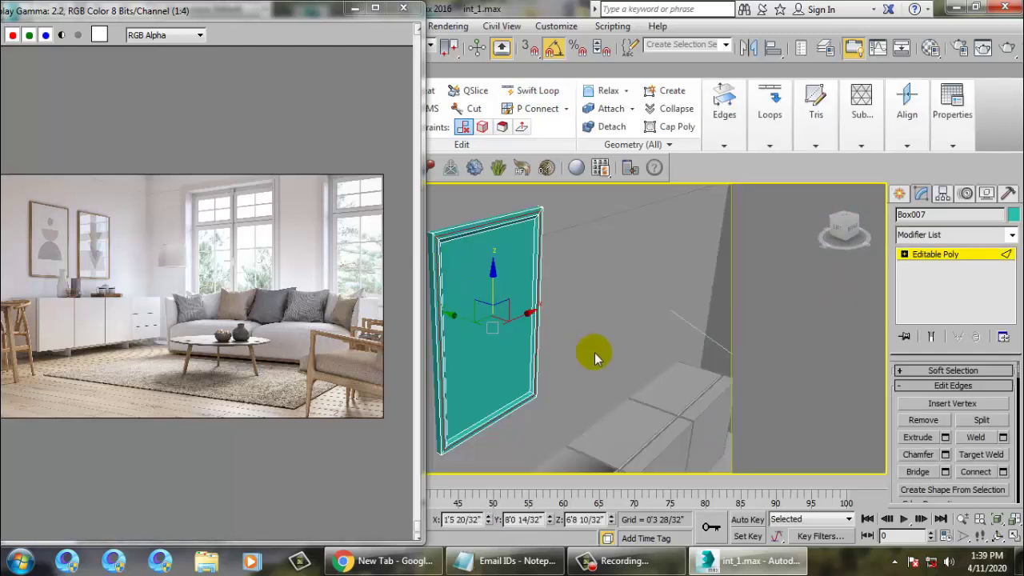
scroll(560, 362, up, 4)
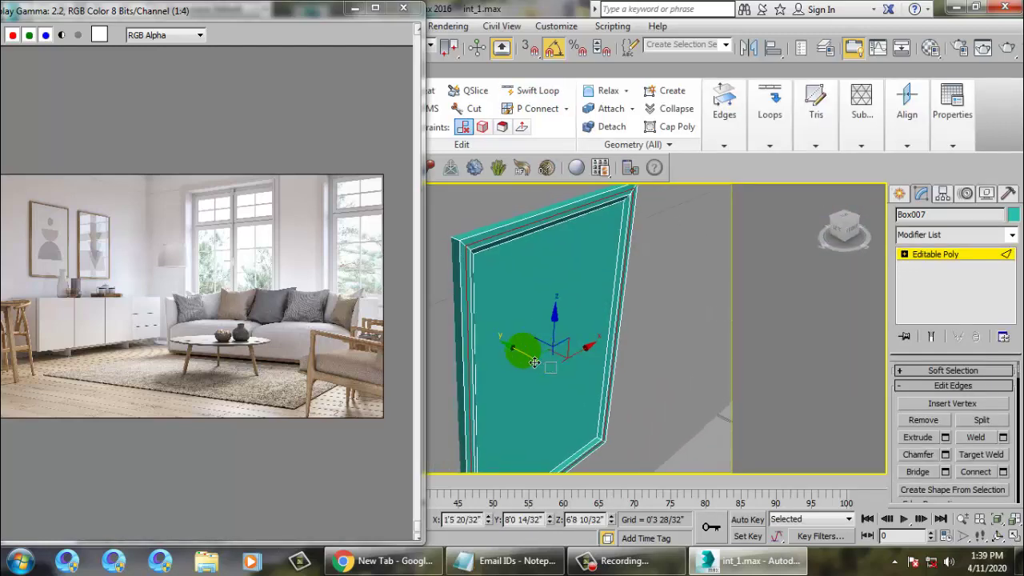
drag(535, 362, 536, 364)
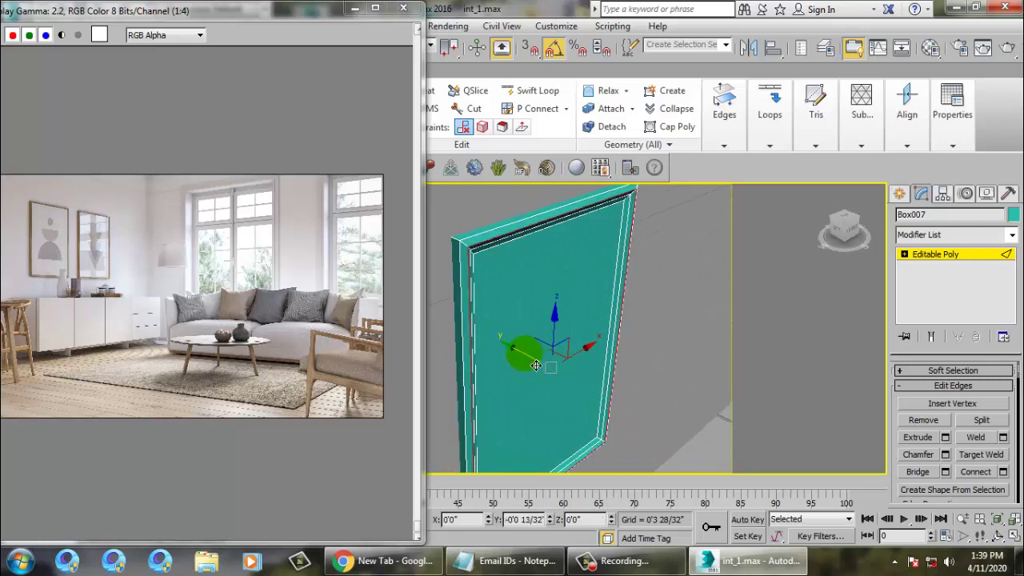
Chamfer the raised edge loop by 0'1 5/32" with 5 segments, and leave edge editing
scroll(536, 364, down, 3)
middle_drag(535, 347, 629, 425)
scroll(546, 348, up, 4)
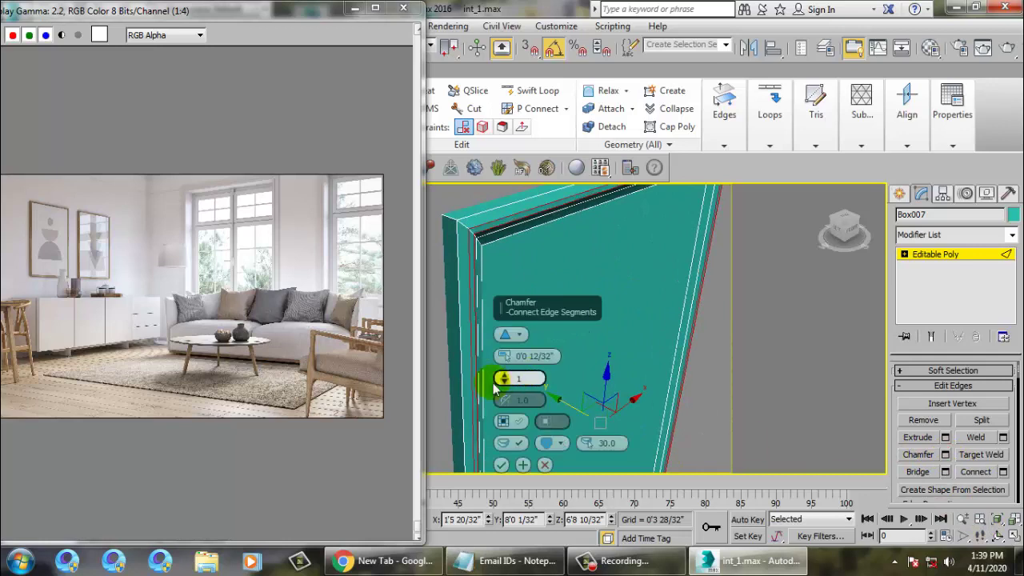
click(505, 376)
mouse_move(504, 376)
mouse_down()
mouse_move(505, 358)
mouse_move(506, 391)
mouse_up()
click(521, 444)
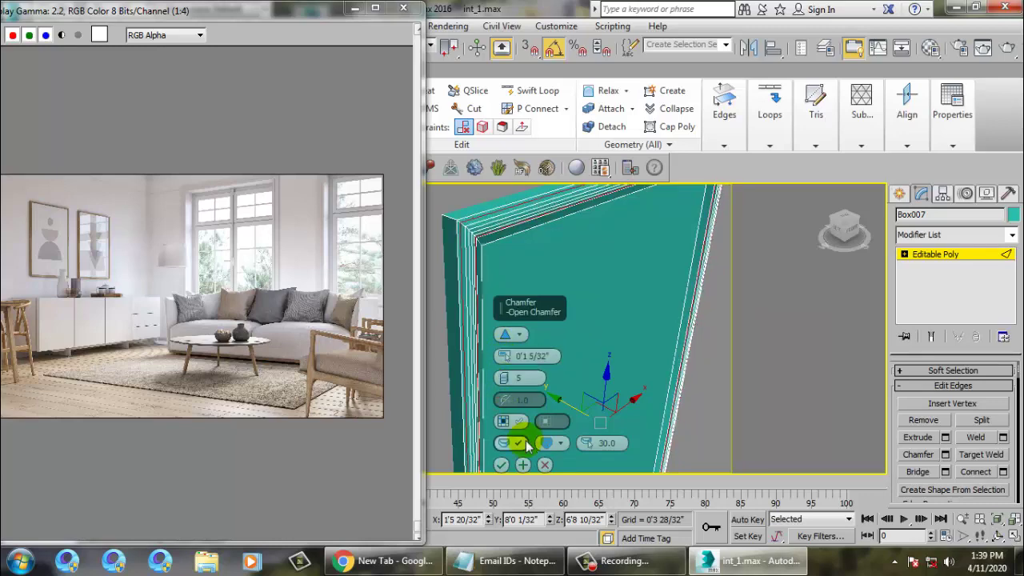
click(501, 467)
alt+middle_drag(502, 466, 515, 346)
scroll(583, 377, down, 5)
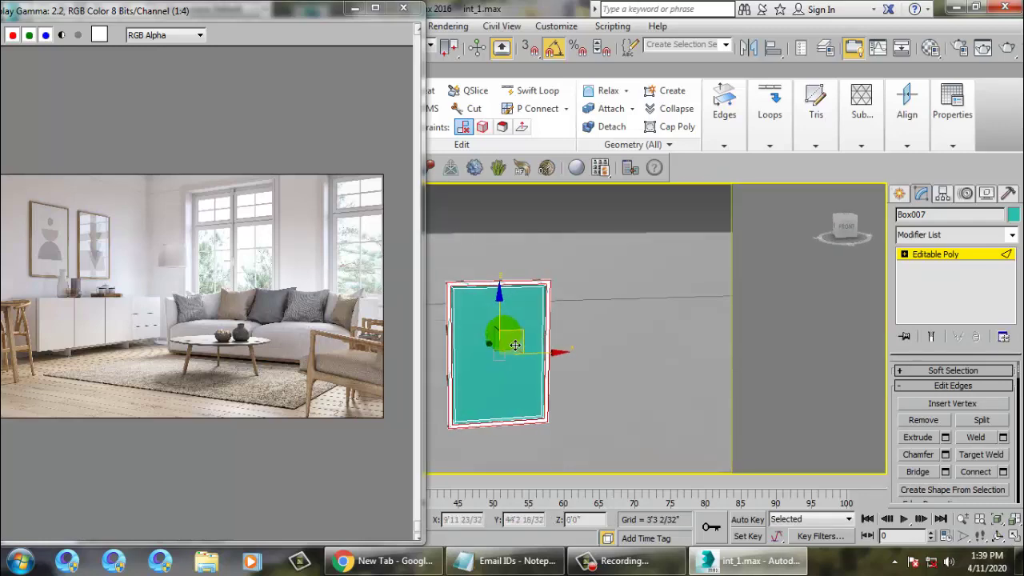
click(953, 256)
Clone the picture frame as one copy, placed slightly lower to its right on the wall in the Front view
key(alt+w)
mouse_move(684, 288)
middle_down()
mouse_move(624, 289)
mouse_move(680, 289)
middle_up()
key(alt+w)
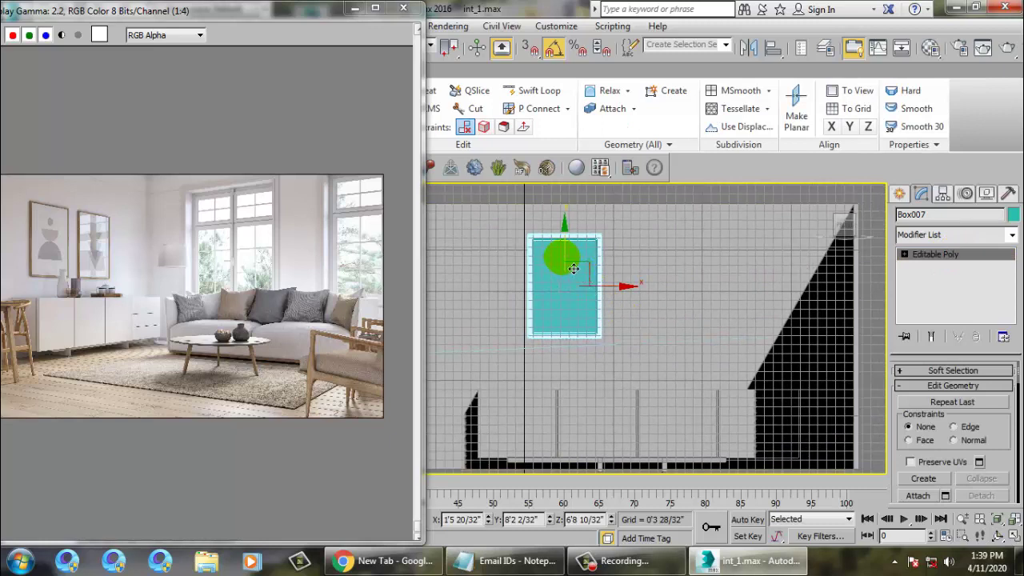
mouse_move(567, 258)
mouse_down()
mouse_move(581, 282)
mouse_move(622, 297)
mouse_move(730, 312)
mouse_up()
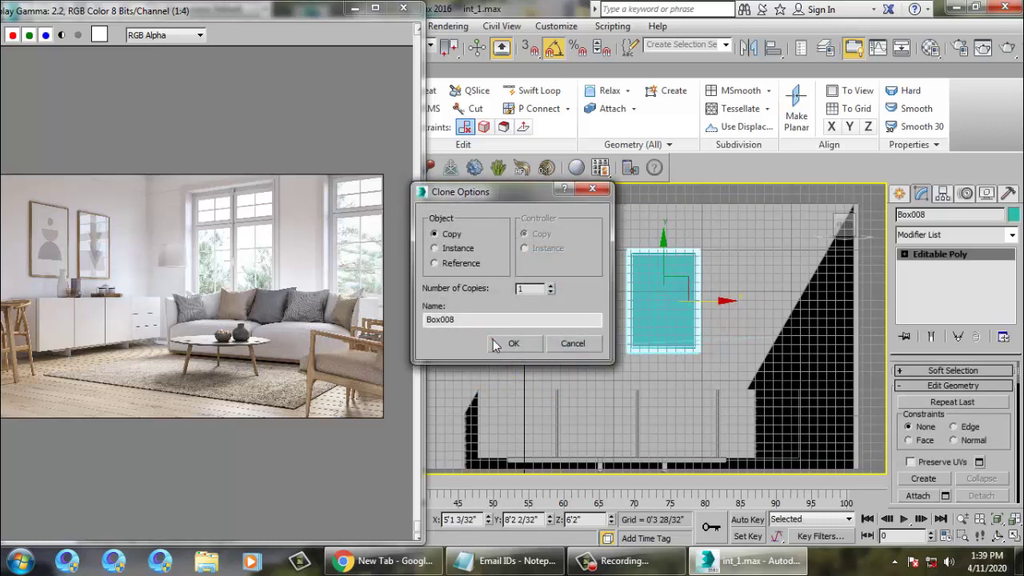
click(508, 344)
Check both frames in Perspective, and switch to the camera view to compare them with the reference image
key(alt+w)
click(777, 426)
key(alt+w)
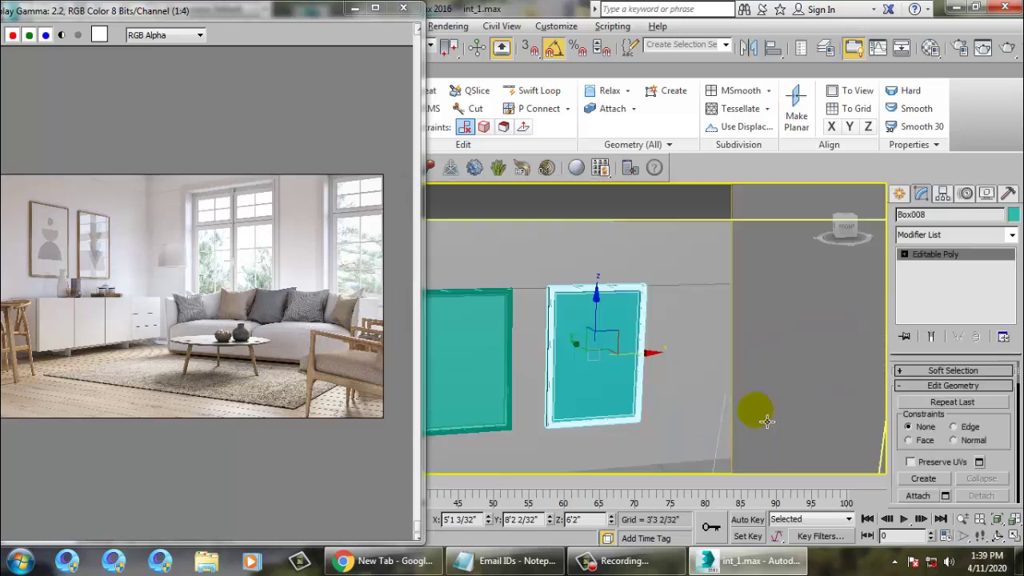
text(xc)
click(683, 373)
key(c)
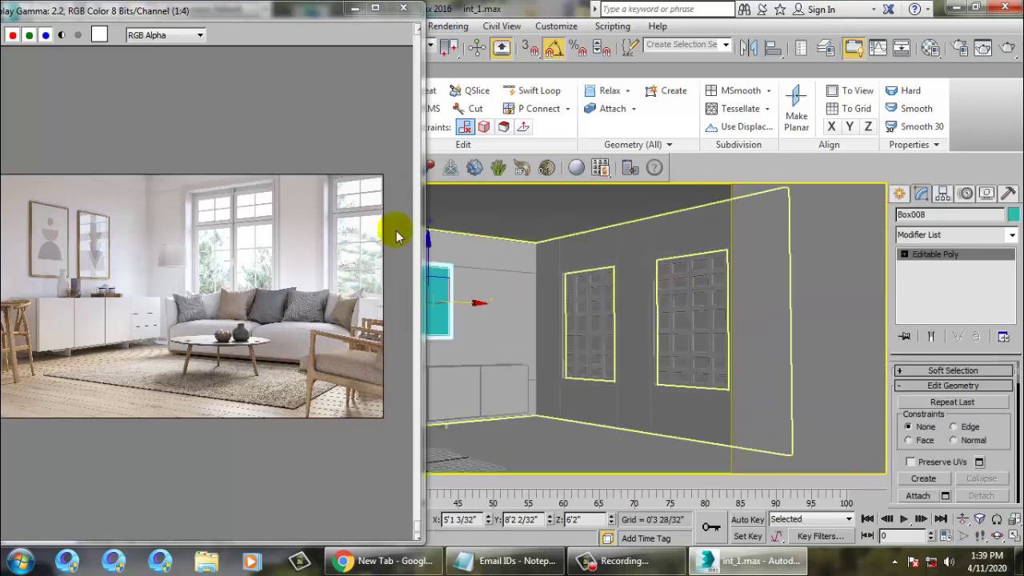
Draw a ChamferBox carpet on the floor in the Top view, about 10'11" long, 7'8" wide and 0'4" high, with about a 0'9" fillet
drag(292, 16, 369, 91)
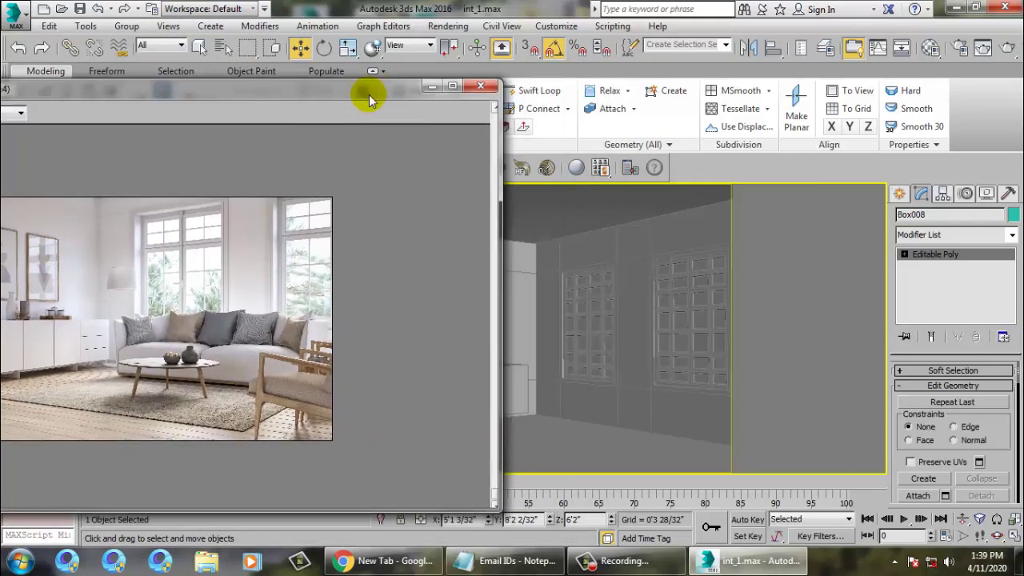
click(576, 208)
mouse_move(647, 318)
alt+middle_down()
mouse_move(805, 309)
mouse_move(613, 315)
mouse_move(623, 320)
alt+middle_up()
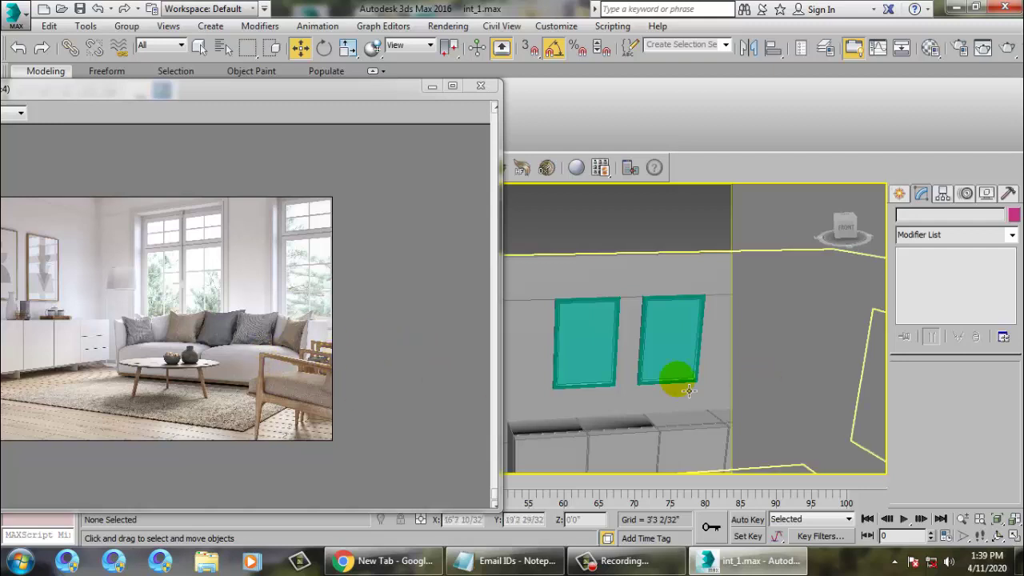
alt+middle_drag(677, 382, 655, 365)
scroll(619, 362, up, 3)
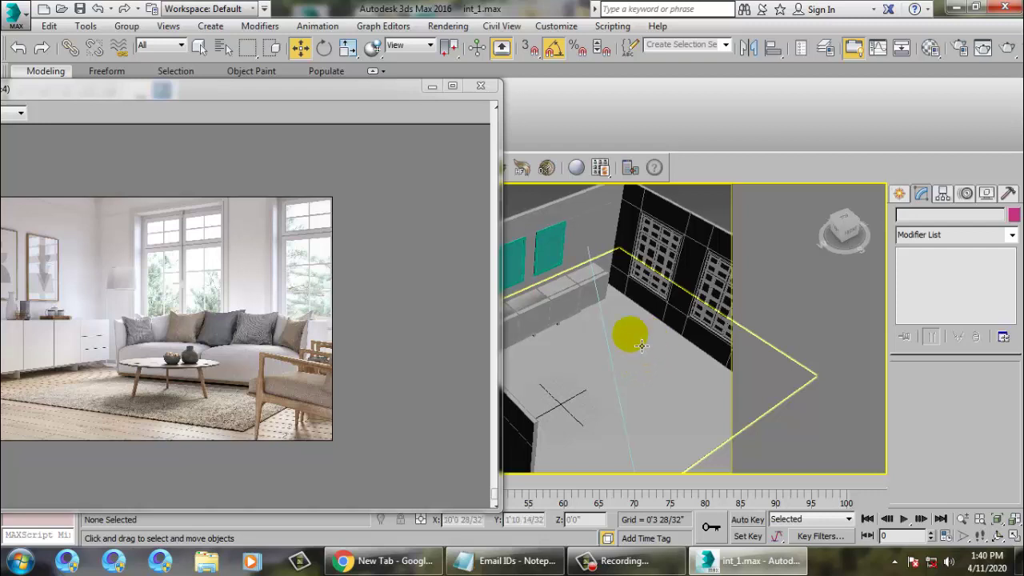
alt+middle_drag(642, 345, 710, 327)
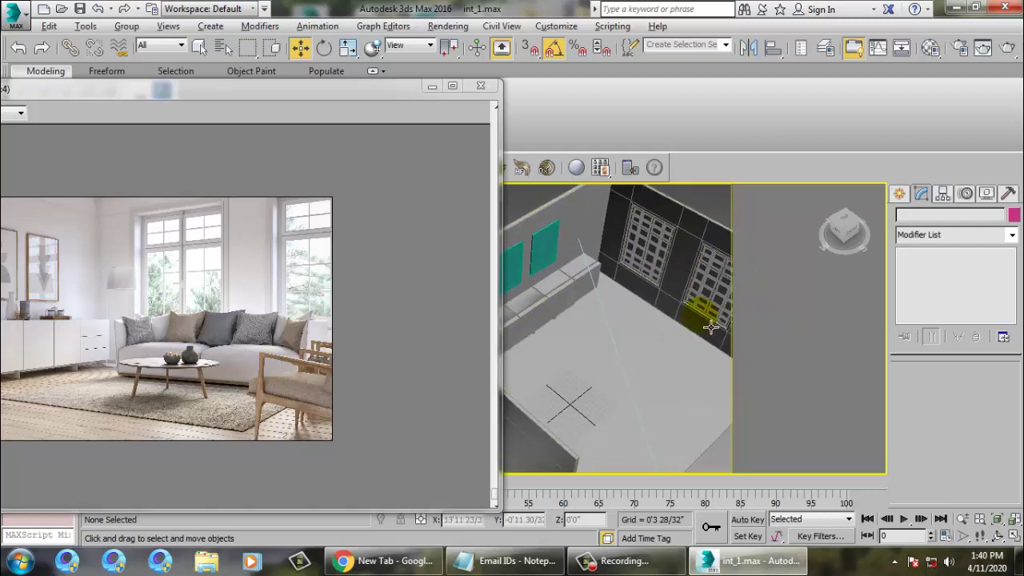
click(900, 193)
click(922, 237)
click(930, 263)
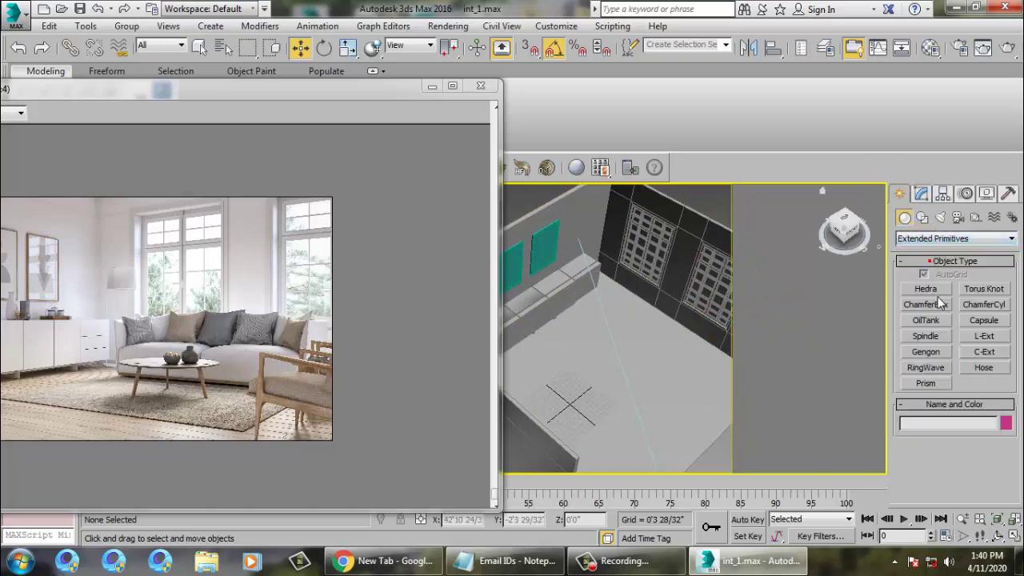
click(928, 305)
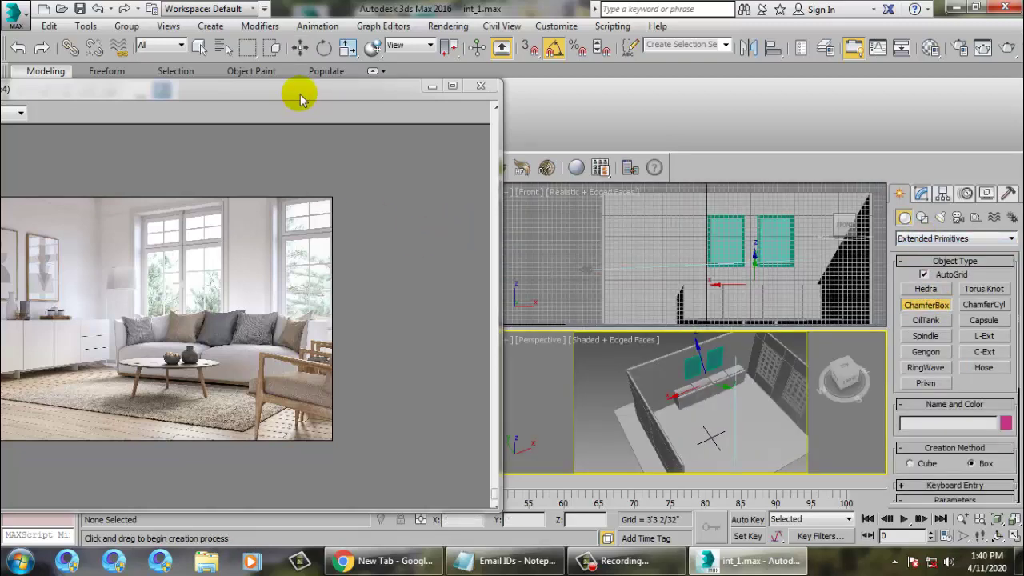
drag(300, 97, 109, 117)
click(439, 261)
key(alt+w)
scroll(460, 275, down, 5)
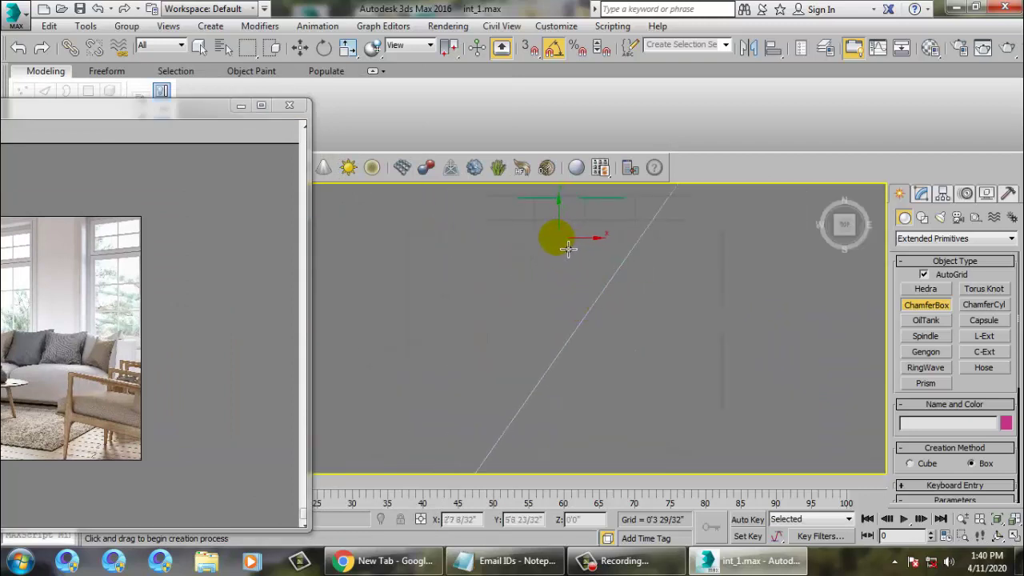
drag(534, 261, 672, 432)
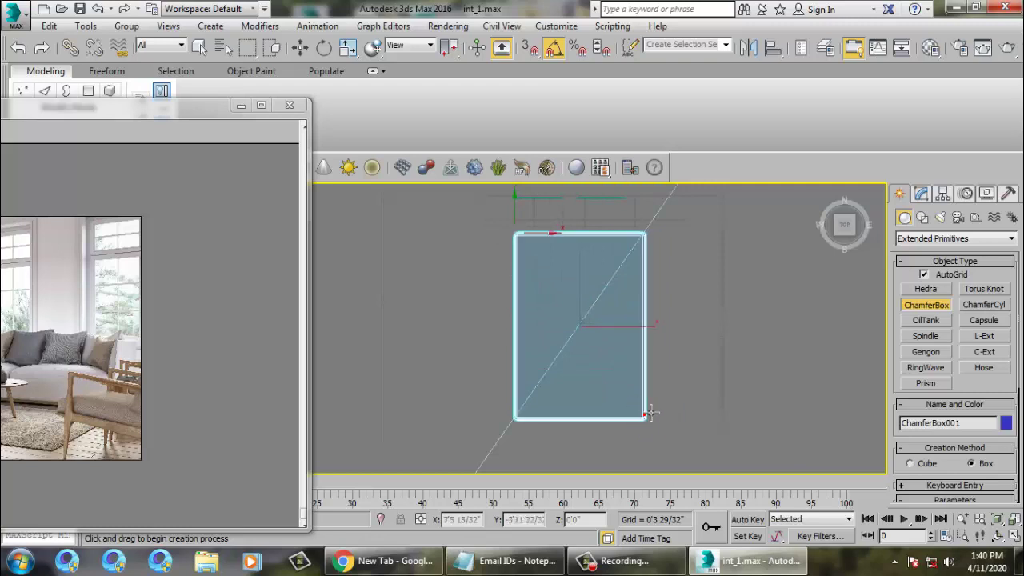
Scale the carpet box to about 131% along X in the Perspective view, widening it toward the proportions of the reference rug
key(w)
key(z)
key(alt+w)
scroll(681, 424, down, 4)
alt+middle_drag(680, 424, 446, 281)
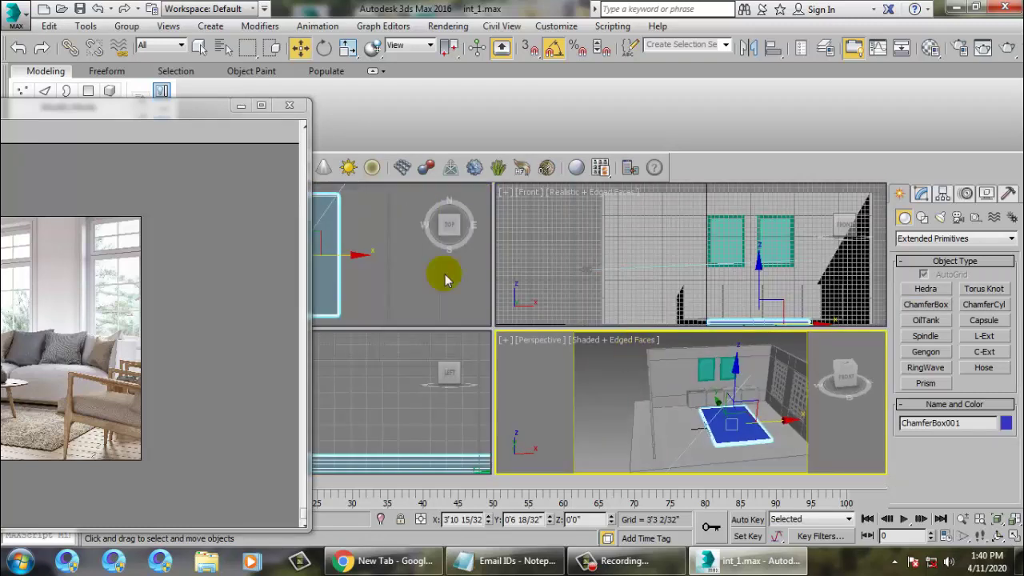
drag(135, 108, 315, 84)
scroll(736, 416, up, 4)
key(alt+w)
scroll(664, 377, up, 3)
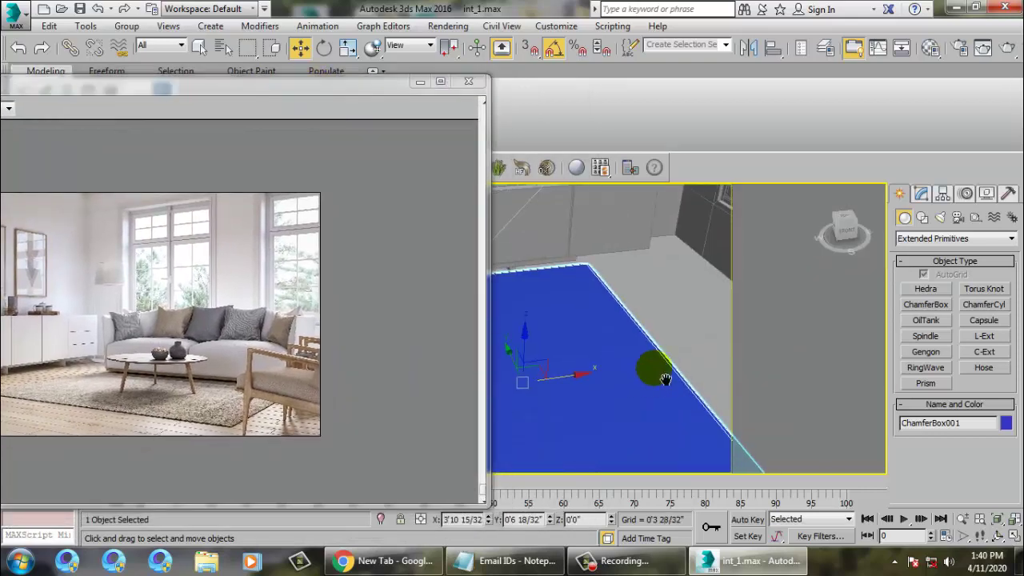
key(r)
scroll(647, 365, down, 5)
middle_drag(647, 365, 662, 370)
drag(575, 373, 558, 377)
drag(185, 91, 232, 67)
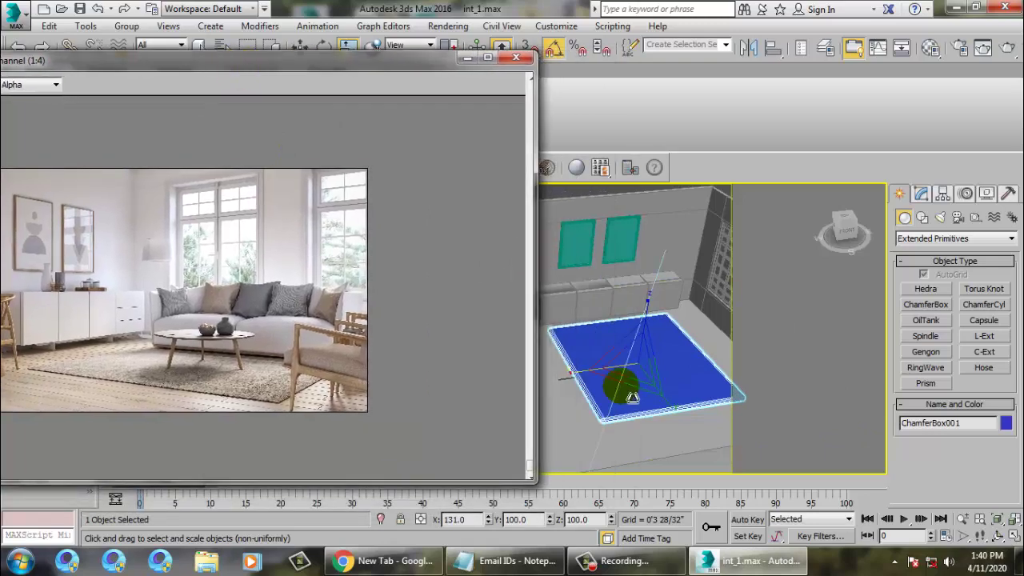
Reduce the carpet box to a thin slab with a height of 0'0 12/32" and a fillet of 0'0 30/32"
click(632, 376)
alt+middle_drag(652, 380, 704, 376)
scroll(667, 370, up, 2)
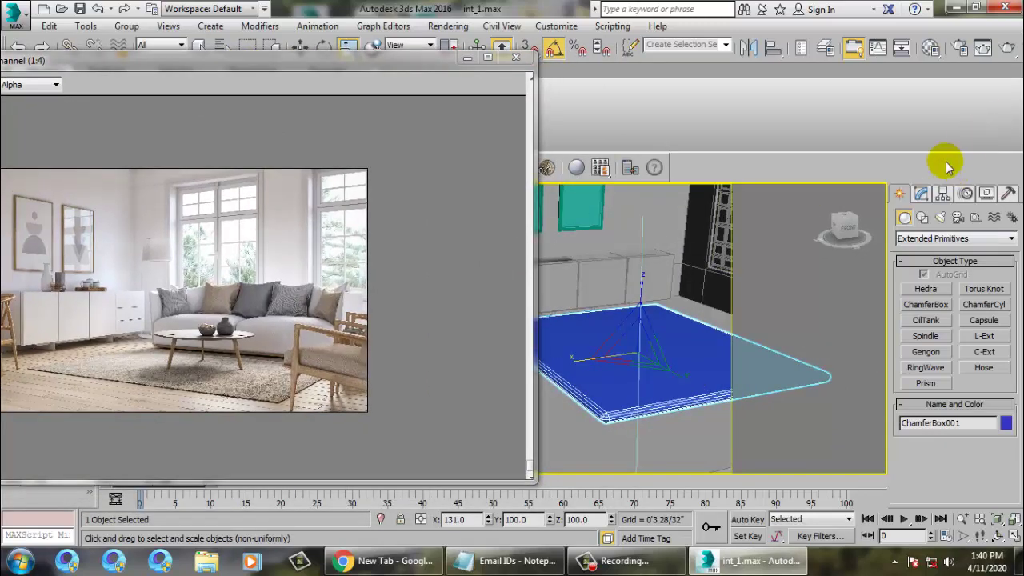
click(921, 195)
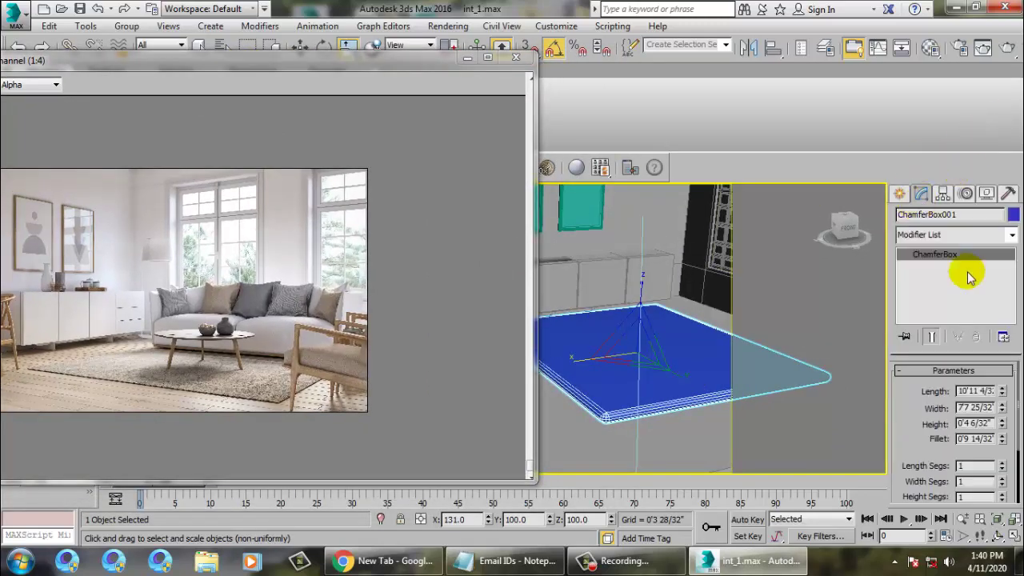
drag(1003, 424, 1011, 24)
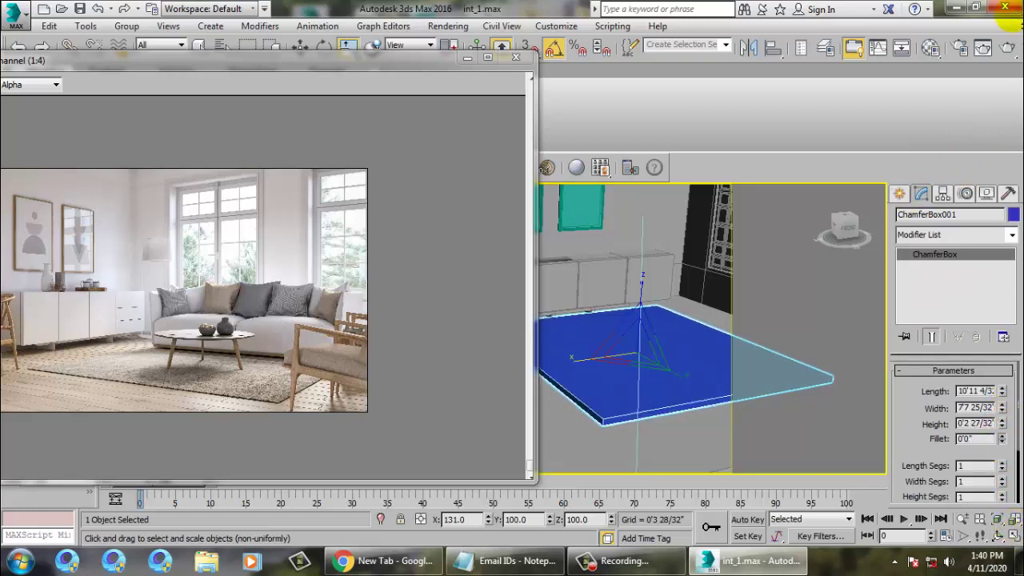
drag(1013, 519, 1010, 497)
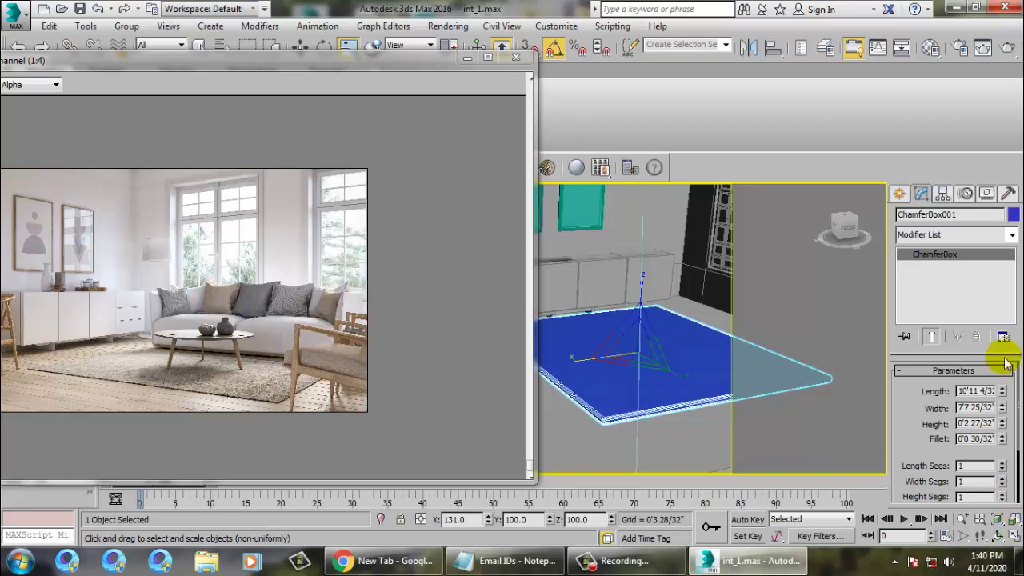
drag(1005, 429, 1010, 486)
Return to the uniform scale mode and narrow the carpet along X by scaling it to about 86%
alt+middle_drag(572, 300, 632, 342)
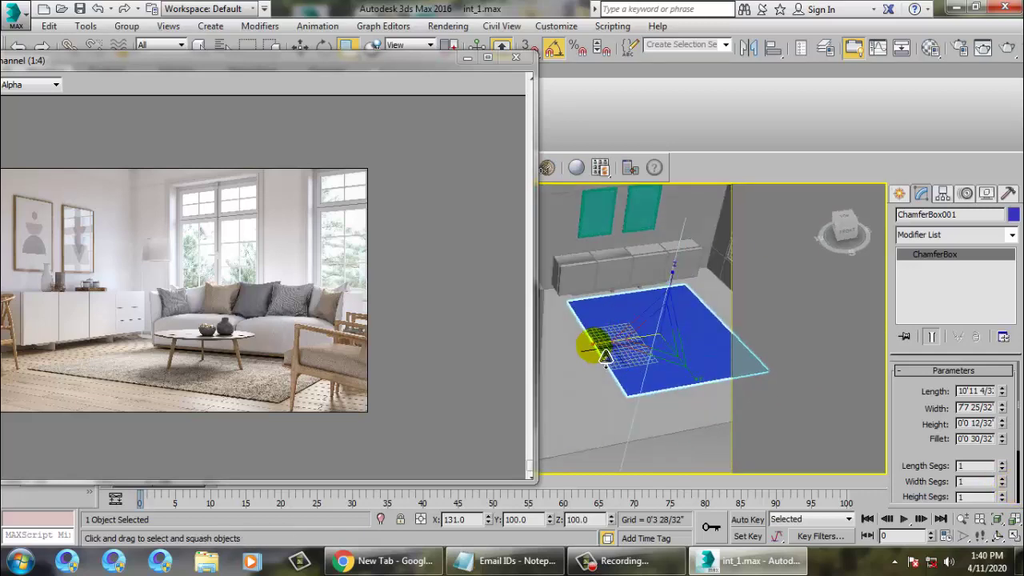
click(490, 112)
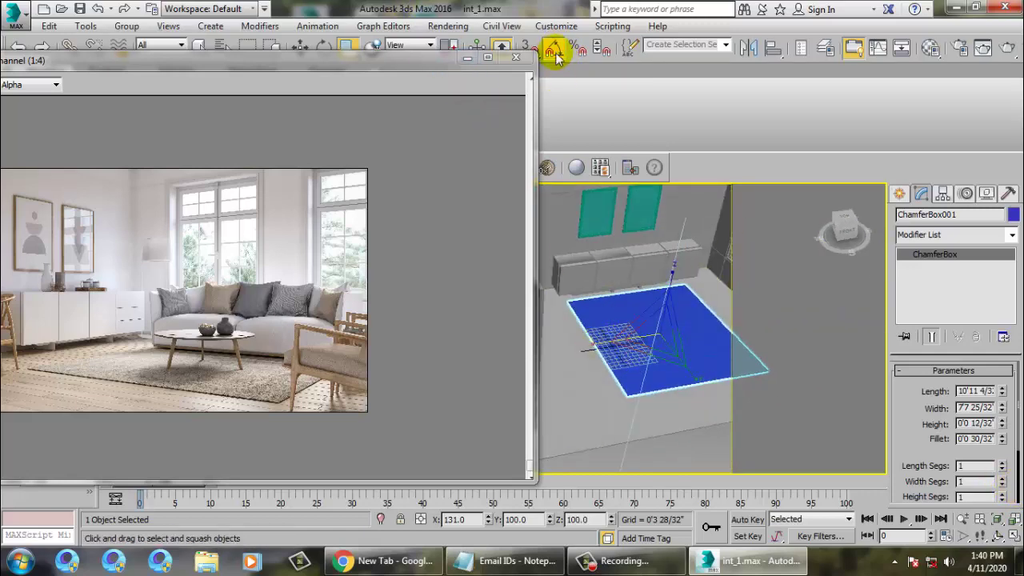
drag(398, 60, 387, 86)
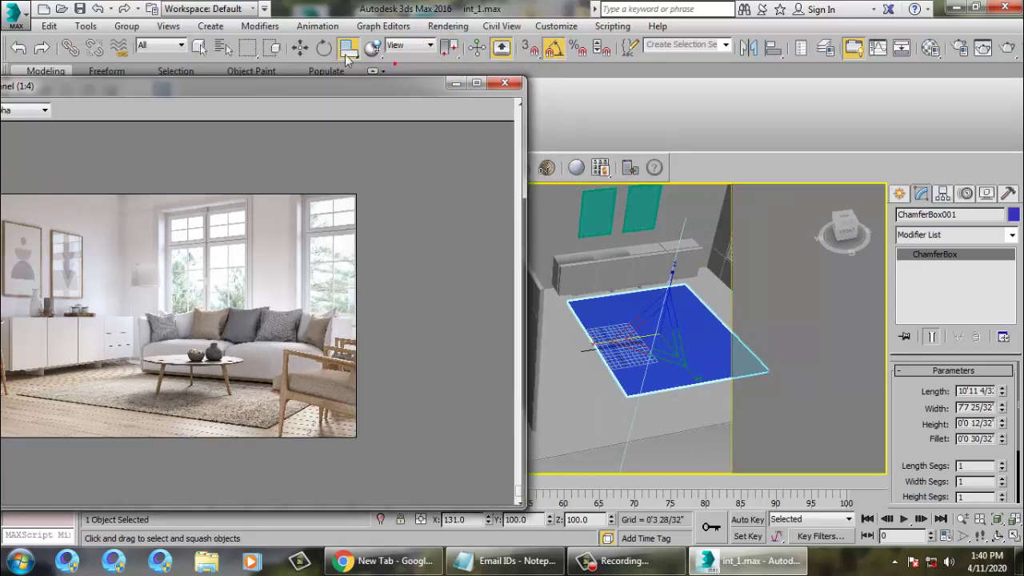
click(349, 52)
click(345, 80)
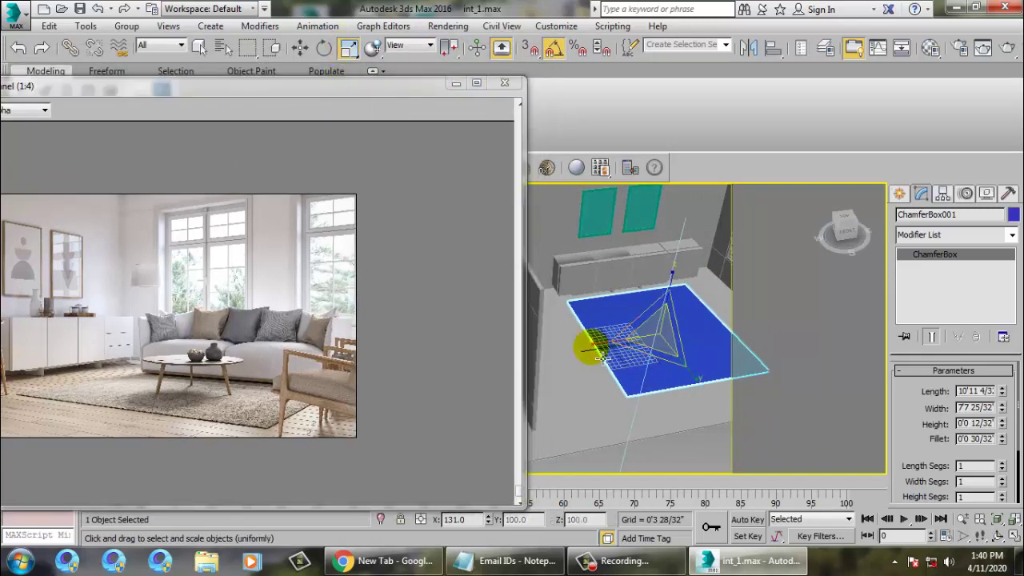
drag(590, 343, 613, 355)
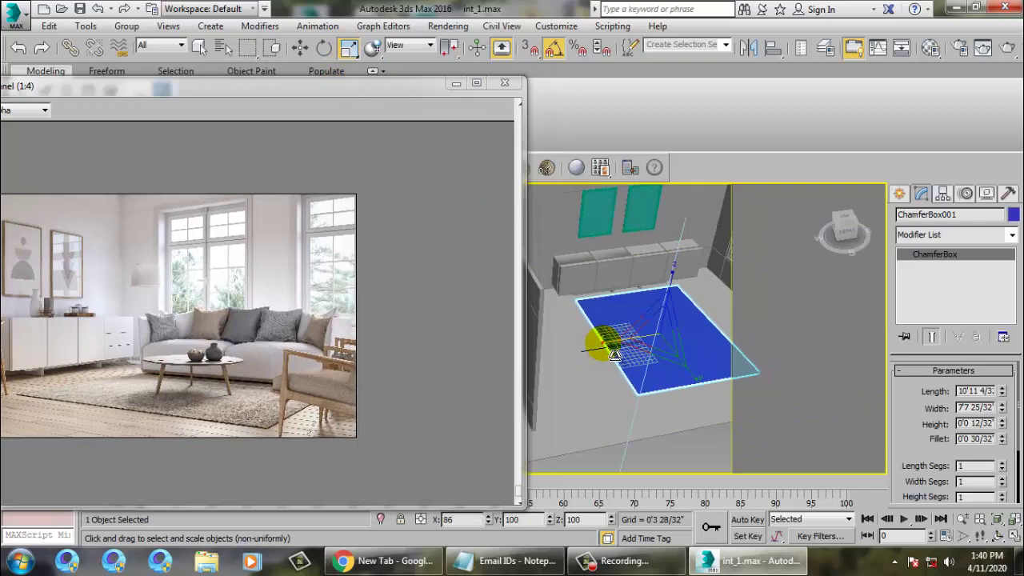
Move the carpet about 1'2" along negative X on the floor and check its placement in the room
key(w)
drag(714, 345, 699, 340)
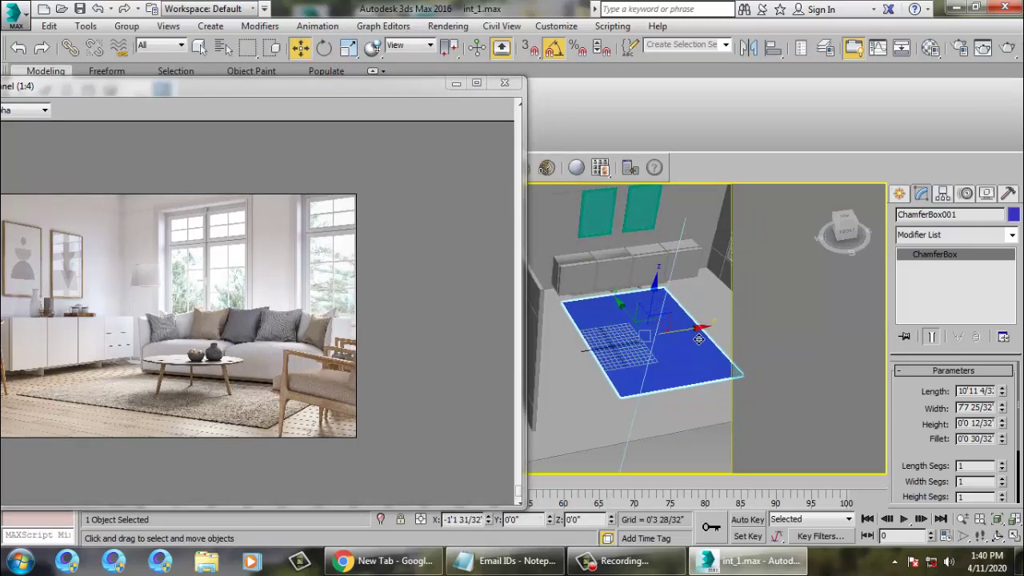
alt+middle_drag(699, 339, 678, 302)
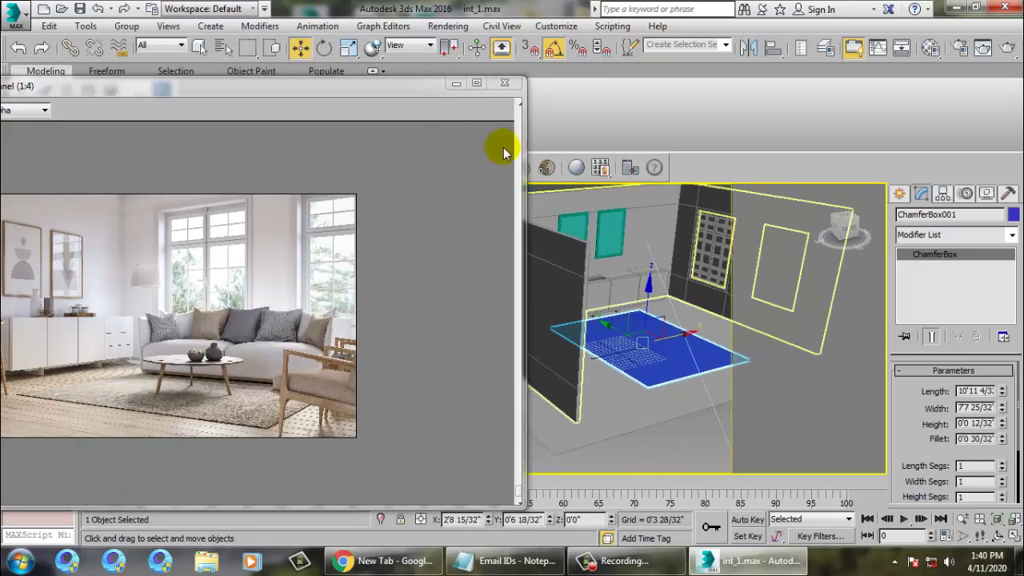
Minimize the reference image, switch to Chrome, open Google and search for "carpet texture"
click(454, 84)
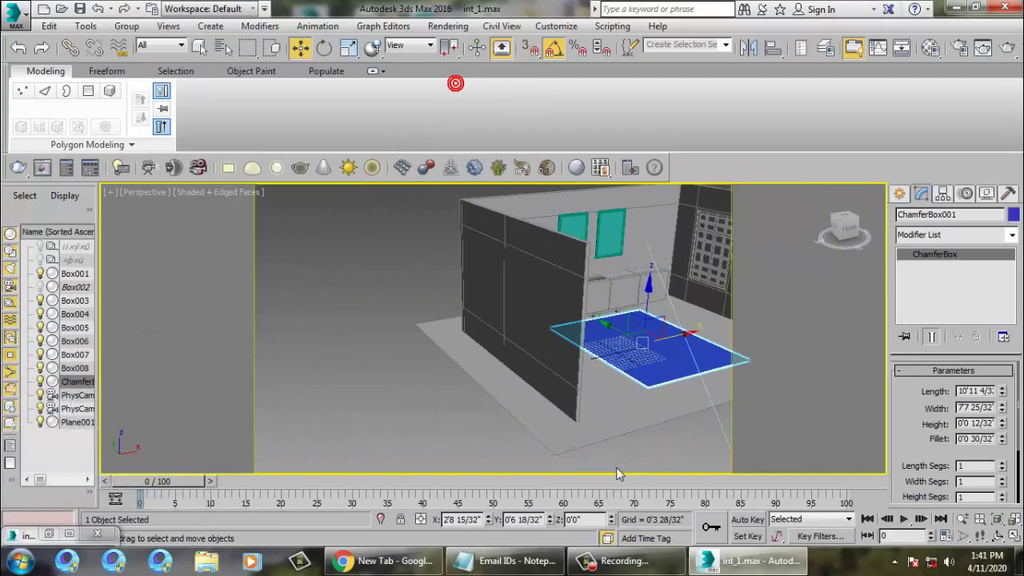
click(383, 564)
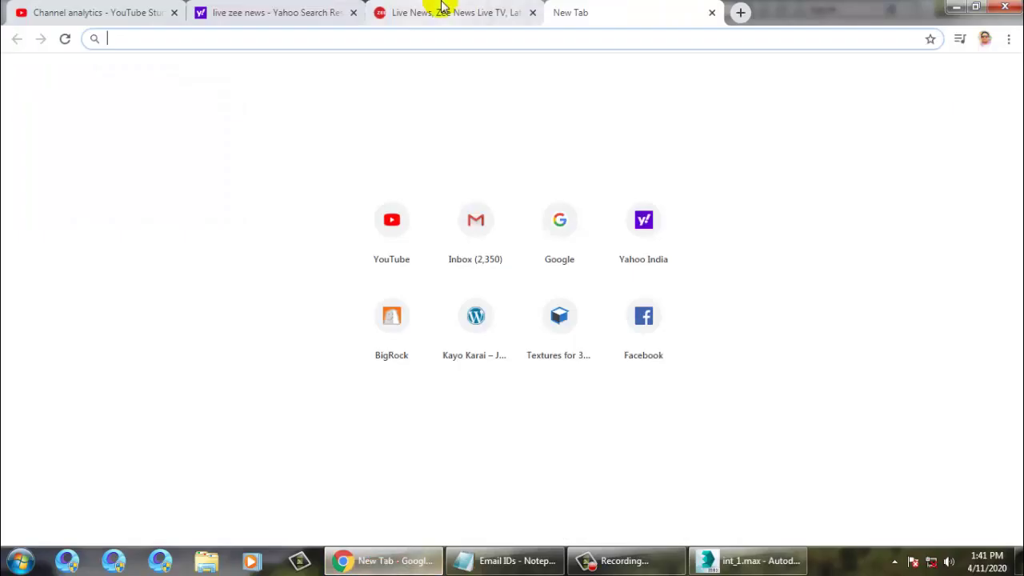
click(679, 40)
text(google)
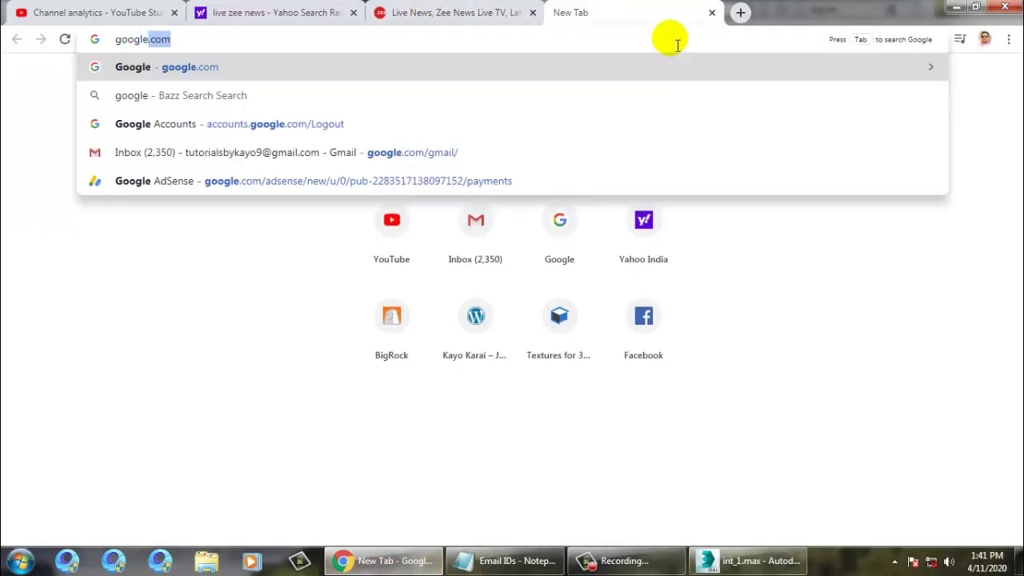
key(Return)
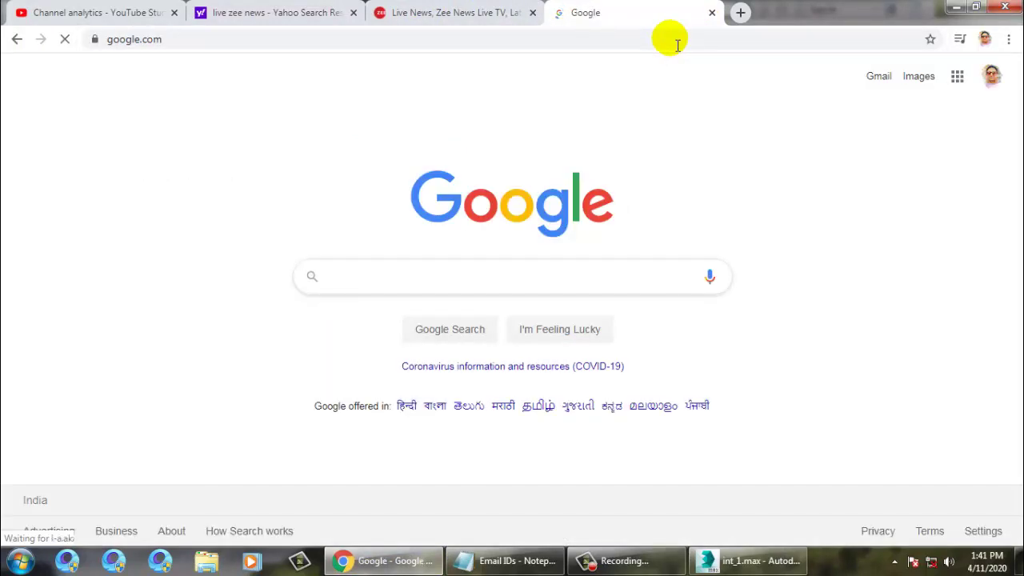
text(carpet texture)
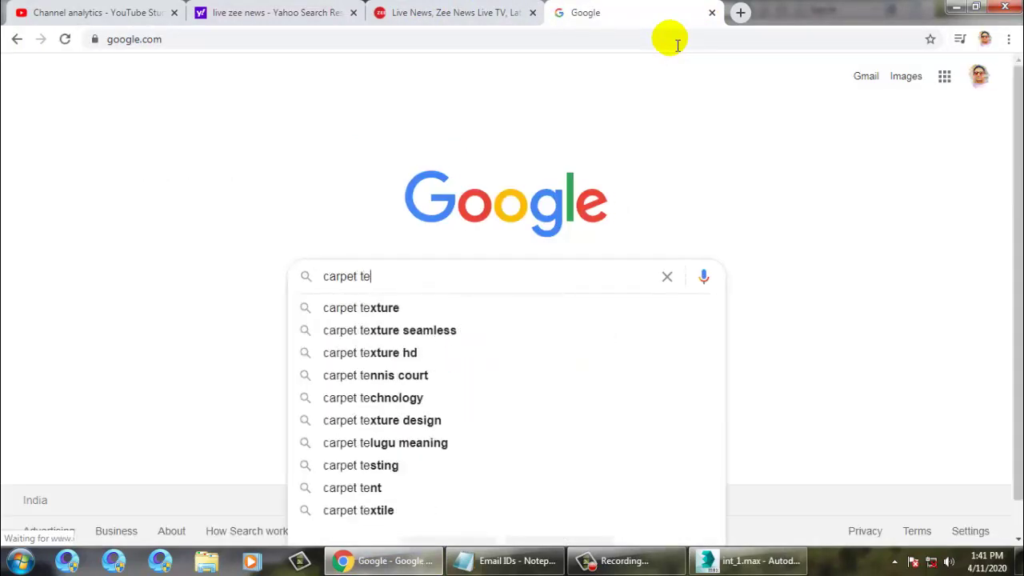
key(Return)
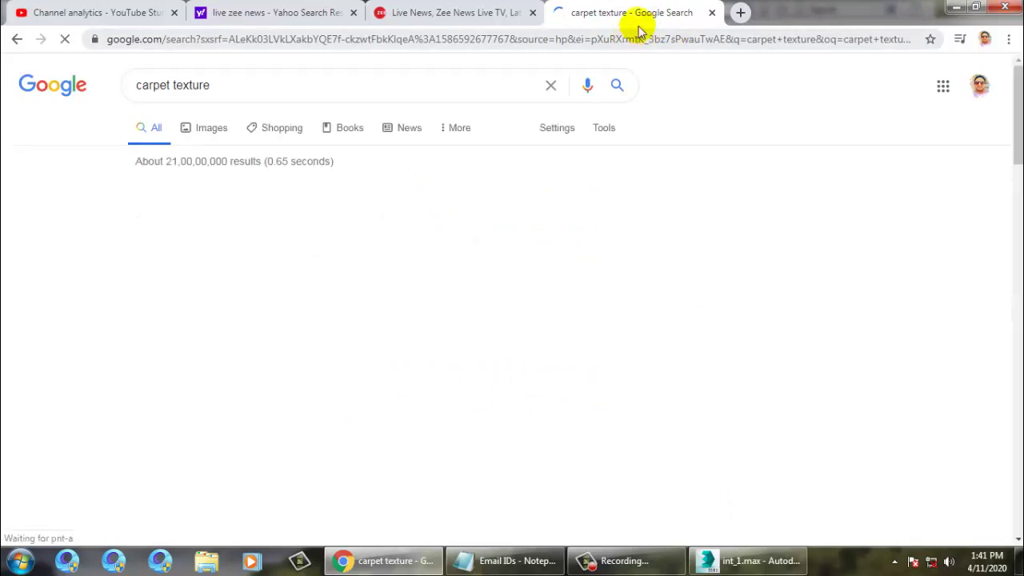
Show the image results for the "carpet texture" search
click(216, 129)
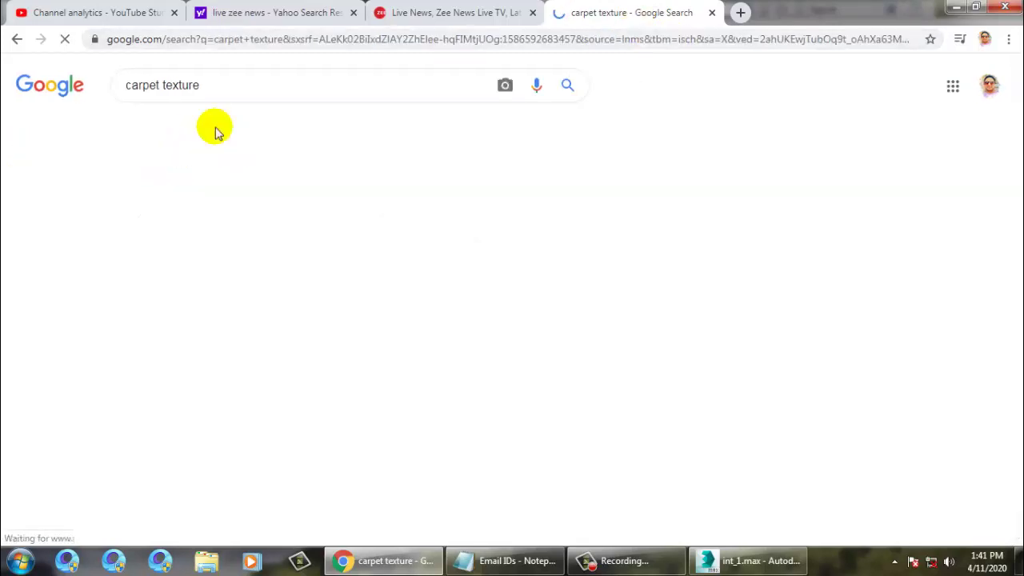
scroll(511, 392, down, 7)
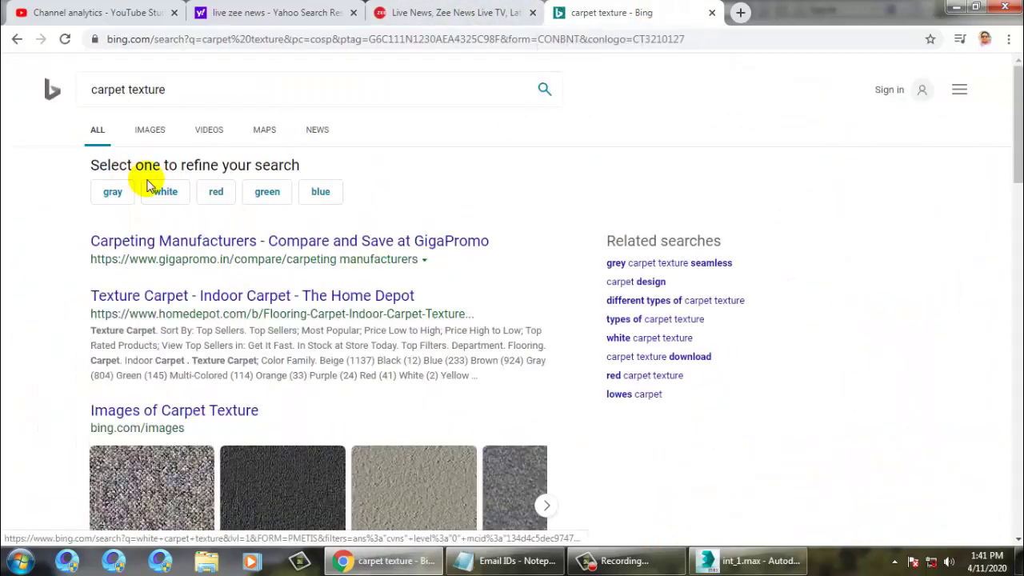
click(156, 132)
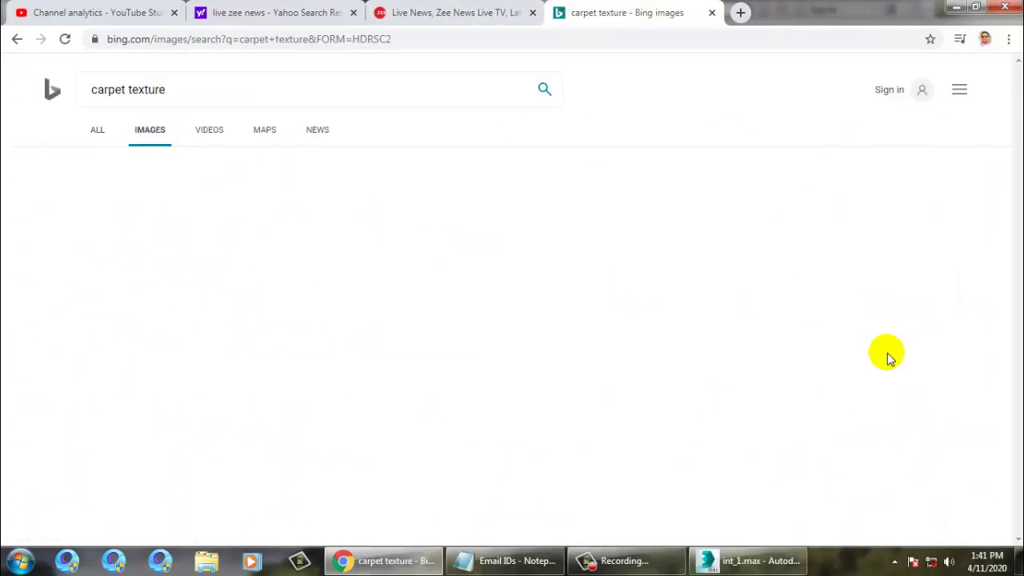
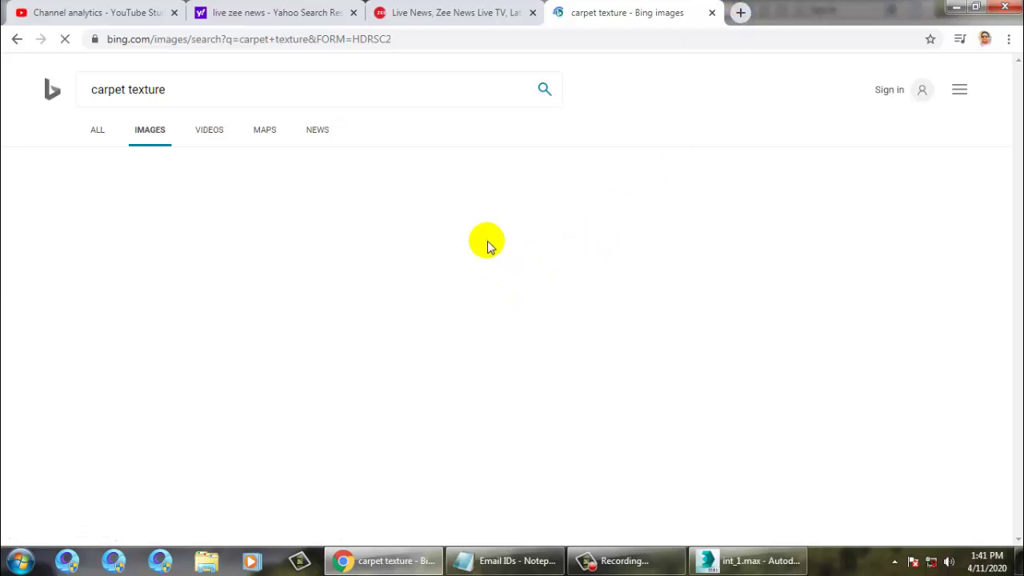
Look through the carpet texture images for a suitable pattern and preview the orange floral carpet
scroll(702, 412, down, 8)
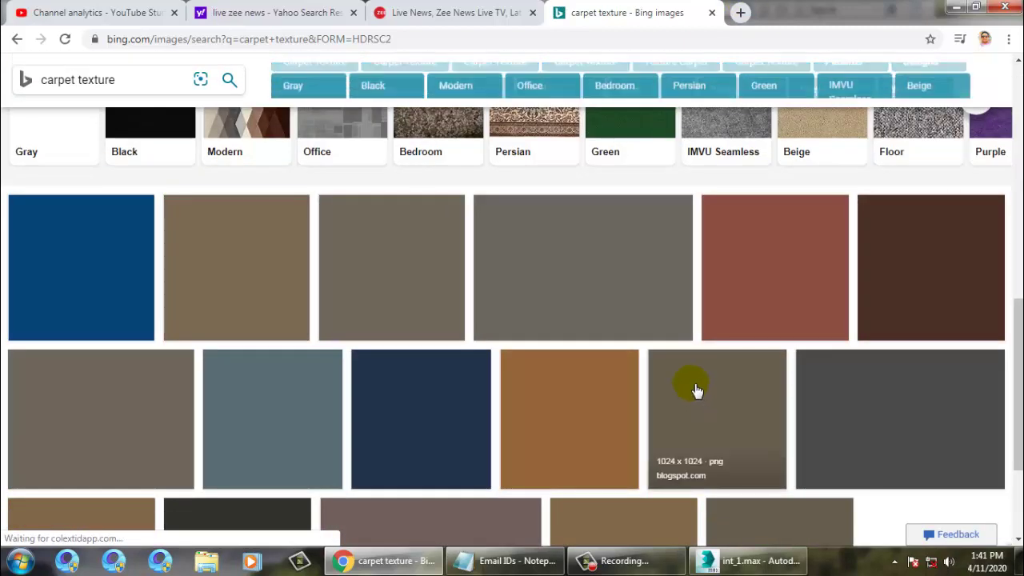
scroll(651, 361, up, 3)
scroll(677, 384, down, 8)
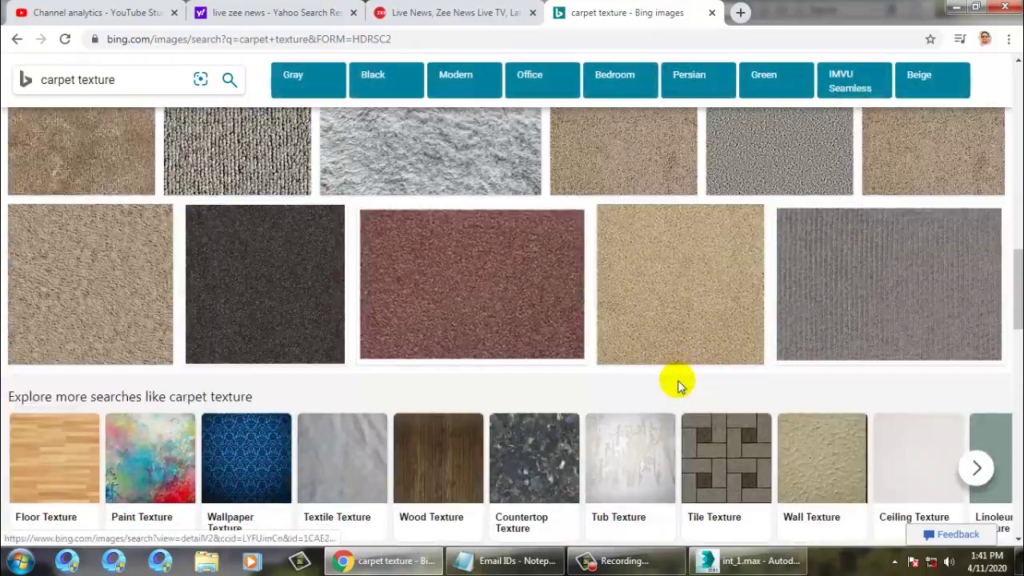
scroll(678, 385, down, 12)
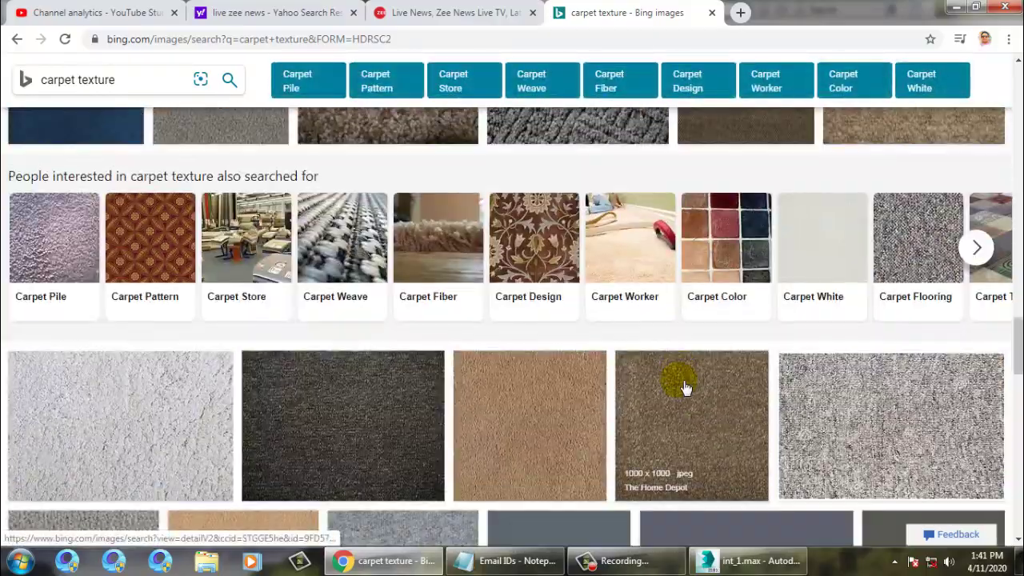
scroll(689, 386, down, 12)
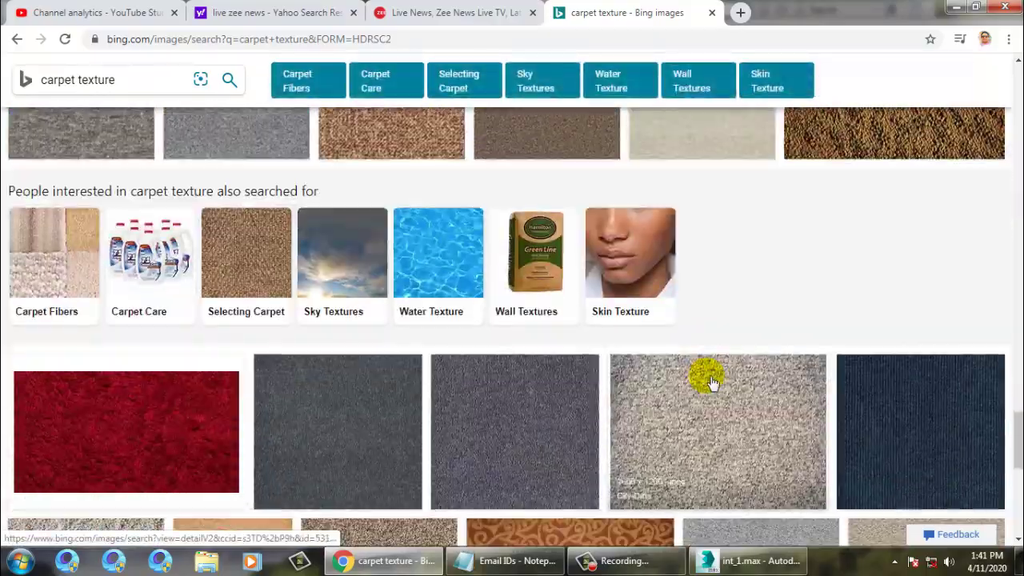
scroll(708, 389, down, 8)
scroll(670, 379, up, 3)
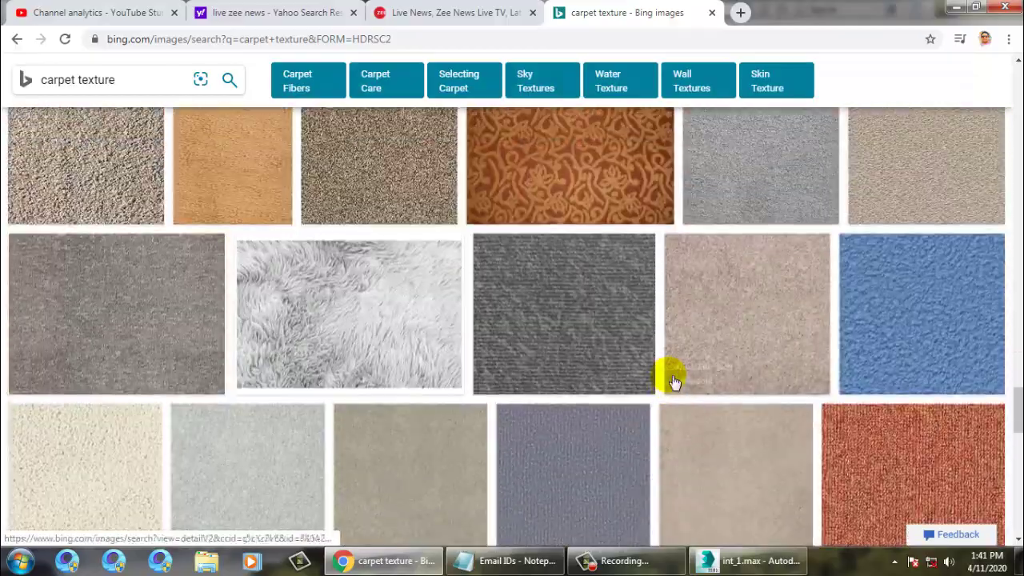
scroll(674, 382, down, 10)
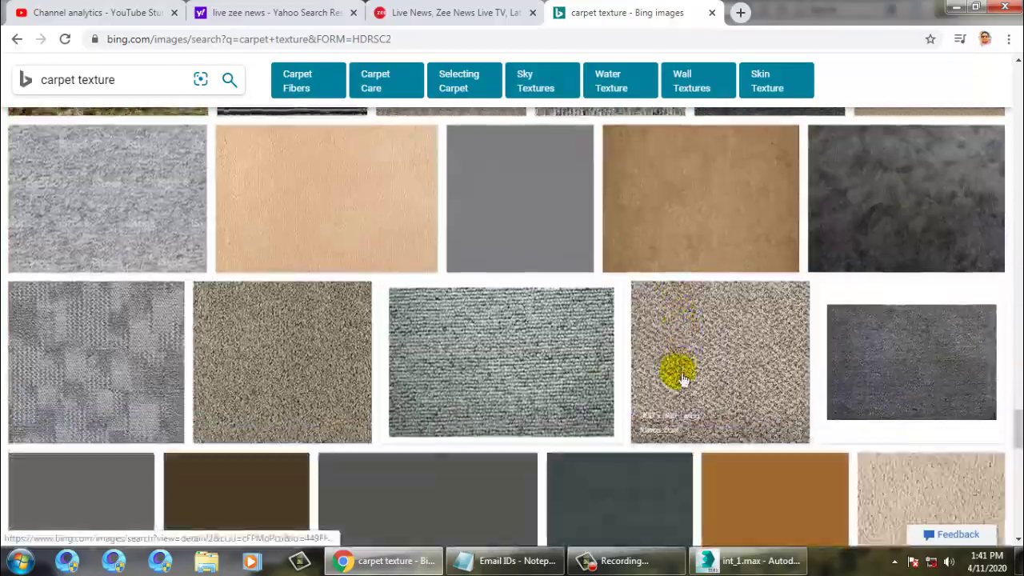
scroll(681, 376, up, 10)
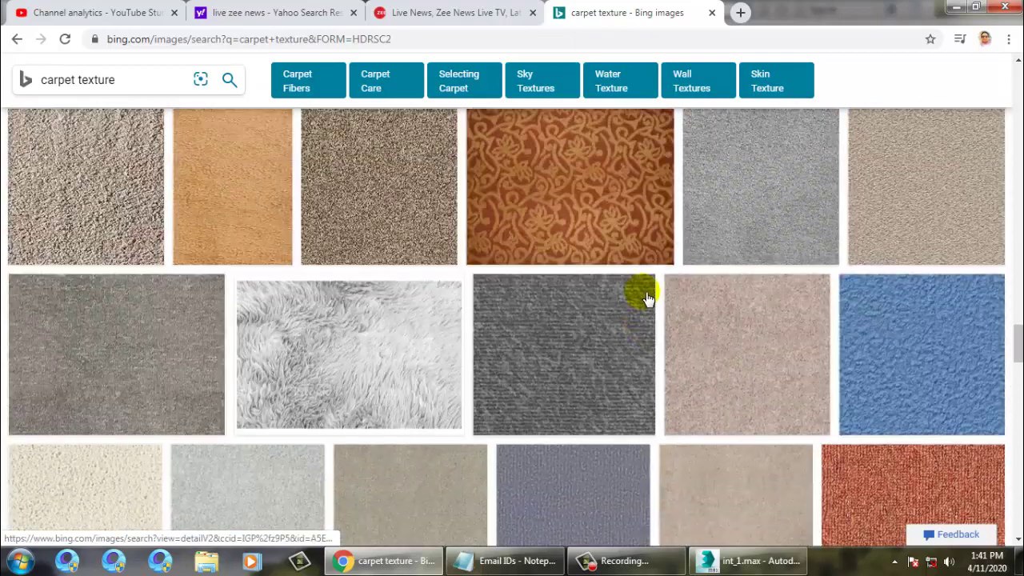
scroll(653, 300, up, 4)
click(571, 480)
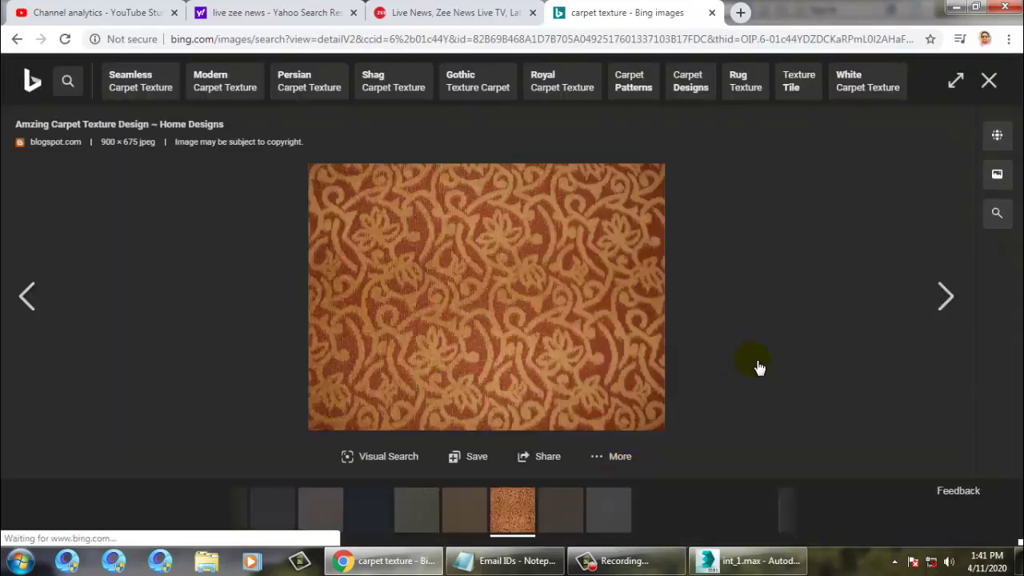
click(990, 81)
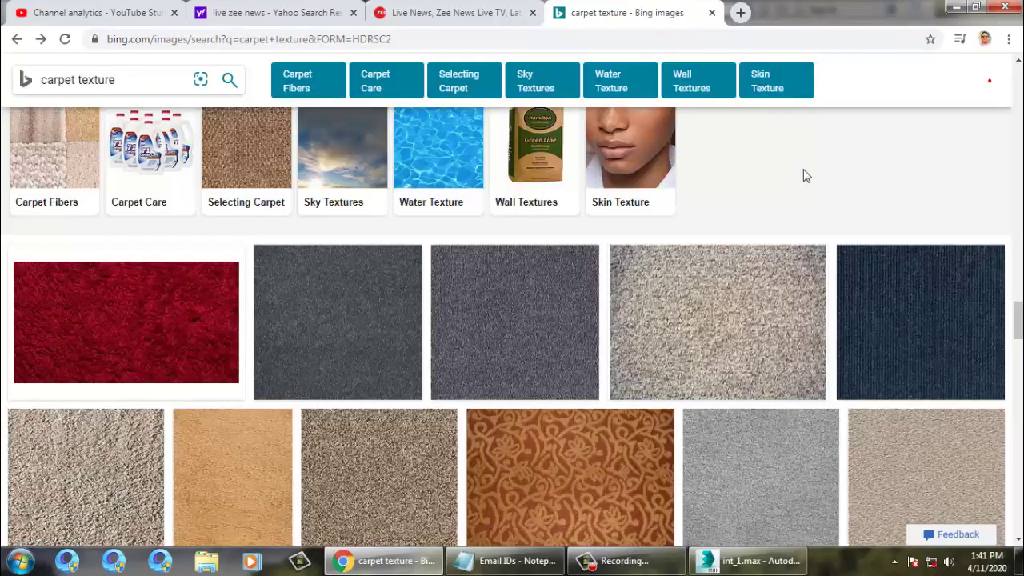
Browse to the end of the image results and open the suggested search "Persian Carpet Texture"
scroll(571, 359, down, 4)
scroll(521, 336, up, 4)
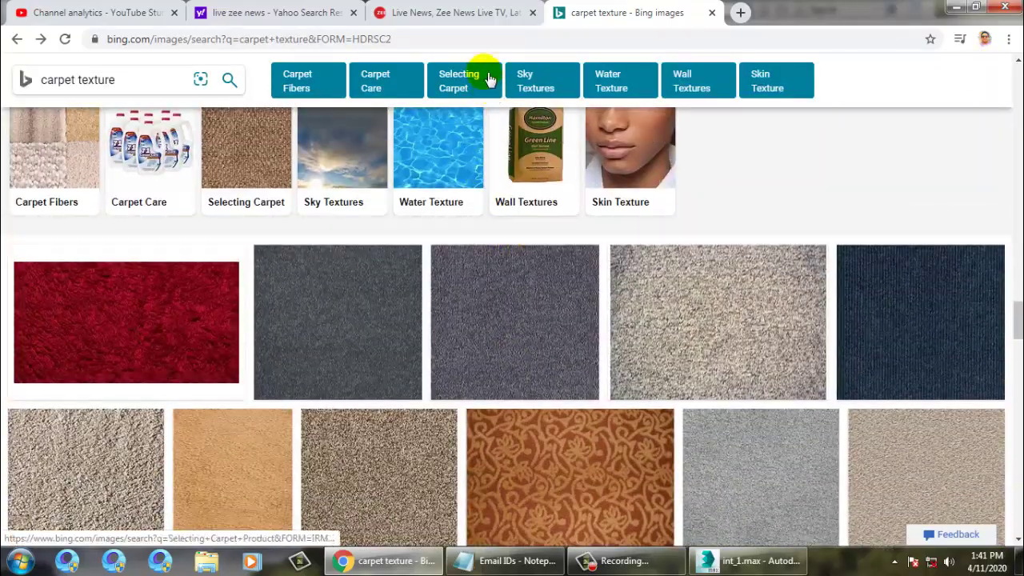
scroll(624, 440, down, 10)
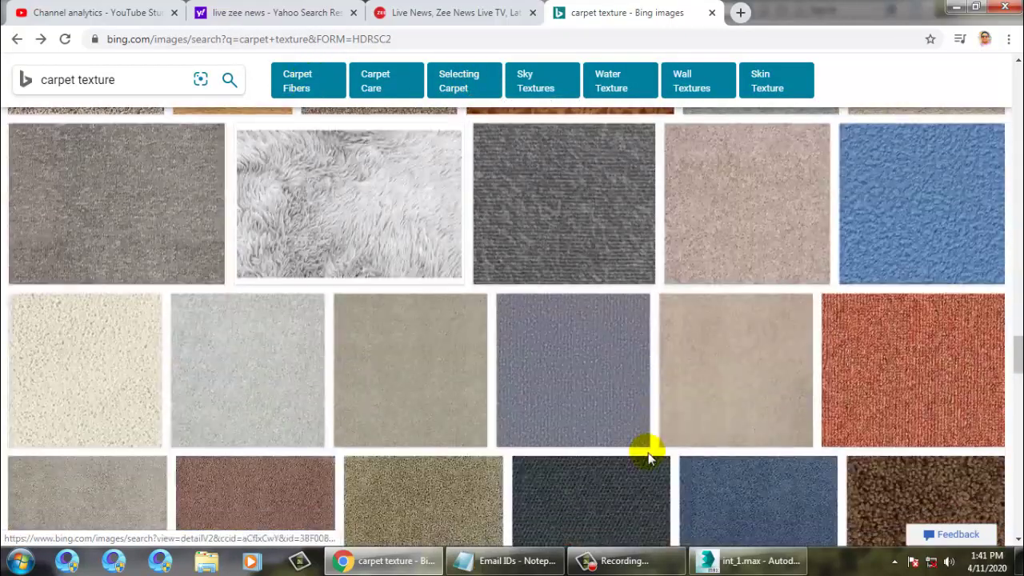
scroll(677, 448, down, 10)
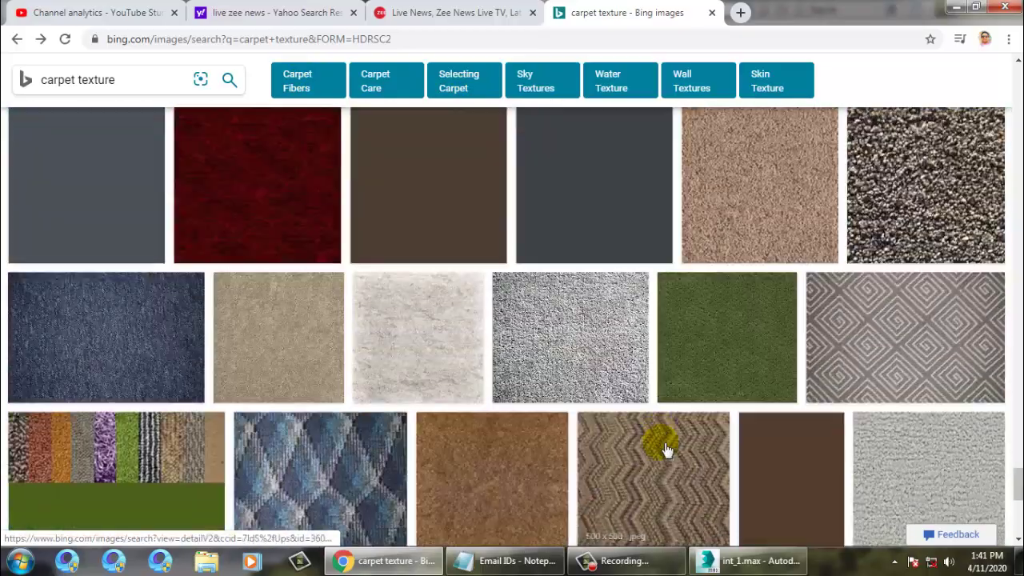
scroll(671, 443, down, 6)
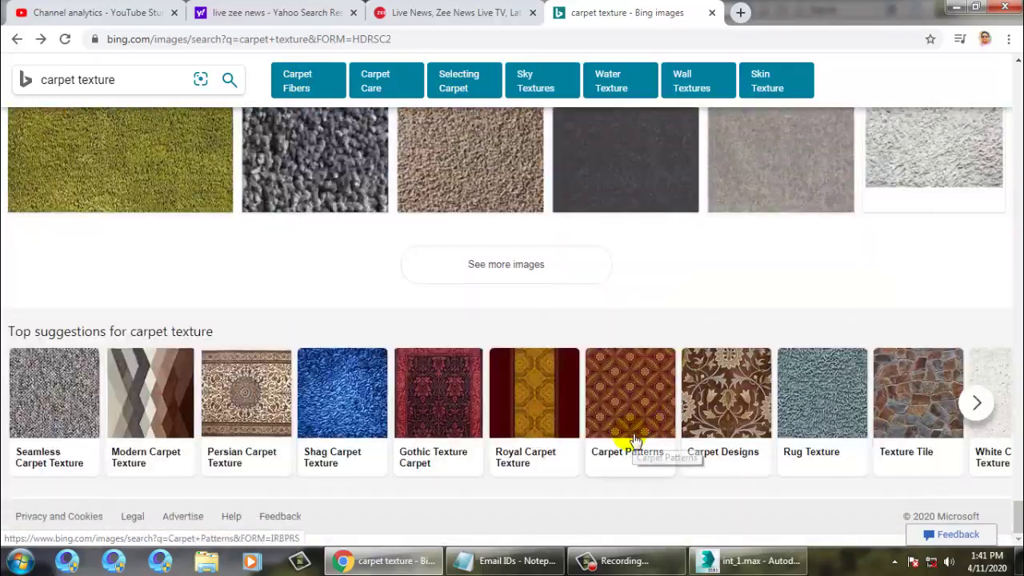
click(245, 391)
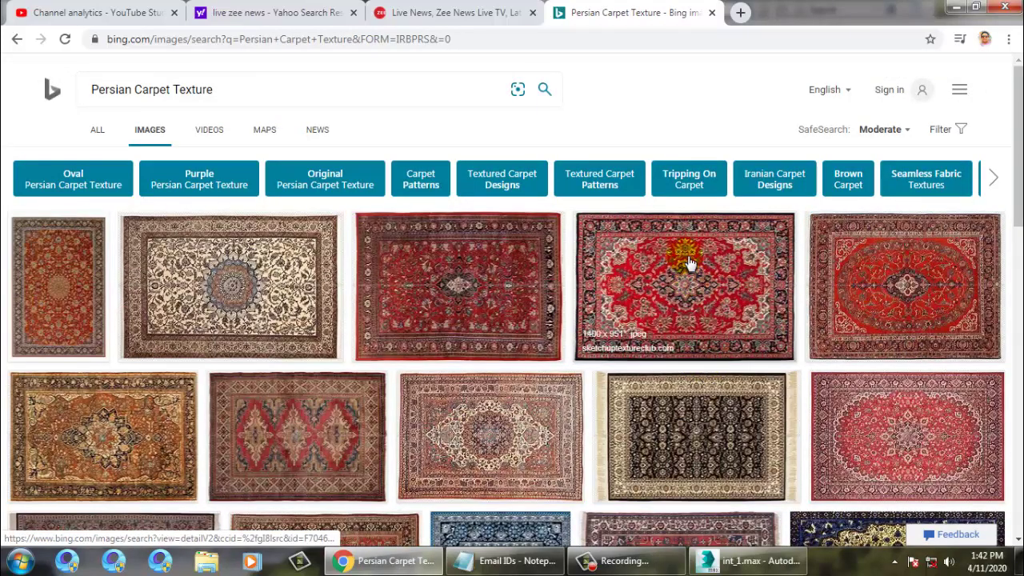
Open the red Persian rug image from sketchuptextureclub.com on its own in a new browser tab
click(689, 263)
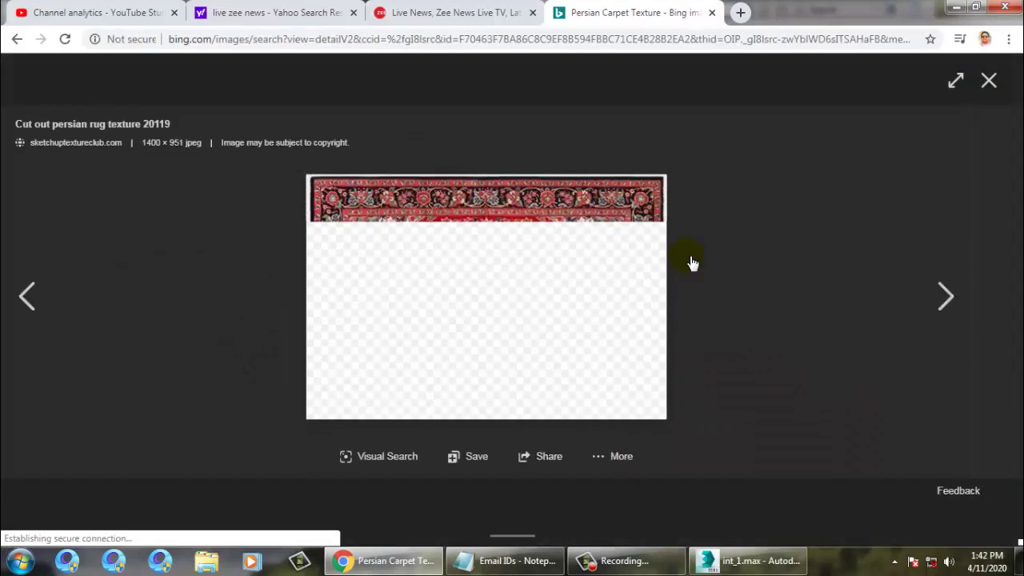
right_click(479, 231)
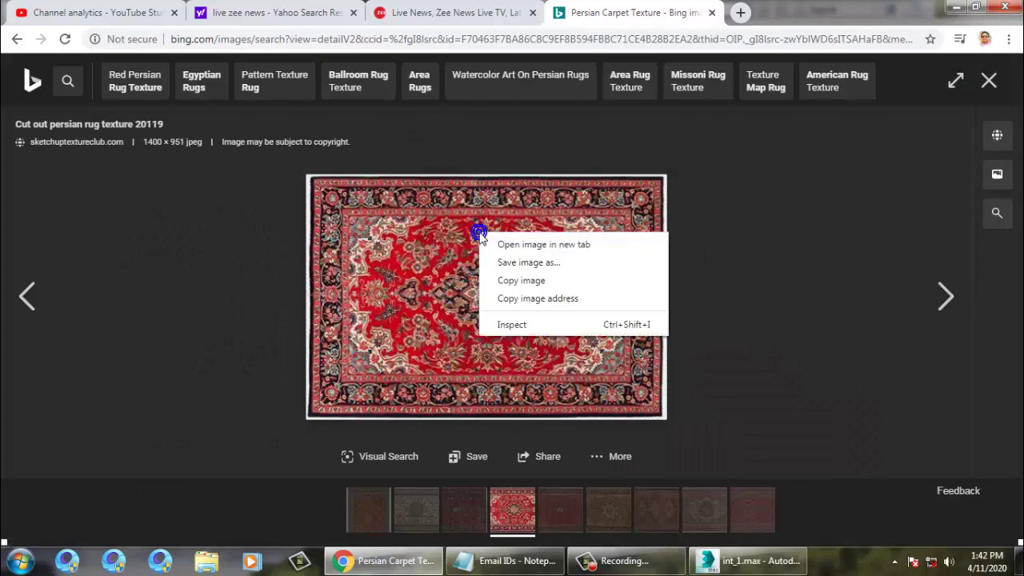
click(557, 244)
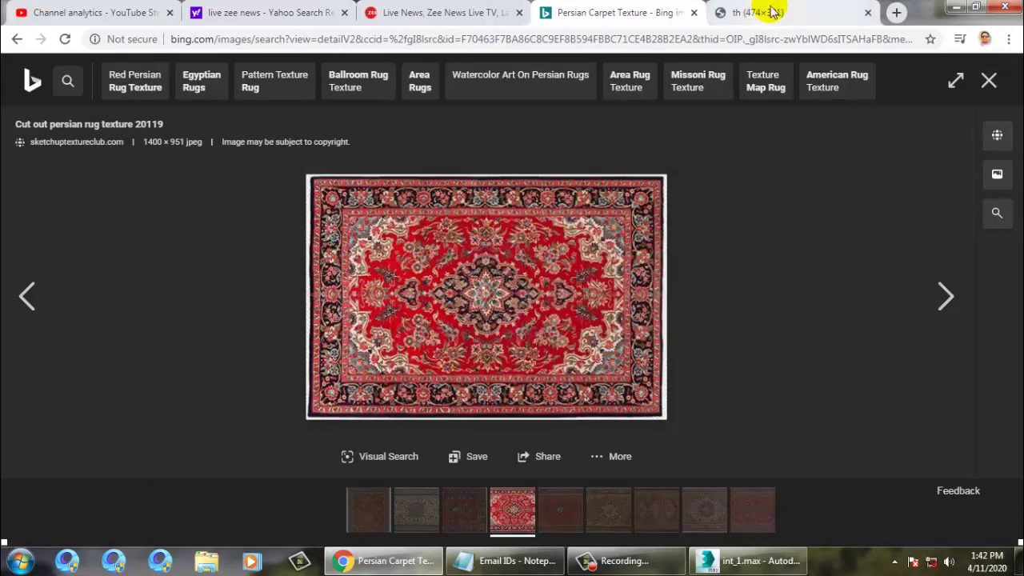
click(772, 12)
Save the red Persian rug image to the Desktop as a JPEG named th
right_click(538, 255)
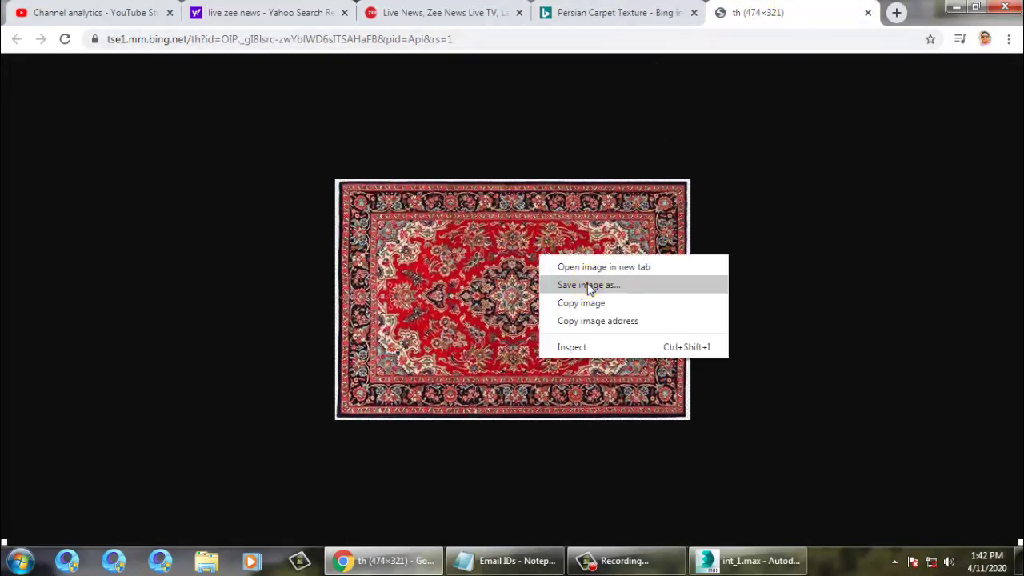
click(589, 285)
click(75, 103)
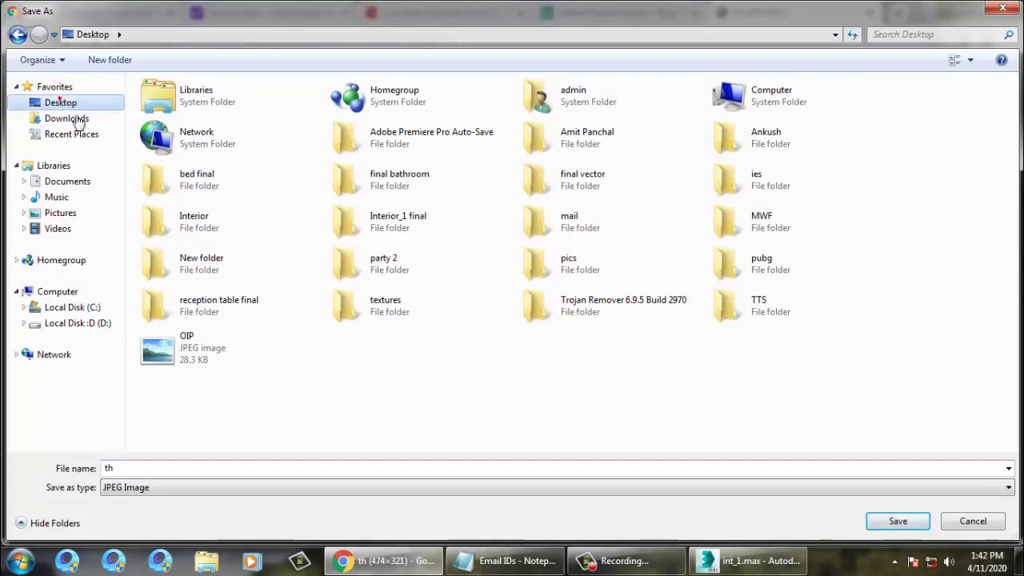
click(919, 522)
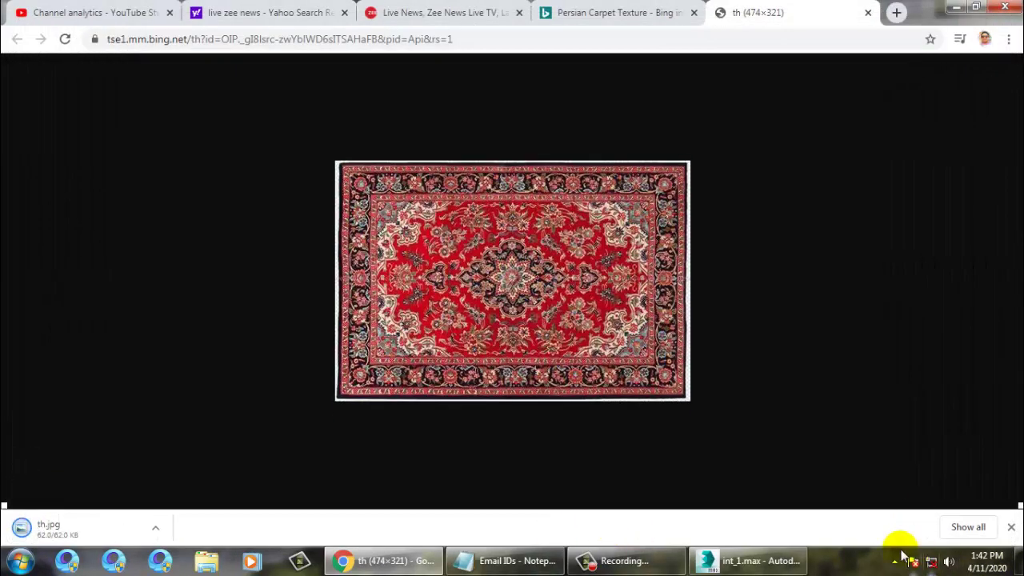
Switch to 3ds Max, open the Material Editor and add a Bitmap map to the first material's Diffuse color
click(752, 561)
alt+middle_drag(689, 406, 567, 361)
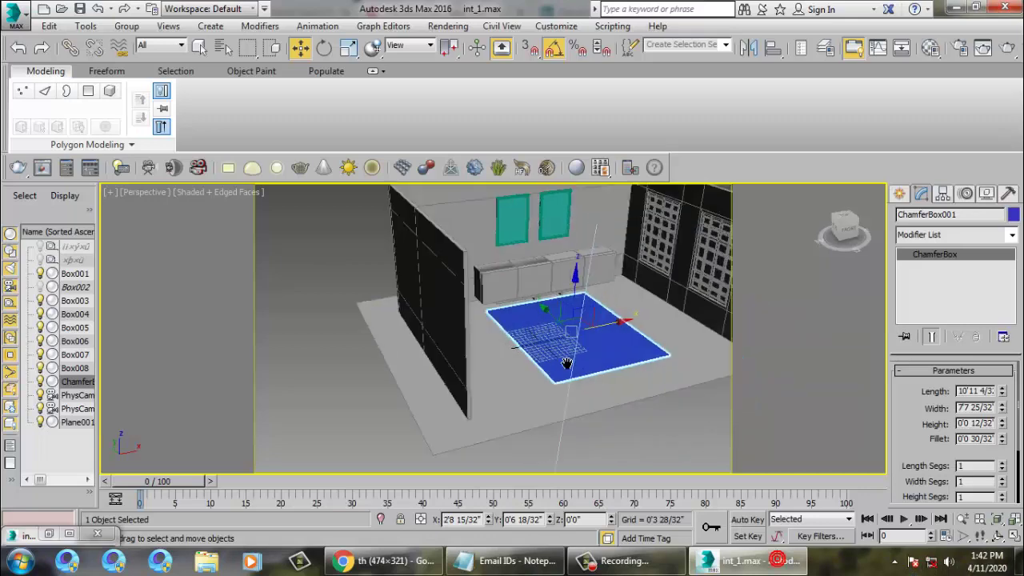
scroll(567, 352, up, 3)
key(m)
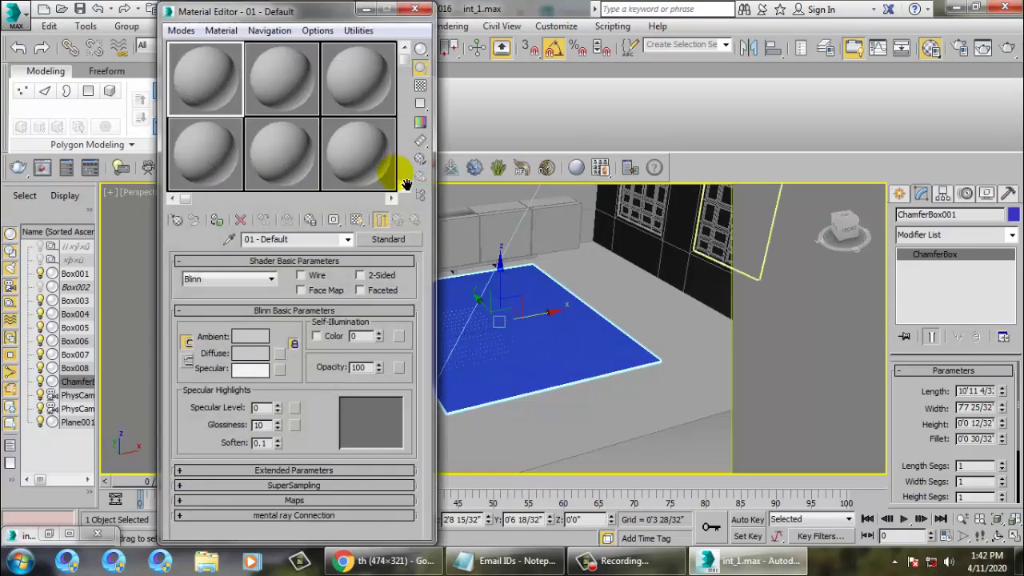
click(264, 133)
double_click(477, 160)
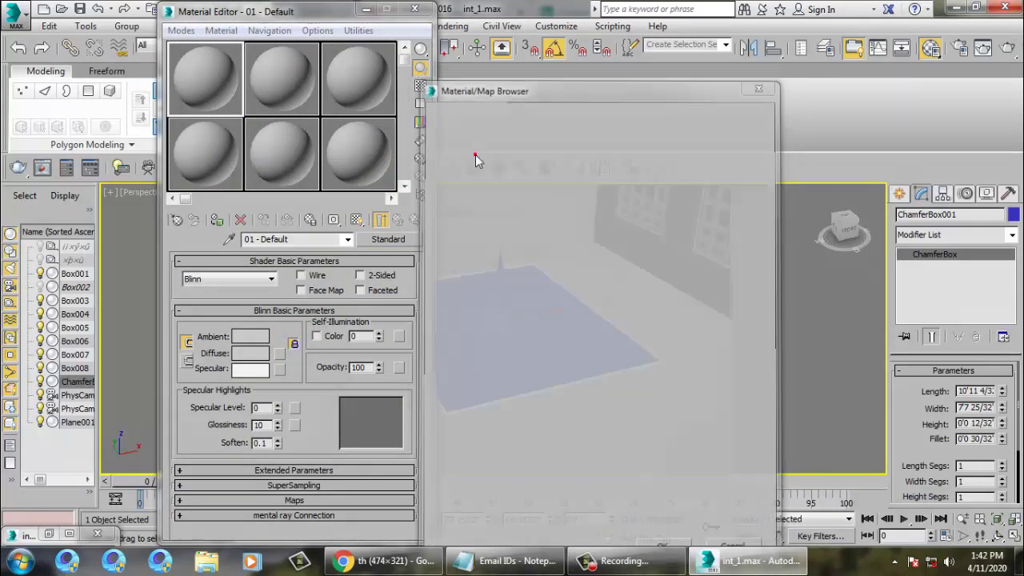
Load the th JPEG image from the Desktop as the material's bitmap
click(45, 148)
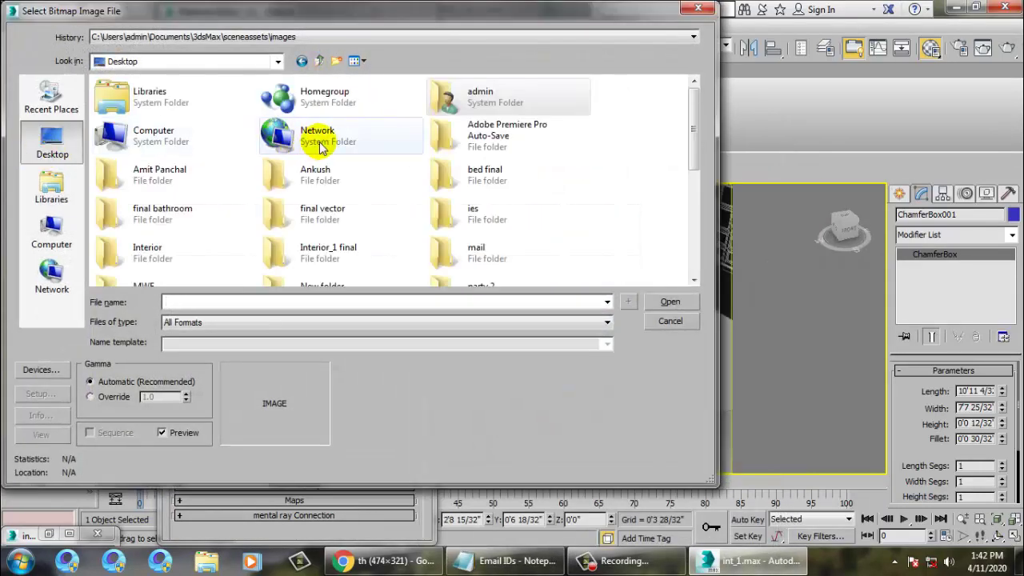
scroll(320, 146, down, 5)
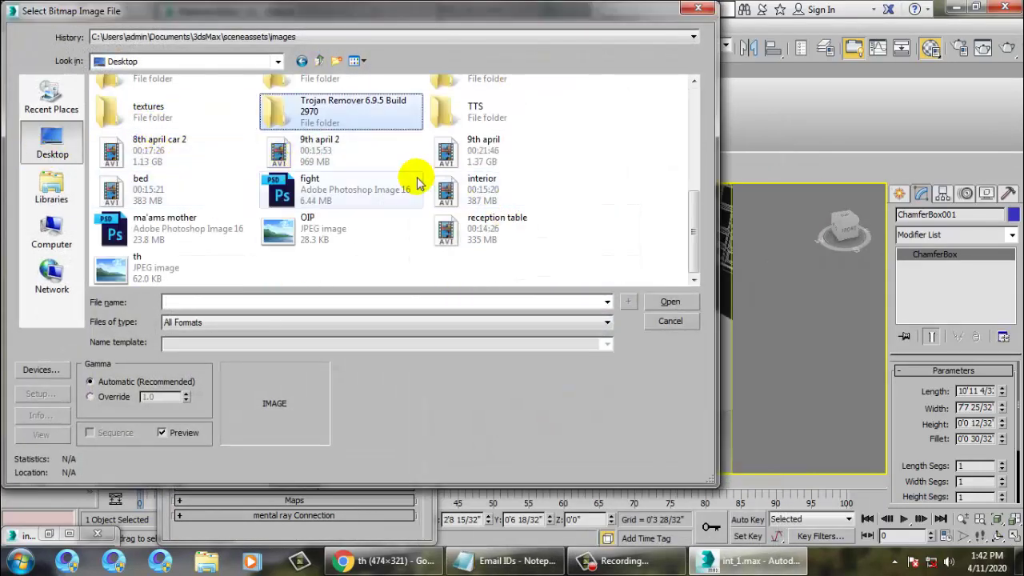
text(th)
click(193, 271)
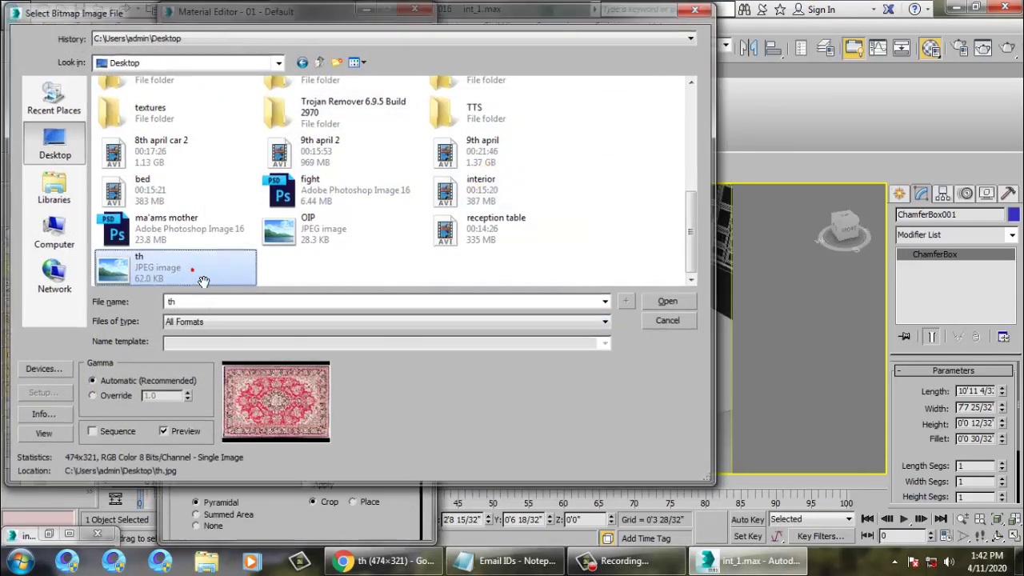
double_click(204, 276)
Assign the rug material to the selected carpet, show its map in the viewport and minimize the Material Editor
click(217, 222)
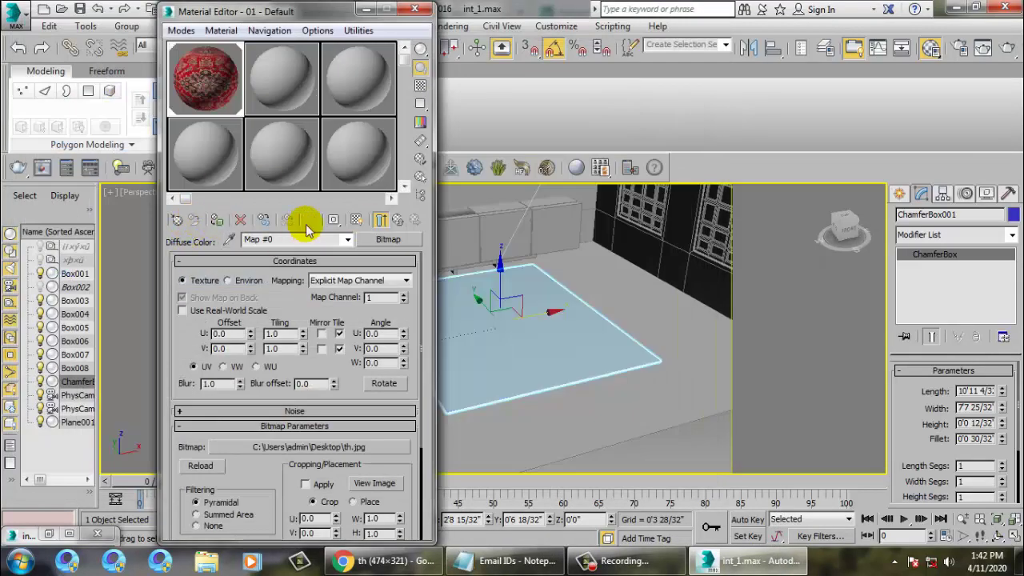
click(356, 219)
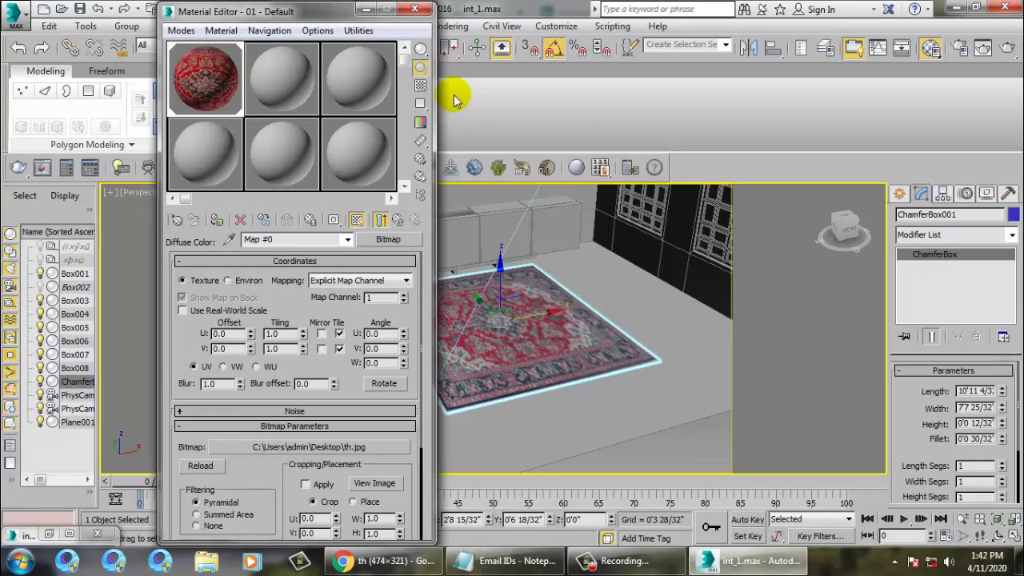
click(362, 10)
scroll(561, 360, up, 10)
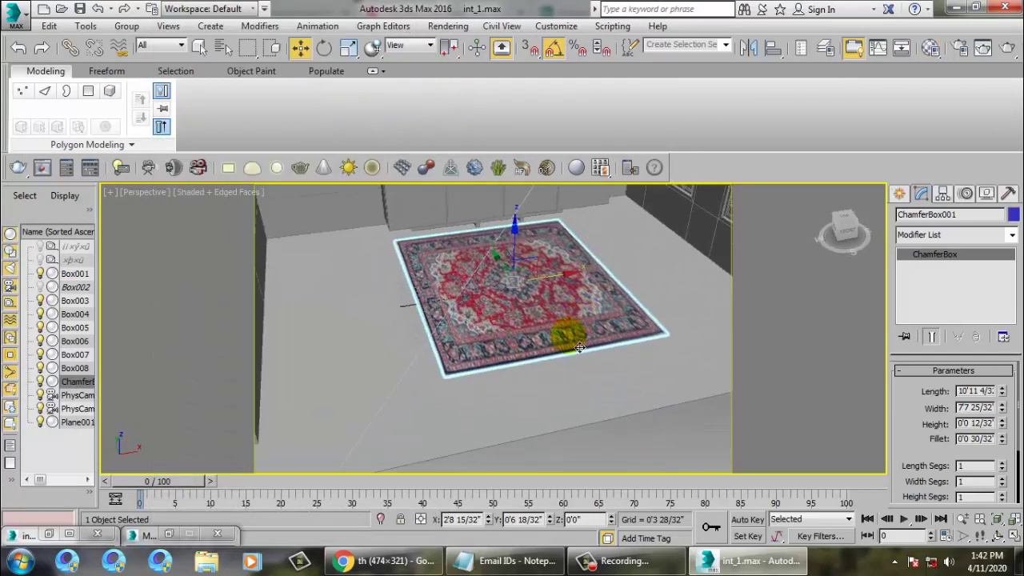
scroll(601, 346, down, 10)
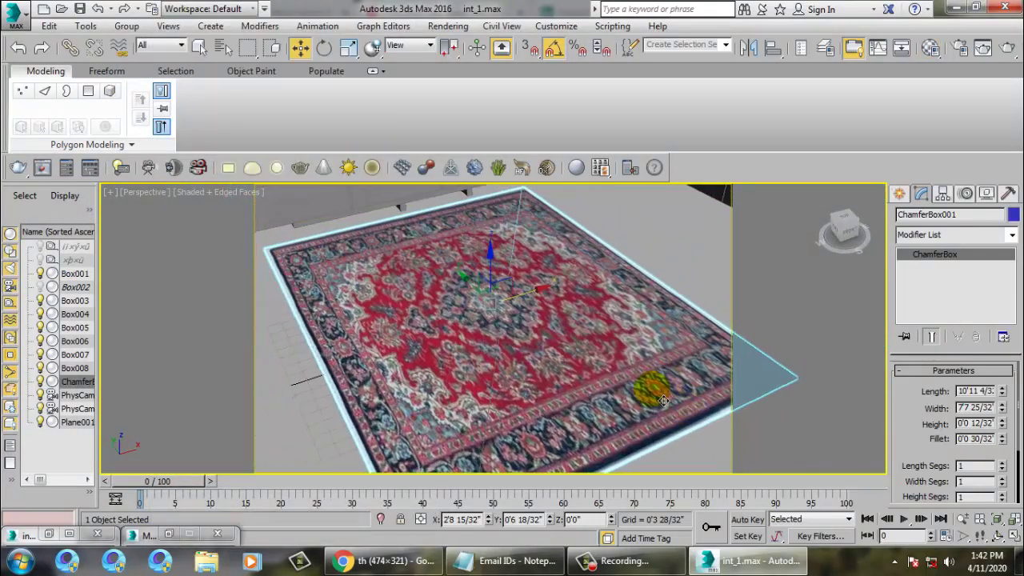
Add a UVW Map modifier with Box mapping to the carpet and enlarge its mapping to about 12'8" long and 10'0" wide
click(1013, 235)
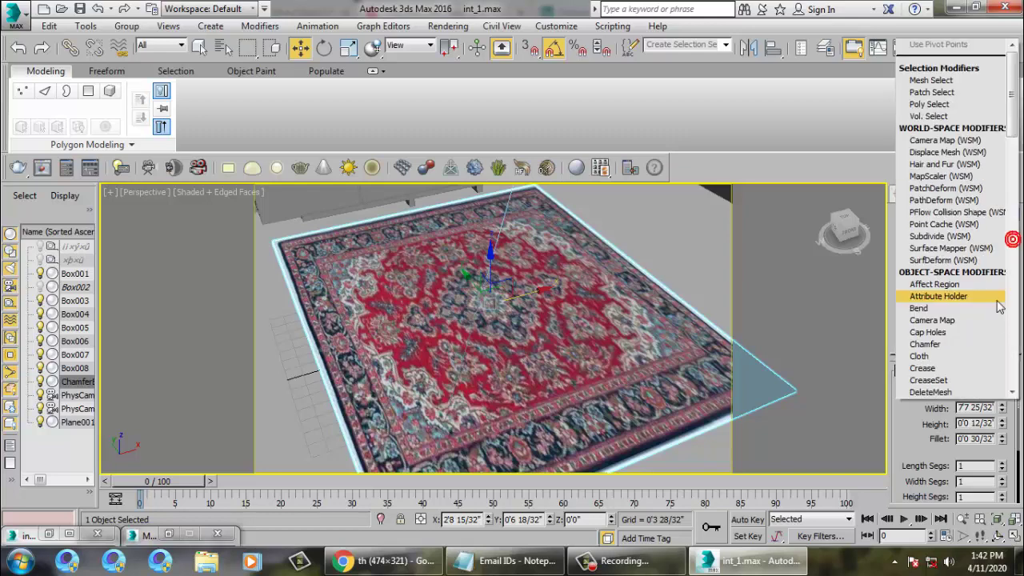
scroll(999, 313, down, 10)
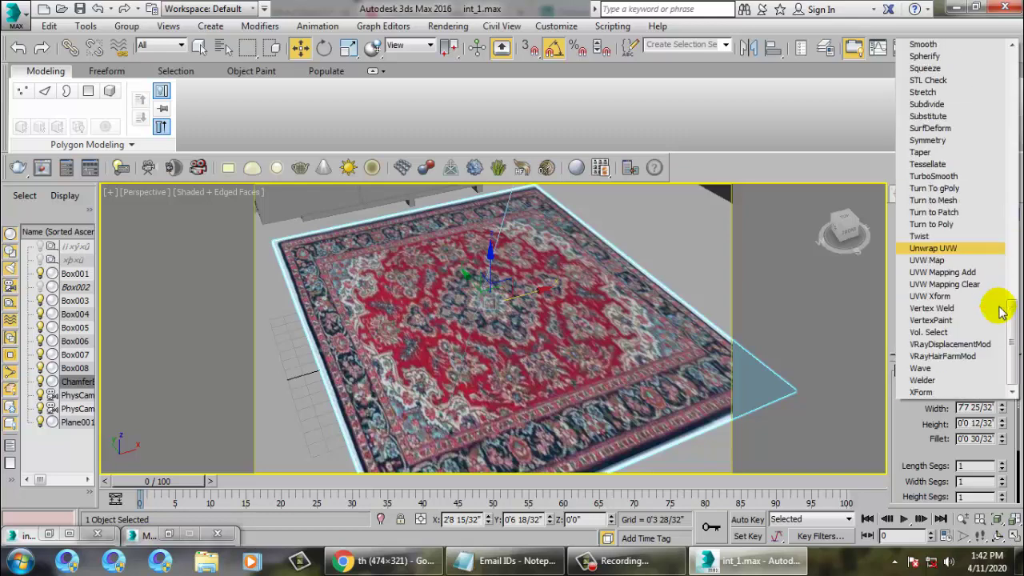
click(934, 261)
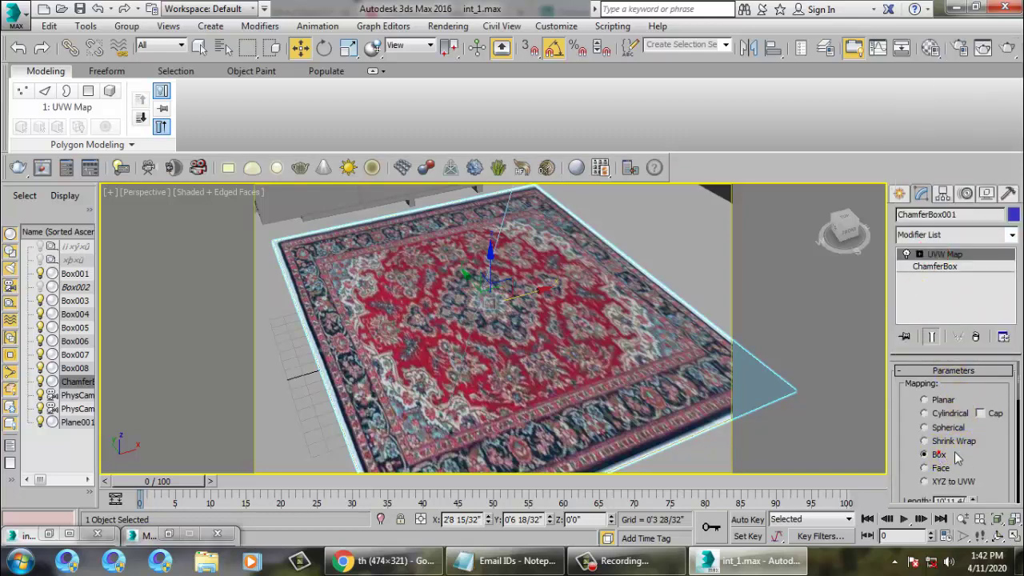
drag(1010, 484, 977, 419)
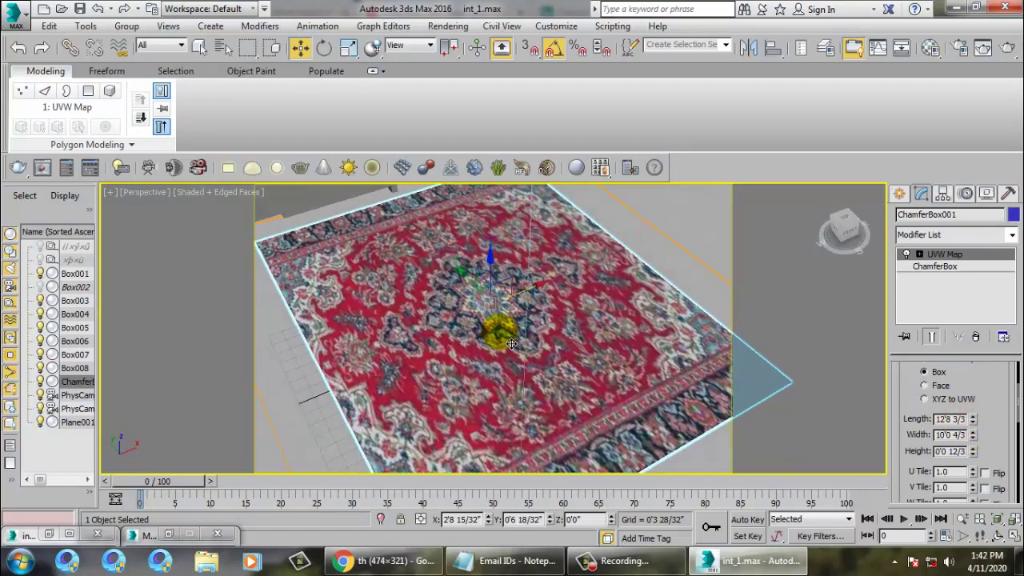
Convert the mapped carpet to an Editable Poly and deselect it
alt+middle_drag(512, 343, 512, 296)
right_click(512, 295)
mouse_move(561, 448)
click(672, 459)
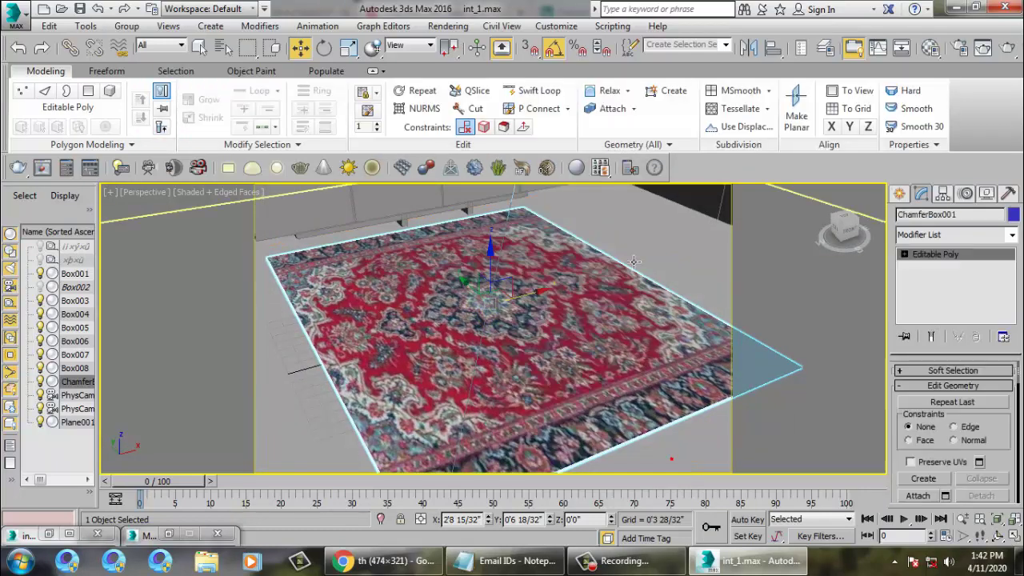
scroll(633, 261, down, 5)
click(521, 339)
scroll(568, 294, up, 3)
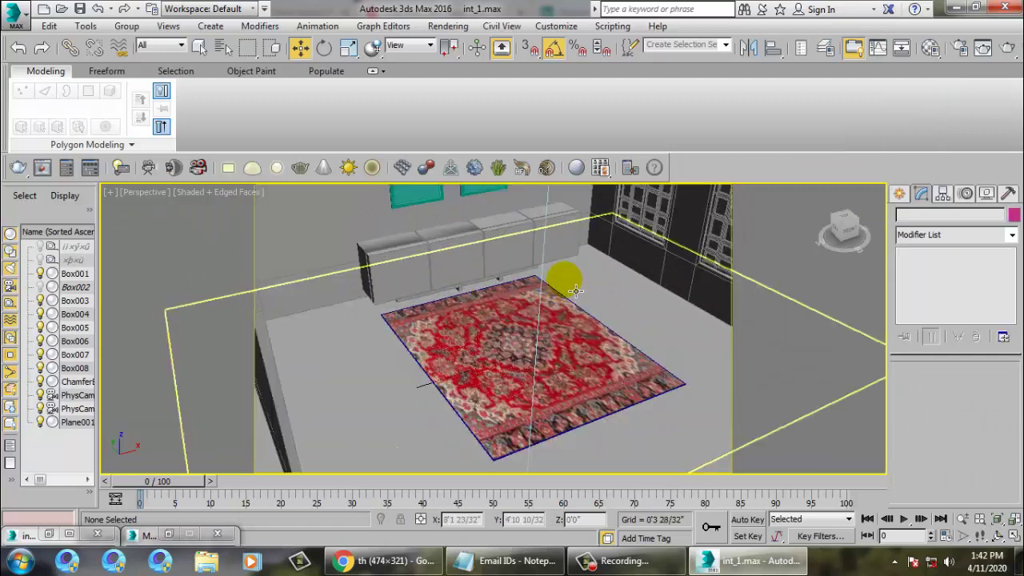
mouse_move(576, 298)
alt+middle_down()
mouse_move(558, 297)
mouse_move(557, 266)
mouse_move(576, 352)
mouse_move(566, 327)
mouse_move(576, 311)
alt+middle_up()
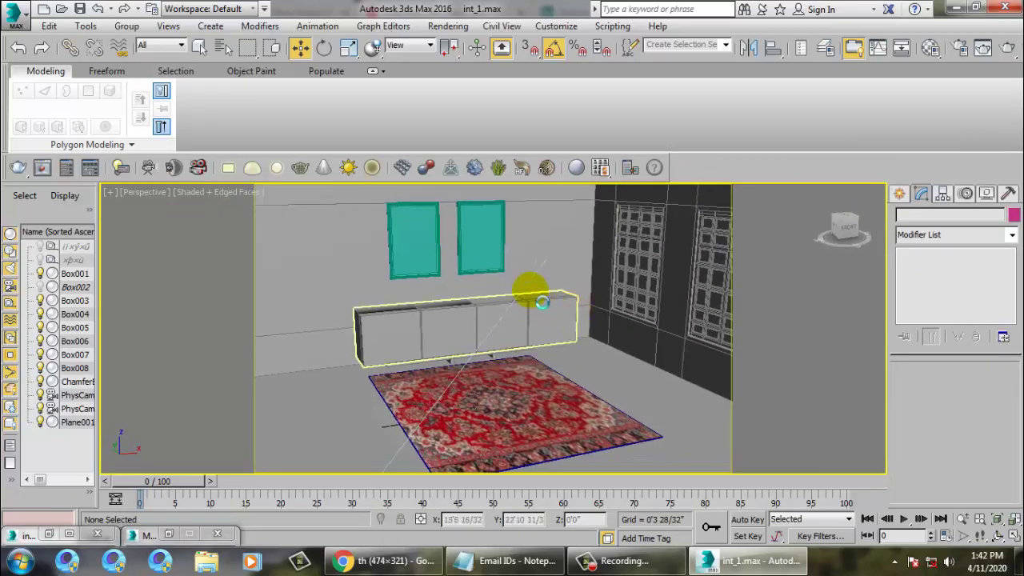
Restore the reference image, frame its sideboard and vases at 1:1, and place it beside the maximized Front view
click(214, 535)
click(50, 535)
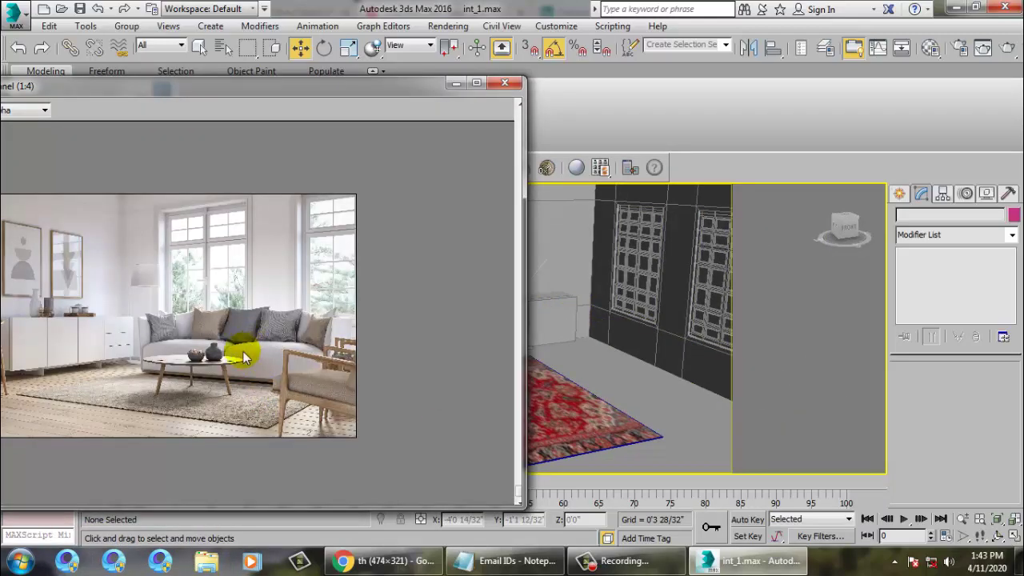
scroll(161, 361, up, 2)
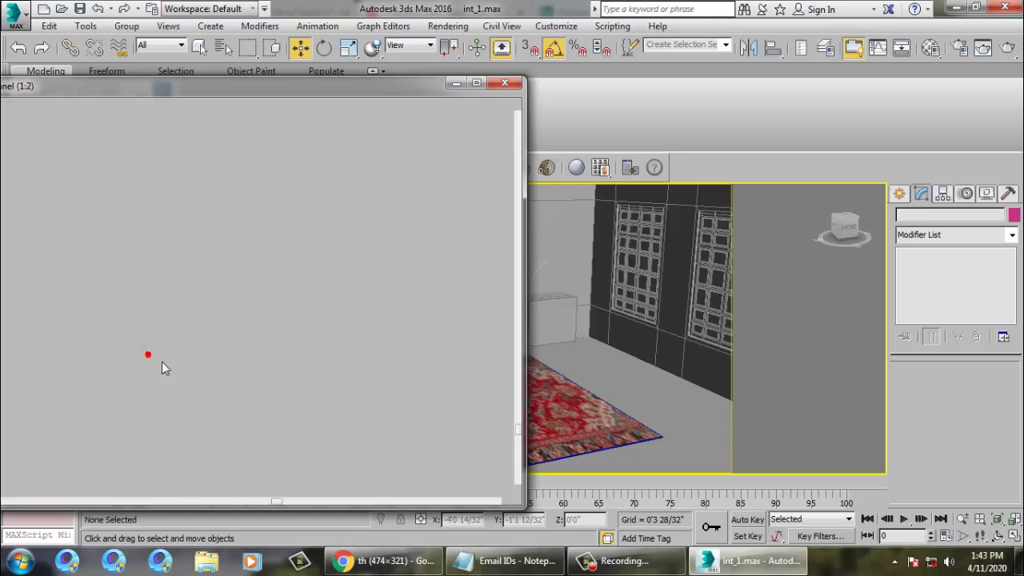
middle_drag(249, 336, 409, 369)
drag(125, 91, 288, 96)
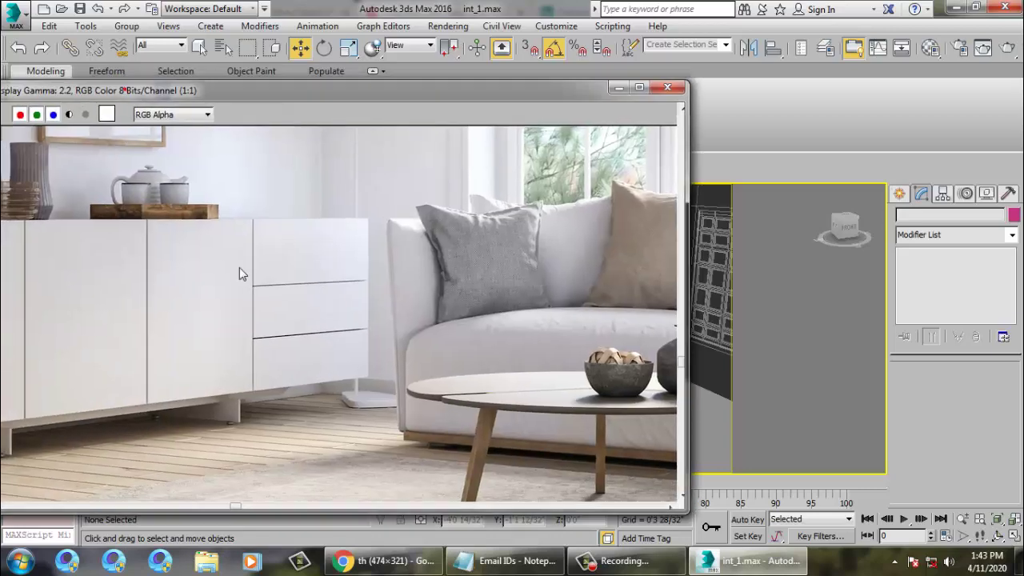
middle_drag(153, 249, 312, 325)
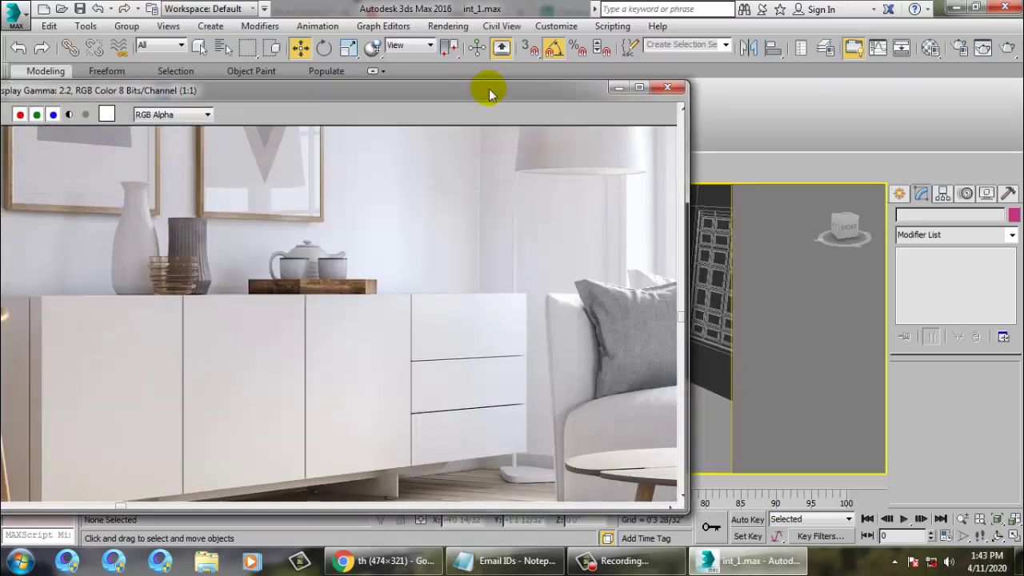
drag(489, 90, 255, 85)
middle_click(589, 274)
key(alt+w)
middle_drag(633, 235, 624, 233)
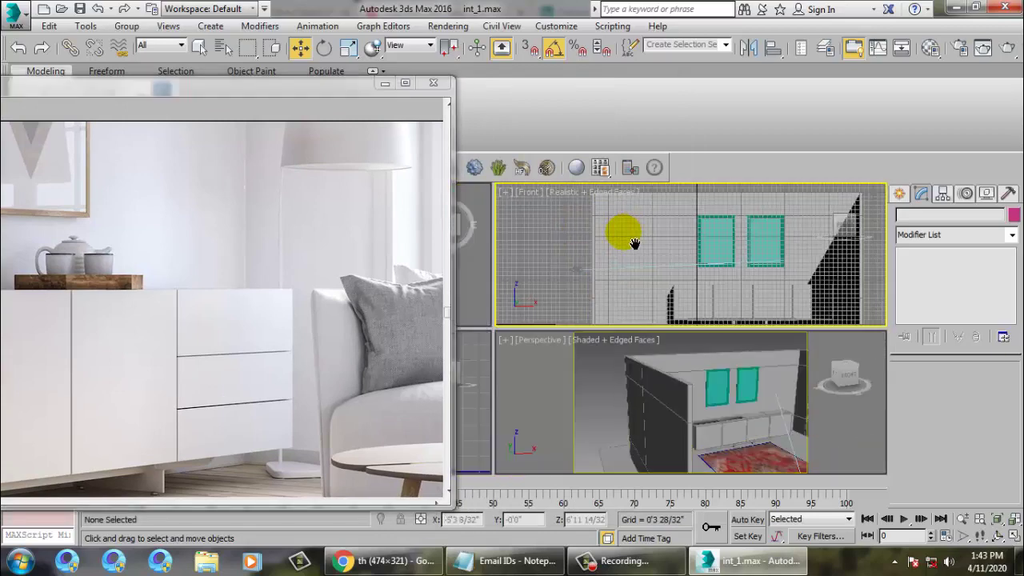
key(alt+w)
drag(115, 90, 273, 81)
Draw a curved vase half-profile with the Line spline in the Front view, ending just above the sideboard top
middle_drag(788, 332, 873, 313)
scroll(773, 318, up, 2)
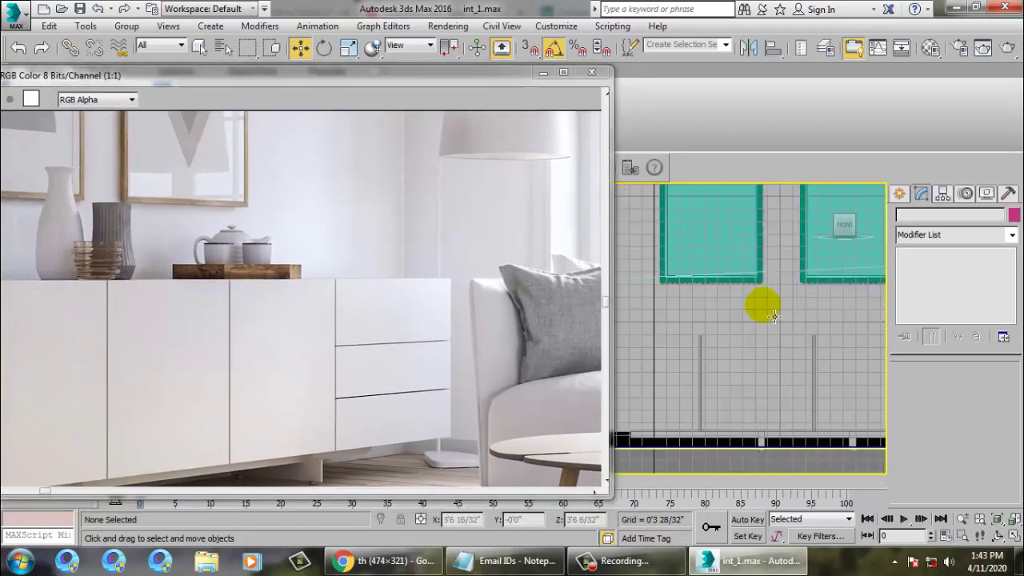
scroll(774, 318, up, 2)
mouse_move(741, 322)
middle_down()
mouse_move(799, 327)
mouse_move(796, 337)
middle_up()
click(899, 194)
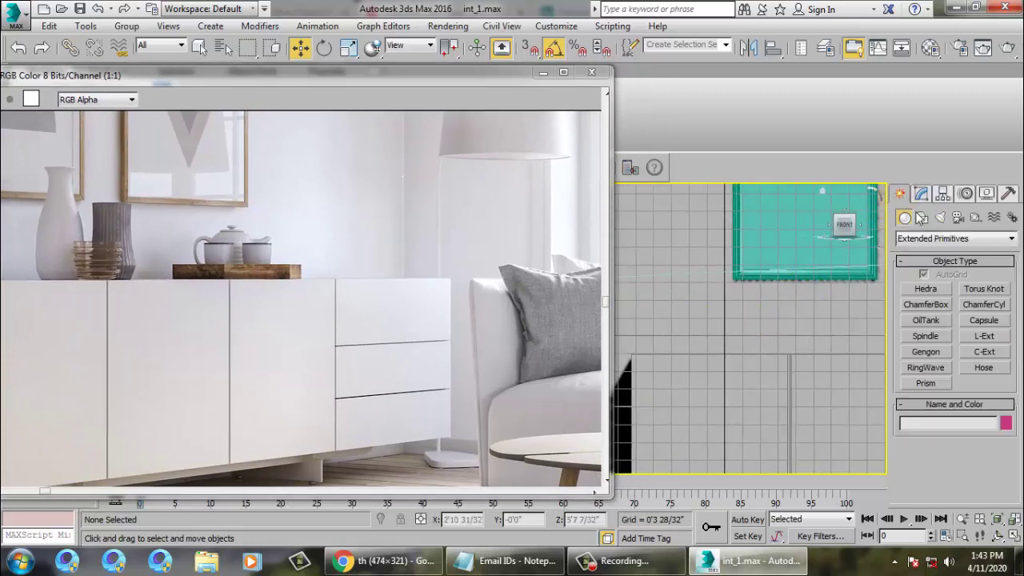
click(923, 217)
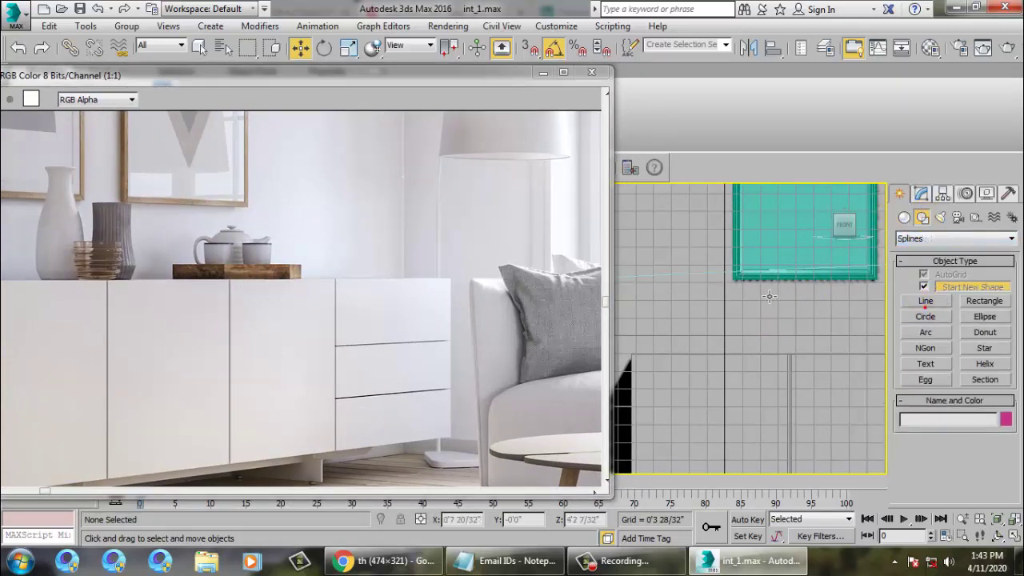
middle_drag(785, 305, 804, 313)
click(920, 301)
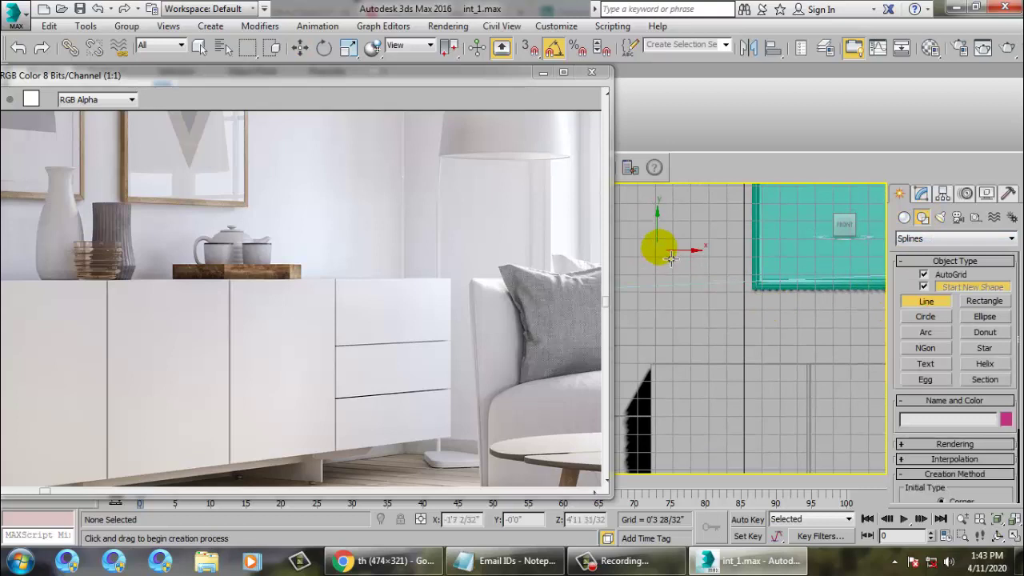
click(696, 267)
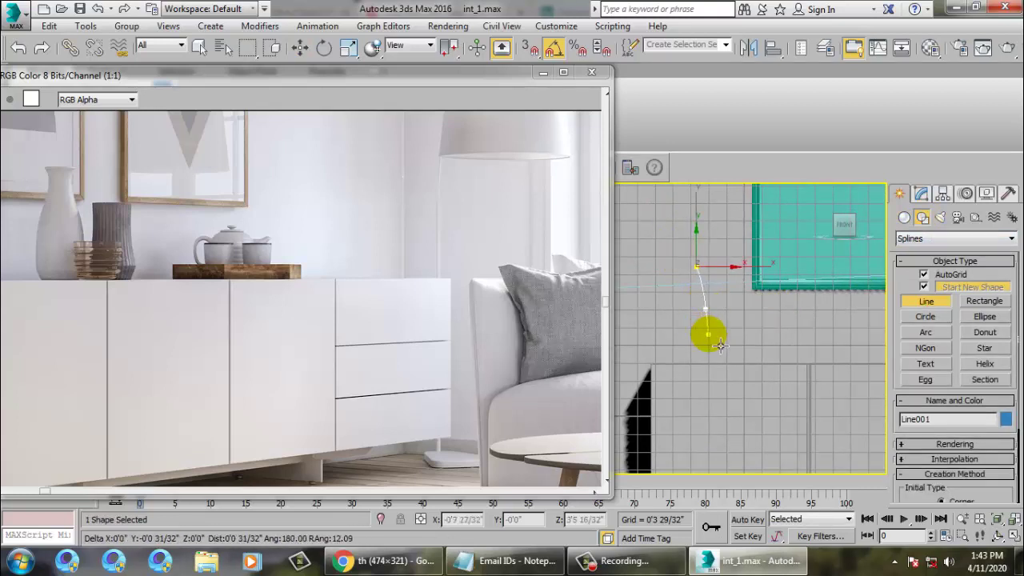
drag(720, 344, 723, 375)
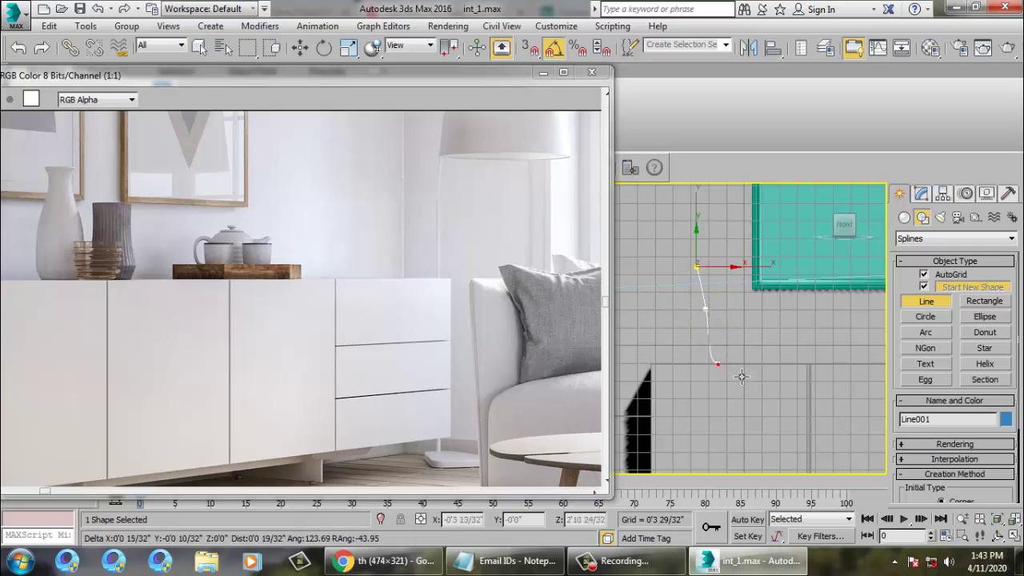
middle_drag(737, 366, 754, 376)
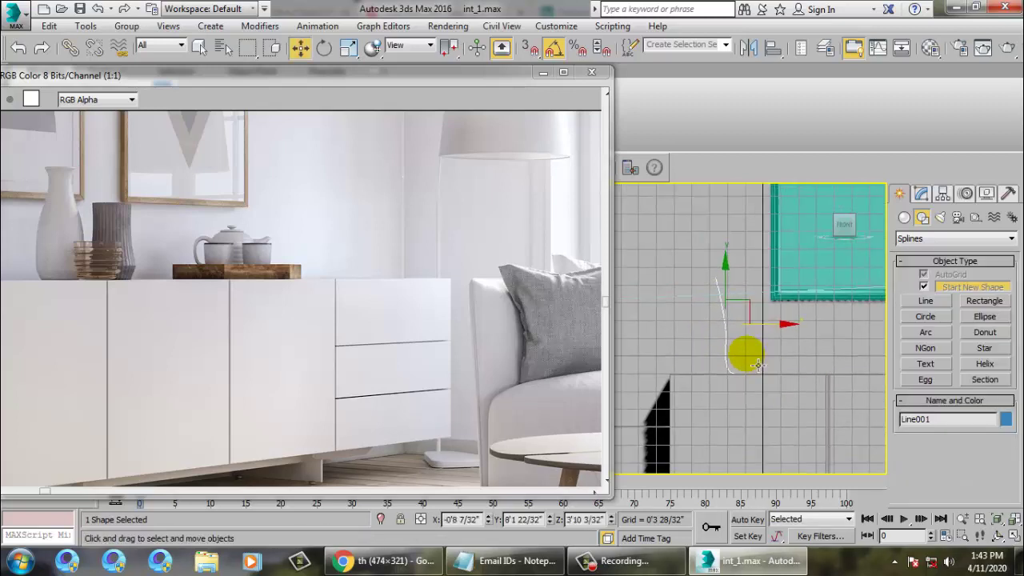
Adjust the middle vertex of the vase profile line to refine its curve
key(1)
click(730, 291)
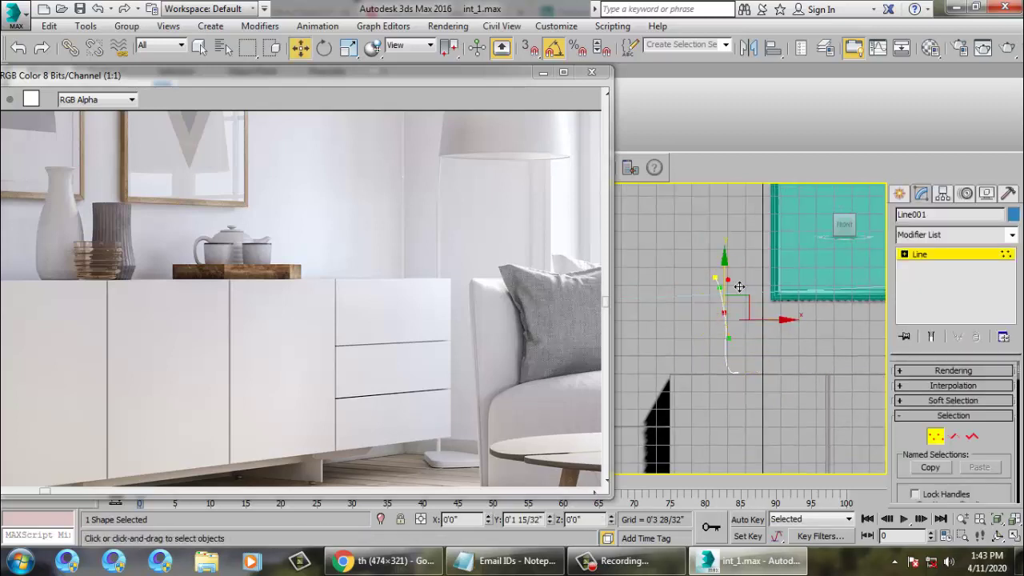
click(746, 316)
drag(754, 315, 756, 315)
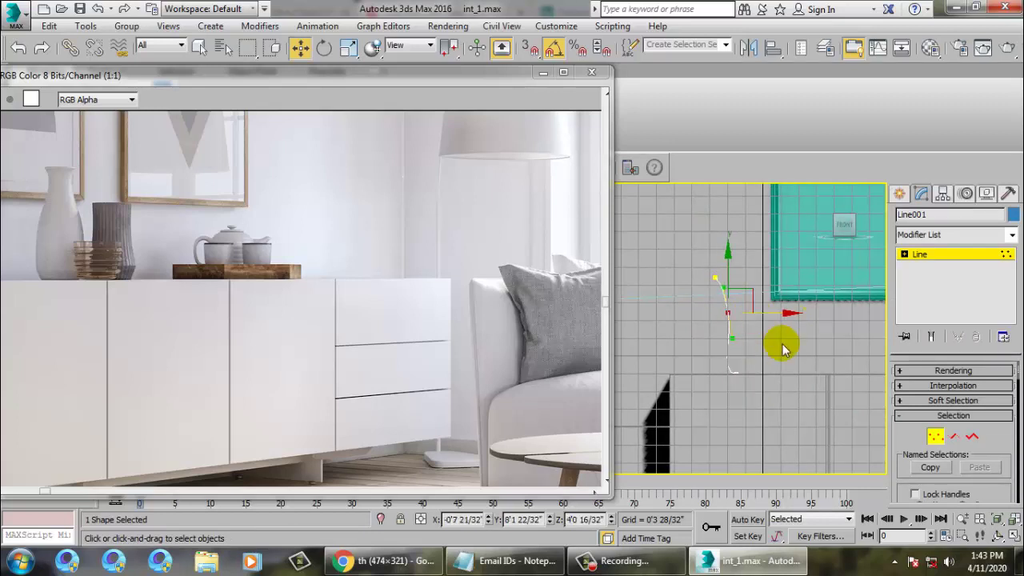
scroll(737, 383, up, 2)
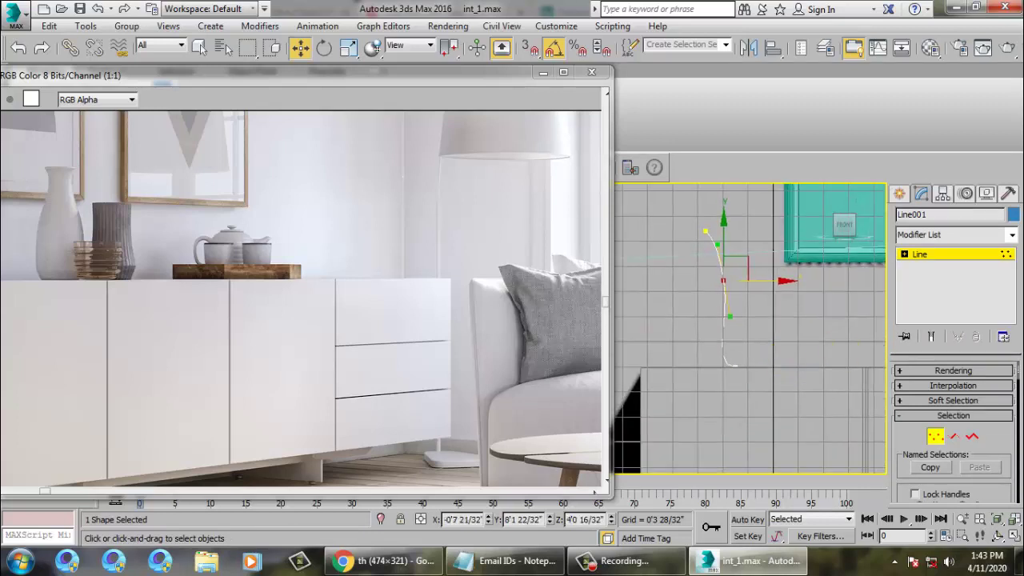
click(1014, 235)
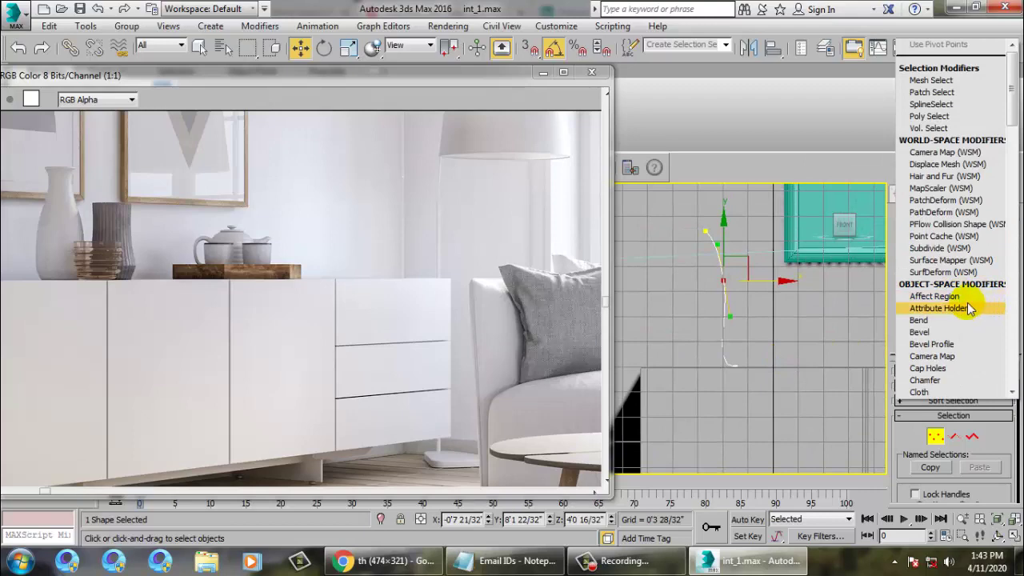
scroll(969, 309, down, 15)
click(968, 300)
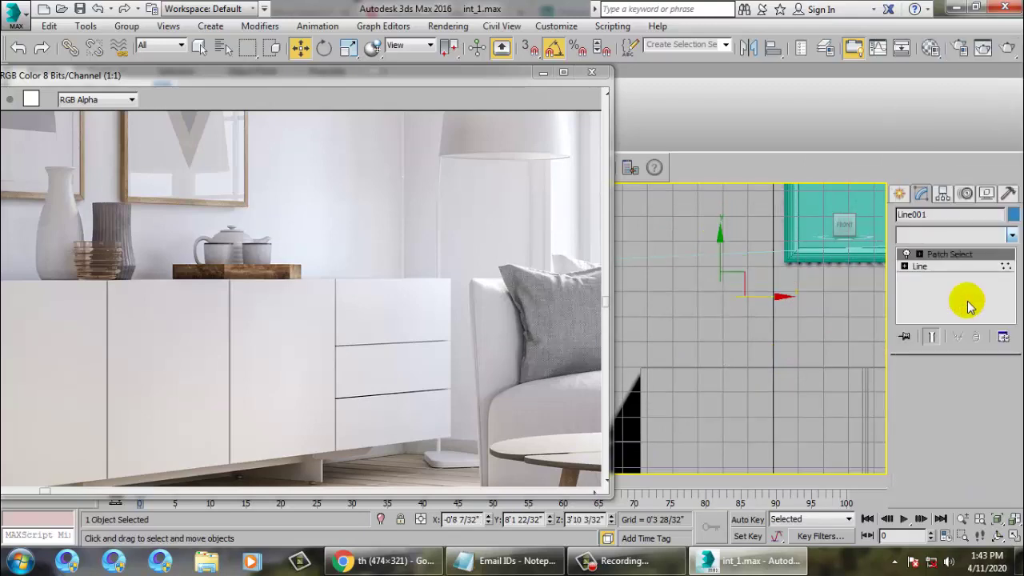
Move the vase profile line along Y to about 11'3 30/32" and remove its Patch Select modifier
key(alt+w)
middle_click(800, 427)
key(alt+w)
alt+middle_drag(799, 427, 685, 356)
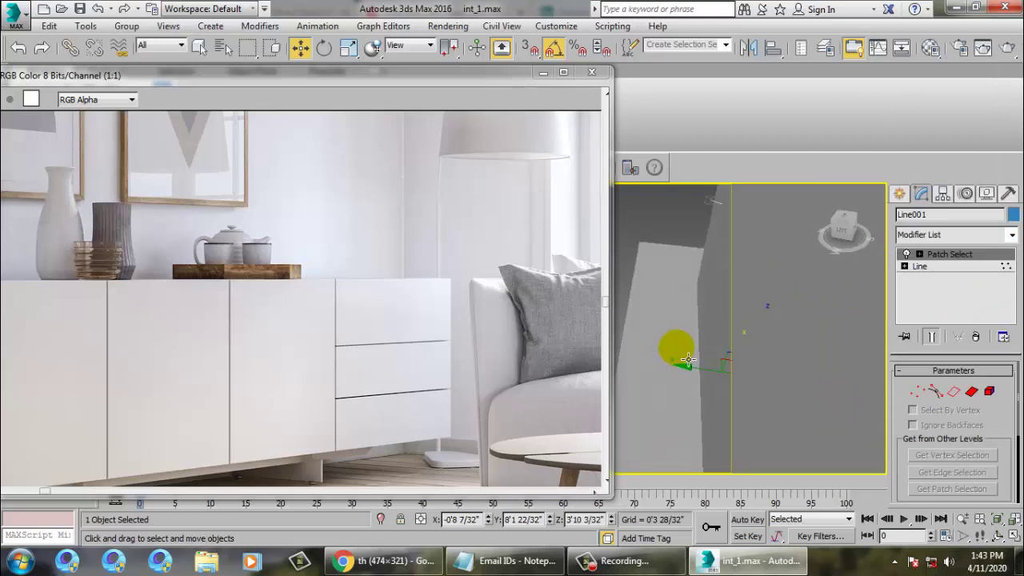
drag(484, 83, 205, 96)
alt+middle_drag(704, 346, 721, 373)
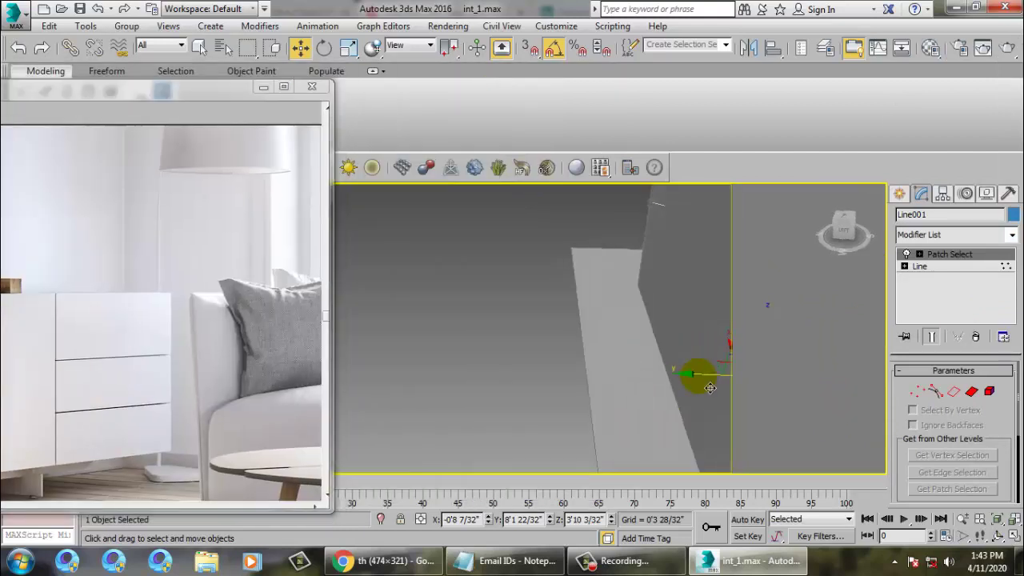
drag(701, 382, 488, 378)
alt+middle_drag(622, 382, 592, 372)
click(975, 344)
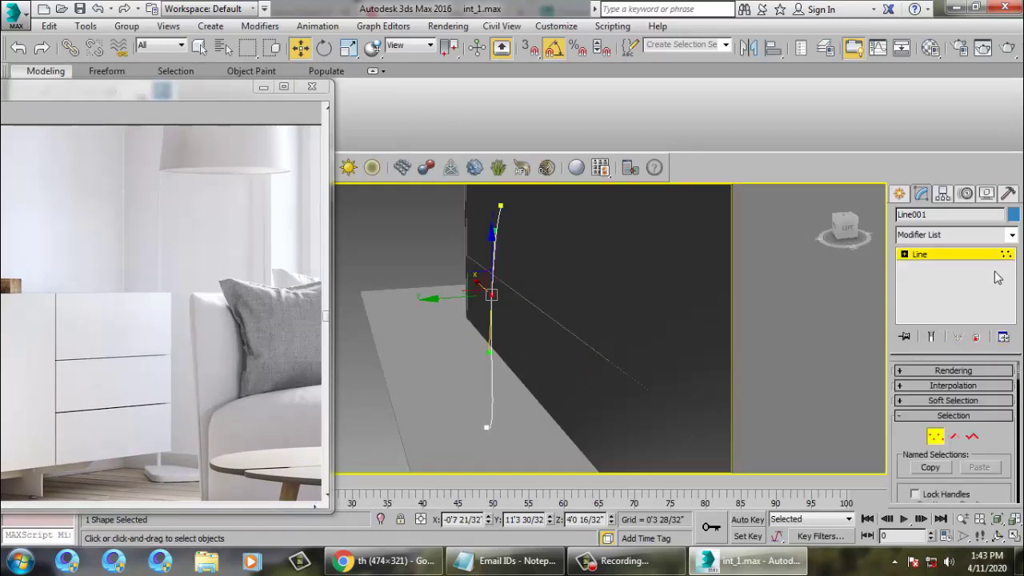
Apply a Lathe modifier to the profile line and align its axis to Max to form the vase
click(1012, 234)
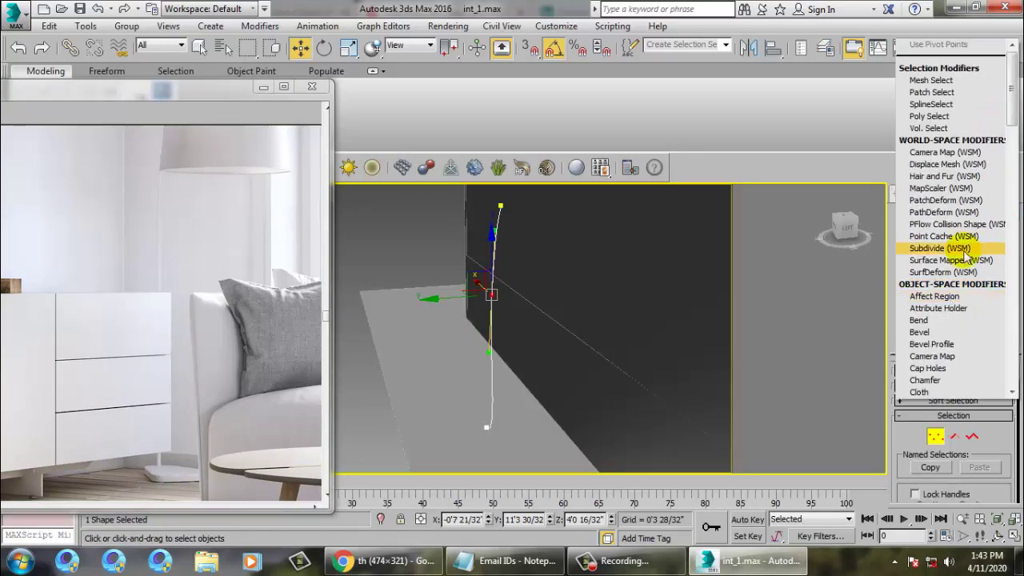
scroll(966, 256, down, 2)
scroll(965, 256, down, 15)
key(Return)
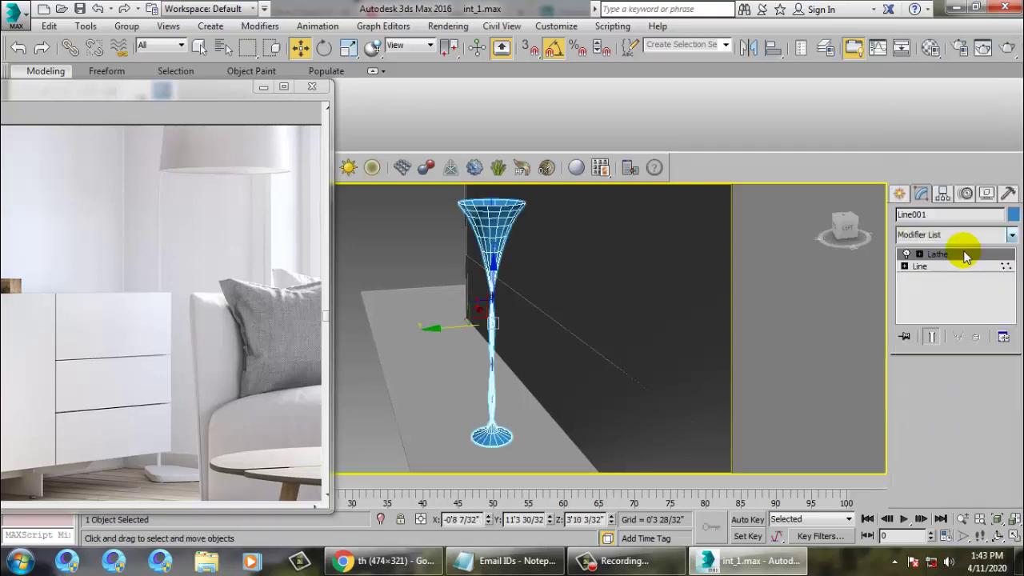
drag(1002, 474, 1009, 293)
click(989, 407)
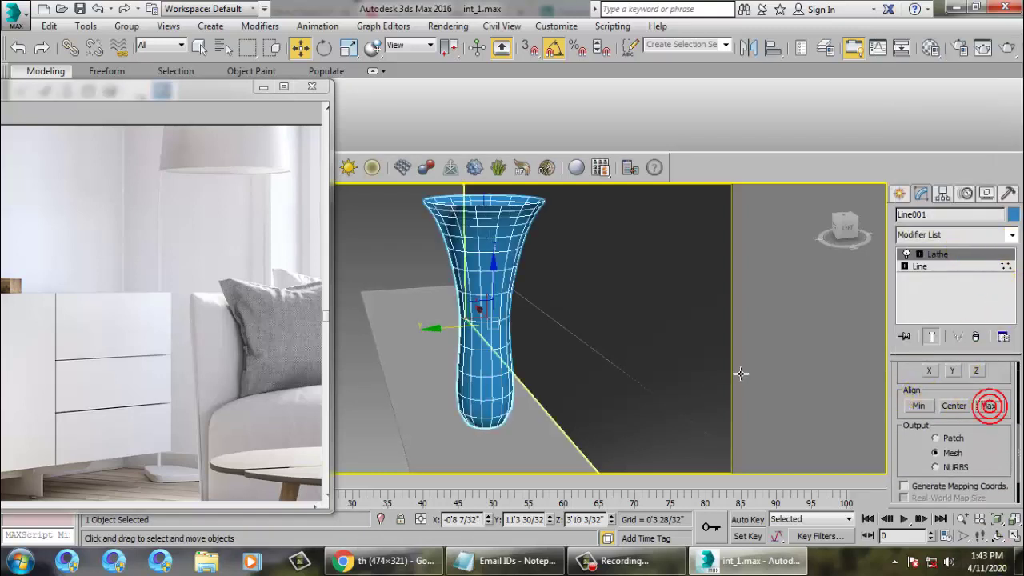
Shift the reference image until its vase shows, and move the profile line's bottom vertex outward in the Front view to widen the base
alt+middle_drag(741, 373, 542, 365)
key(alt+w)
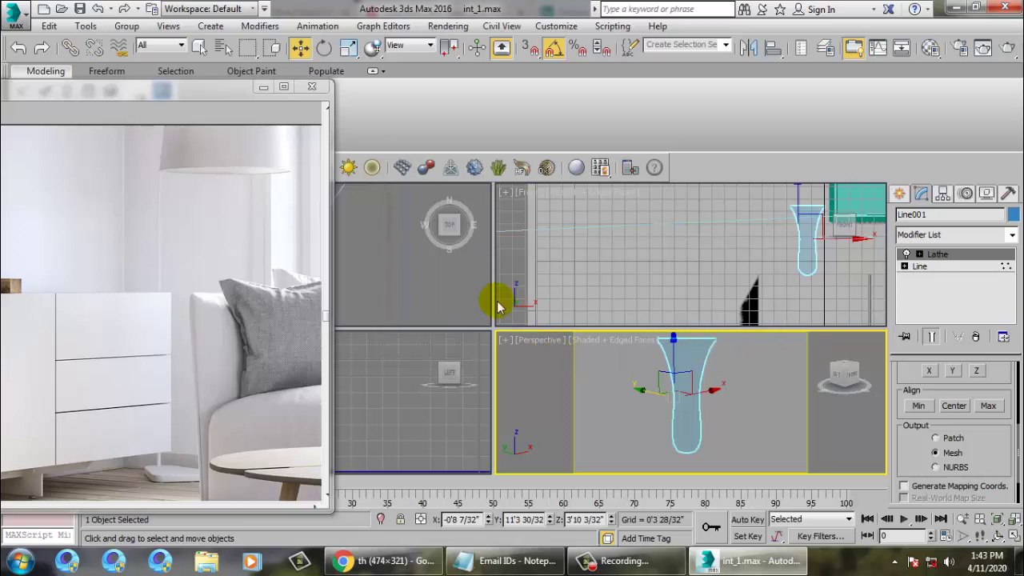
drag(88, 96, 406, 112)
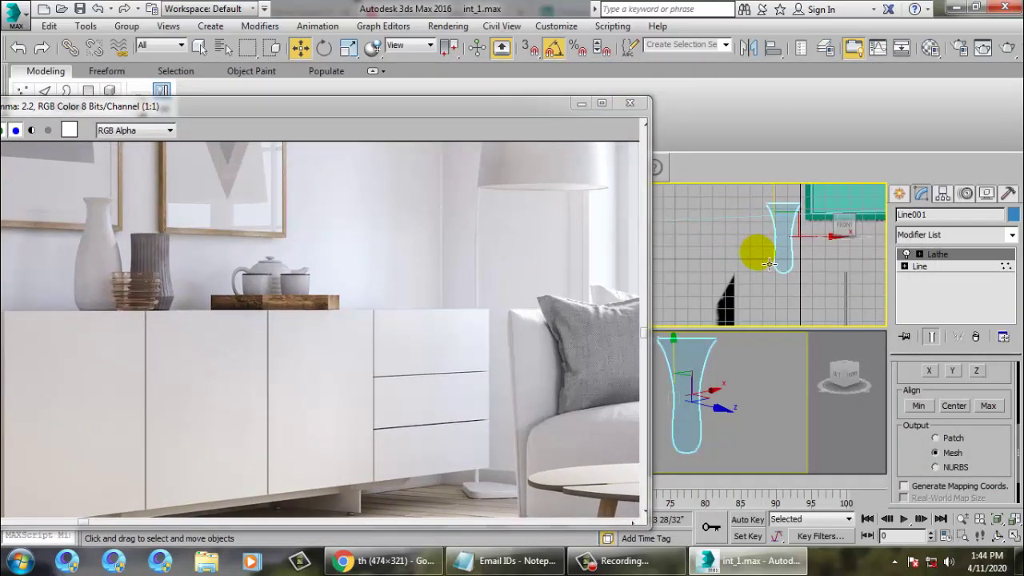
key(alt+w)
middle_drag(756, 327, 766, 325)
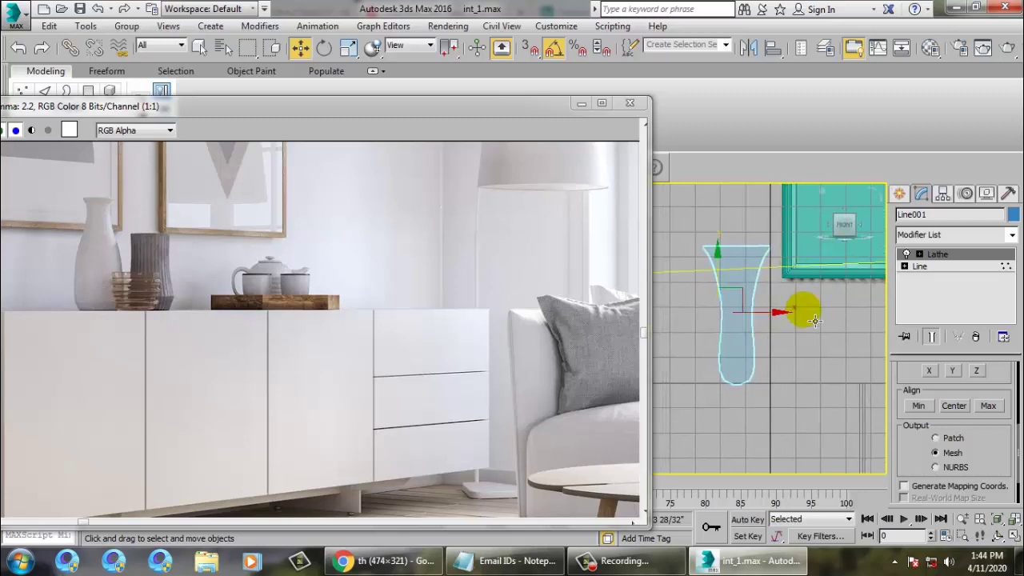
click(905, 267)
click(932, 278)
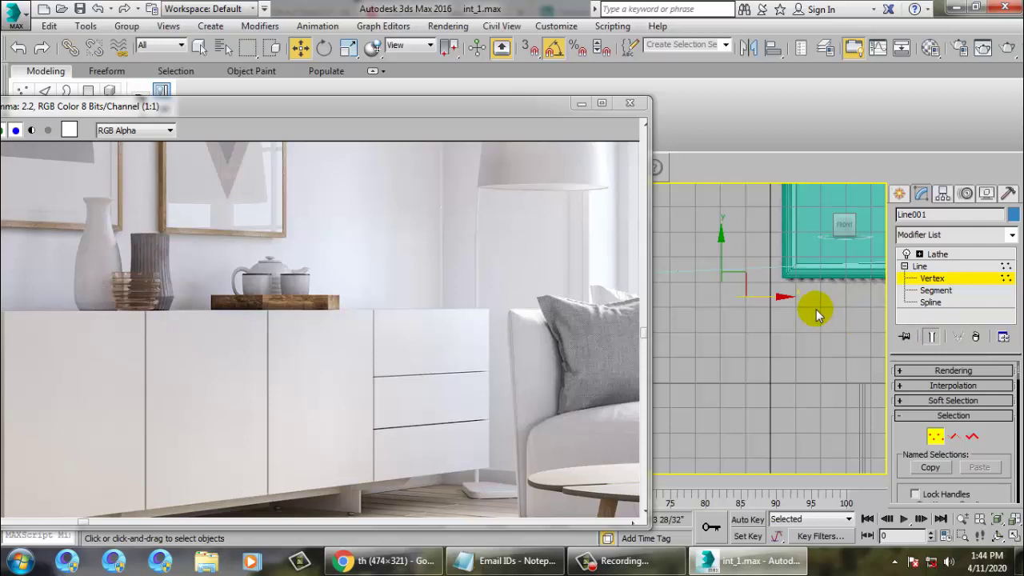
key(F3)
scroll(758, 346, up, 3)
middle_drag(756, 354, 761, 352)
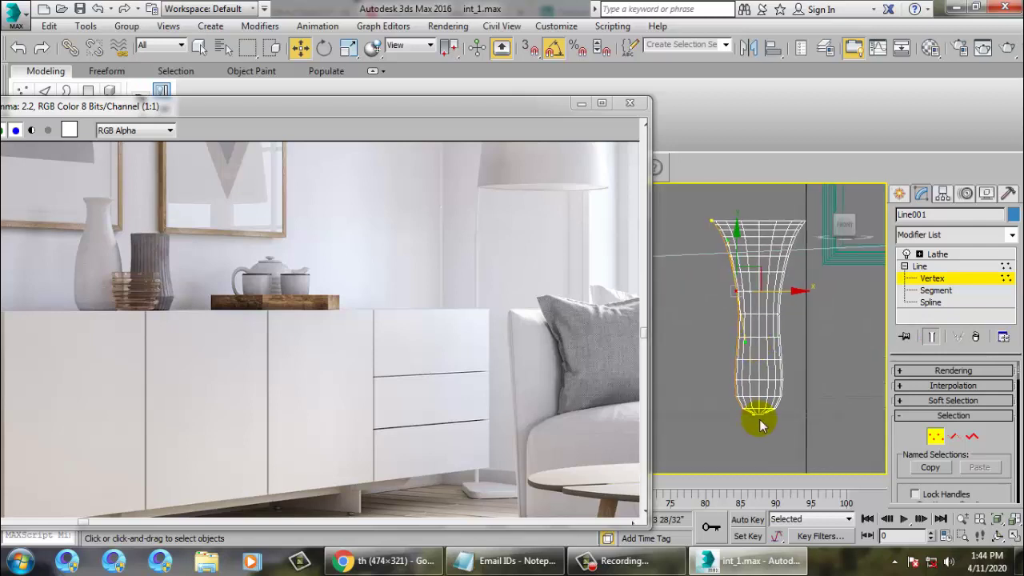
click(764, 417)
drag(810, 425, 789, 425)
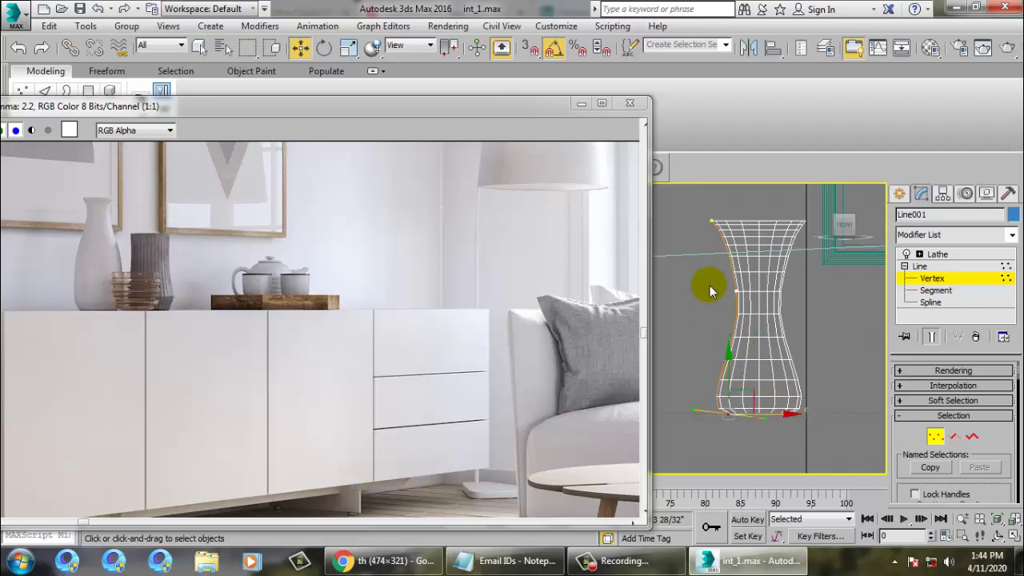
Reshape the profile's middle vertex and move the rim vertex inward to give the vase a narrow neck and opening
drag(765, 279, 743, 254)
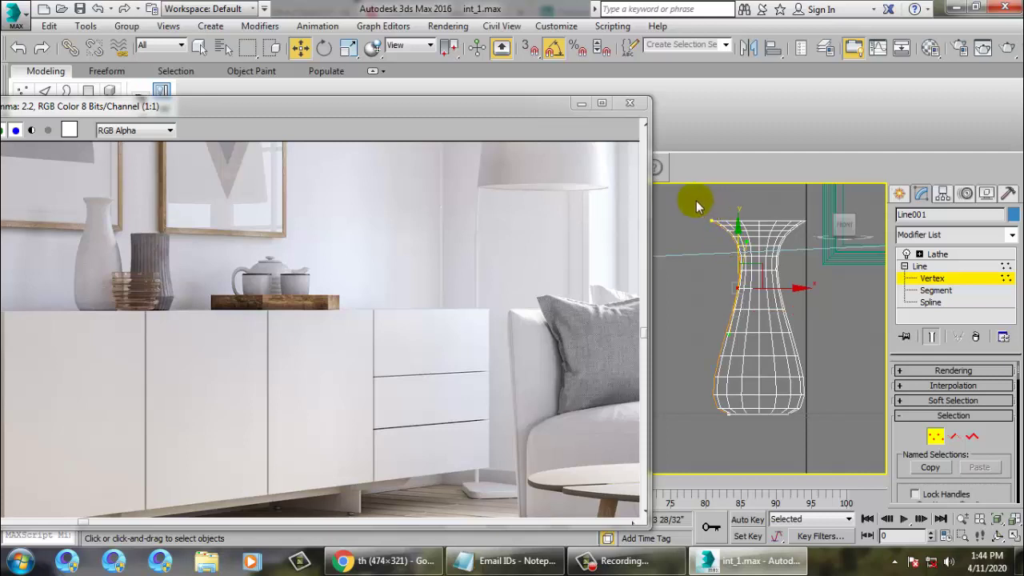
drag(723, 241, 723, 240)
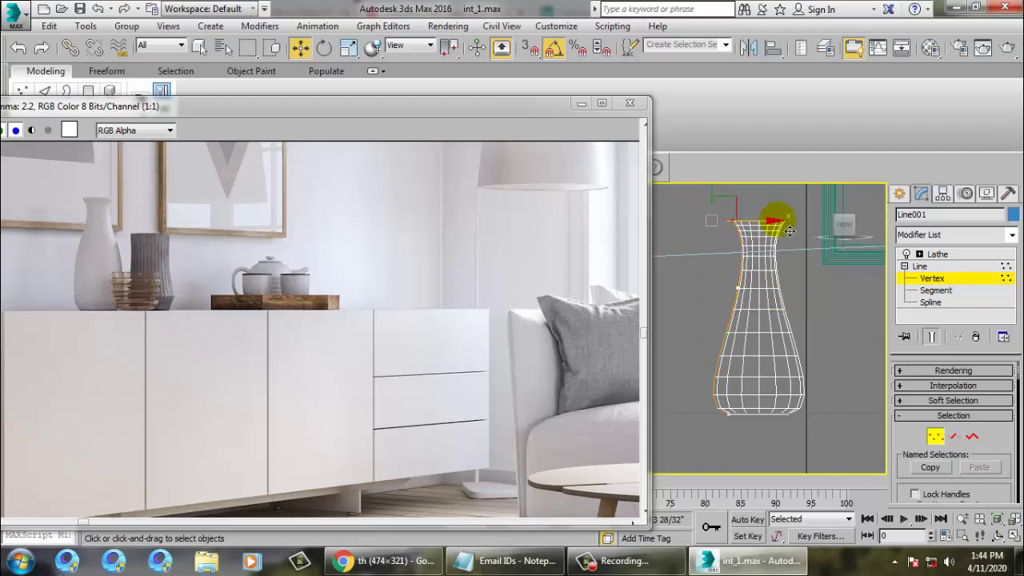
middle_drag(793, 339, 796, 323)
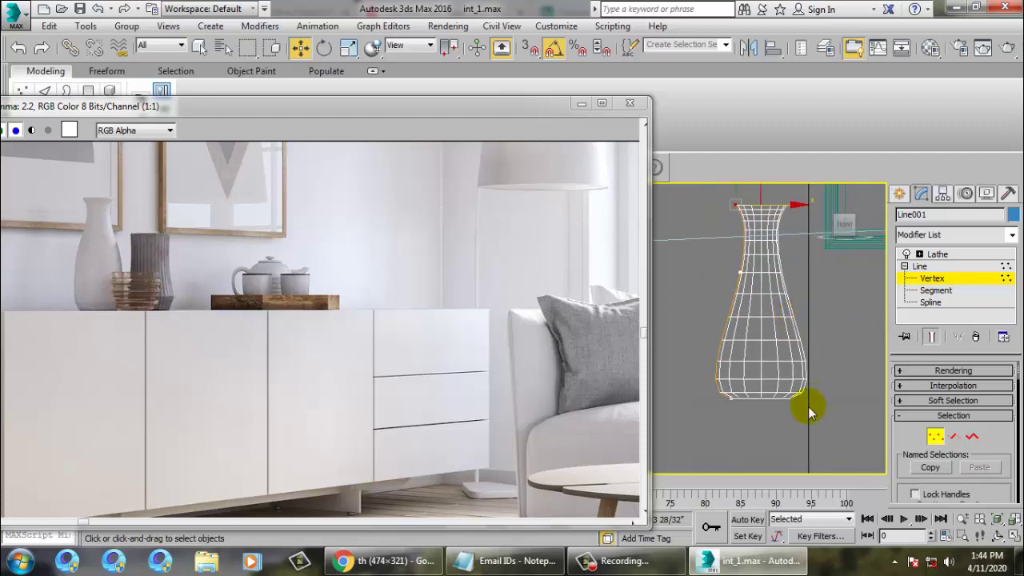
Insert a vertex on the lower part of the profile with Refine and move it slightly inward and upward to round the belly
right_click(730, 346)
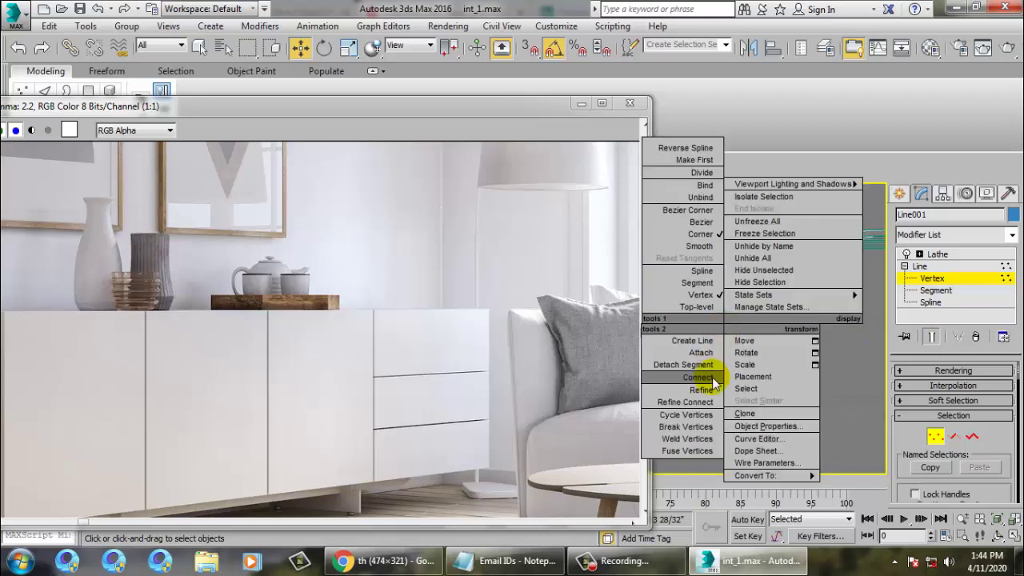
click(697, 384)
click(720, 350)
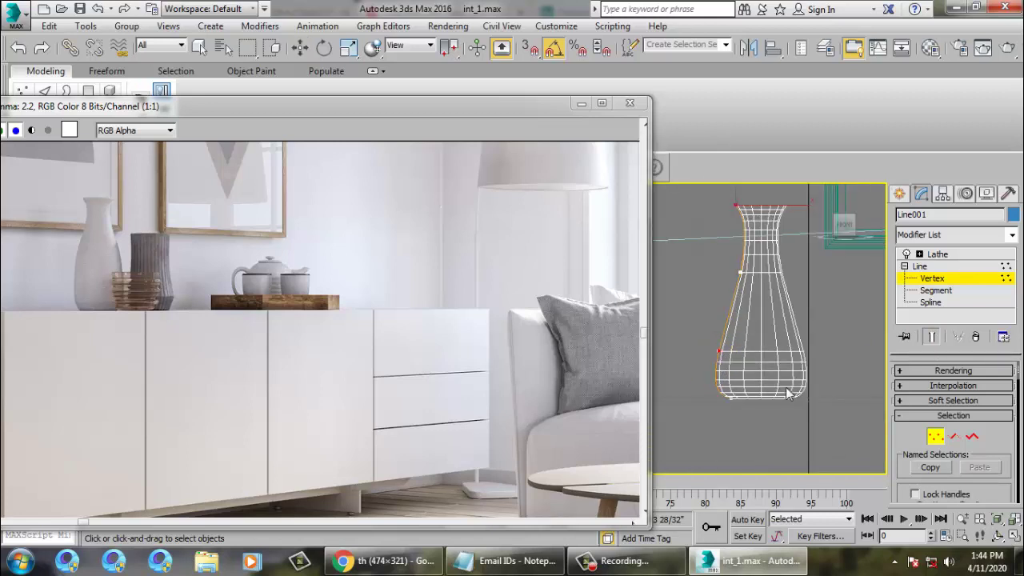
key(w)
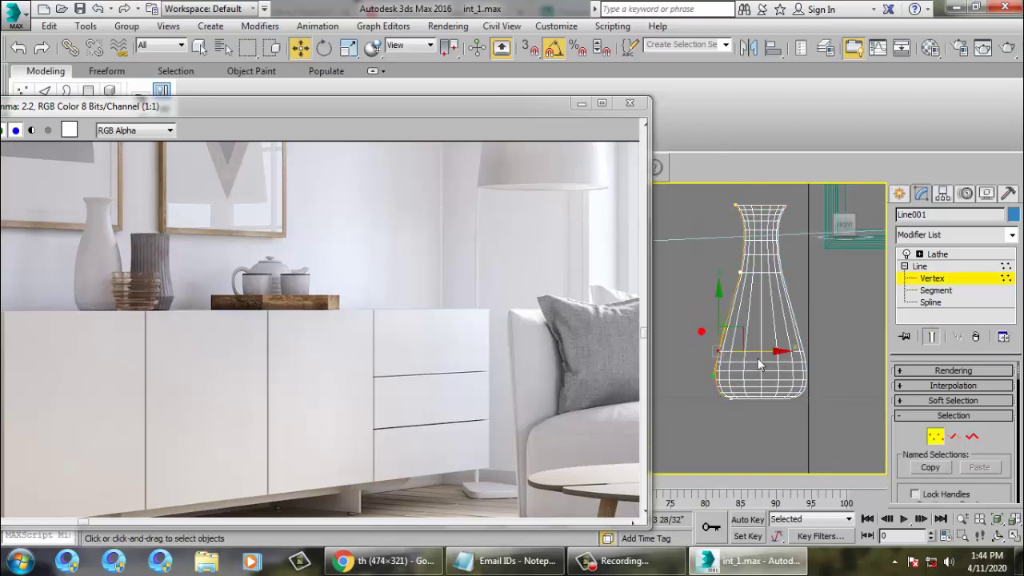
drag(774, 361, 784, 360)
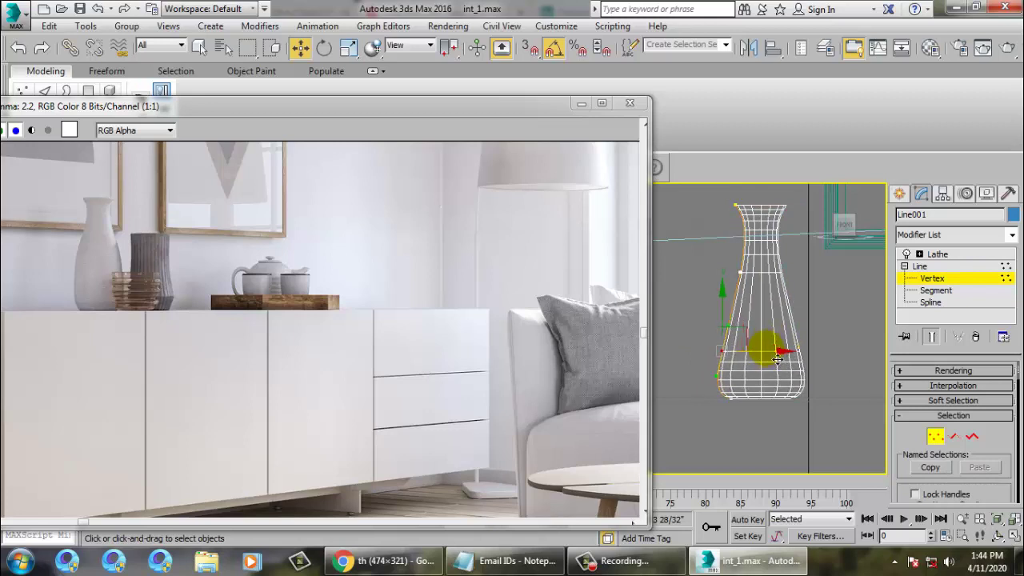
click(715, 390)
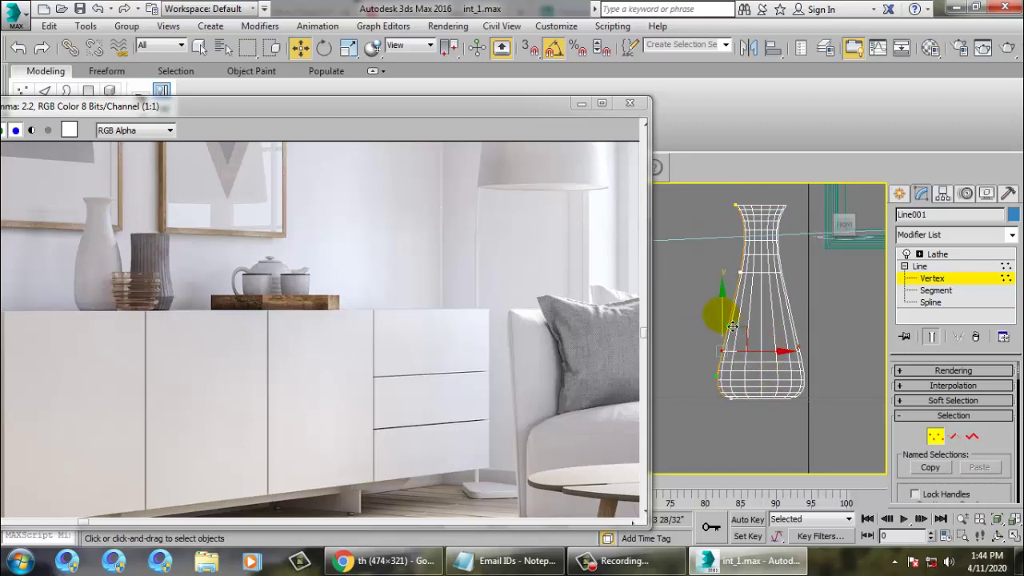
drag(721, 314, 721, 299)
drag(781, 351, 785, 350)
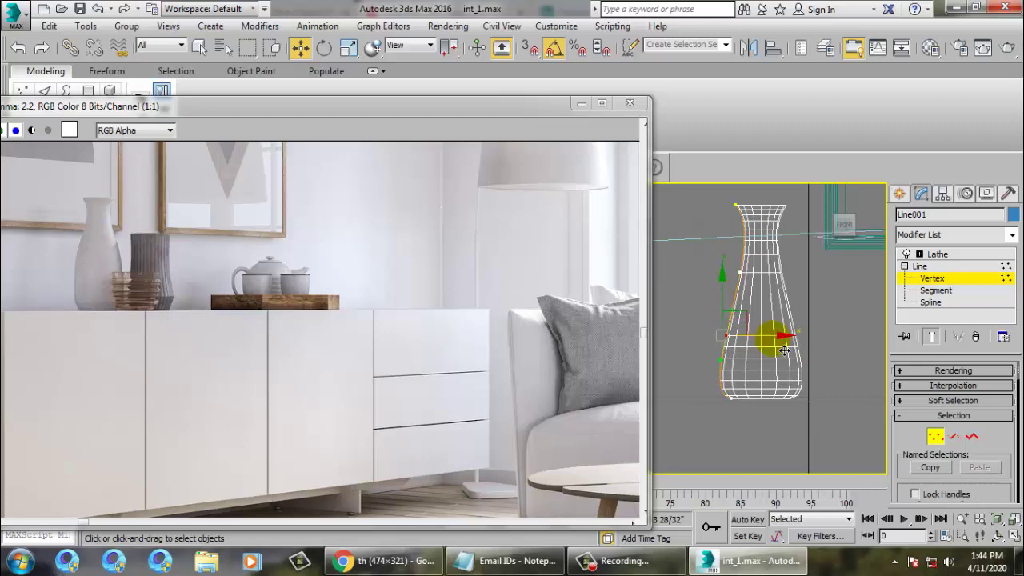
click(735, 409)
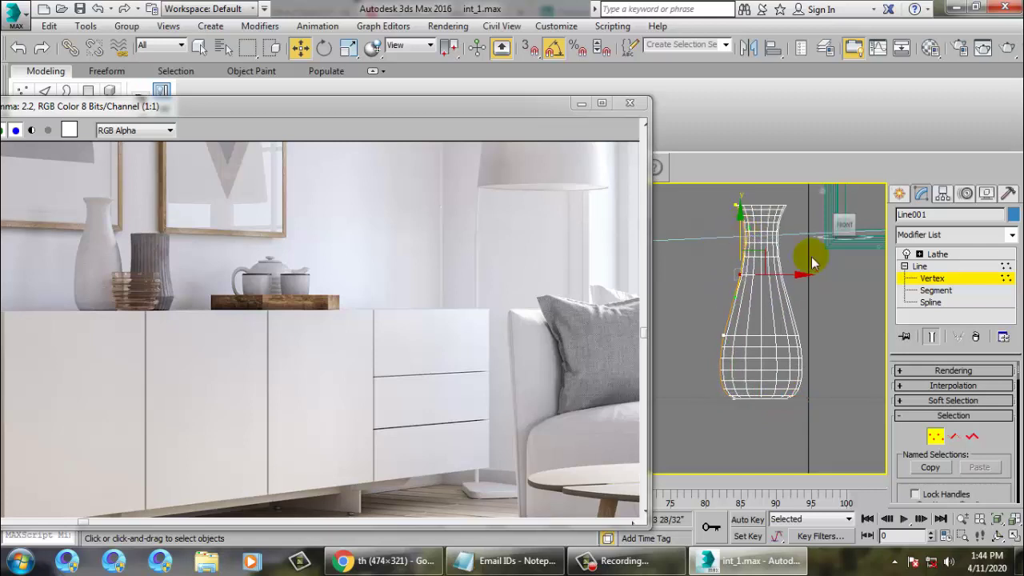
Leave vertex editing and move the whole vase along Y to about 6'4 9/32" in the Perspective view, over to the sideboard
middle_drag(812, 259, 808, 312)
key(alt+w)
click(829, 379)
key(alt+w)
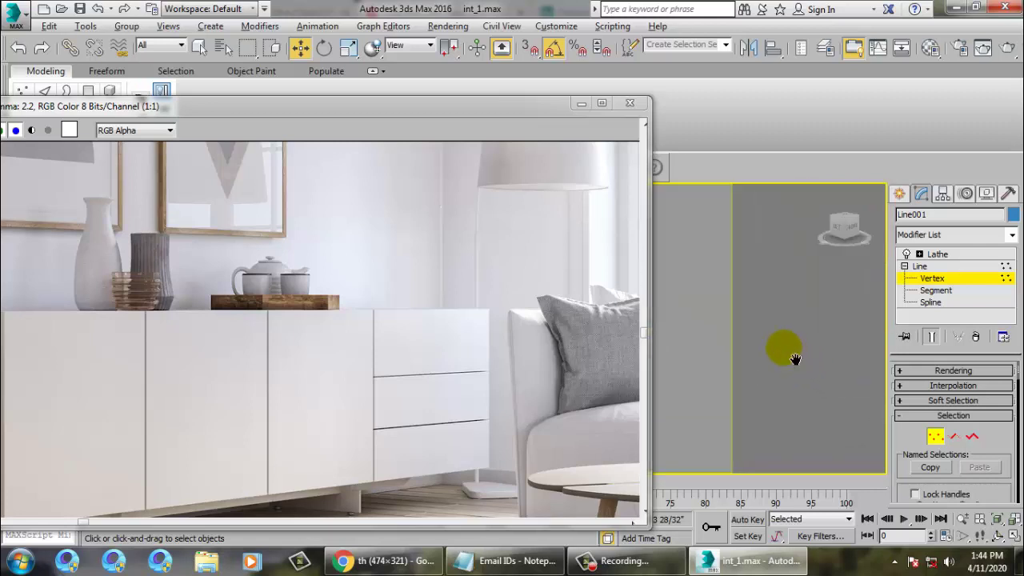
click(582, 102)
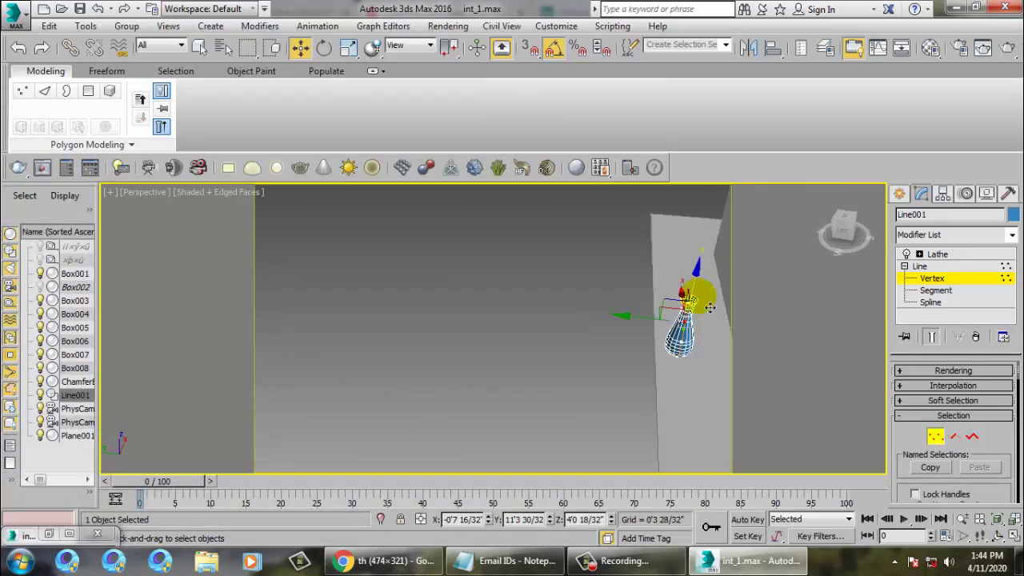
alt+middle_drag(710, 308, 619, 290)
click(945, 267)
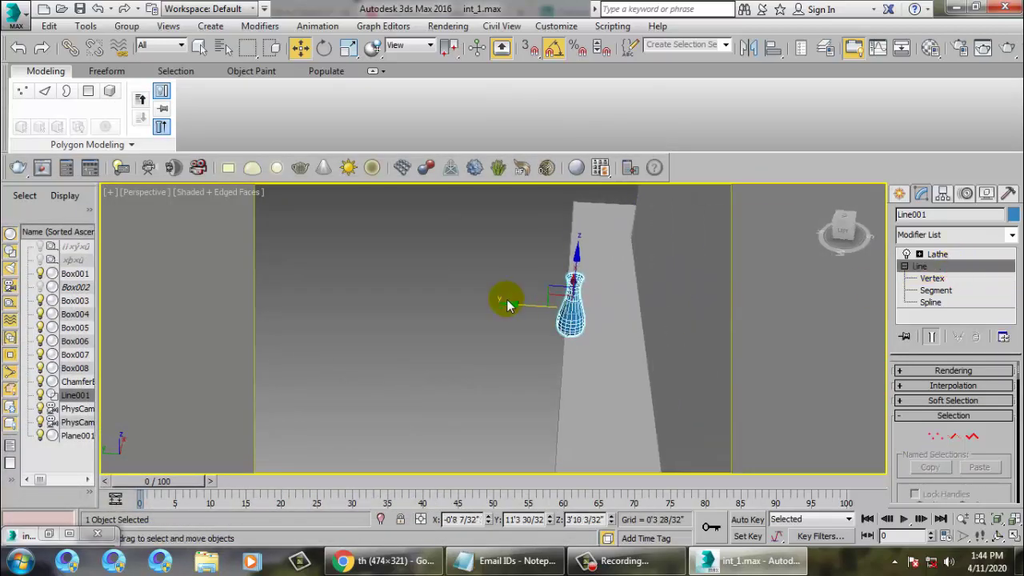
drag(520, 312, 705, 317)
key(z)
alt+middle_drag(695, 312, 622, 320)
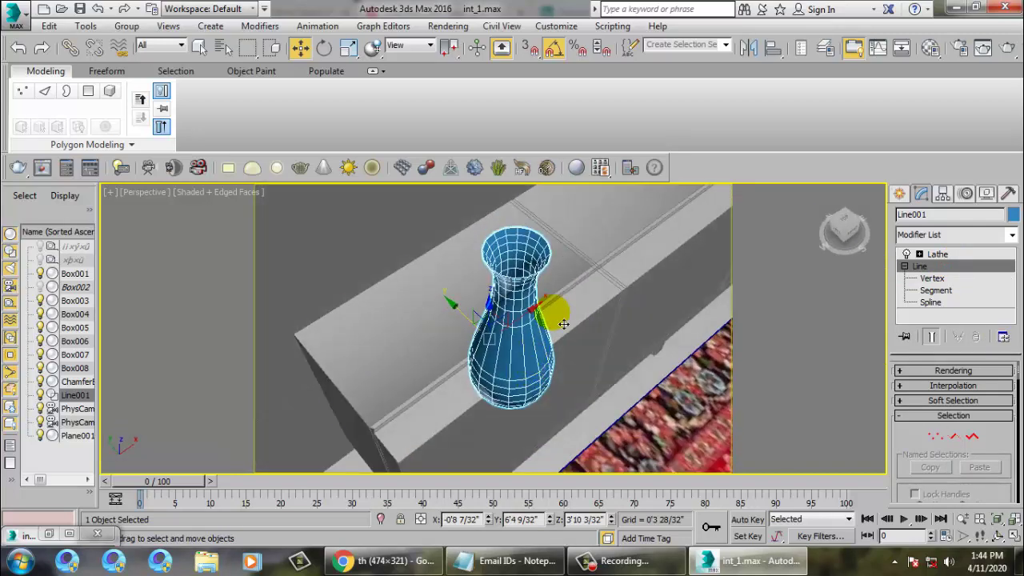
Add a Shell modifier above the Lathe and set its outer amount to 0'0 5/32" to thicken the vase wall
click(1013, 237)
click(1013, 302)
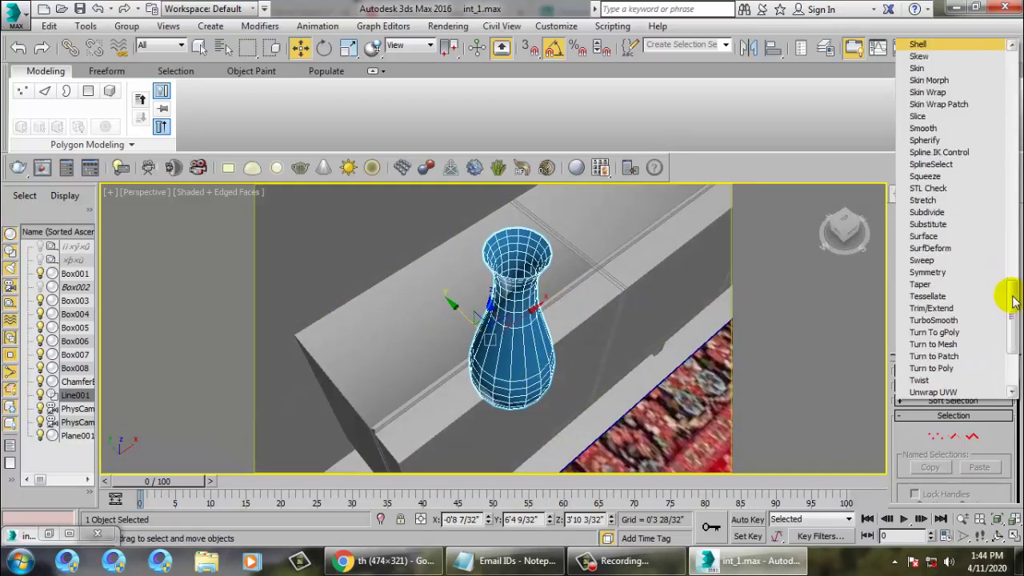
key(Return)
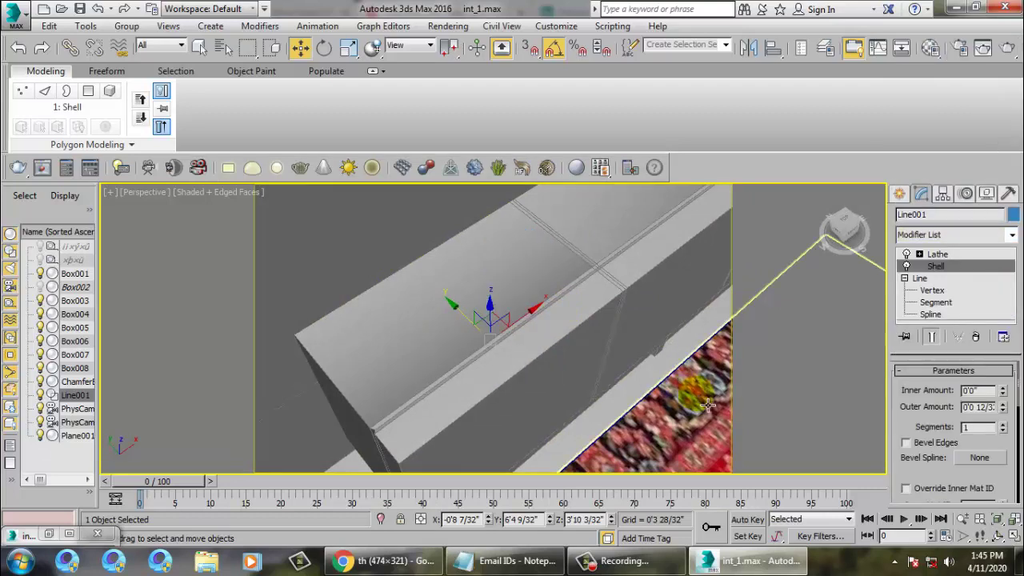
drag(937, 269, 941, 253)
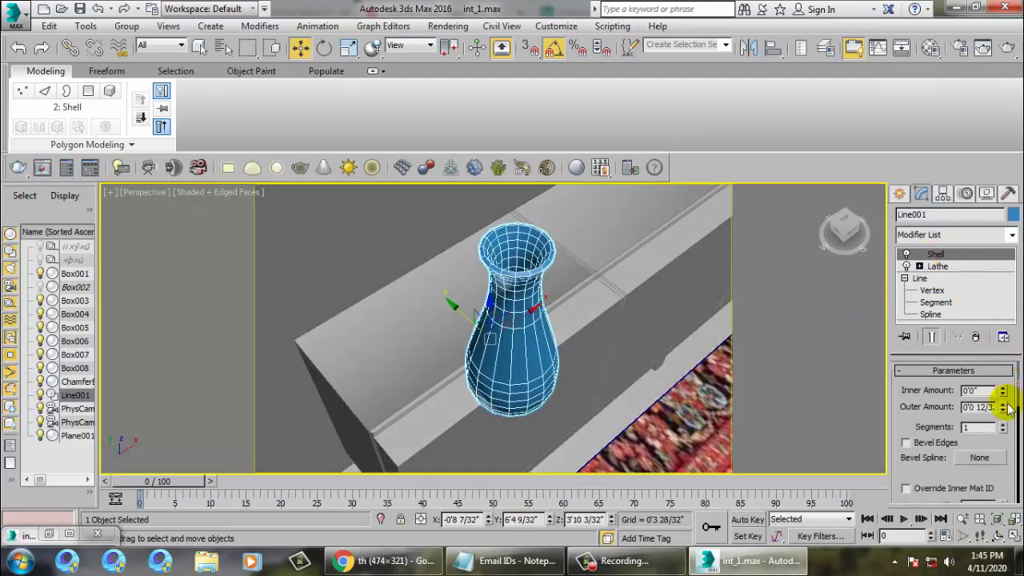
drag(1003, 410, 999, 408)
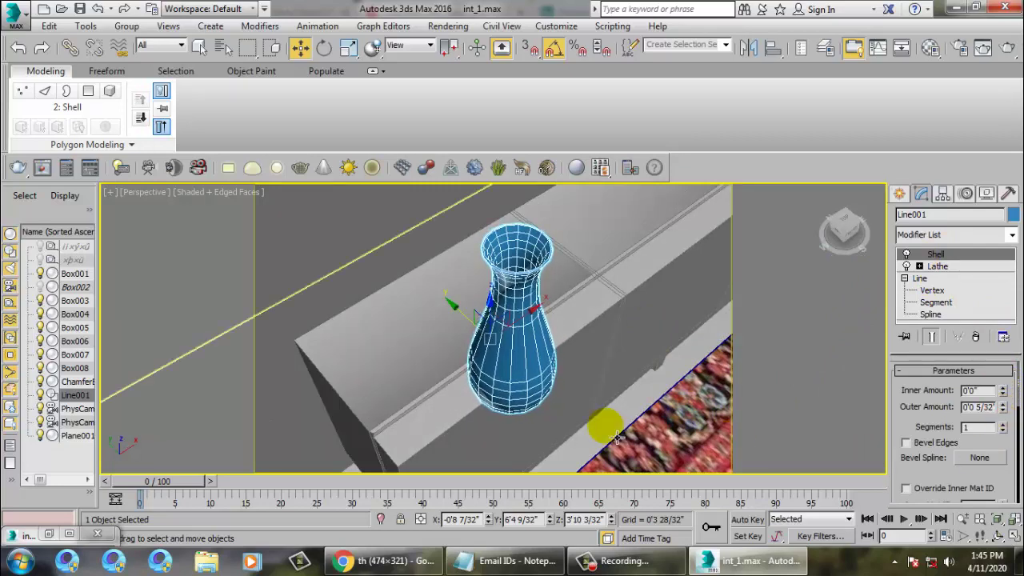
Convert the vase to Editable Poly and place it on the sideboard at about X 0'6 19/32", Y 7'10 12/32"
right_click(513, 322)
click(663, 475)
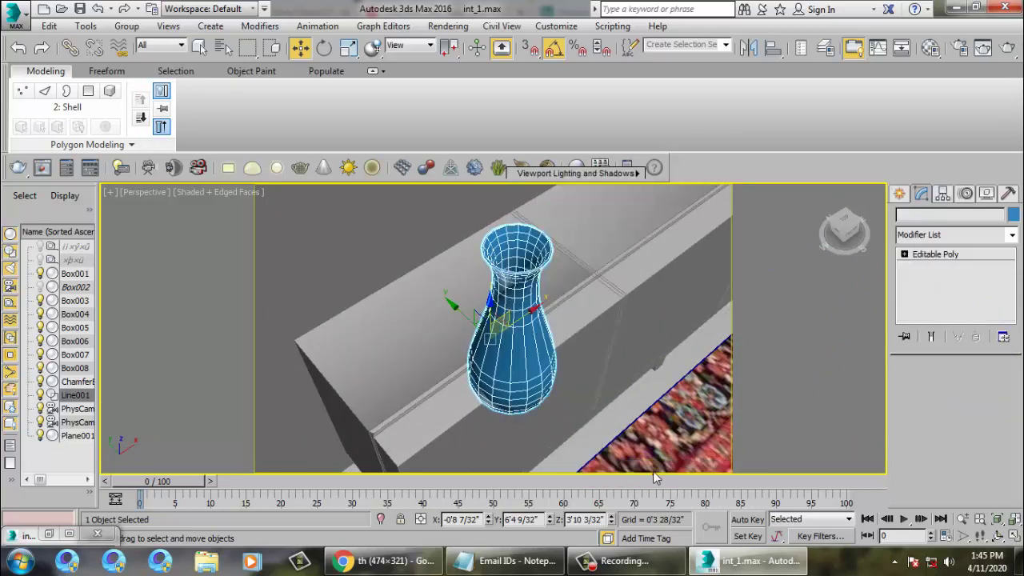
alt+middle_drag(587, 360, 444, 349)
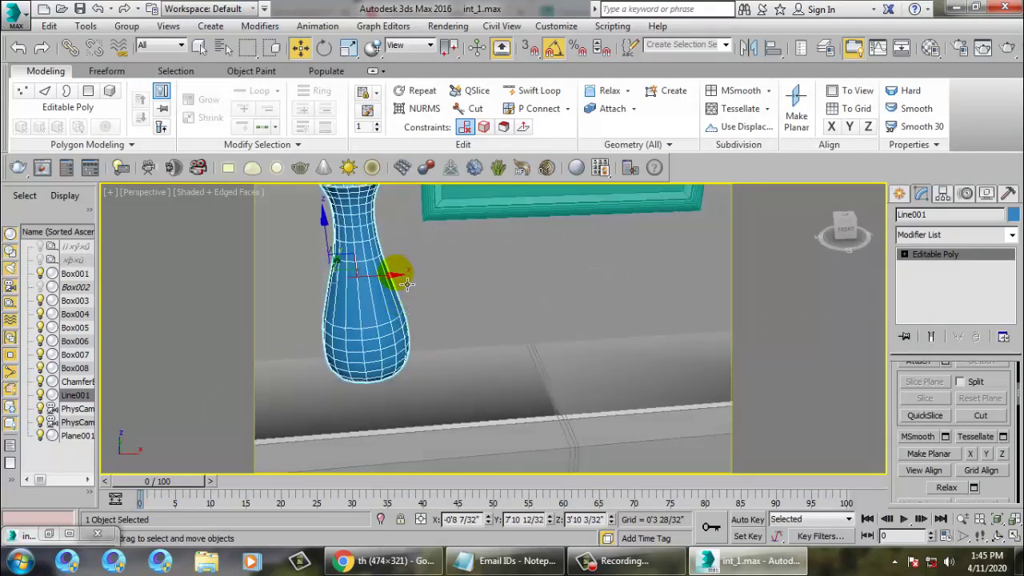
drag(396, 280, 530, 286)
scroll(544, 344, down, 5)
alt+middle_drag(551, 357, 555, 323)
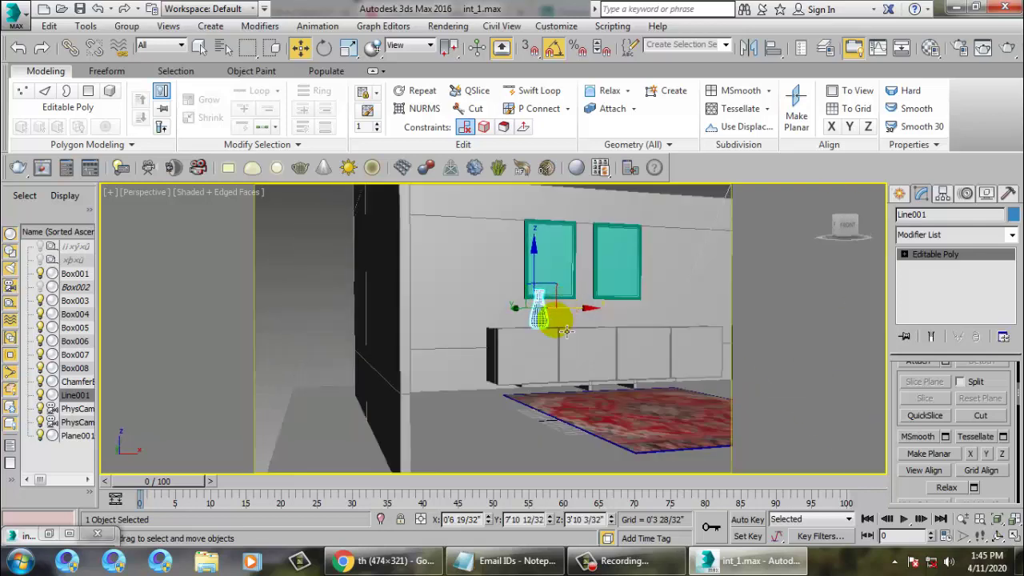
scroll(536, 379, up, 5)
alt+middle_drag(536, 383, 525, 379)
Compare the vase with the reference image, then check its placement through PhysCamera001 with nothing selected
click(55, 540)
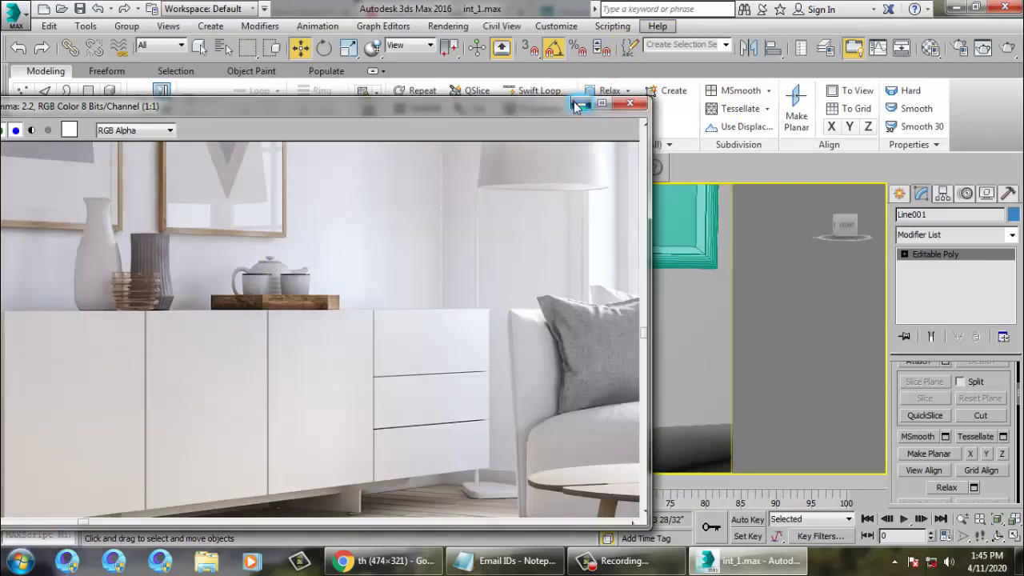
click(581, 103)
alt+middle_drag(659, 378, 632, 351)
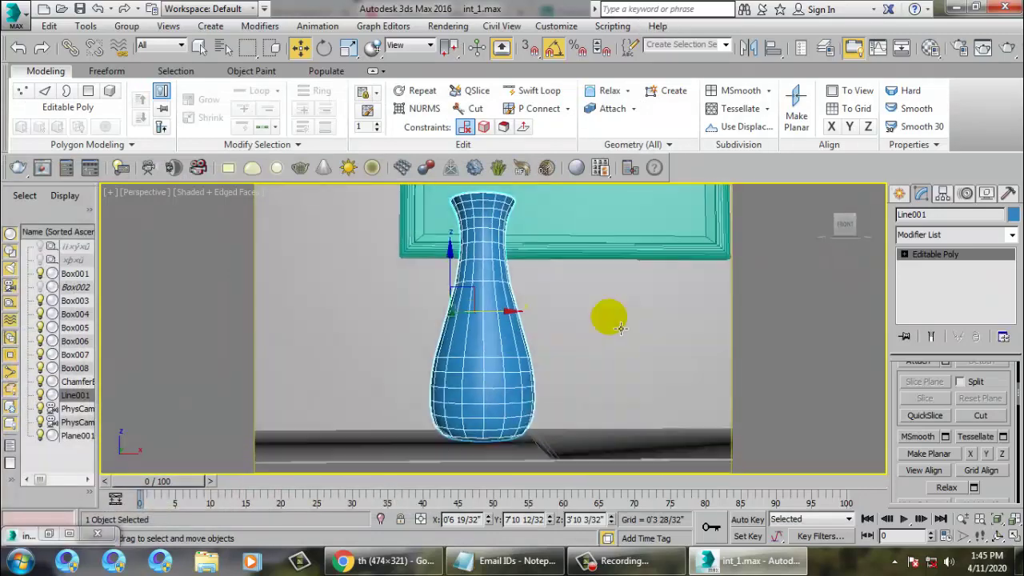
scroll(631, 353, down, 5)
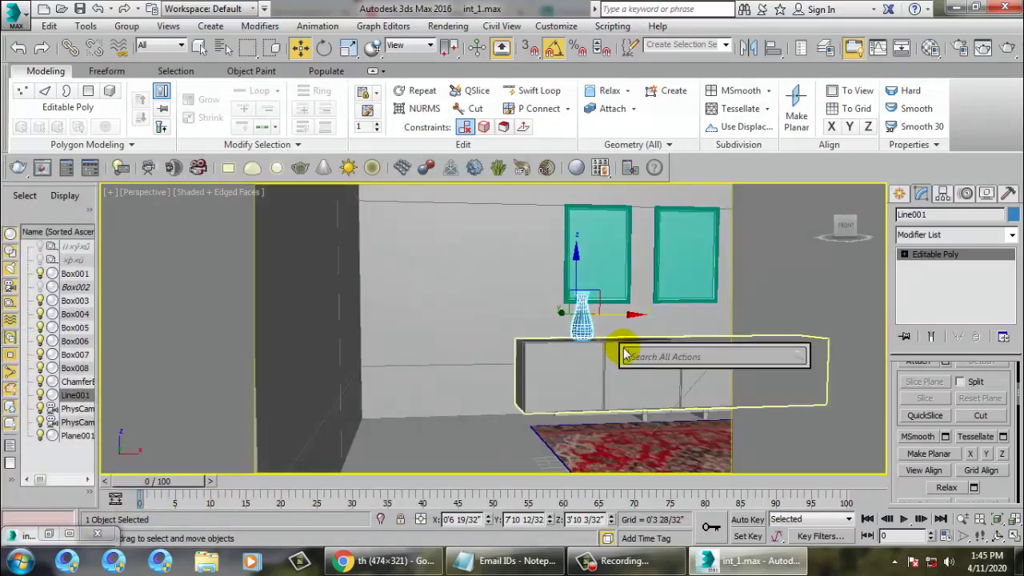
key(c)
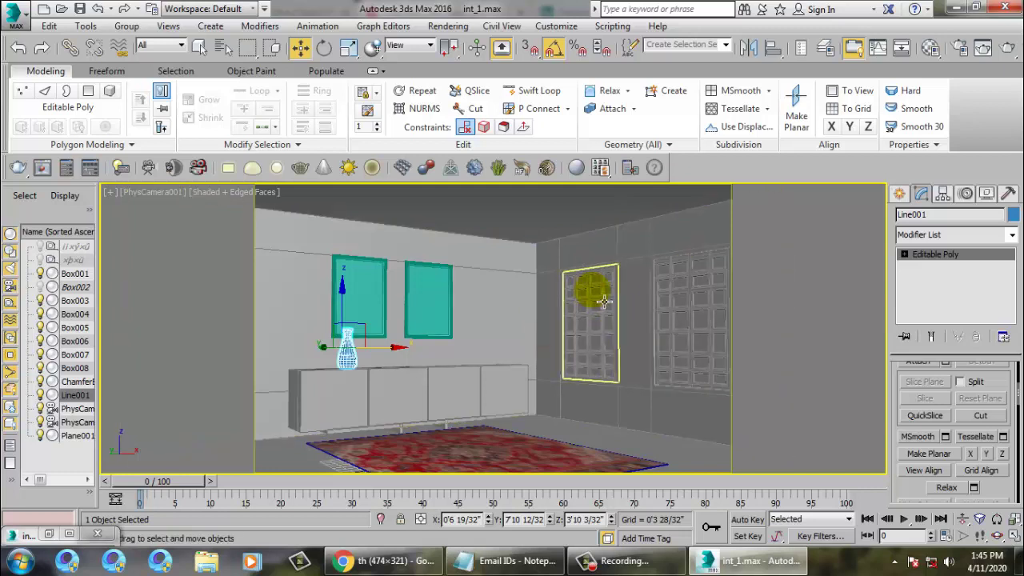
click(561, 220)
click(622, 561)
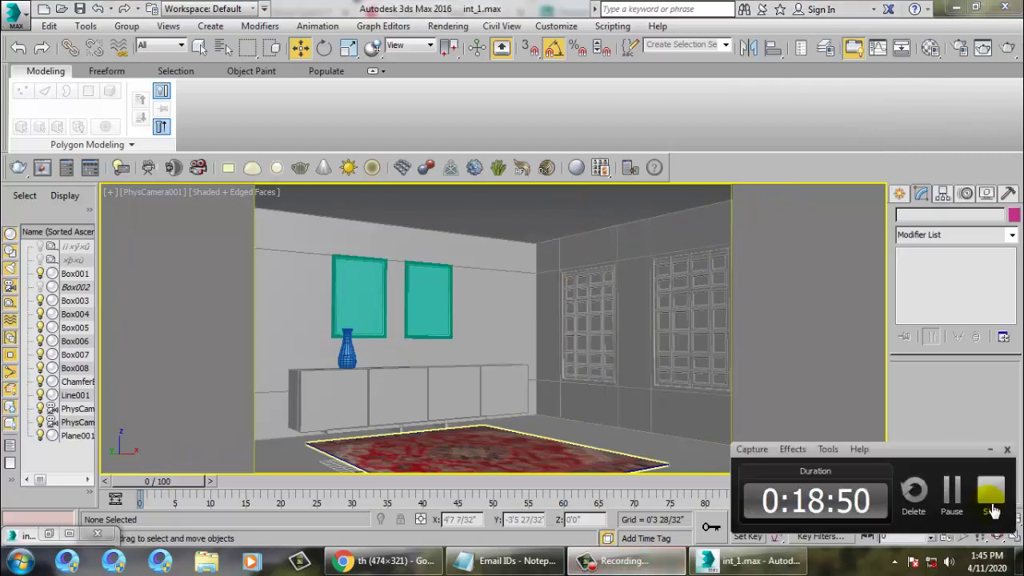
click(992, 511)
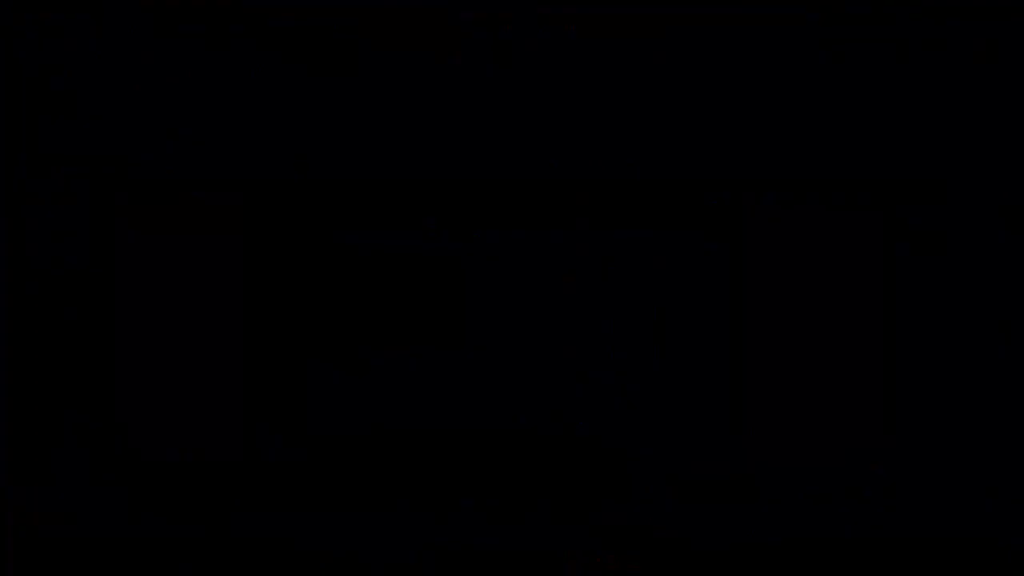